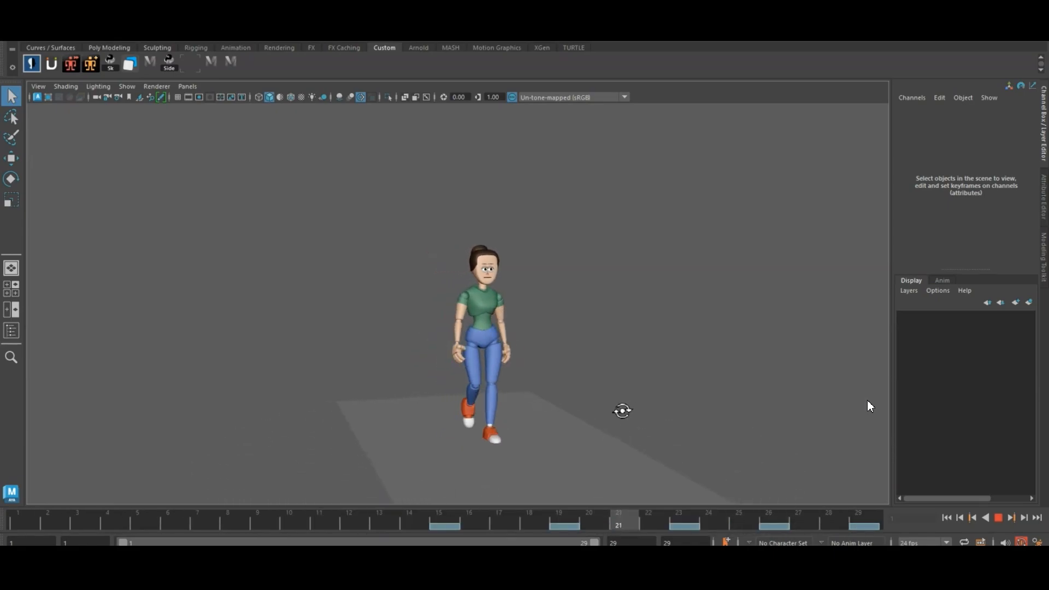
- Review the looping walk from the front, stop playback, and switch to the two-viewport layout showing the rig controls
alt+right_drag(570, 391, 585, 440)
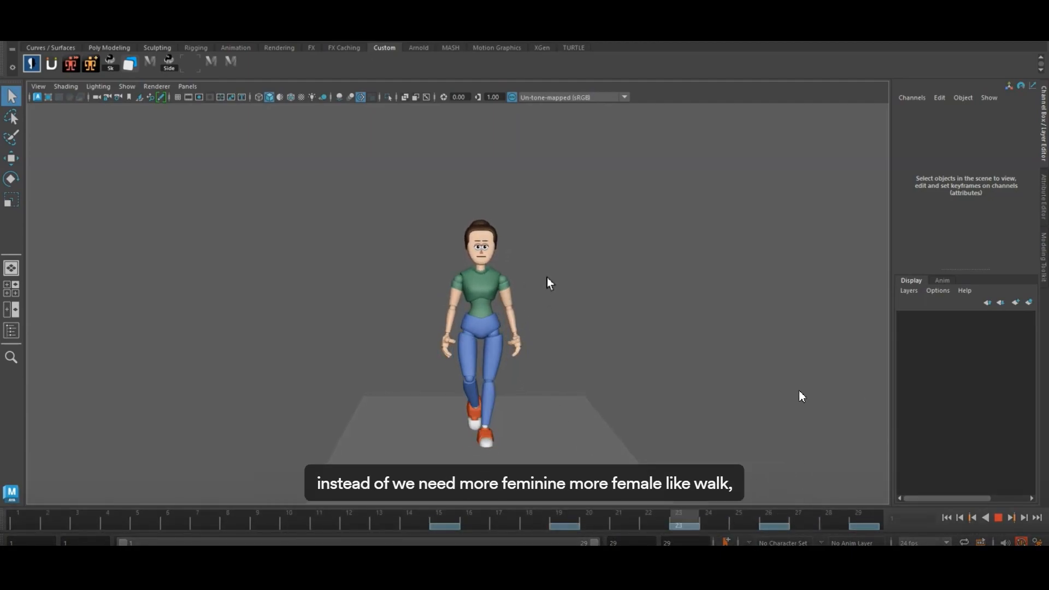
alt+drag(547, 277, 616, 413)
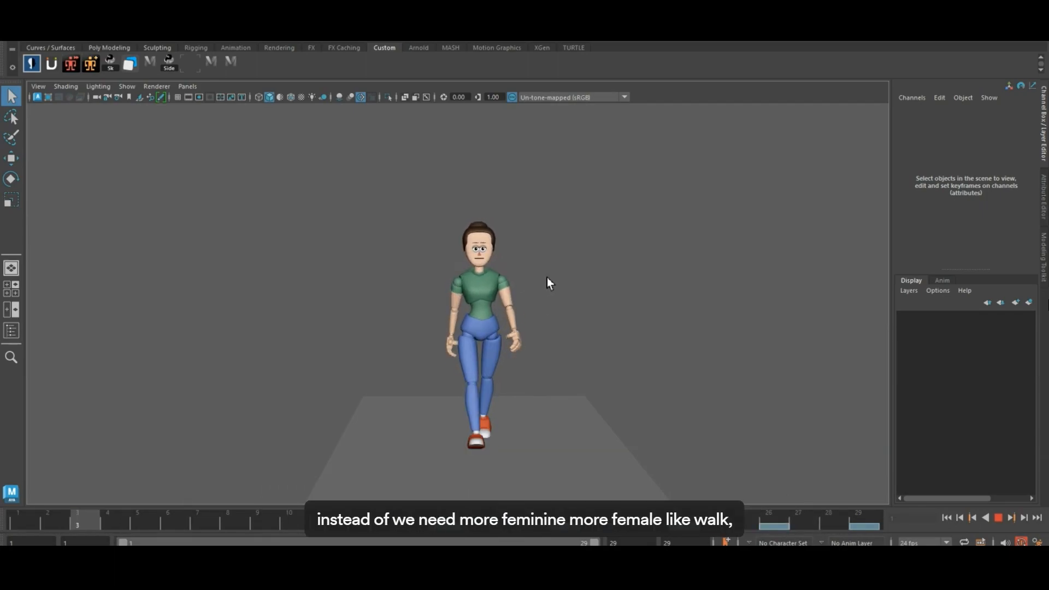
click(999, 518)
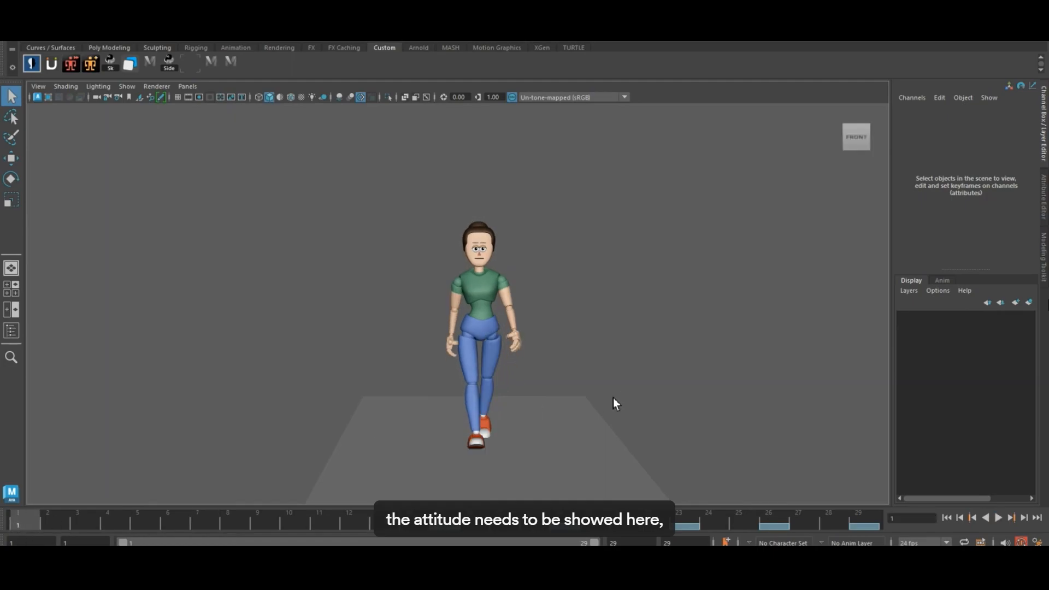
alt+drag(530, 334, 506, 336)
key(space)
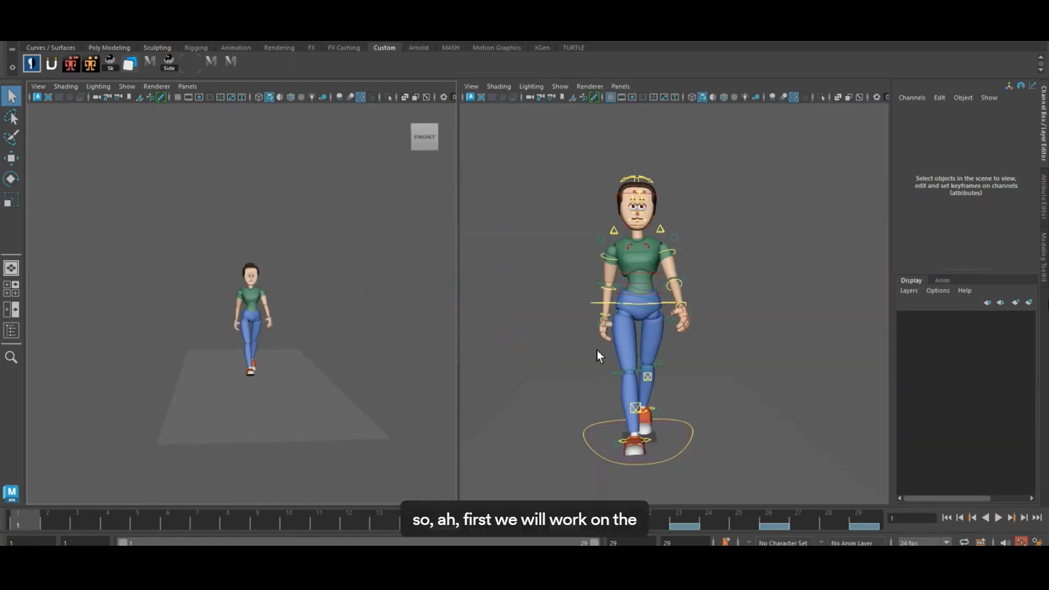
- Hide both arms by turning L Arm Vis and R Arm Vis off, and play the walk without them
click(651, 478)
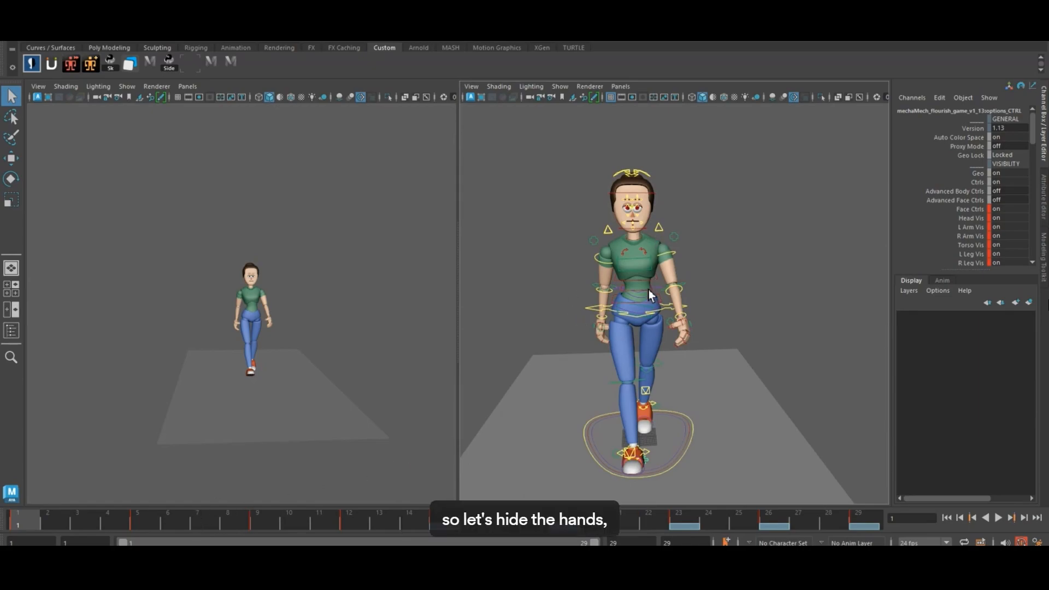
drag(971, 227, 970, 236)
middle_drag(656, 306, 697, 309)
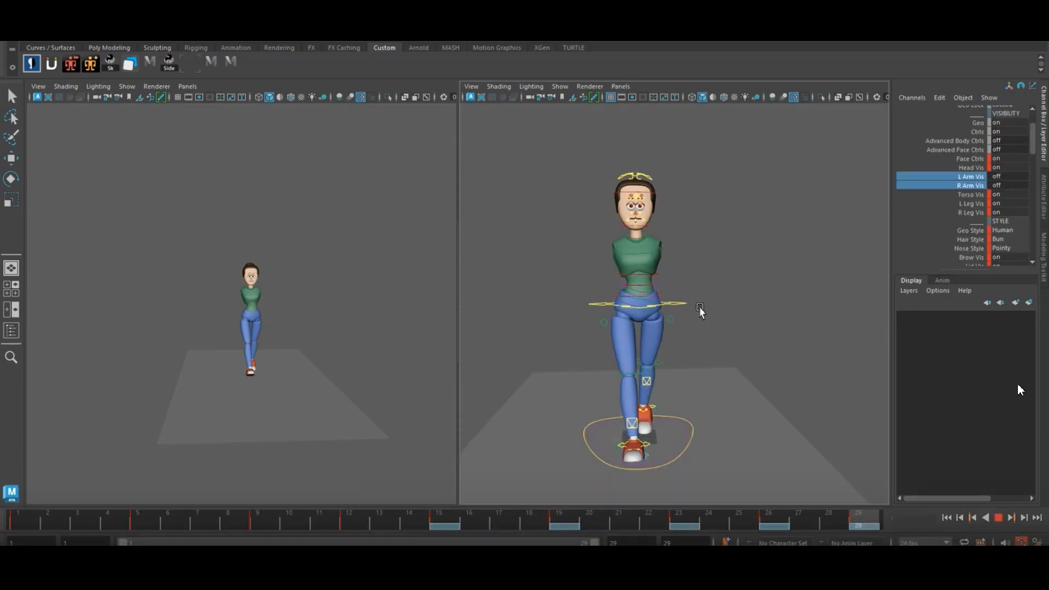
key(alt+v)
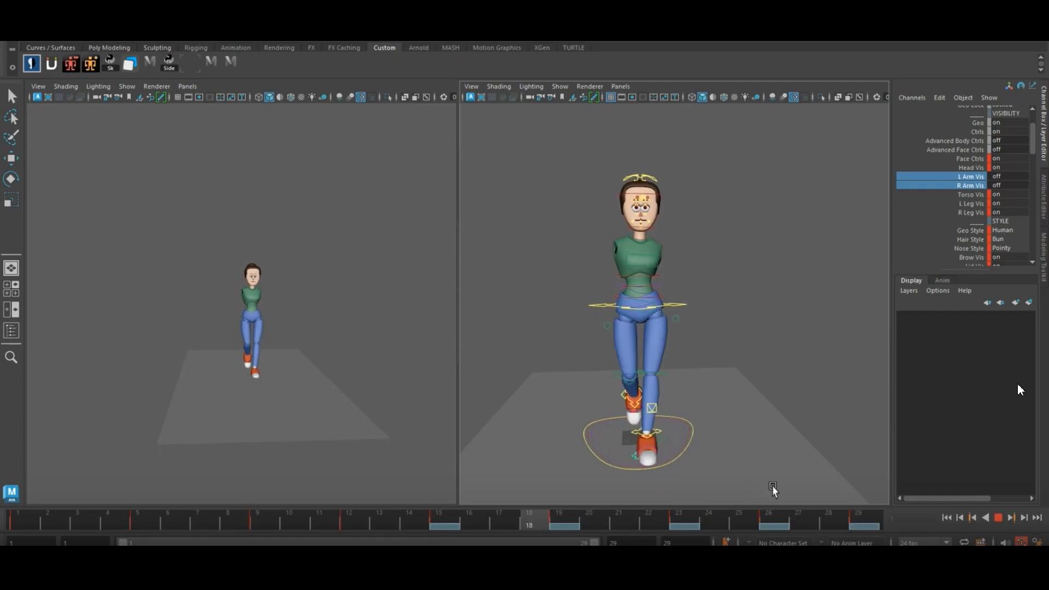
click(999, 518)
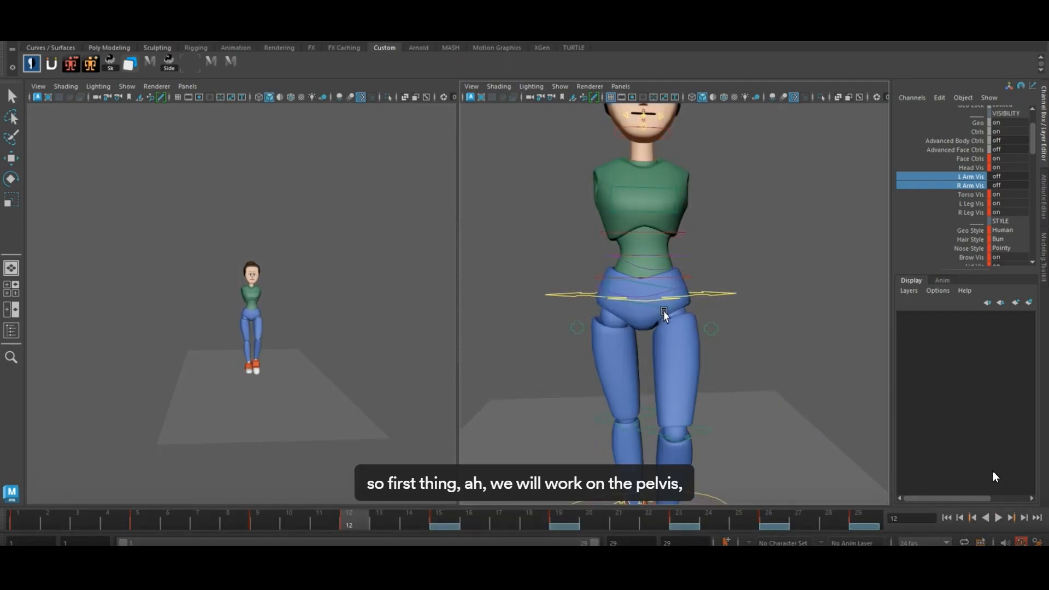
- Select both pelvis controls, open their curves in the Graph Editor, and inspect Translate X and Rotate Z separately
click(684, 292)
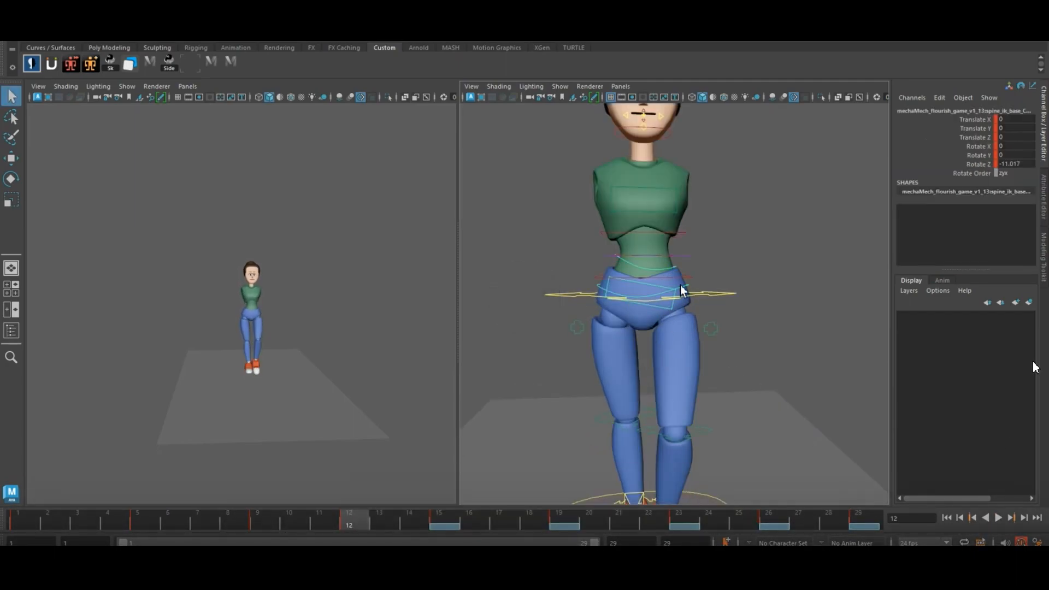
key(shift+g)
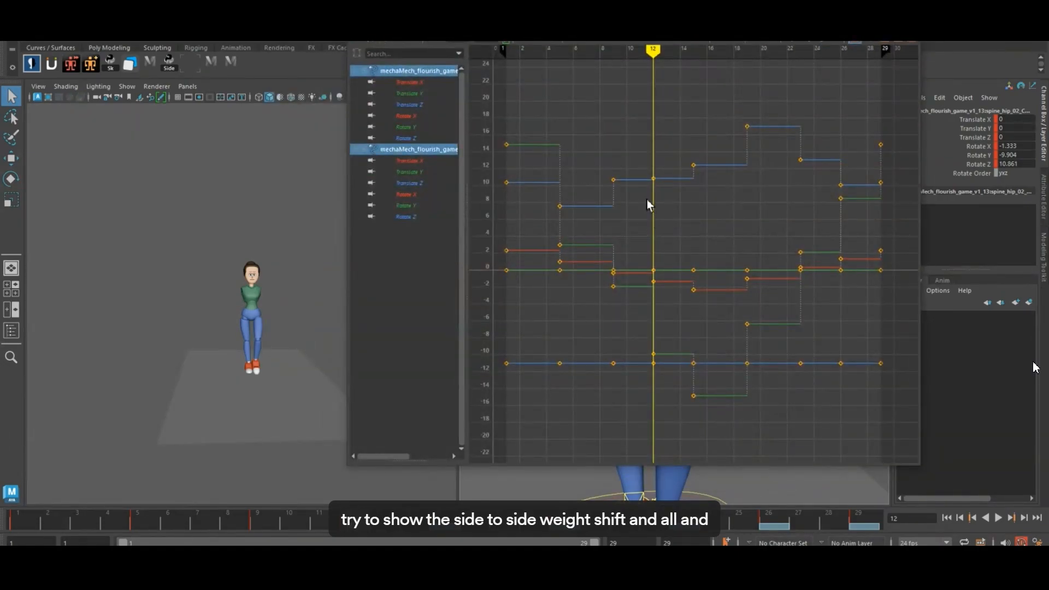
scroll(255, 384, up, 3)
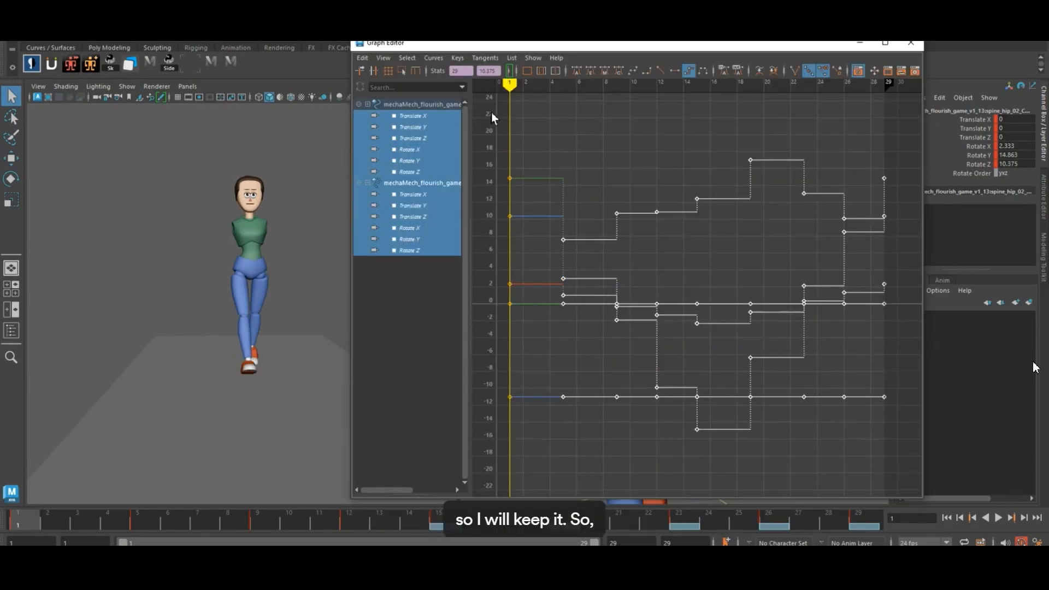
click(415, 116)
click(977, 121)
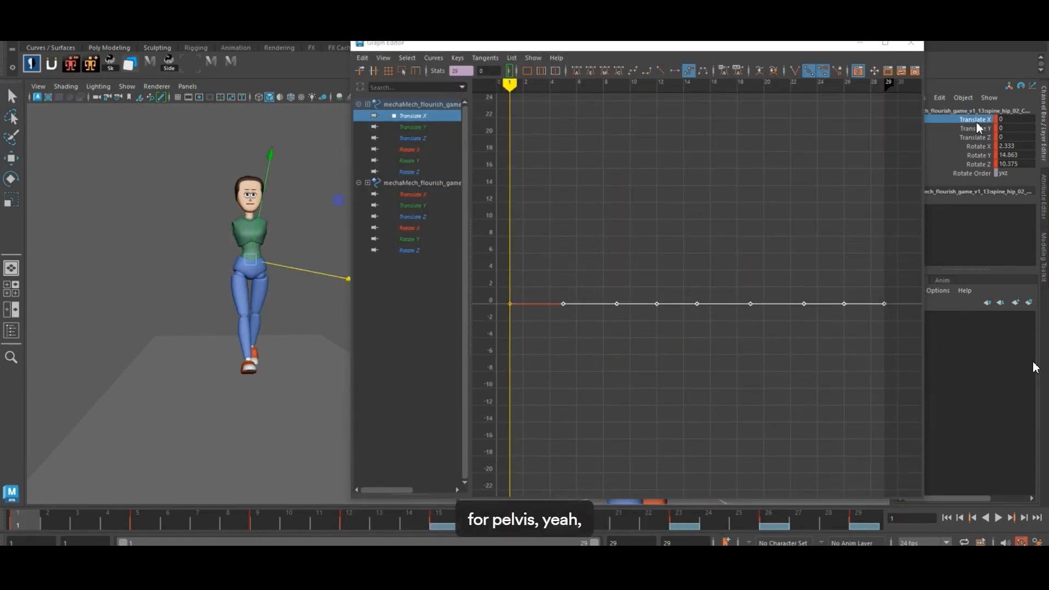
drag(411, 150, 416, 172)
click(415, 172)
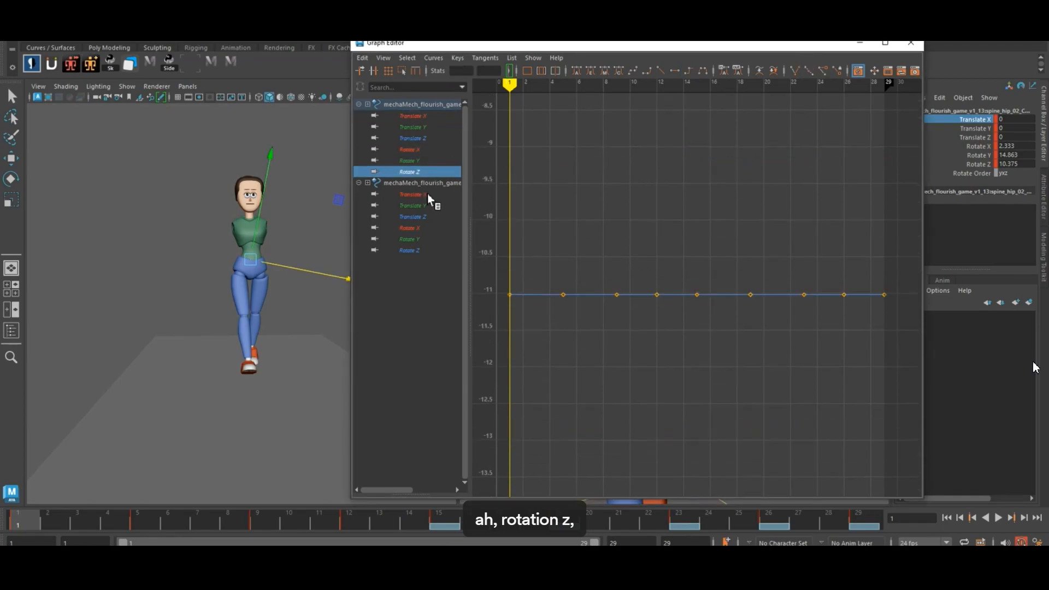
- Try rotating the pelvis about its Z axis to identify the side-to-side tilt, and undo the rotation
click(977, 164)
key(e)
mouse_move(160, 256)
mouse_down()
mouse_move(164, 305)
mouse_move(145, 262)
mouse_up()
key(ctrl+z)
- Set all Rotate Z keys of both pelvis controls to 0
ctrl+click(409, 250)
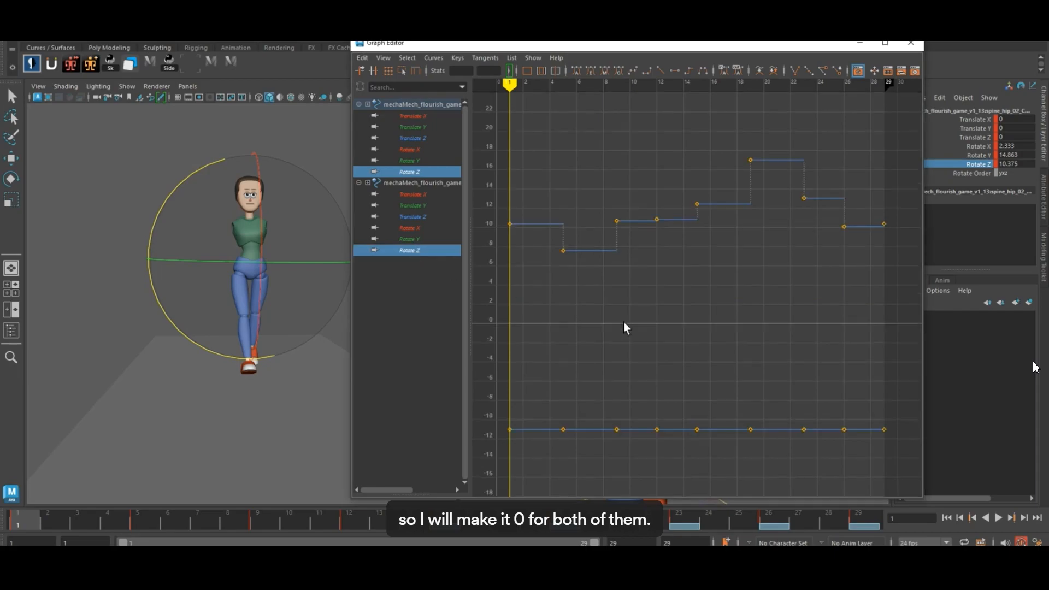
key(f)
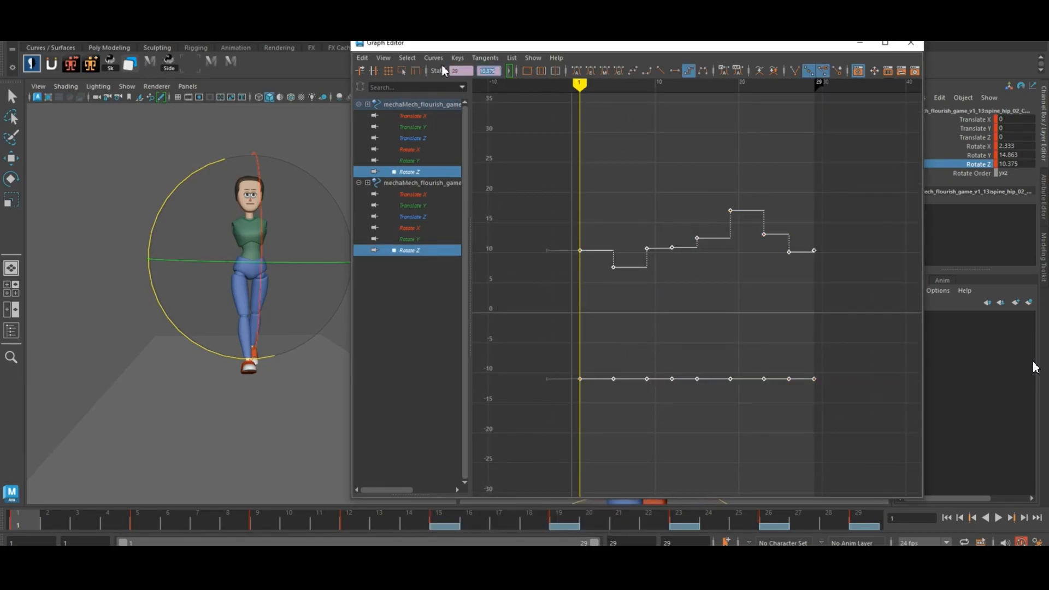
text(0)
key(Return)
- Check the hip control's Rotate Y and Rotate X curves against its rotation axes, undoing the test rotation about X
click(414, 239)
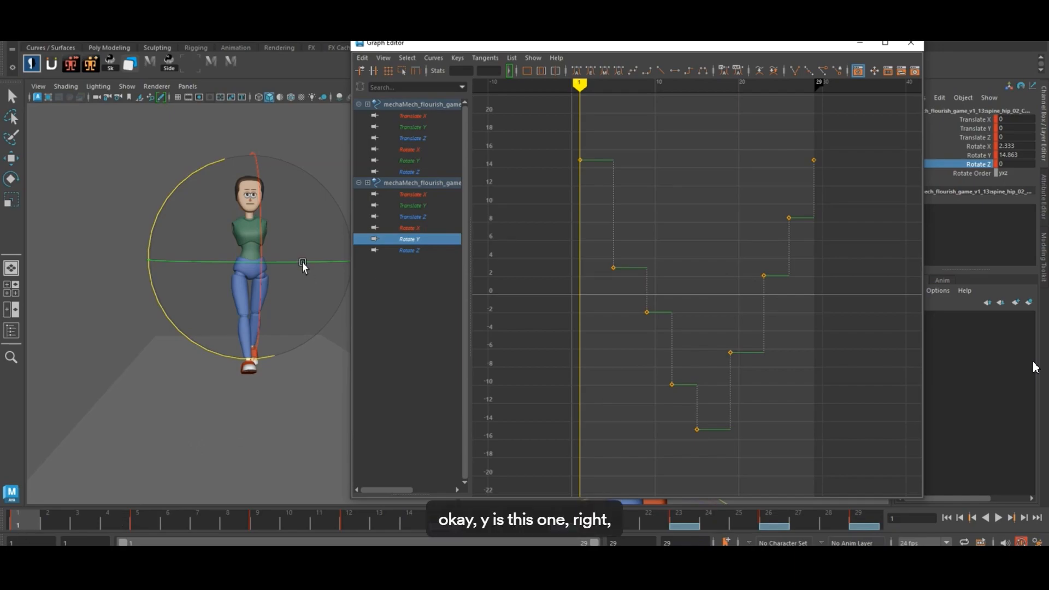
click(276, 261)
click(415, 227)
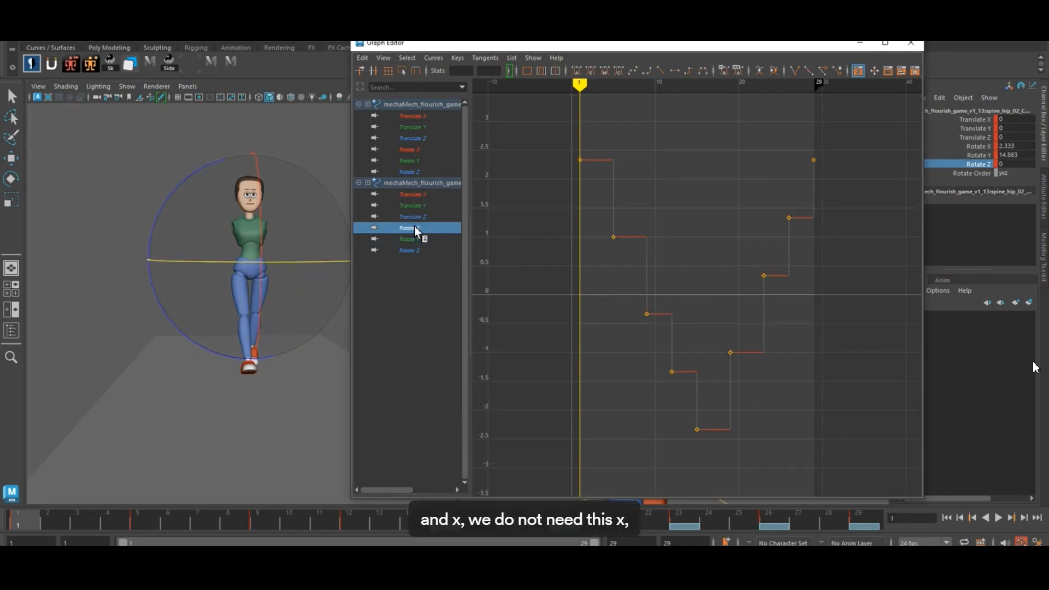
drag(262, 288, 258, 280)
key(ctrl+z)
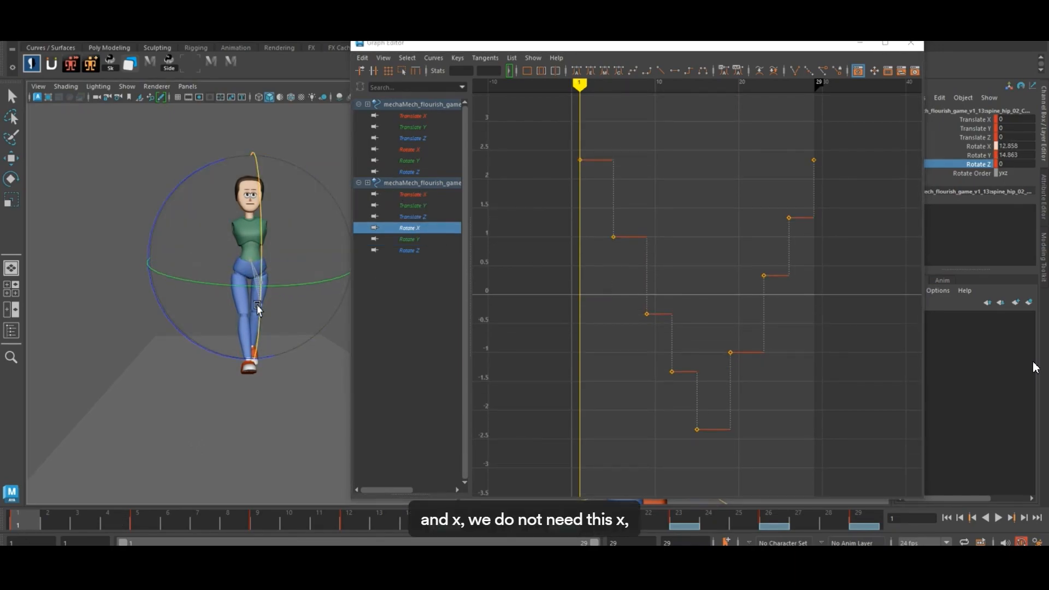
- Set all Rotate X keys of both pelvis controls to 0
ctrl+click(411, 151)
scroll(708, 268, down, 5)
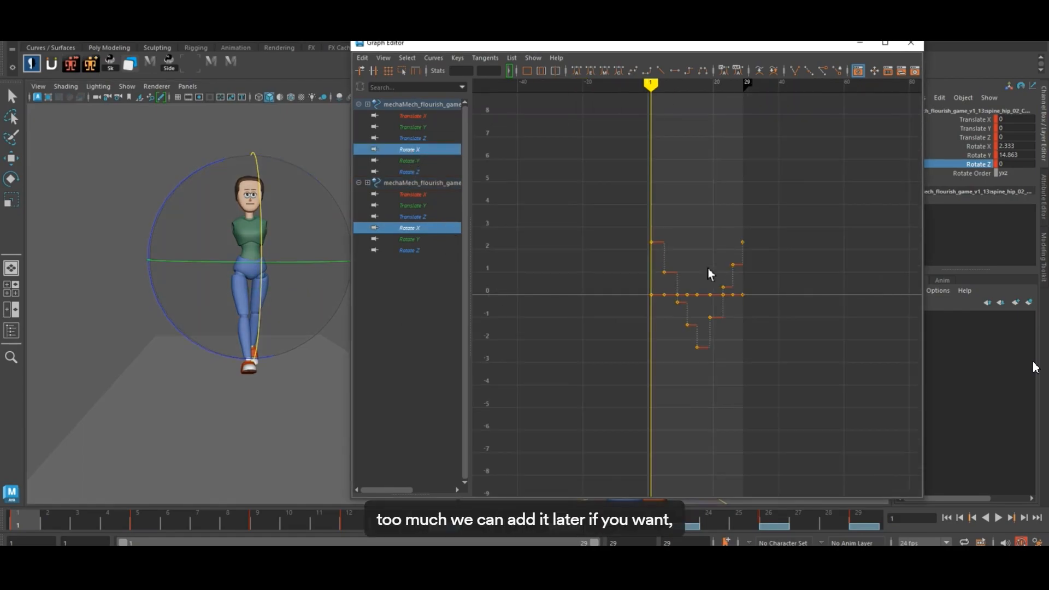
drag(596, 189, 855, 407)
drag(498, 71, 437, 71)
text(0)
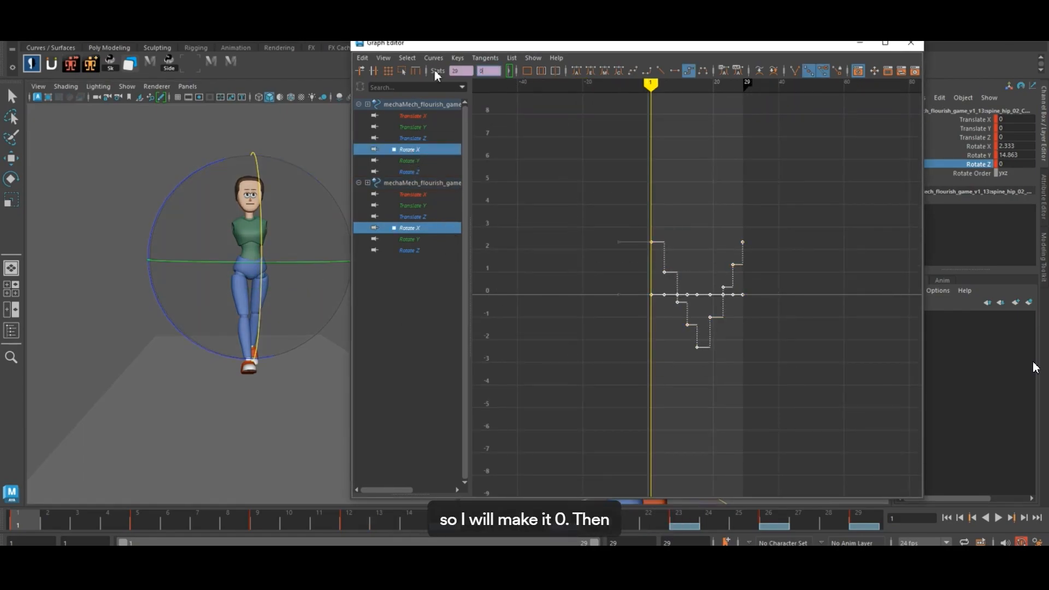
key(Return)
- Examine the translation curves of both pelvis controls one by one for any leftover movement
click(421, 217)
click(419, 206)
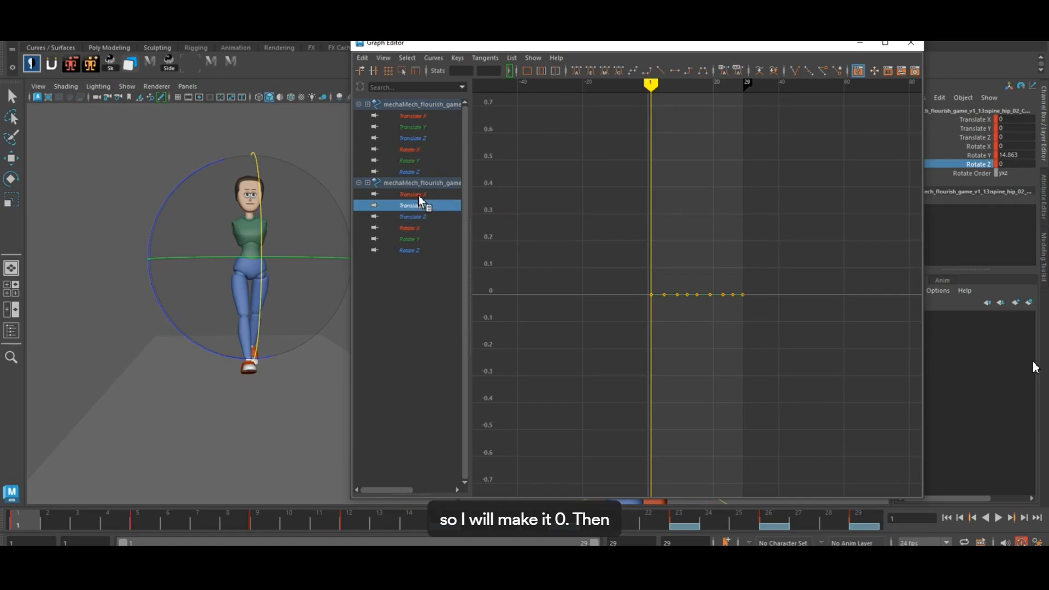
click(418, 195)
click(417, 137)
click(416, 127)
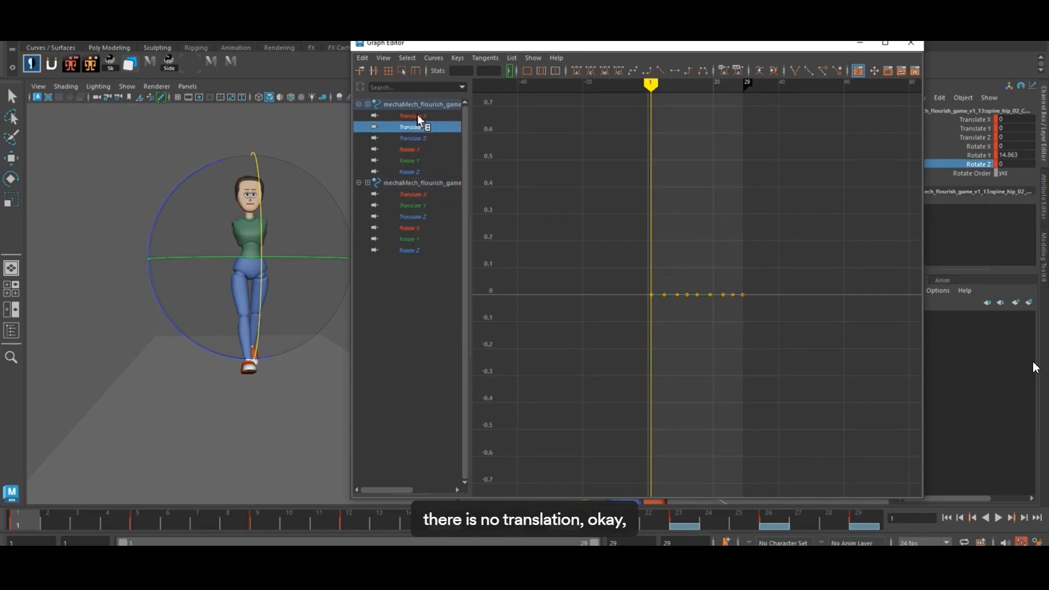
click(417, 115)
click(411, 251)
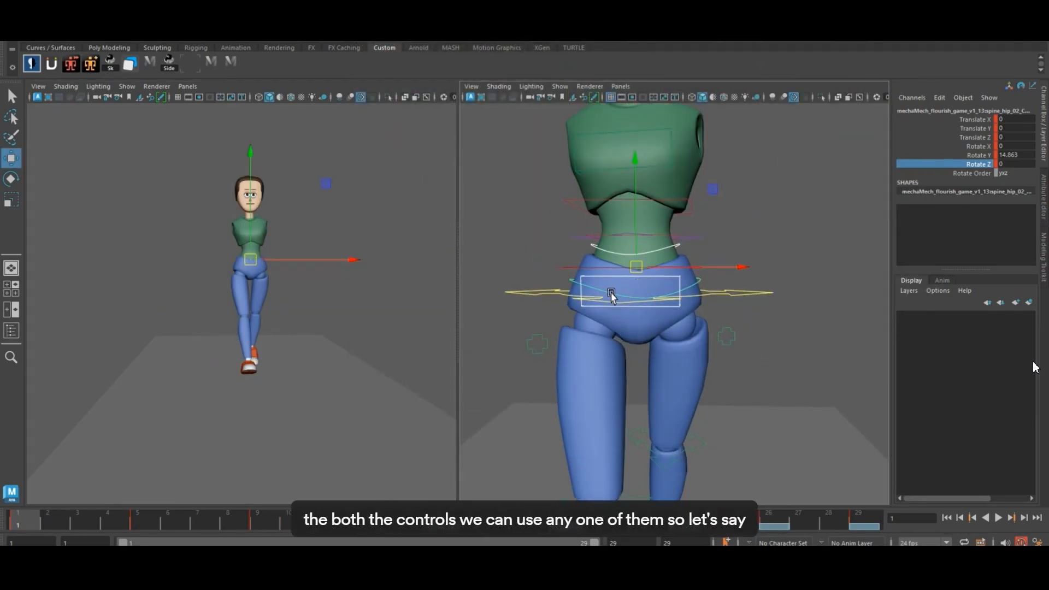
- Try tilting the pelvis with the IK spine base control to see its effect on the belly, and undo the rotation
click(609, 309)
key(e)
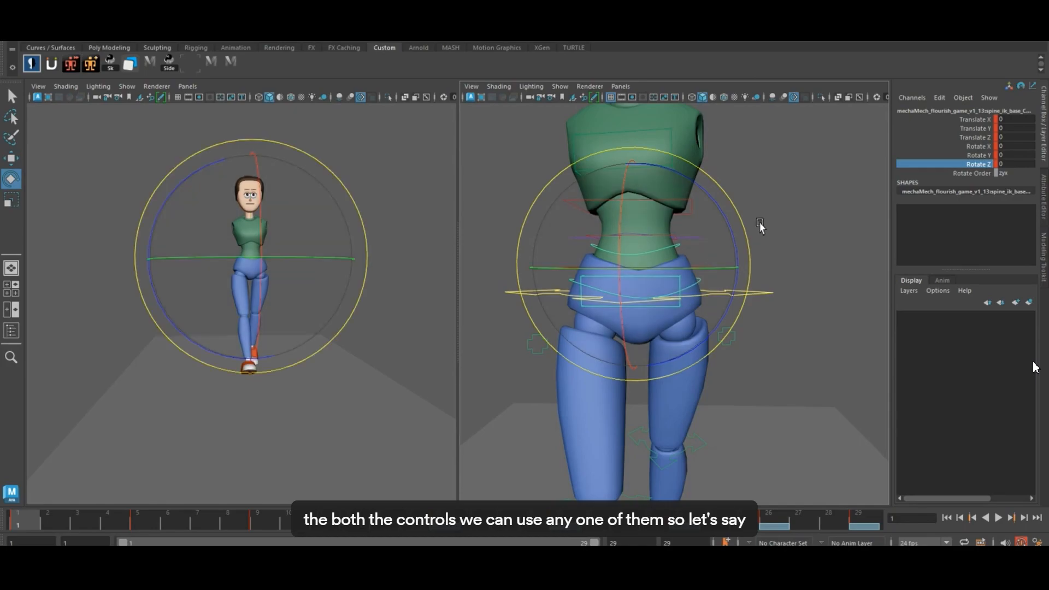
drag(727, 221, 707, 199)
key(ctrl+z)
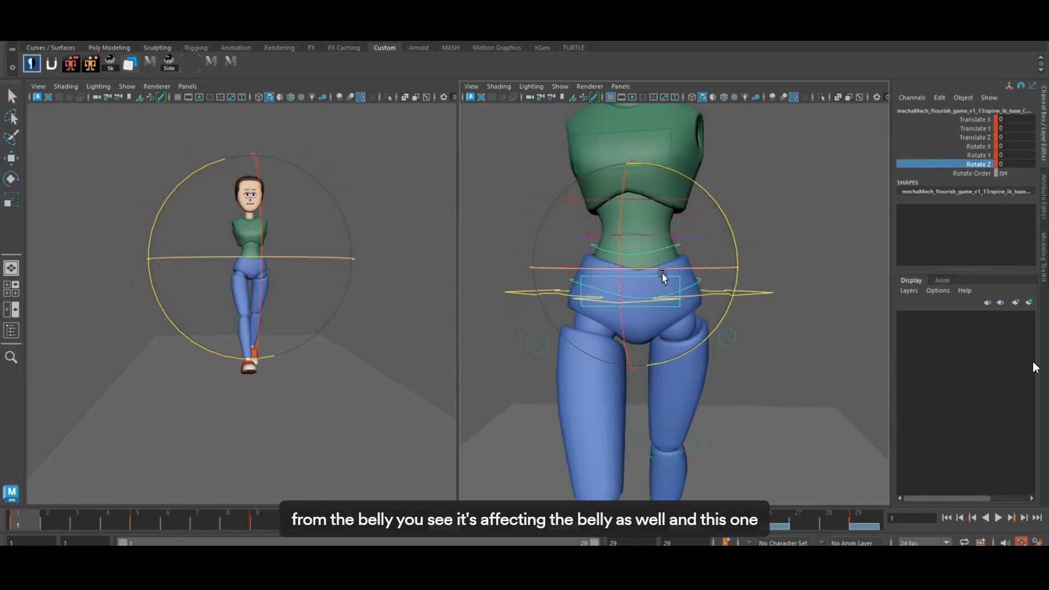
- Select the spine hip control and try tilting the pelvis with it about the Z axis
key(w)
click(692, 284)
key(e)
click(973, 157)
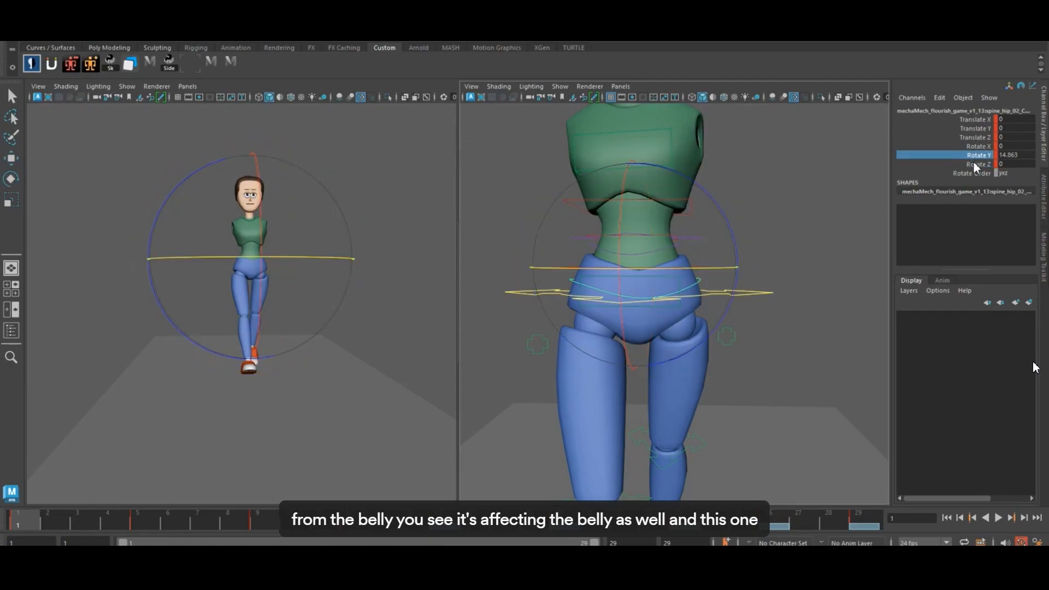
mouse_move(731, 224)
mouse_down()
mouse_move(715, 205)
mouse_move(715, 227)
mouse_up()
key(w)
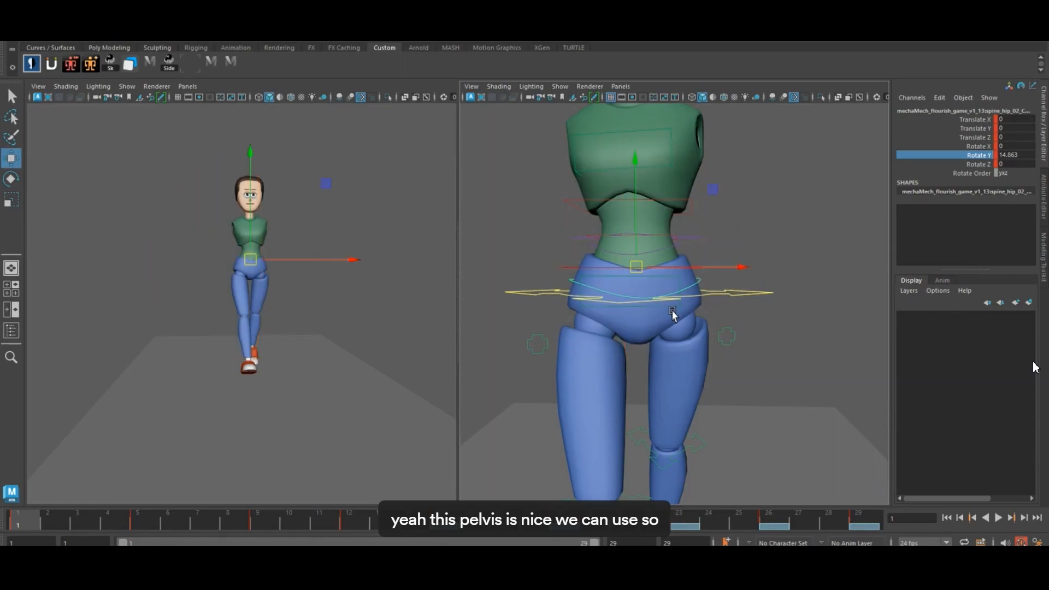
- Inspect the hip control's Rotate Z curve in the Graph Editor and go to the passing pose at frame 9
key(shift+g)
click(413, 173)
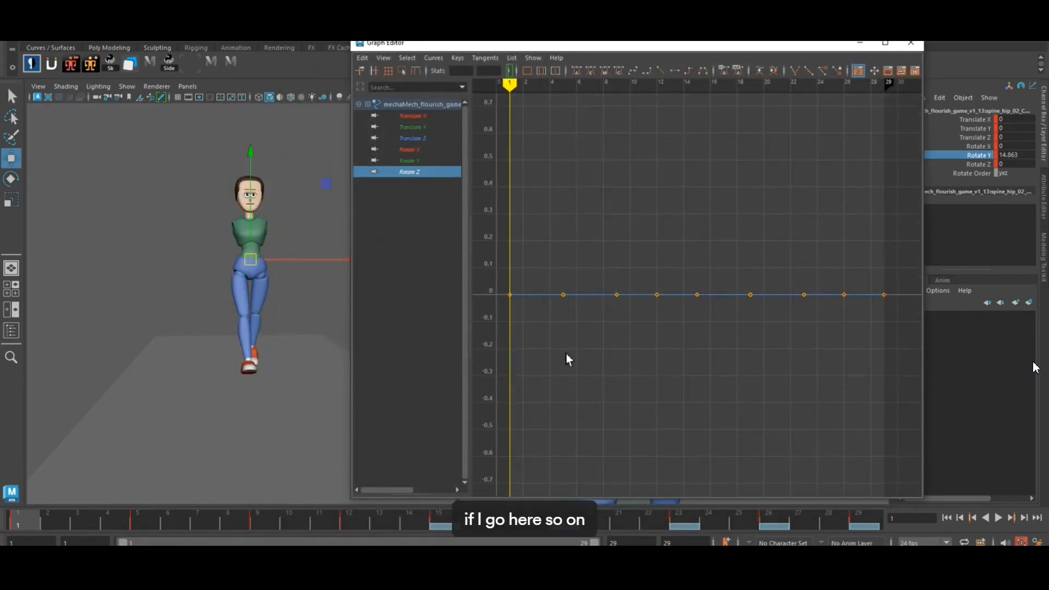
drag(22, 524, 259, 526)
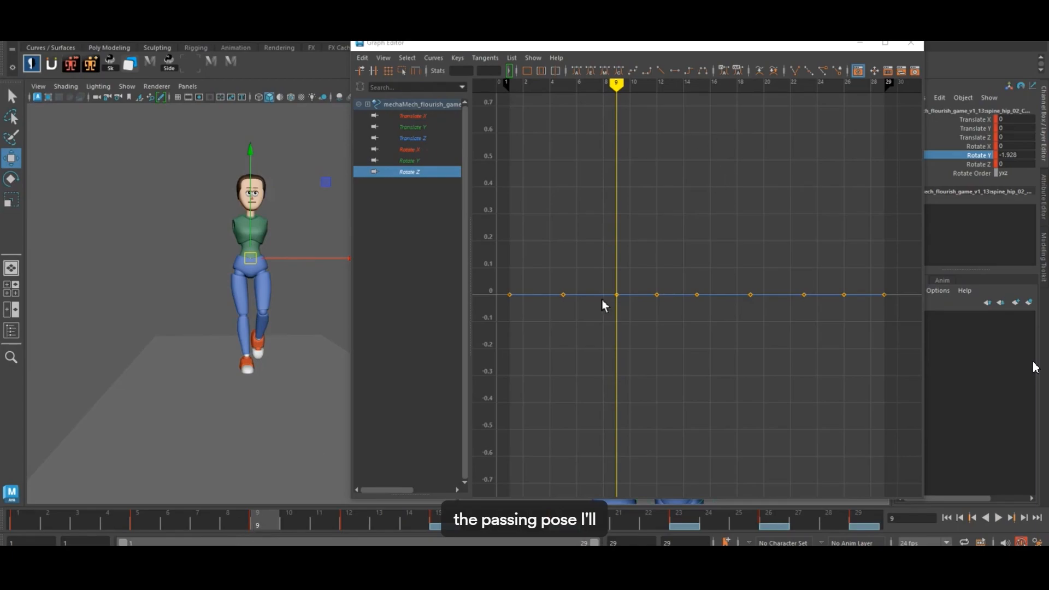
click(911, 42)
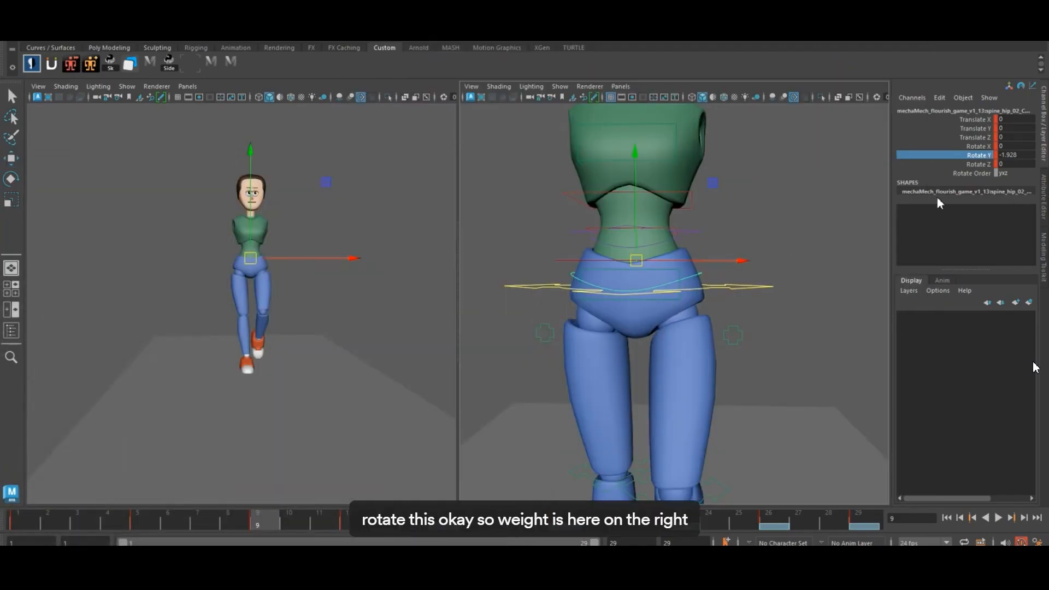
- Tilt the pelvis toward the weight-bearing leg at frame 9 by setting the hip control's Rotate Z to -6
key(e)
drag(733, 224, 723, 257)
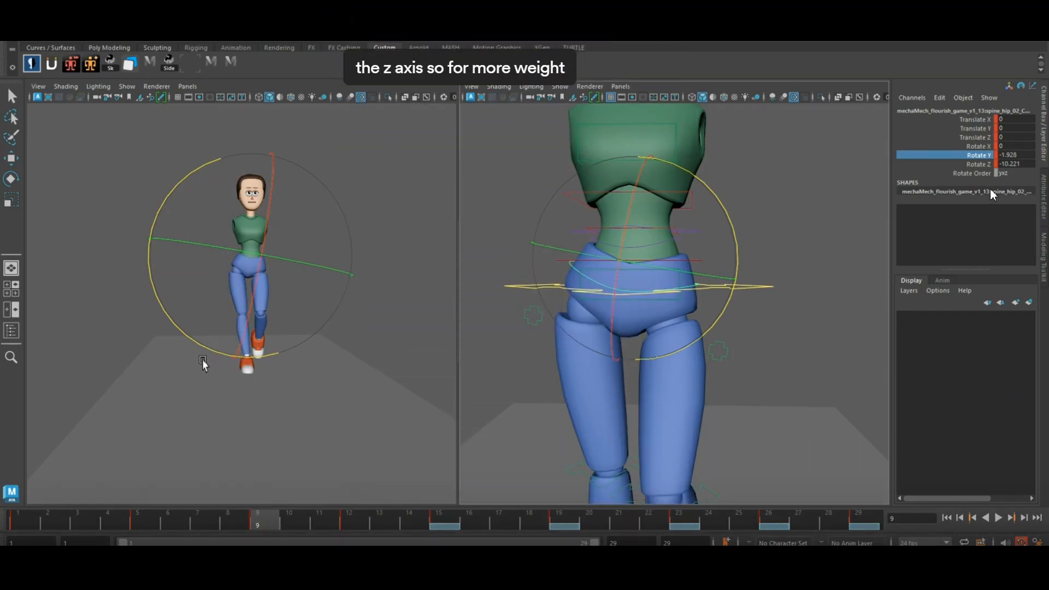
drag(203, 362, 212, 354)
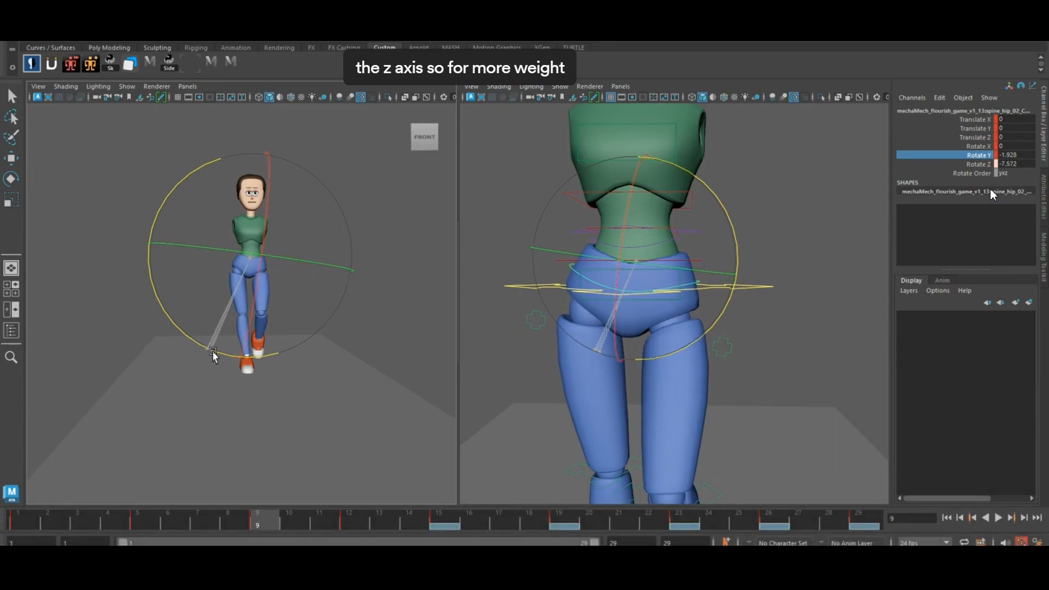
click(1014, 164)
text(-)
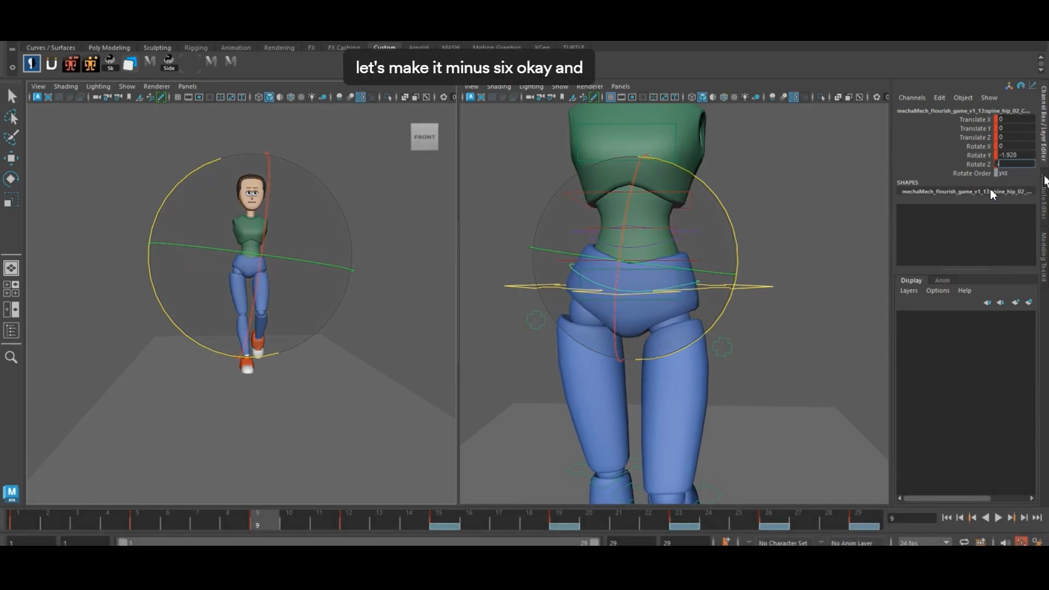
text(6)
key(Return)
- Tilt the pelvis the opposite way at the frame 23 passing pose by setting the hip control's Rotate Z key to 6
key(g)
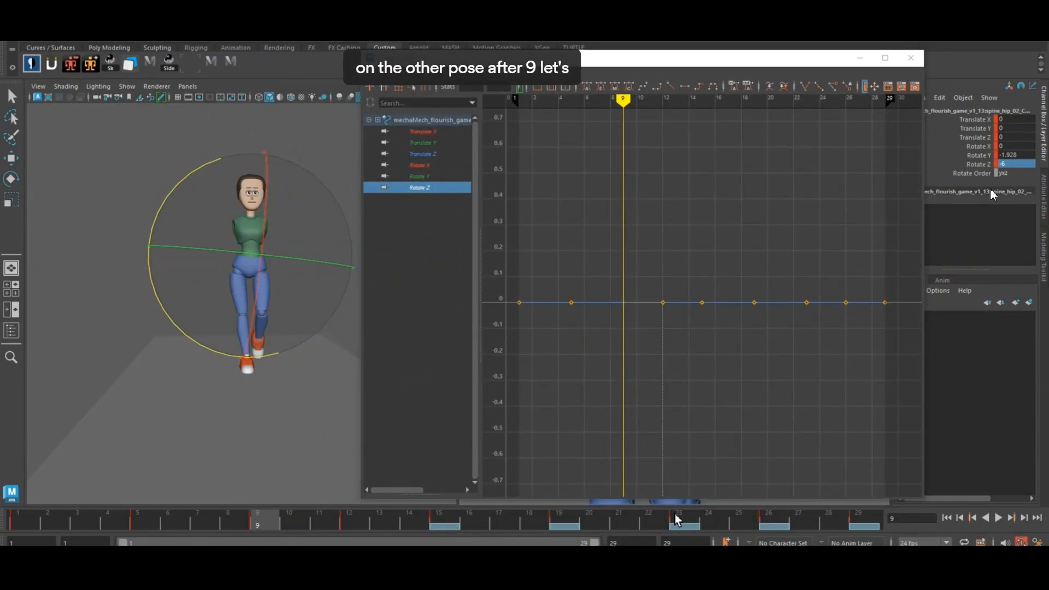
click(676, 516)
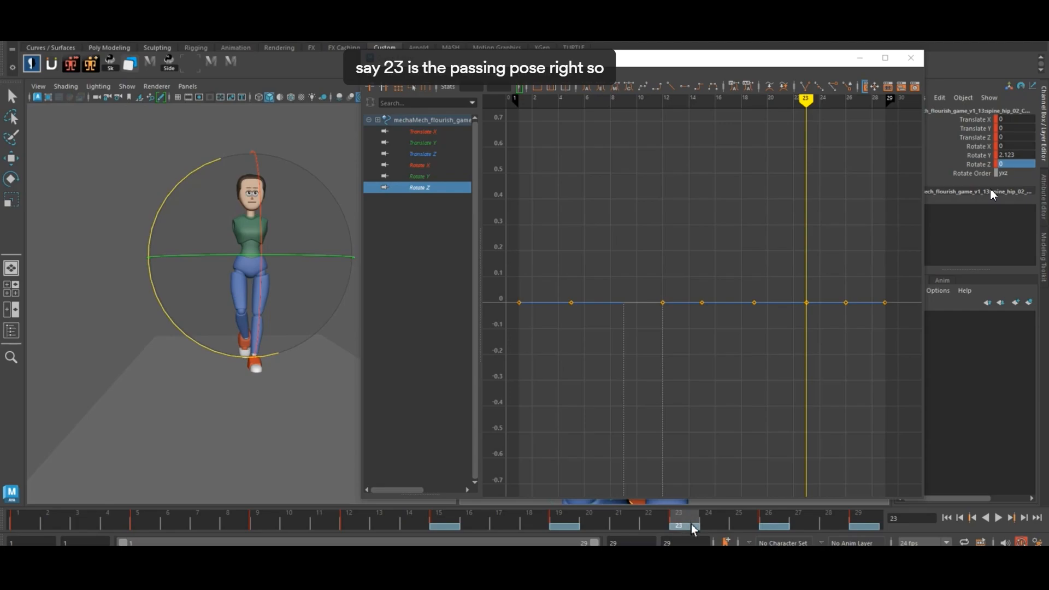
drag(796, 257, 822, 338)
key(w)
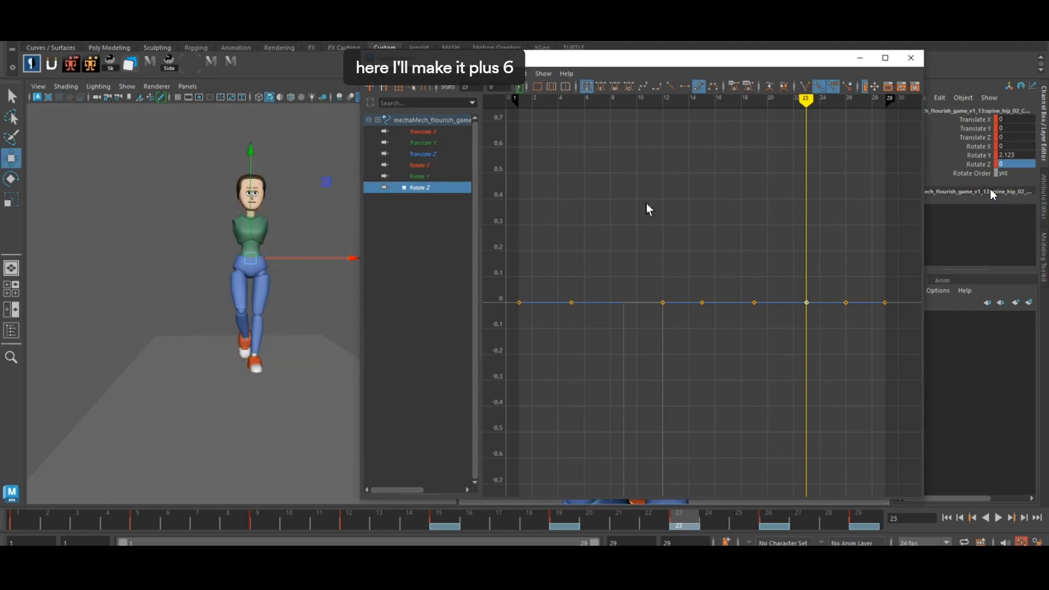
drag(500, 88, 476, 88)
key(6)
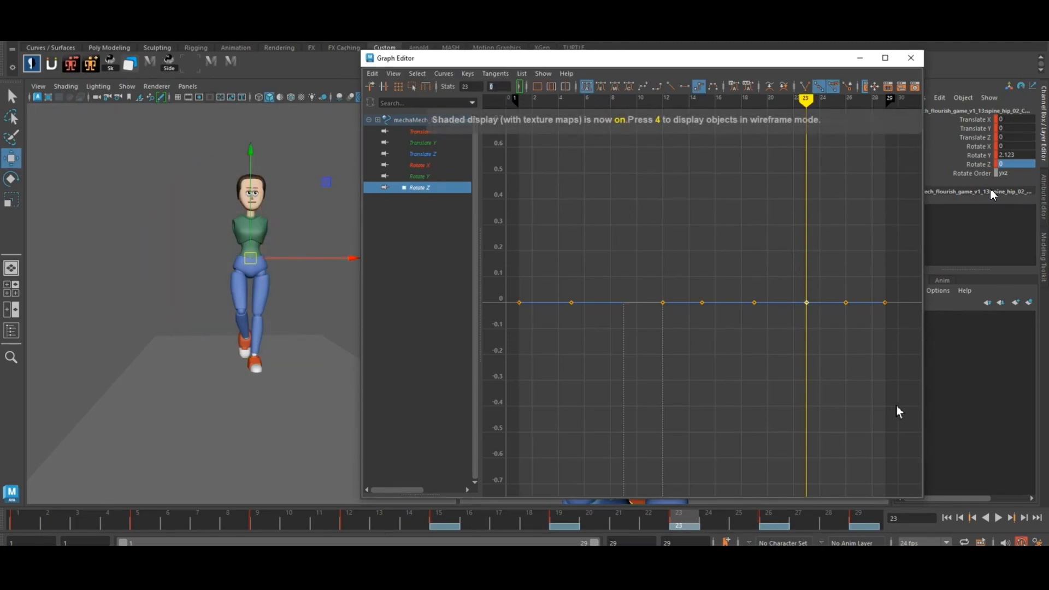
alt+right_drag(896, 406, 803, 381)
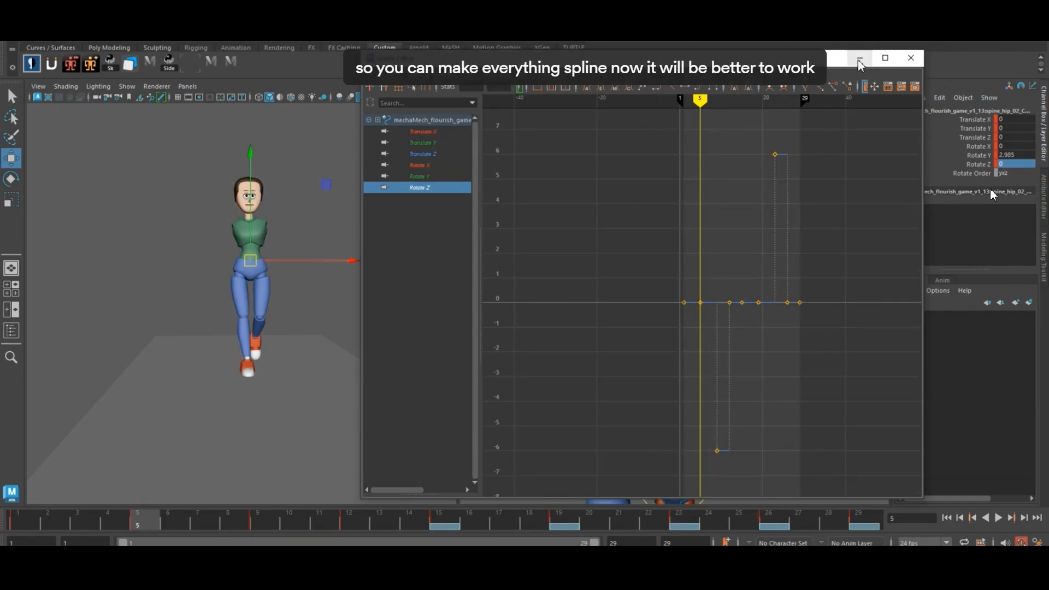
- Select all body controls with the character picker and convert all their animation curves to auto tangents
click(860, 58)
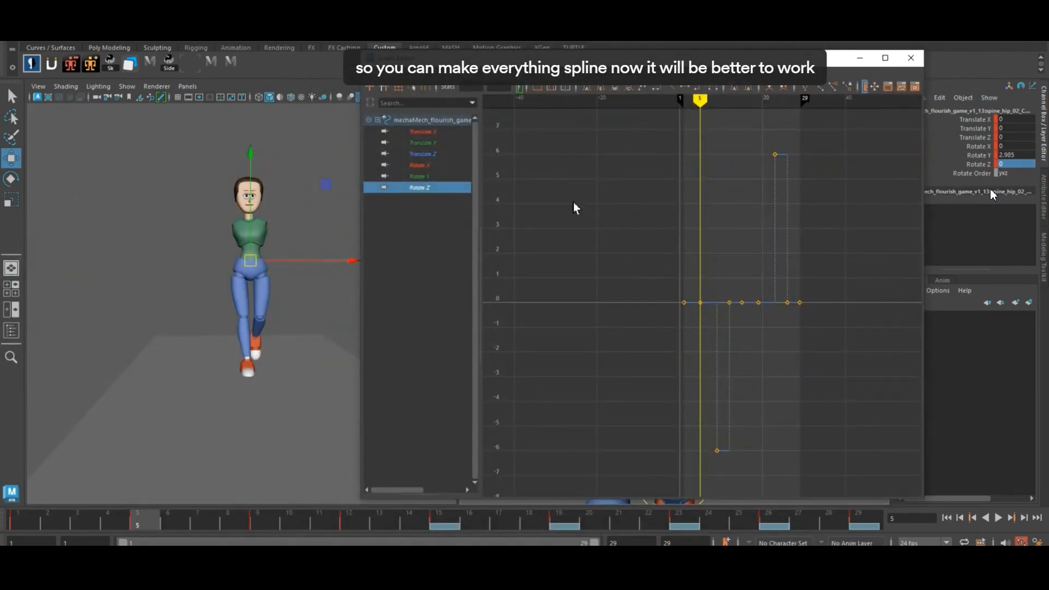
click(860, 58)
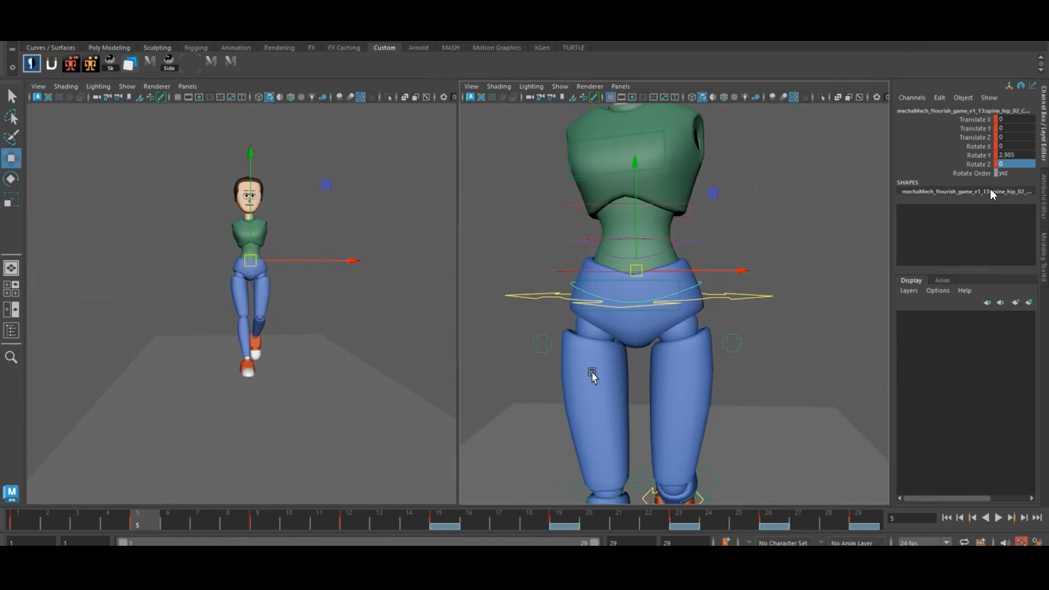
scroll(665, 305, down, 5)
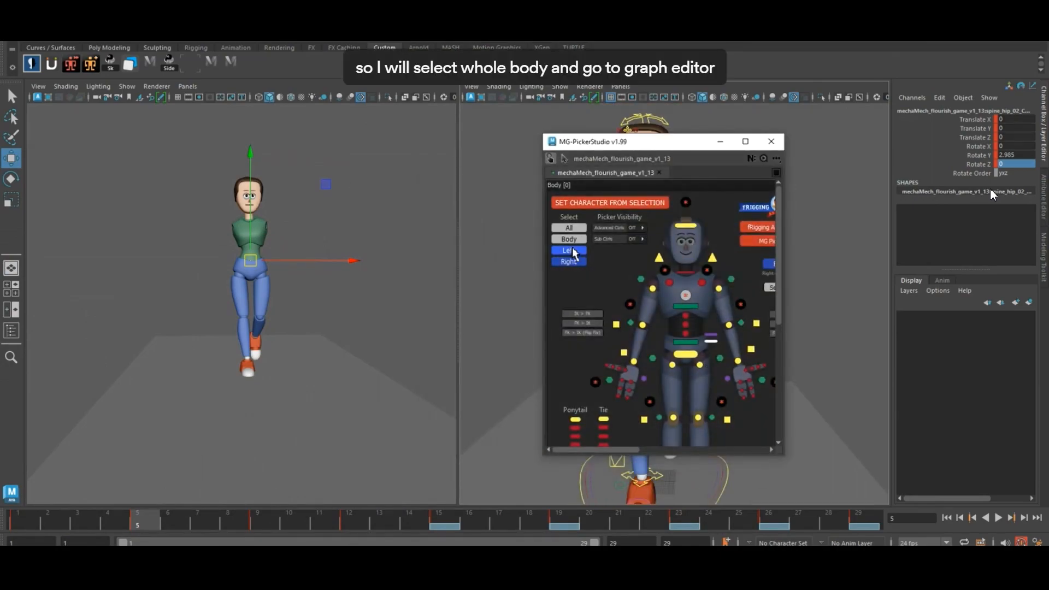
click(571, 241)
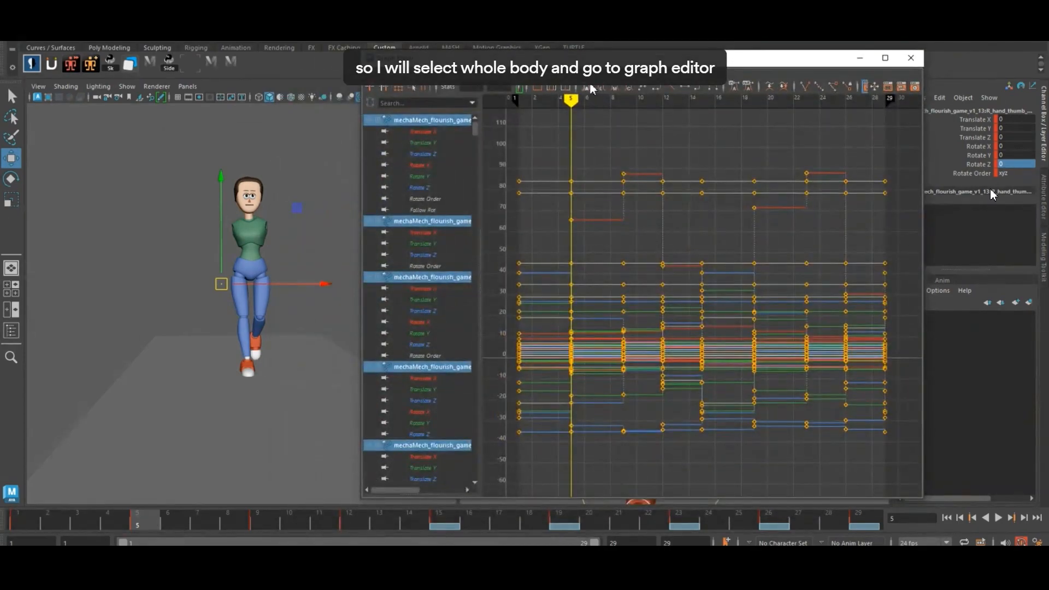
click(588, 88)
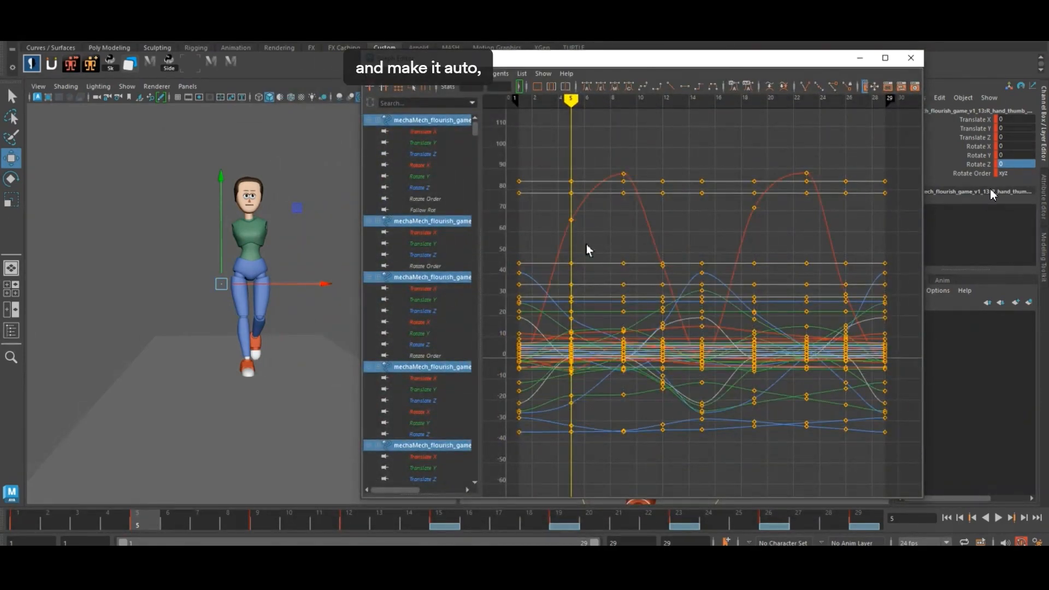
click(859, 56)
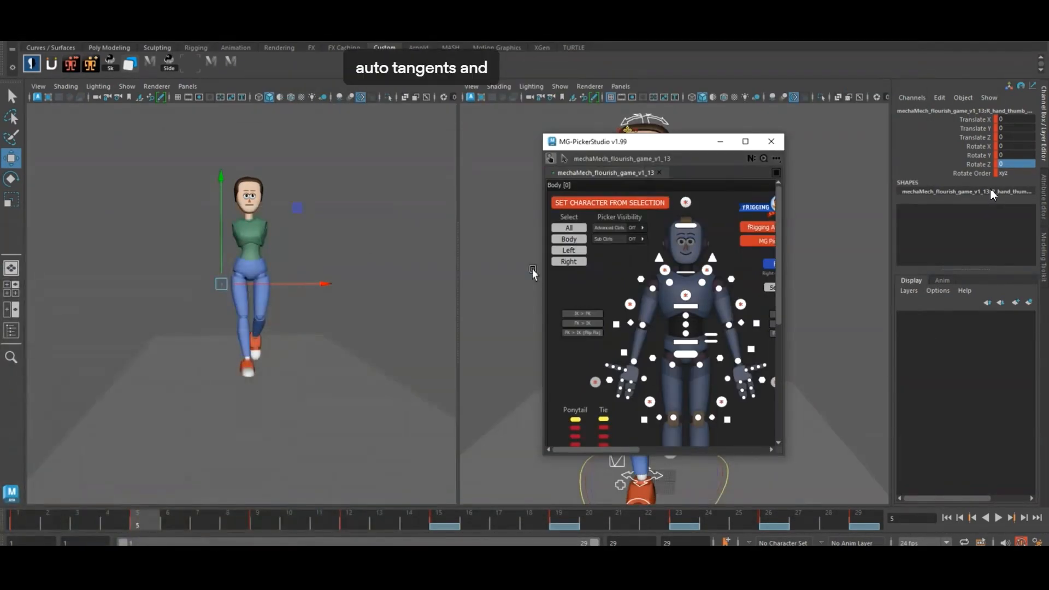
click(729, 141)
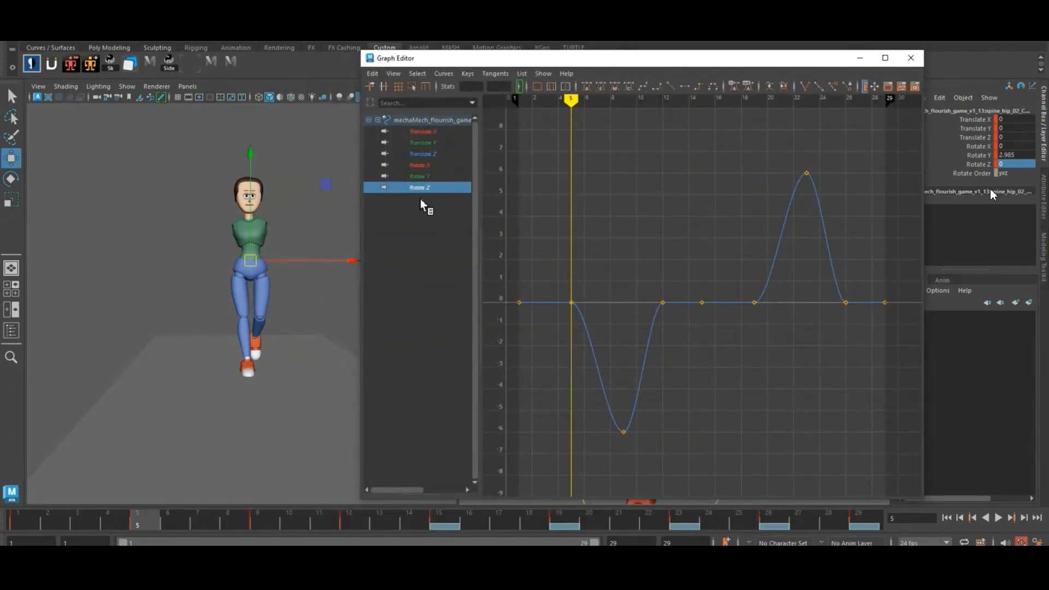
- Lower the hip control's Rotate Z keys to about -3.8 at frame 5 and about -4.7 at frame 12
drag(567, 281, 603, 316)
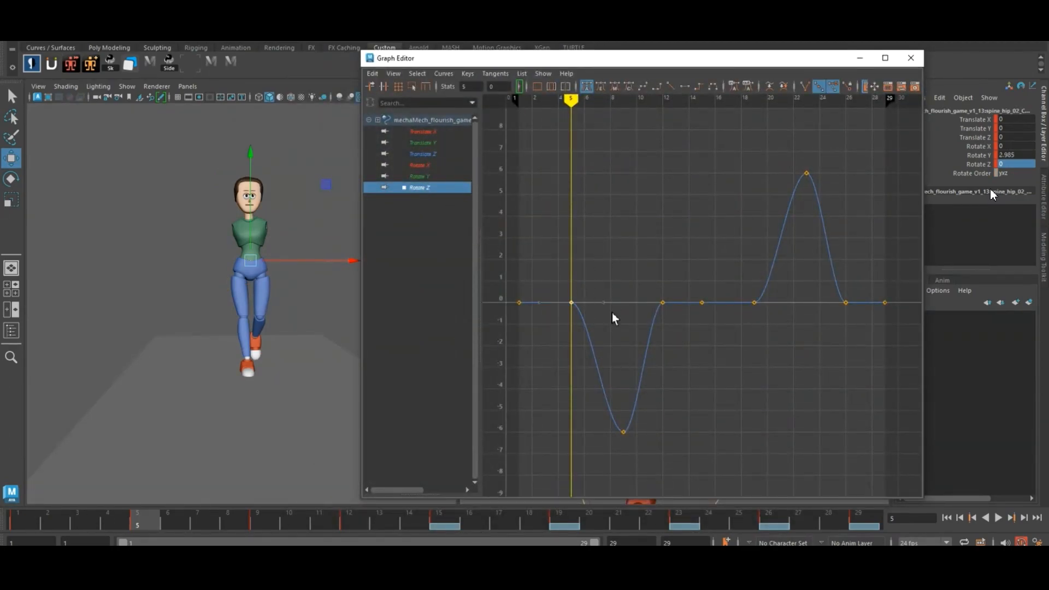
shift+middle_drag(613, 316, 615, 403)
key(alt+v)
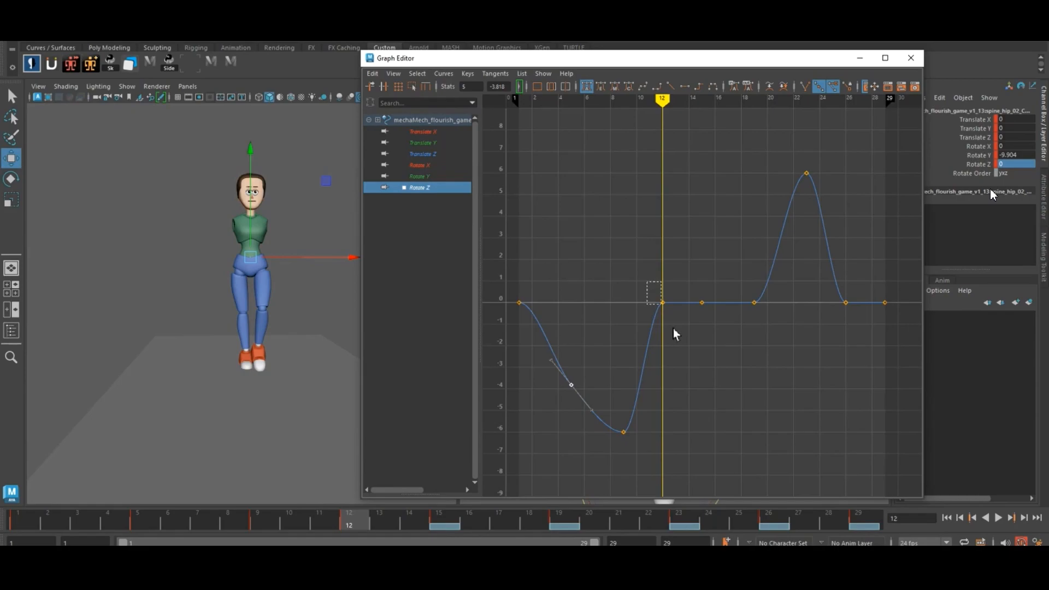
shift+middle_drag(682, 340, 697, 419)
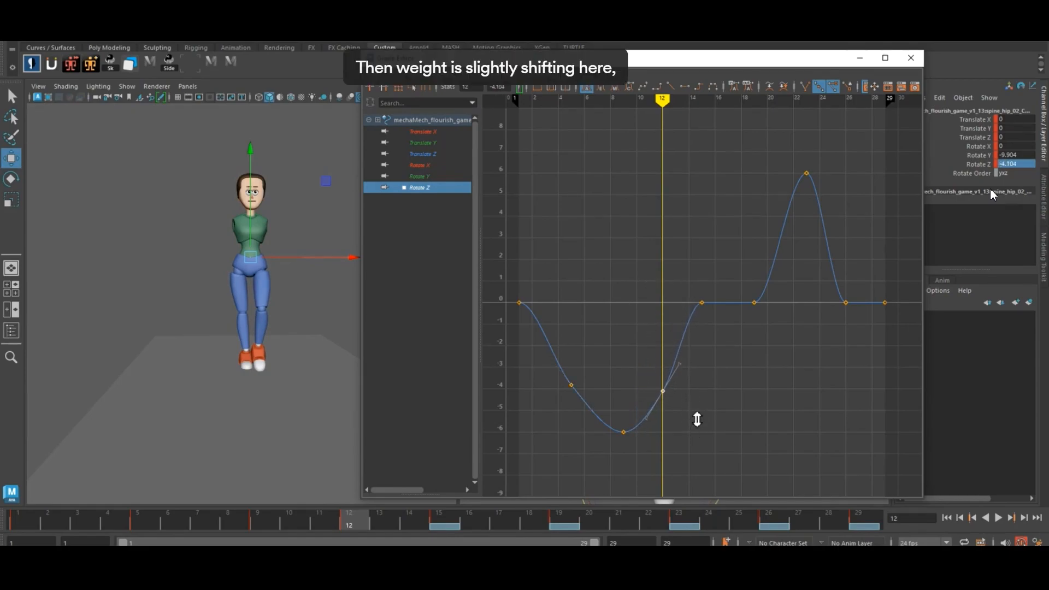
shift+middle_drag(691, 384, 693, 399)
key(period)
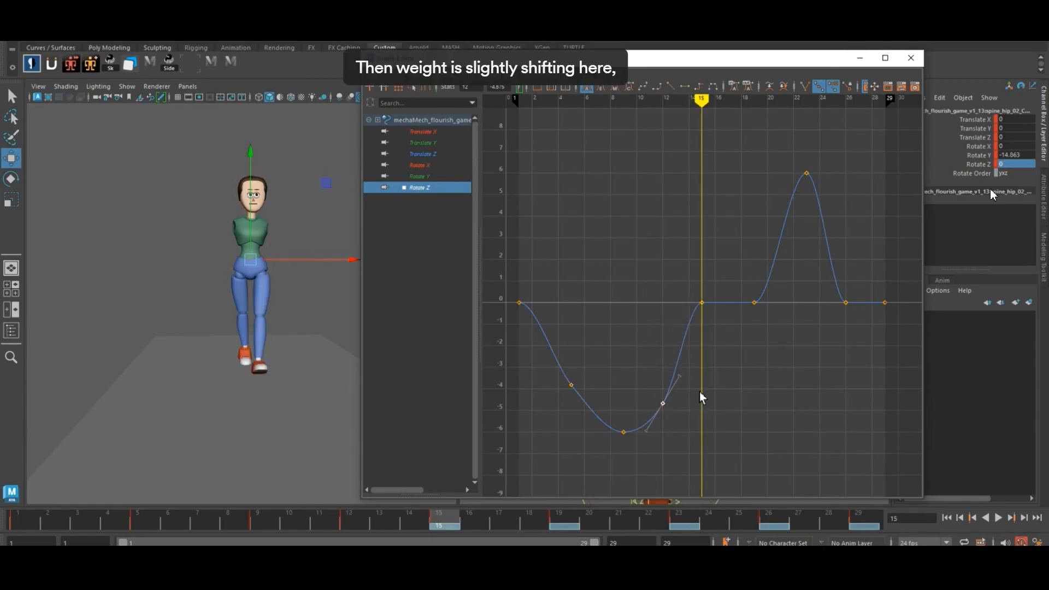
- Raise the hip control's Rotate Z key at frame 19 to about 5, mirroring the first half of the cycle
drag(649, 253, 721, 333)
key(period)
shift+middle_drag(789, 402, 772, 263)
key(comma)
key(period)
key(comma)
key(period)
key(period)
- Raise the hip control's Rotate Z key at frame 26 to about 3.5
drag(789, 129, 822, 188)
key(period)
drag(802, 261, 867, 370)
shift+middle_drag(876, 341, 873, 268)
drag(874, 250, 842, 291)
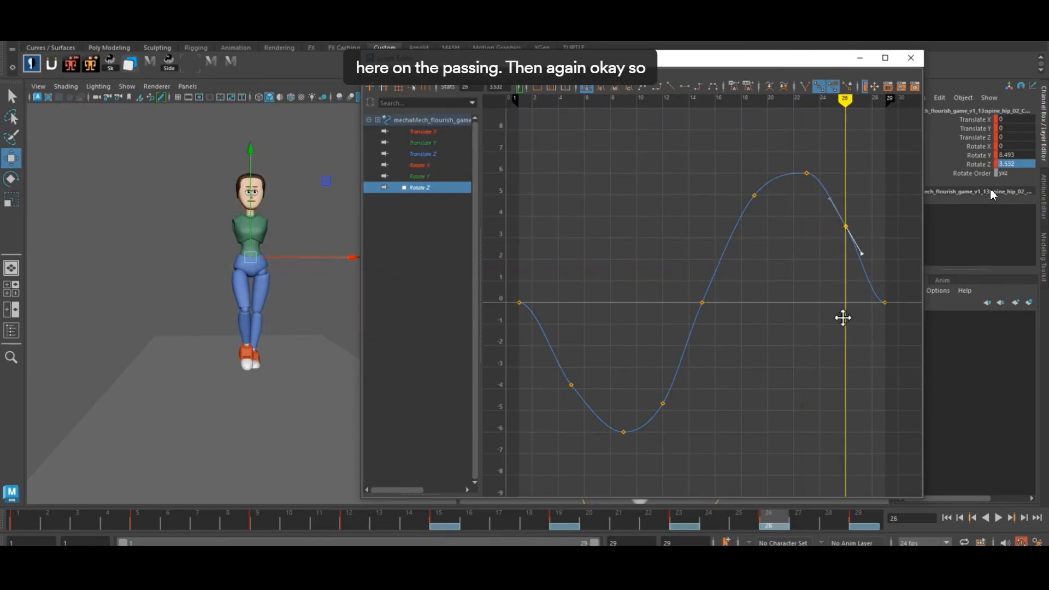
middle_drag(843, 318, 845, 321)
- Slope the Rotate Z curve's tangents downward at frames 29 and 1 so the motion cycles smoothly
drag(842, 284, 896, 329)
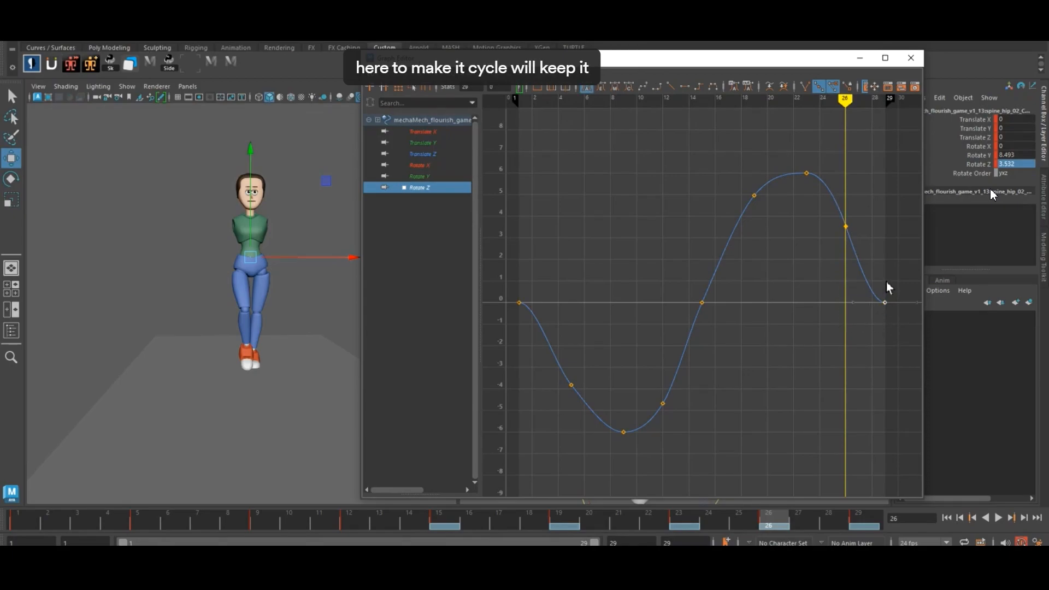
drag(897, 279, 923, 327)
middle_drag(906, 359, 884, 380)
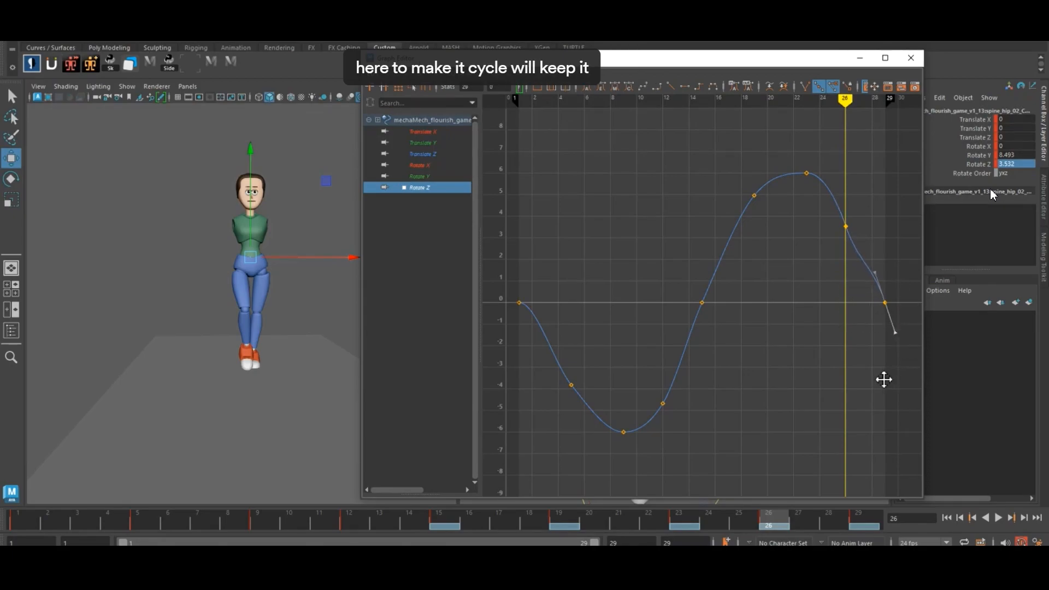
drag(503, 264, 560, 319)
middle_drag(585, 306, 578, 345)
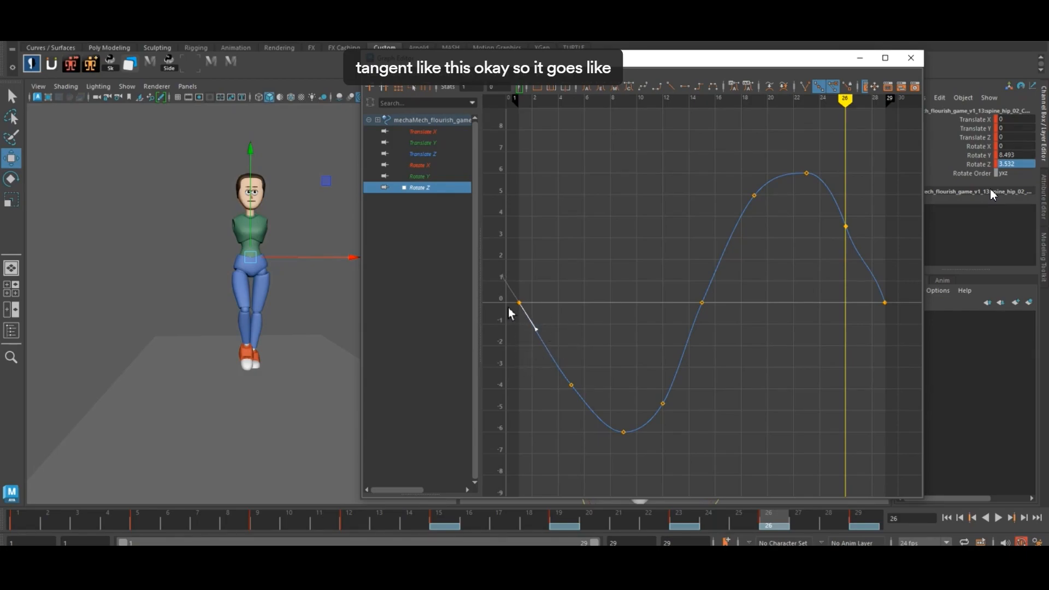
- Raise the Rotate Z key at frame 26 to about 4.3 for a smoother arc and play back the walk to check the weight shift
drag(830, 217, 877, 255)
middle_drag(842, 210, 841, 200)
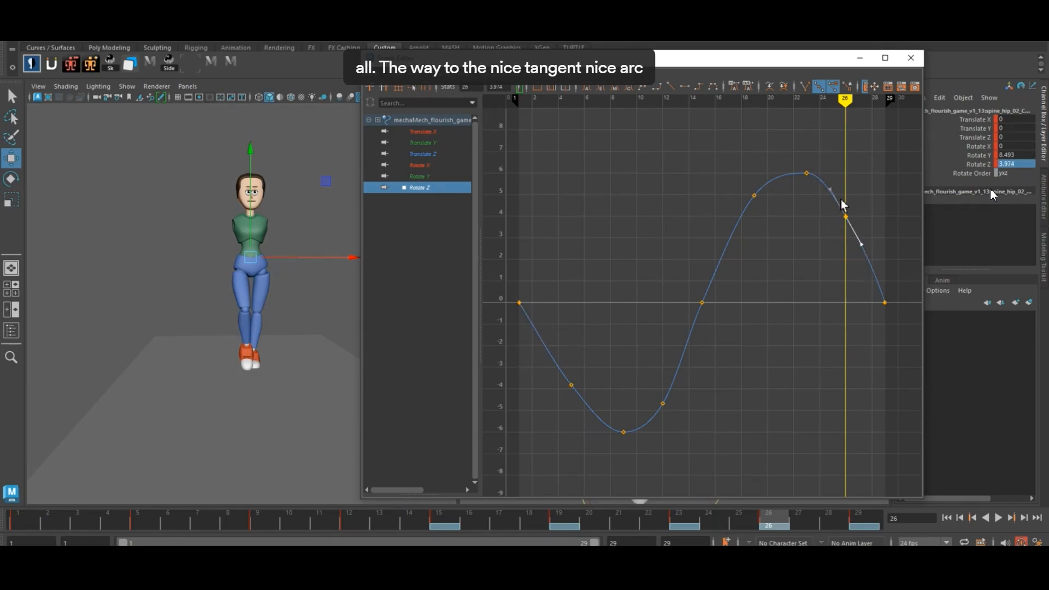
middle_drag(843, 277, 857, 269)
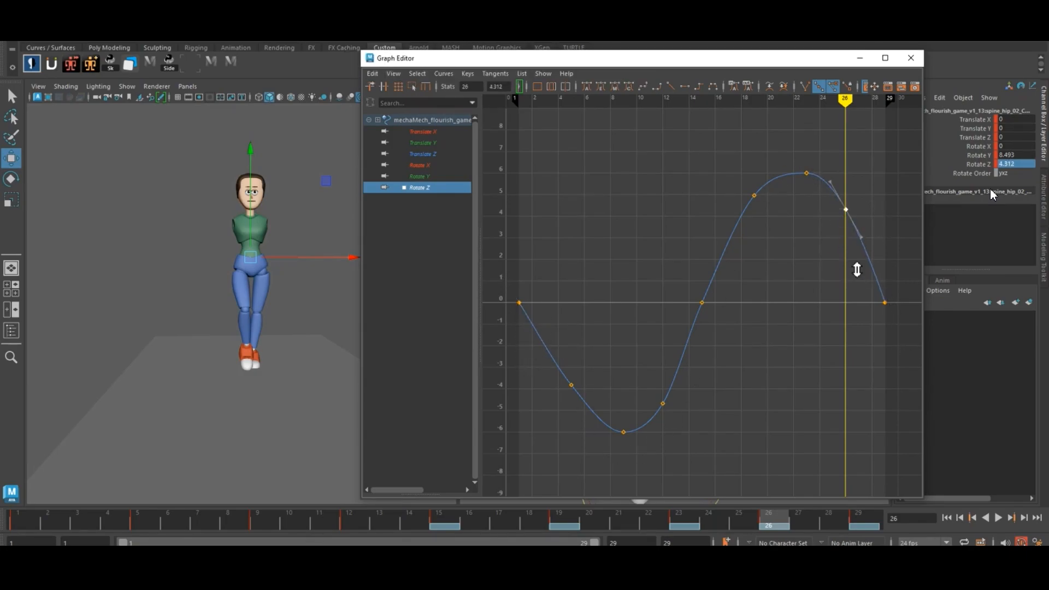
click(754, 195)
drag(662, 268, 718, 324)
key(alt+v)
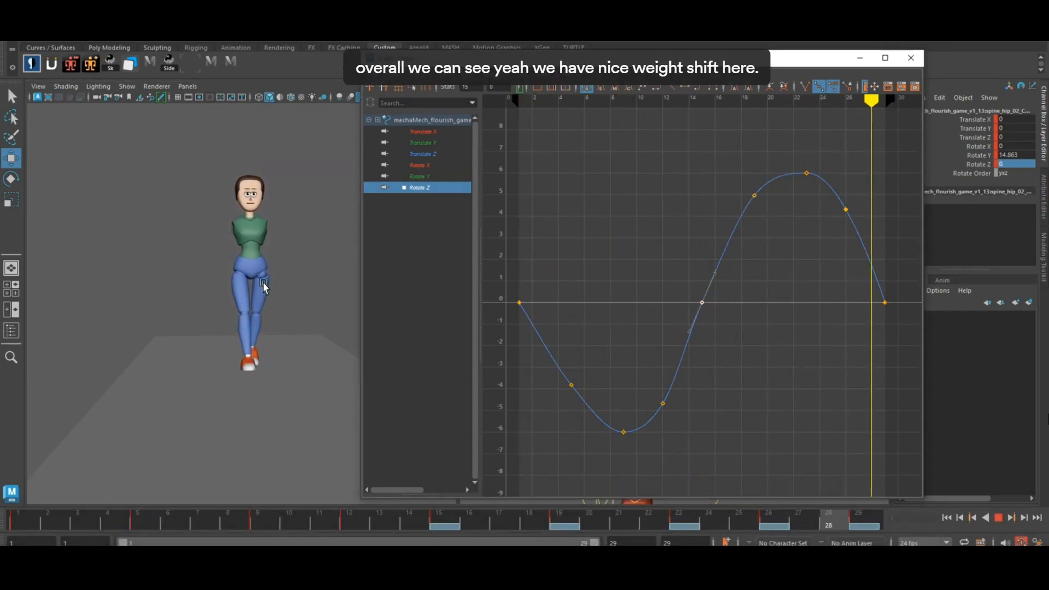
click(1000, 519)
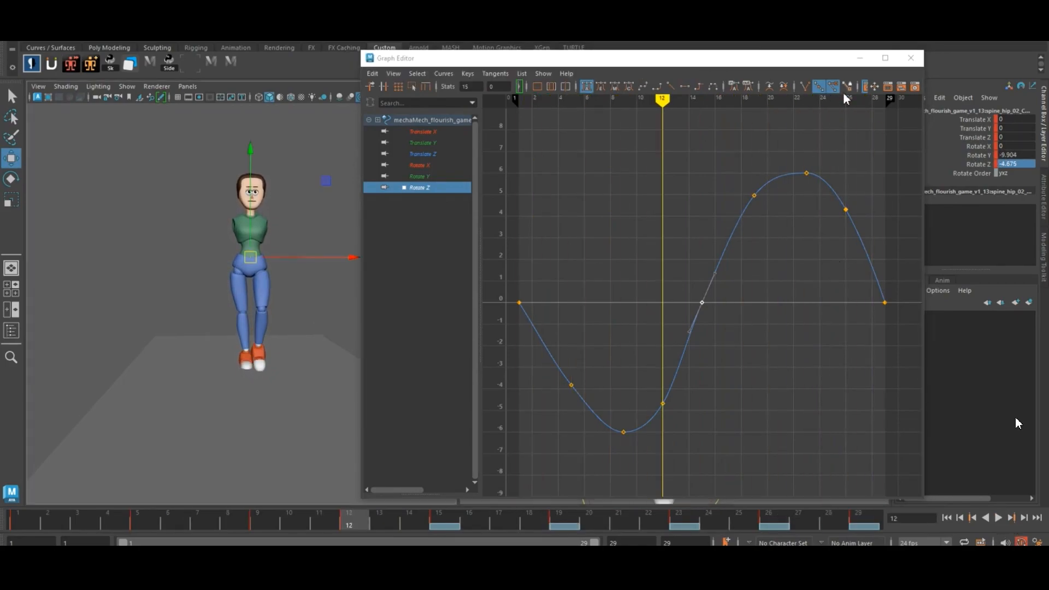
- Shift the pelvis sideways at frame 9 to a Translate X of about -3.3 and give the Translate X curve auto tangents
click(977, 120)
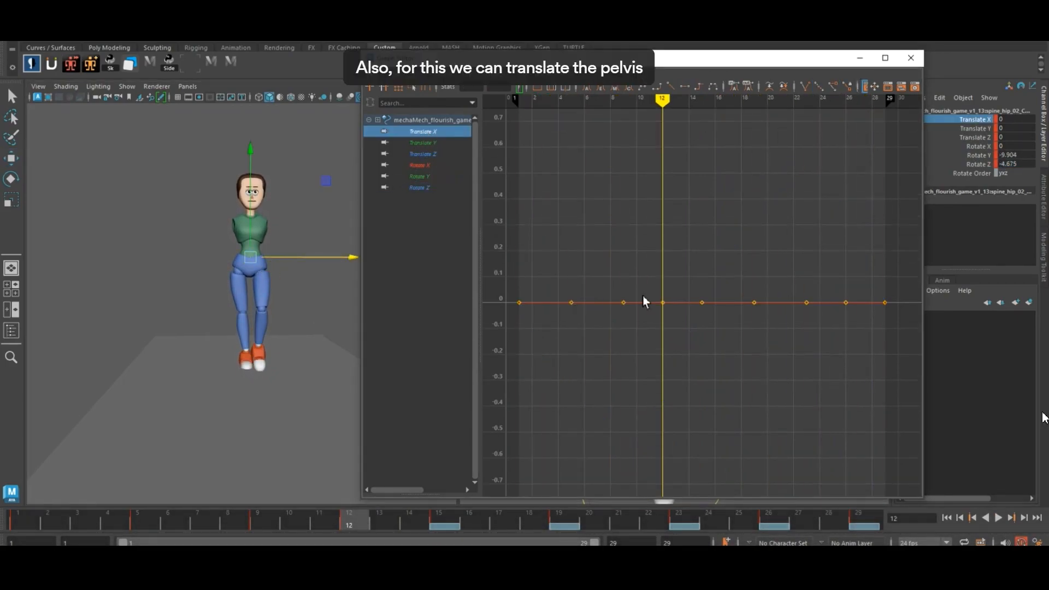
click(265, 519)
drag(347, 265, 364, 275)
key(f)
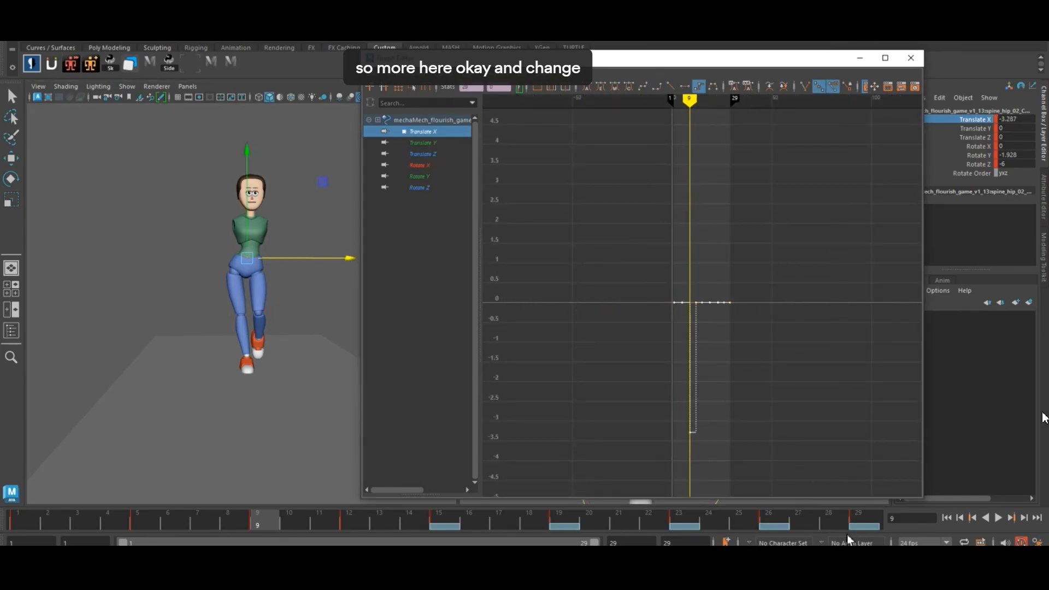
click(587, 87)
alt+middle_drag(722, 407, 716, 359)
alt+shift+right_drag(720, 359, 851, 198)
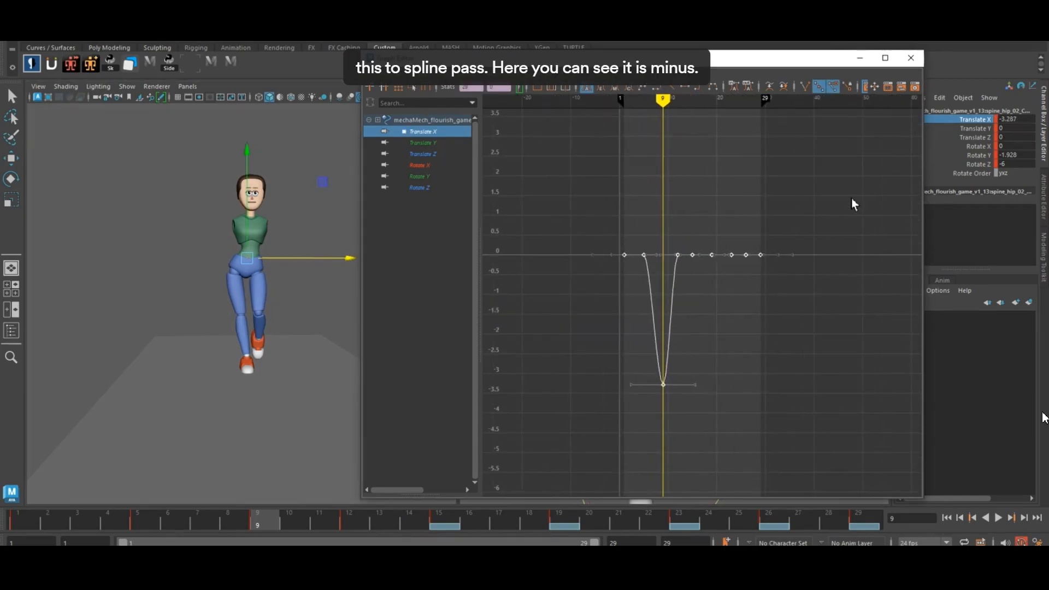
- Set the hip control's Translate X at frame 9 to -2
double_click(1005, 120)
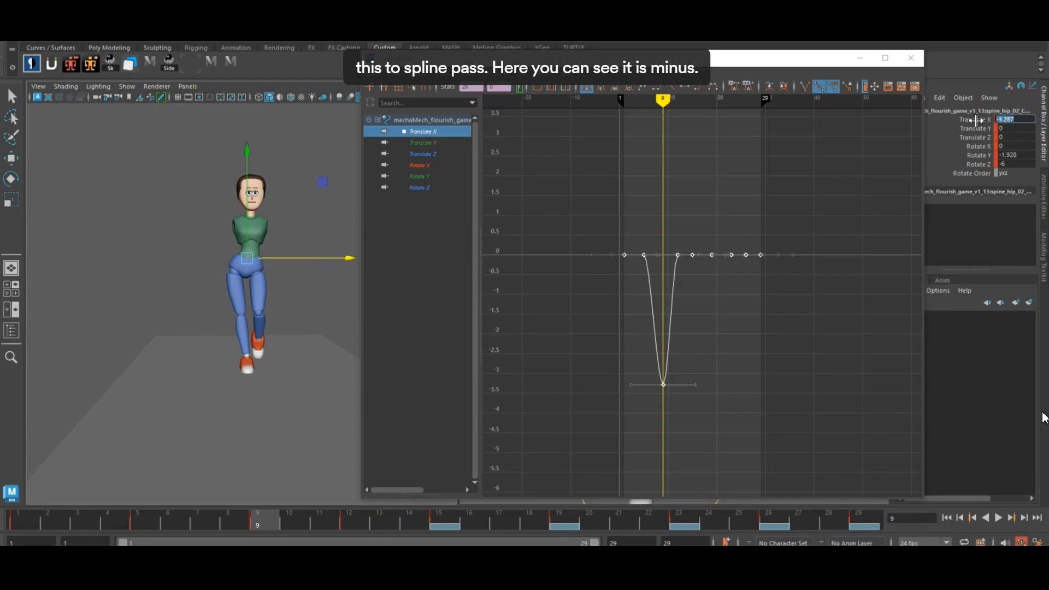
text(-2)
key(Return)
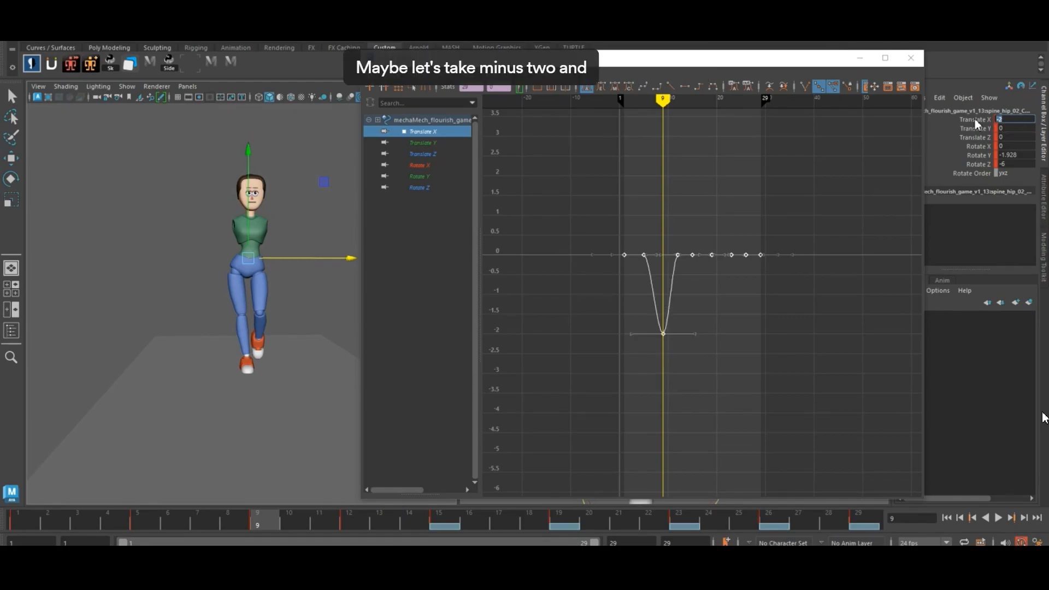
- Switch the Graph Editor to absolute view and set the hip control's Translate X key at frame 23 to 2
click(679, 524)
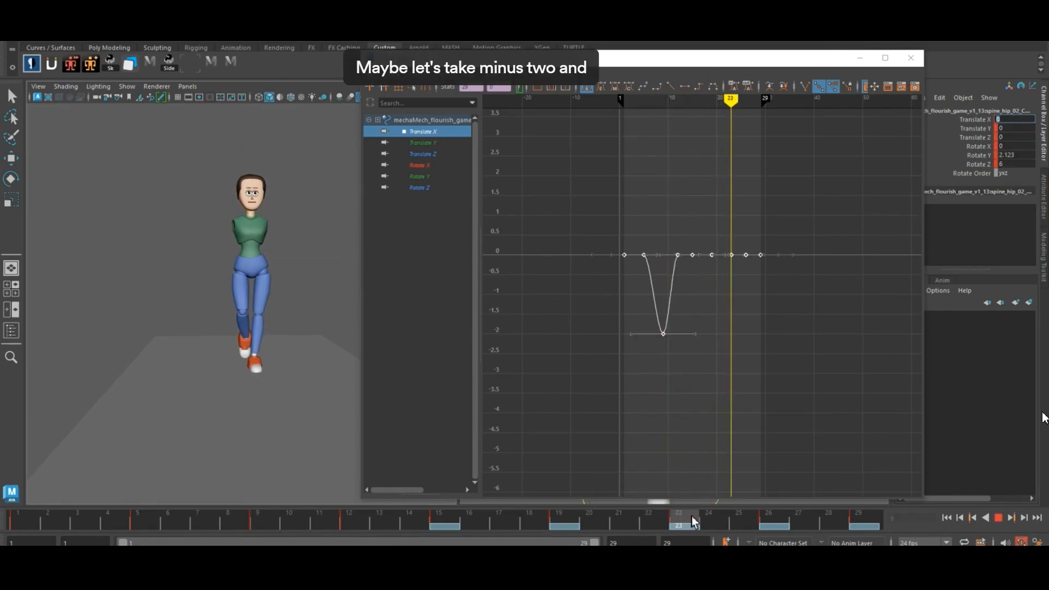
click(731, 254)
key(a)
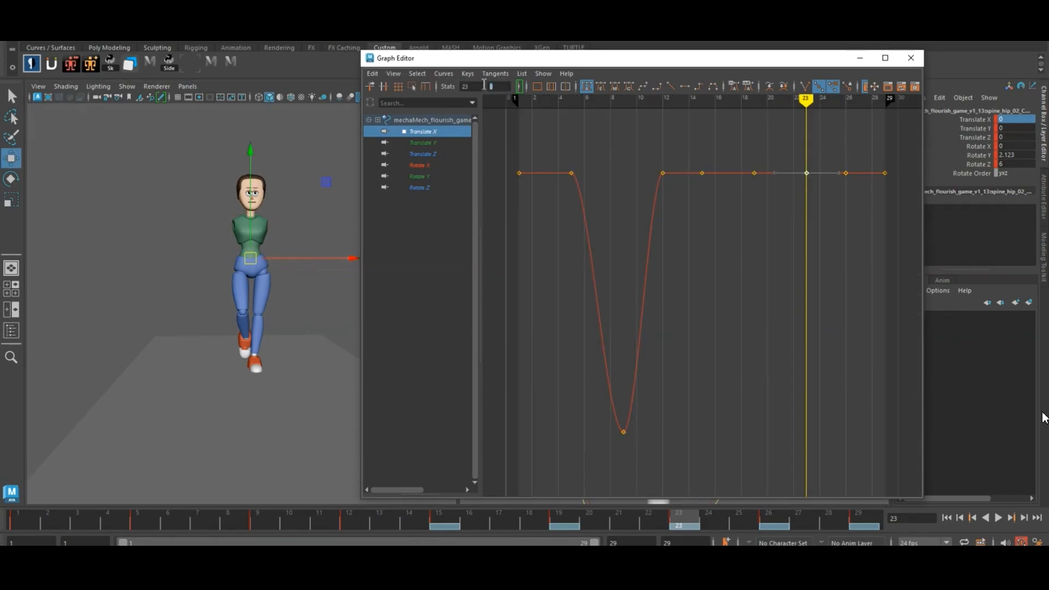
scroll(762, 310, up, 3)
scroll(762, 310, down, 10)
alt+shift+right_drag(762, 310, 815, 378)
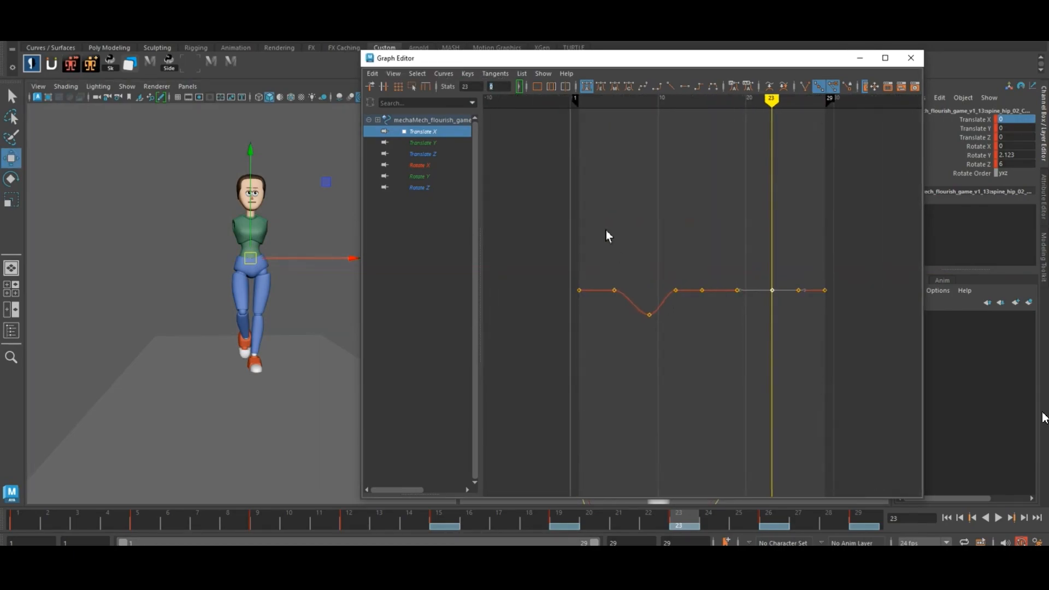
click(381, 77)
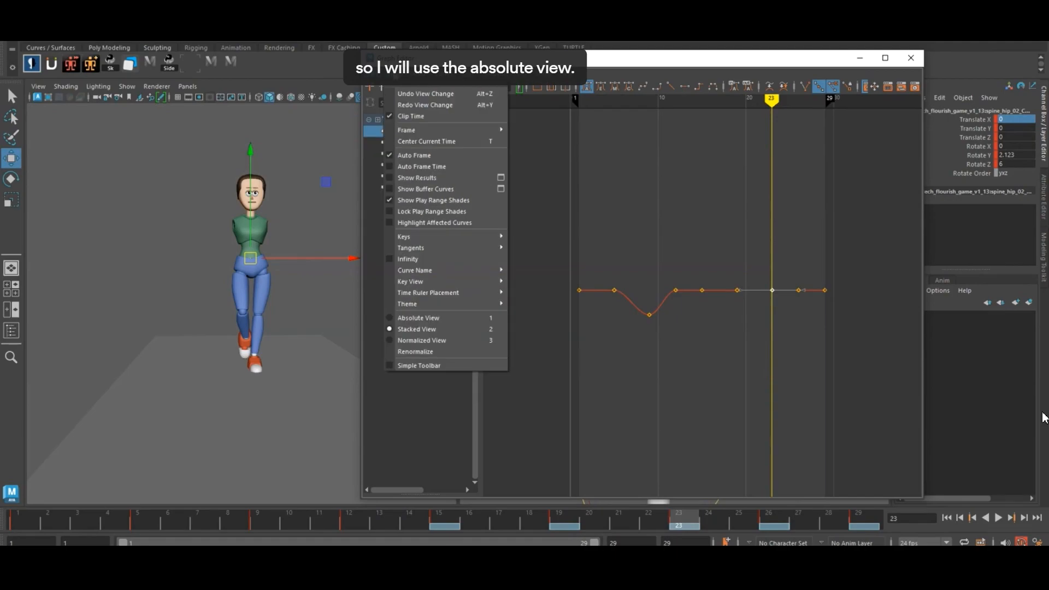
click(419, 318)
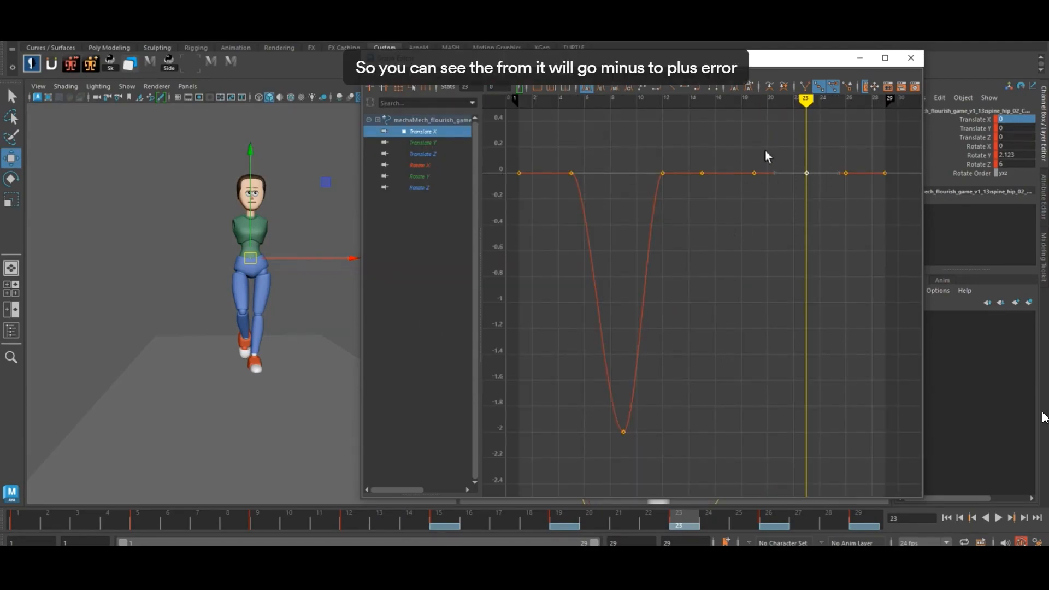
text(2)
key(Return)
alt+right_drag(618, 283, 750, 344)
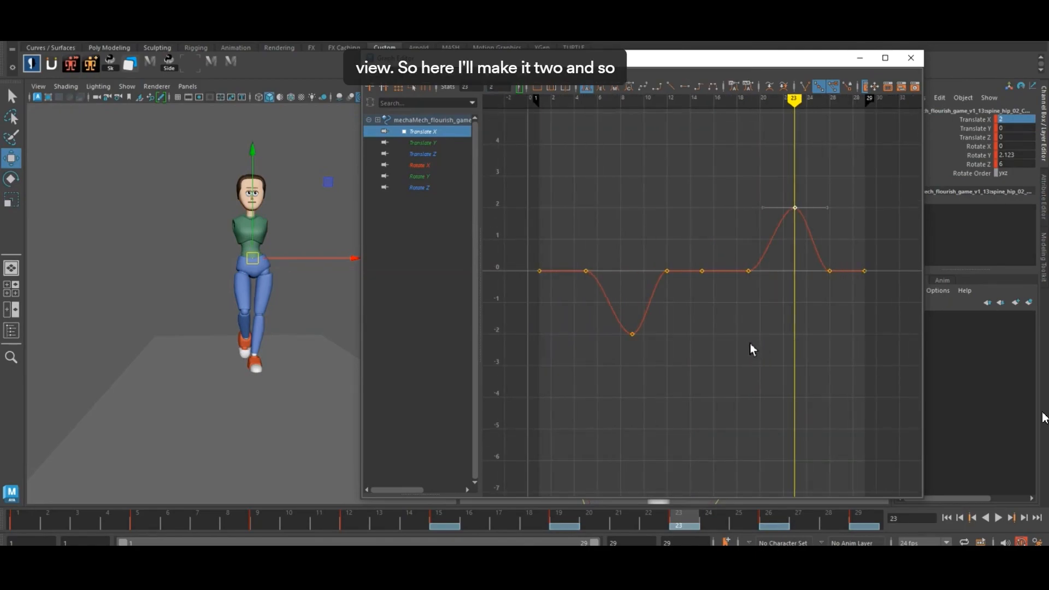
- Lower the hip control's Translate X key at frame 5 to about -1.55
drag(751, 345, 614, 295)
shift+middle_drag(616, 329, 617, 377)
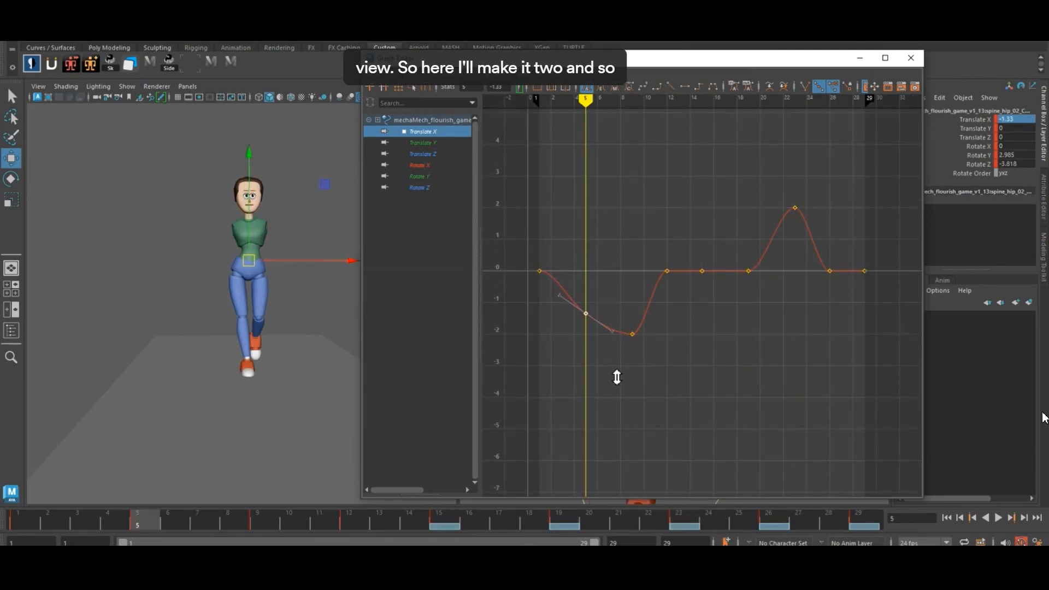
alt+shift+right_drag(602, 368, 601, 335)
shift+middle_drag(602, 335, 618, 375)
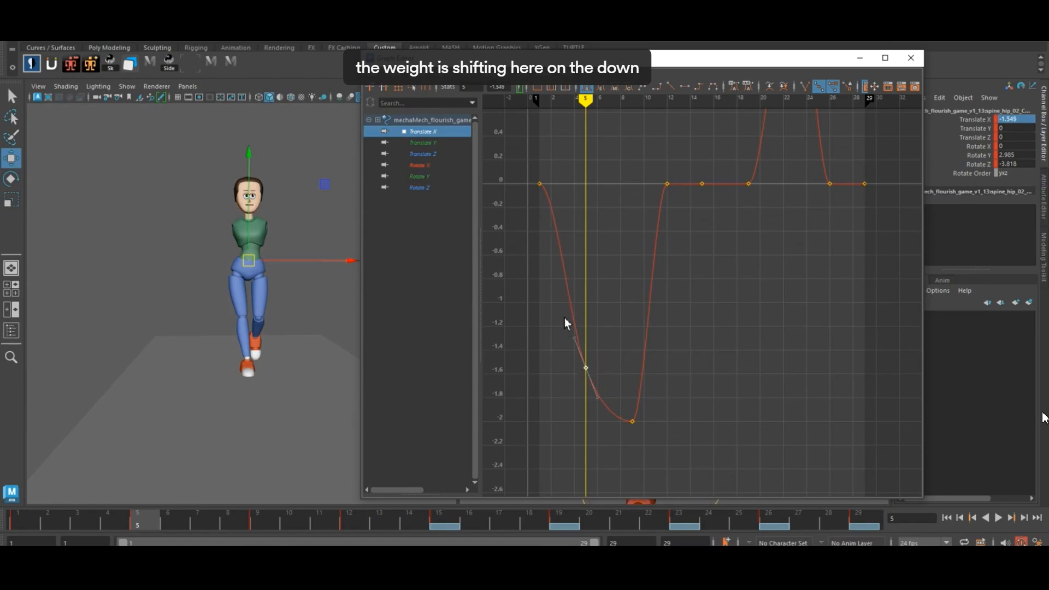
key(period)
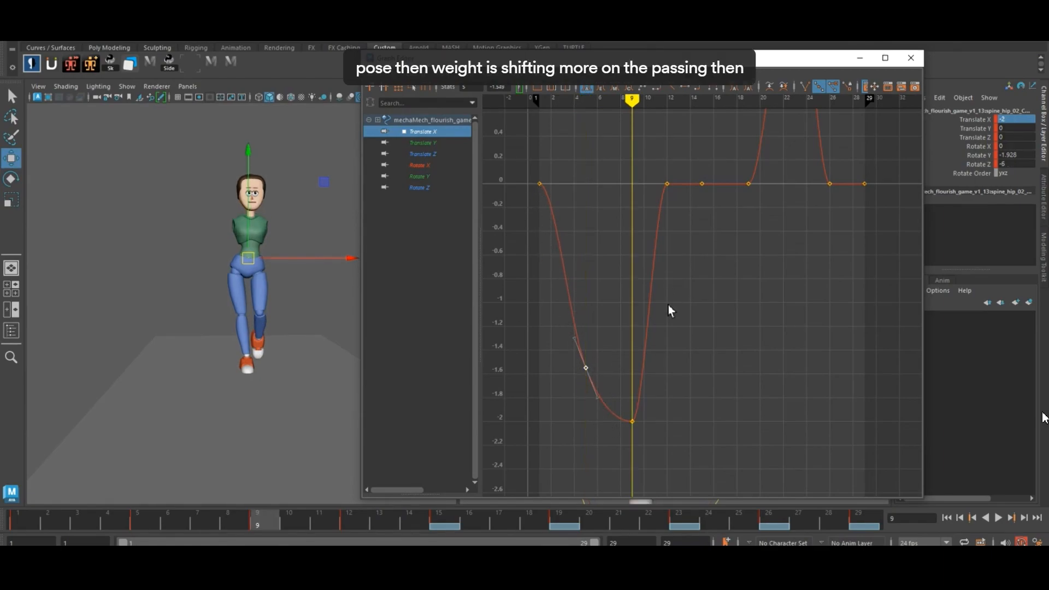
- Lower the Translate X key at frame 12 to about -1.5 to keep the weight shifted through the up pose
drag(670, 455, 667, 452)
key(period)
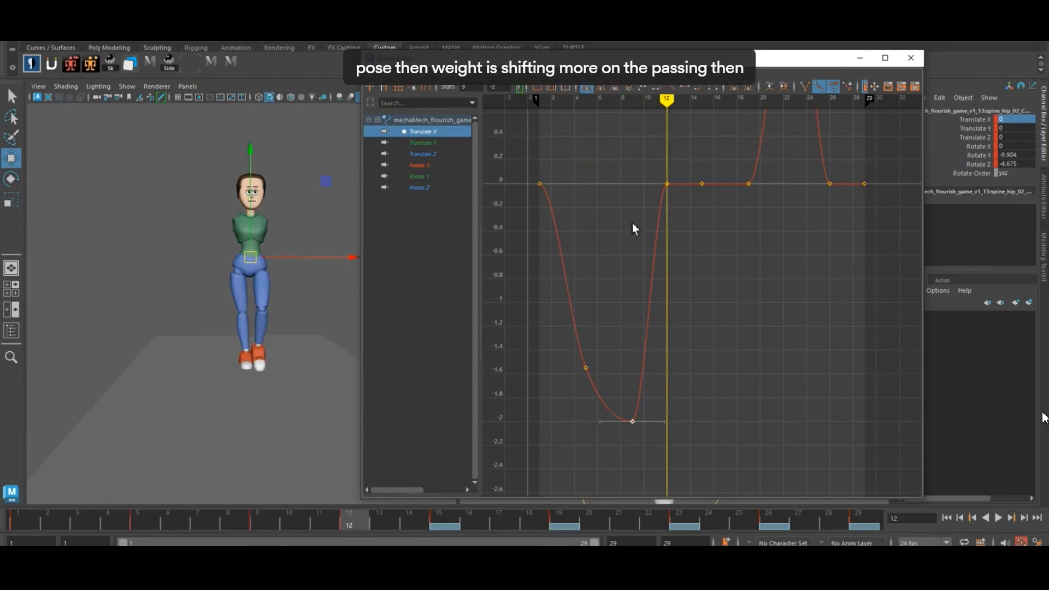
click(667, 184)
shift+middle_drag(687, 214, 703, 416)
key(period)
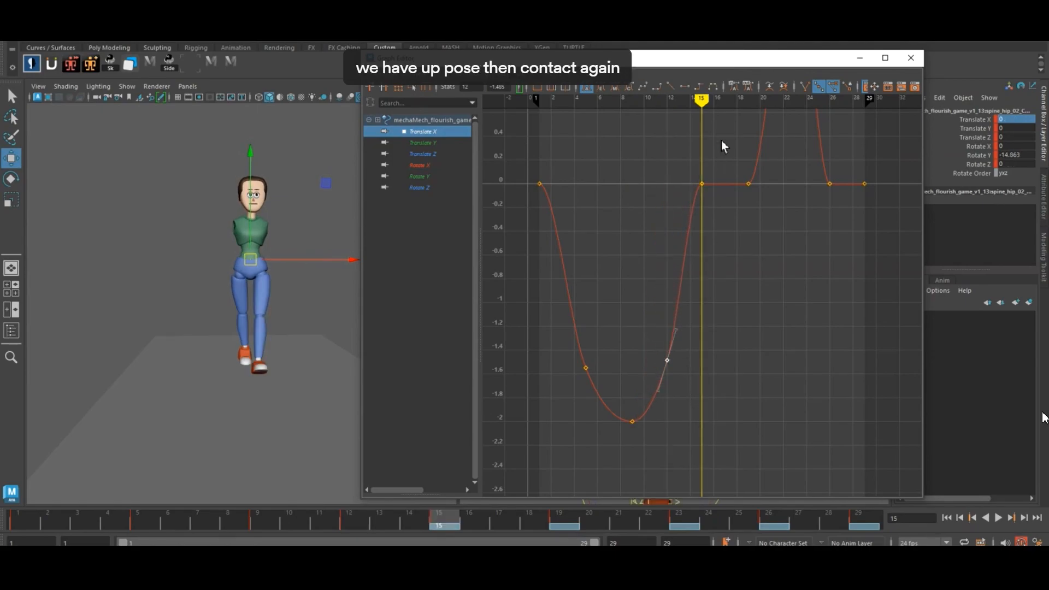
- Raise the Translate X key at frame 19 to about 1.6 for the opposite down pose
key(period)
alt+middle_drag(763, 245, 755, 356)
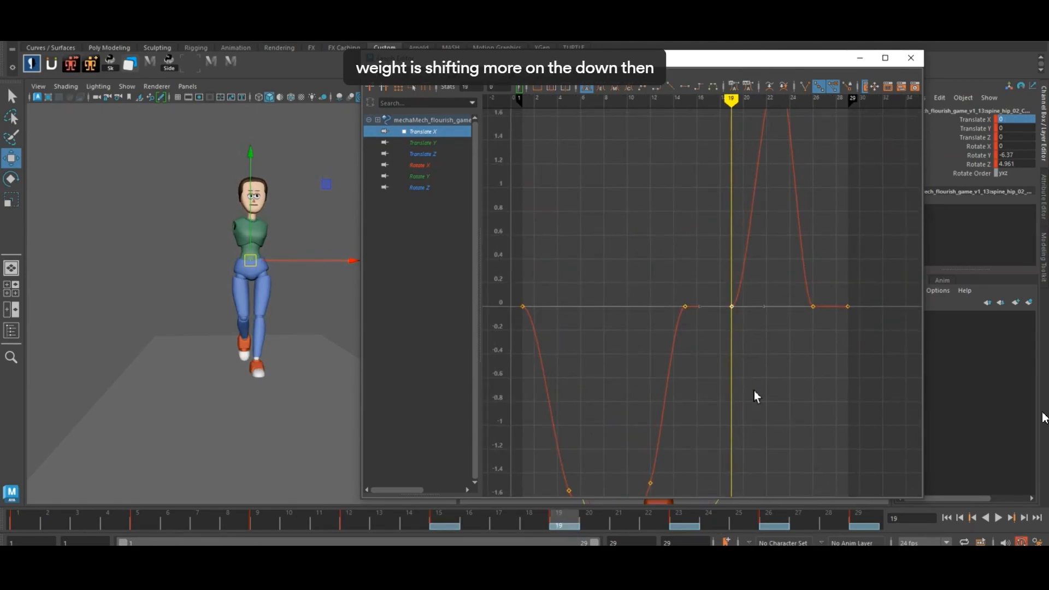
shift+middle_drag(755, 391, 726, 304)
key(period)
- Raise the Translate X key at frame 26 to about 1.4 for the opposite up pose
drag(747, 356, 797, 420)
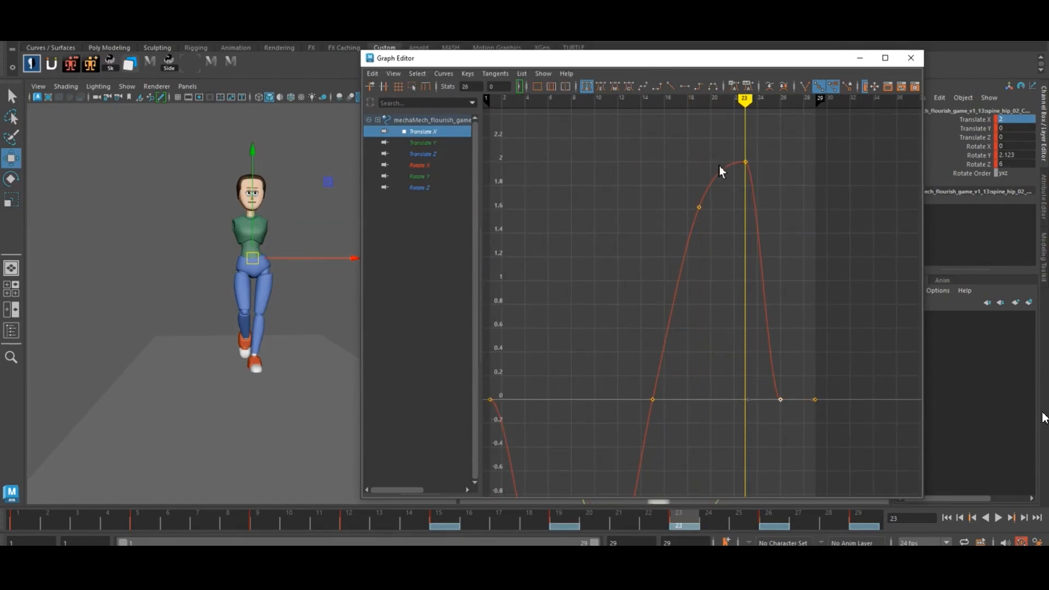
drag(721, 149, 769, 189)
key(period)
drag(750, 363, 808, 470)
shift+middle_drag(808, 470, 778, 319)
click(778, 328)
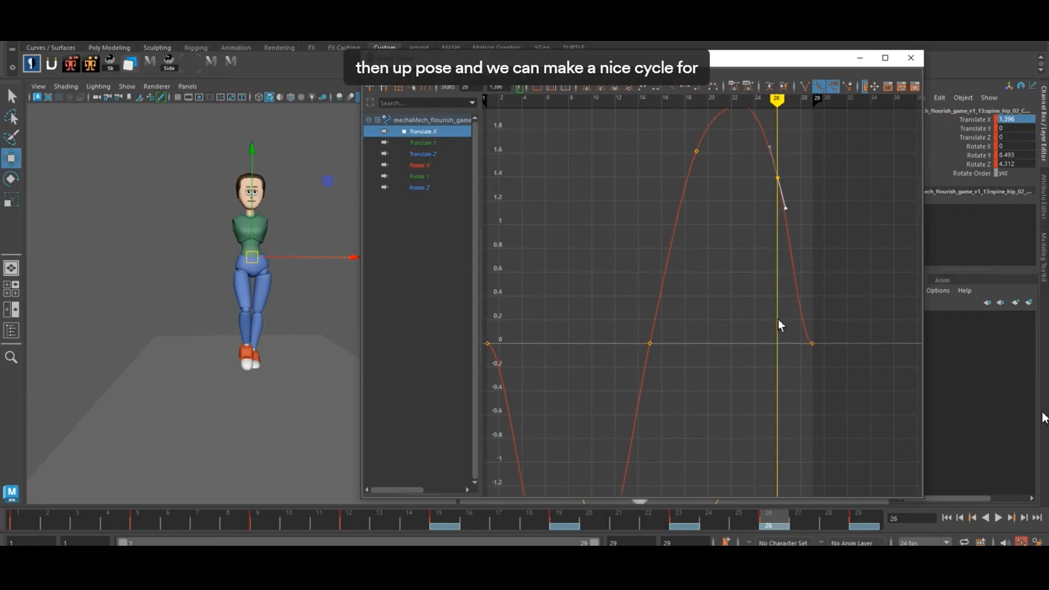
- Slope the Translate X end tangents at frames 1 and 29 so the curve cycles smoothly, and play back the walk
click(856, 389)
alt+middle_drag(839, 417, 970, 258)
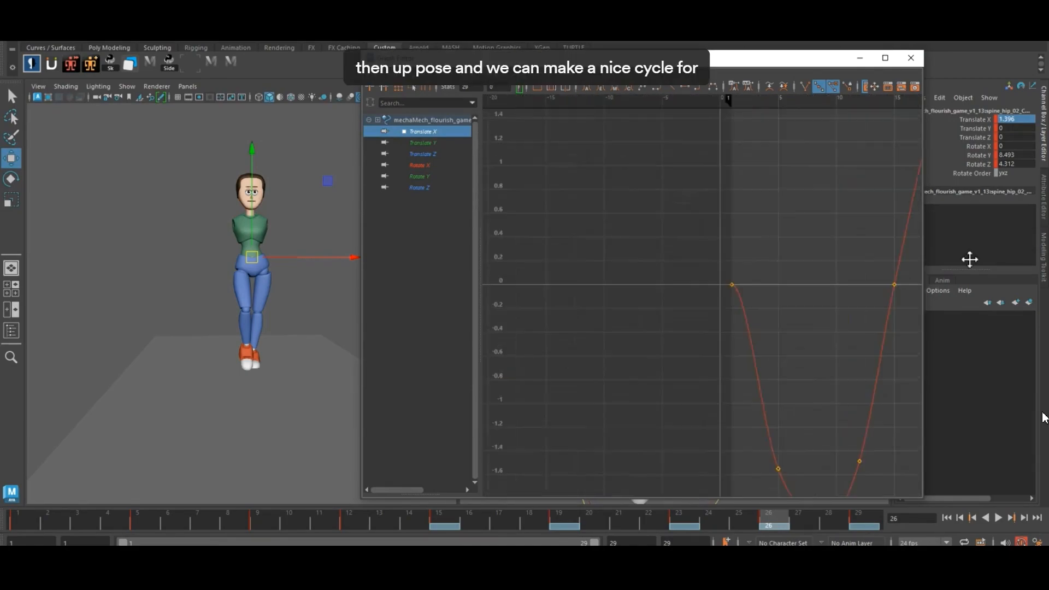
drag(717, 239, 778, 319)
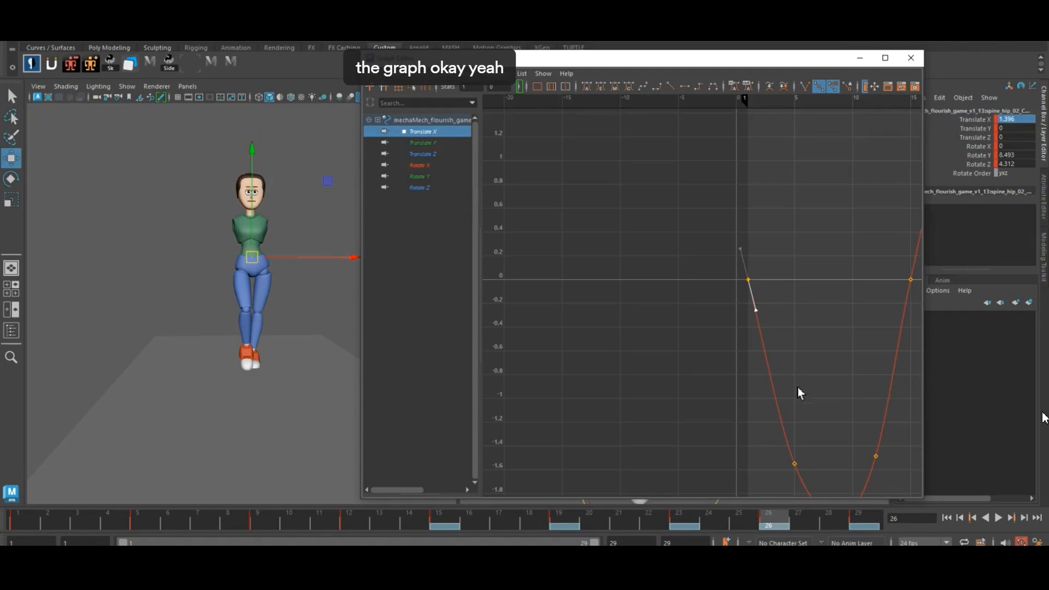
key(a)
click(688, 291)
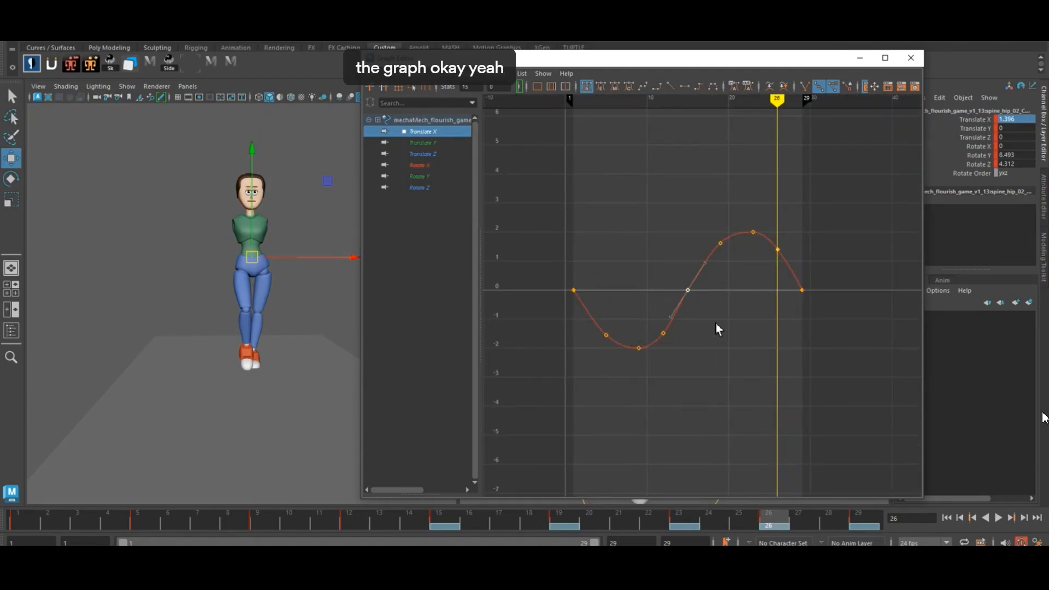
key(alt+v)
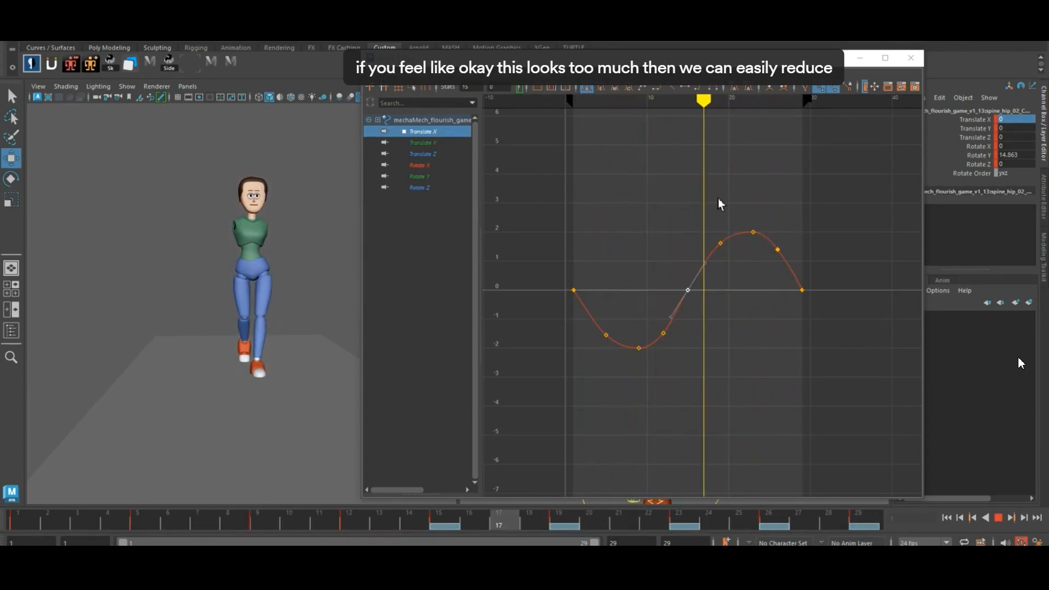
click(998, 517)
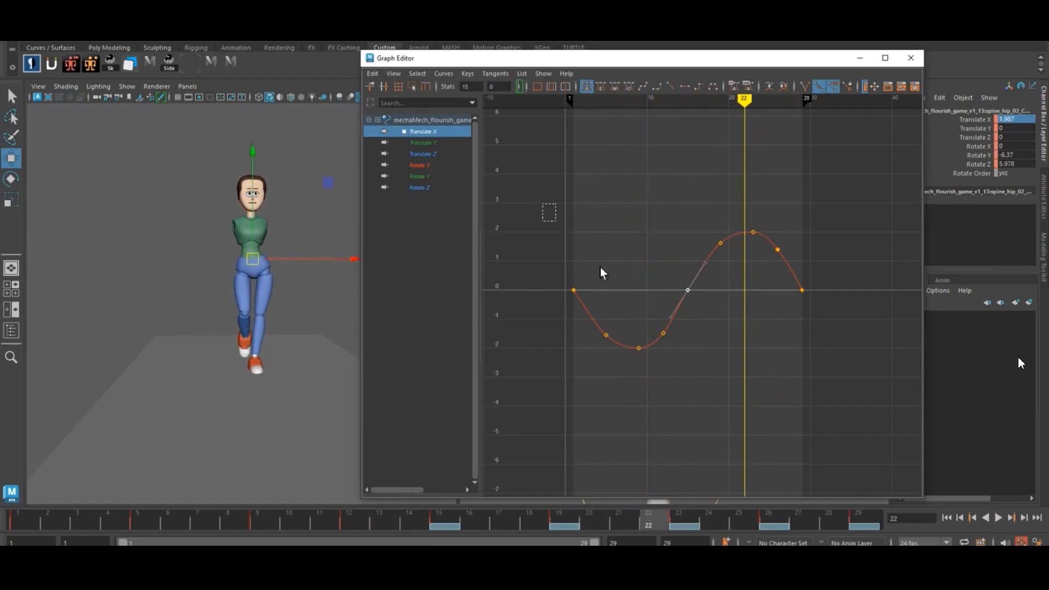
- Scale the whole Translate X curve down around its center key at frame 15 to peaks of about ±1.2, and play back the walk
drag(548, 211, 814, 372)
drag(815, 313, 696, 297)
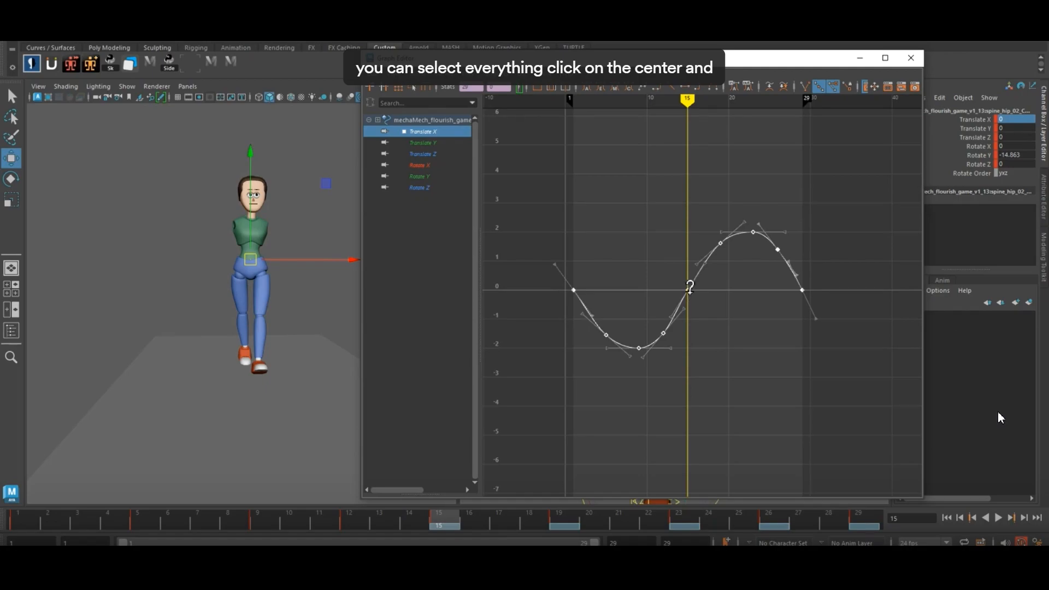
scroll(692, 298, down, 3)
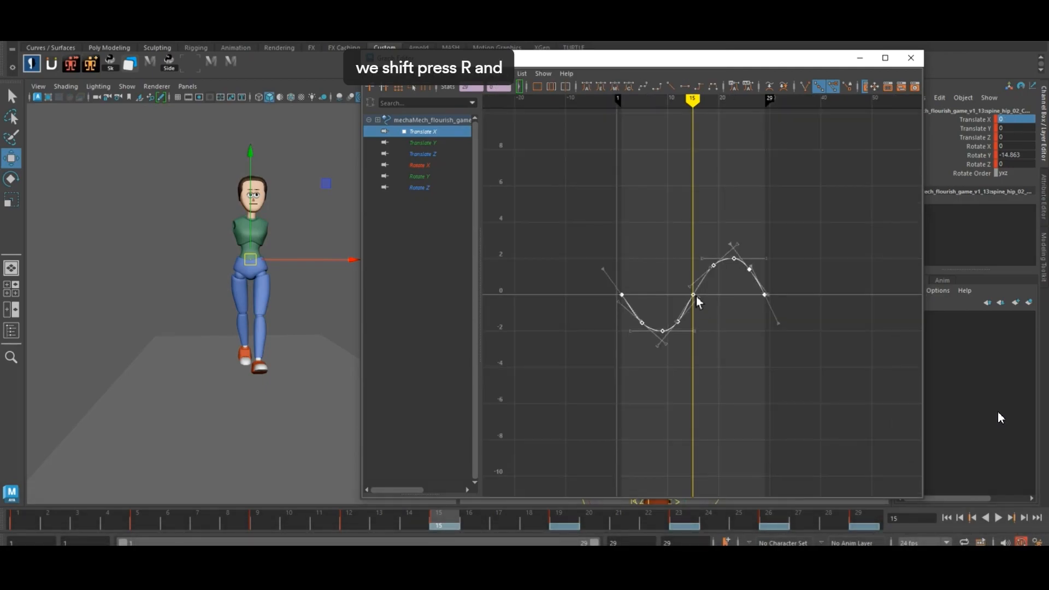
key(r)
scroll(697, 306, up, 3)
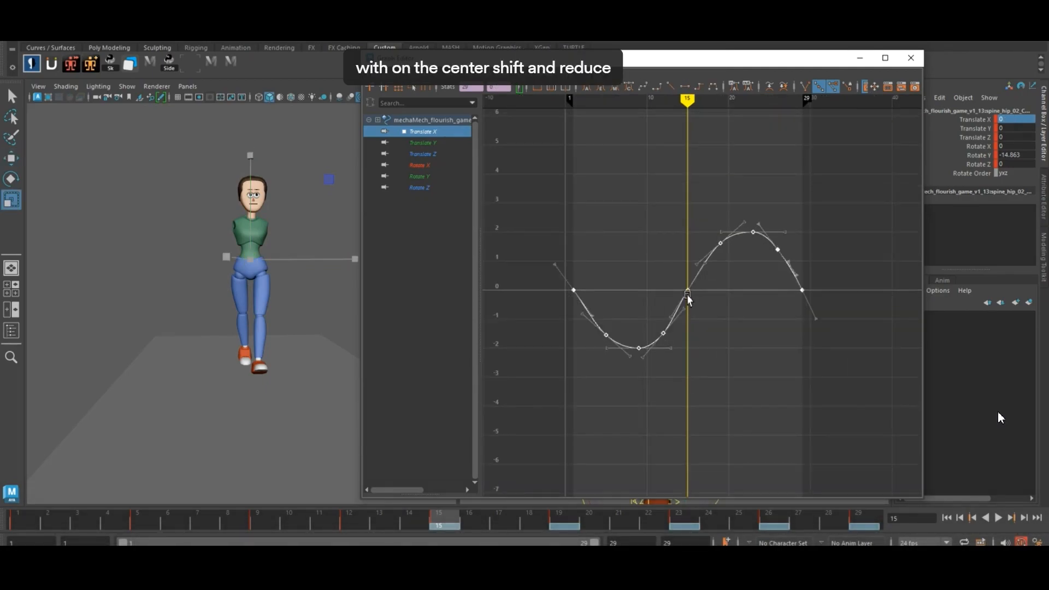
shift+middle_drag(687, 296, 697, 305)
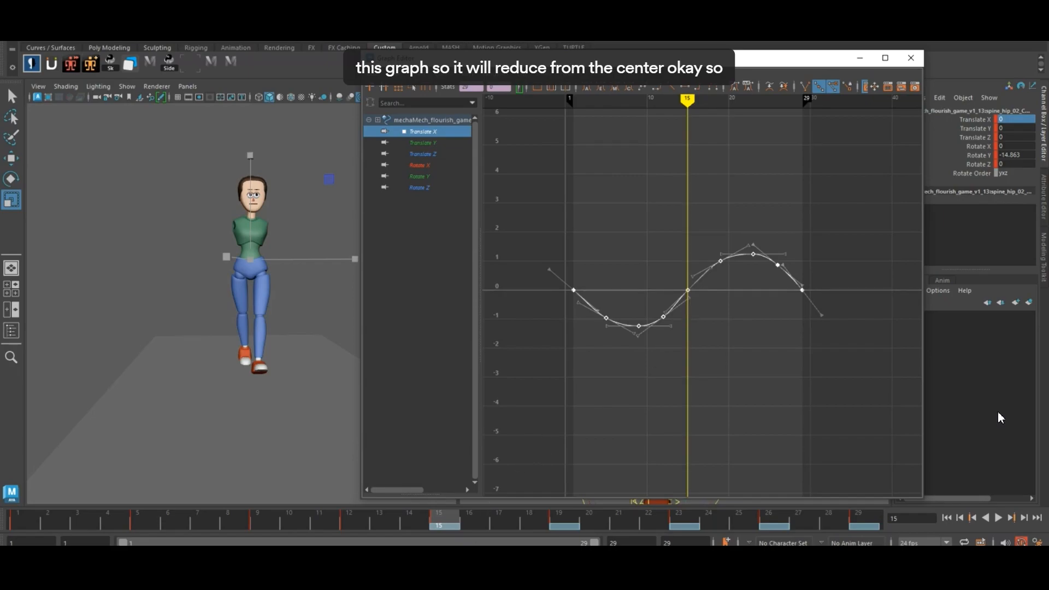
key(alt+v)
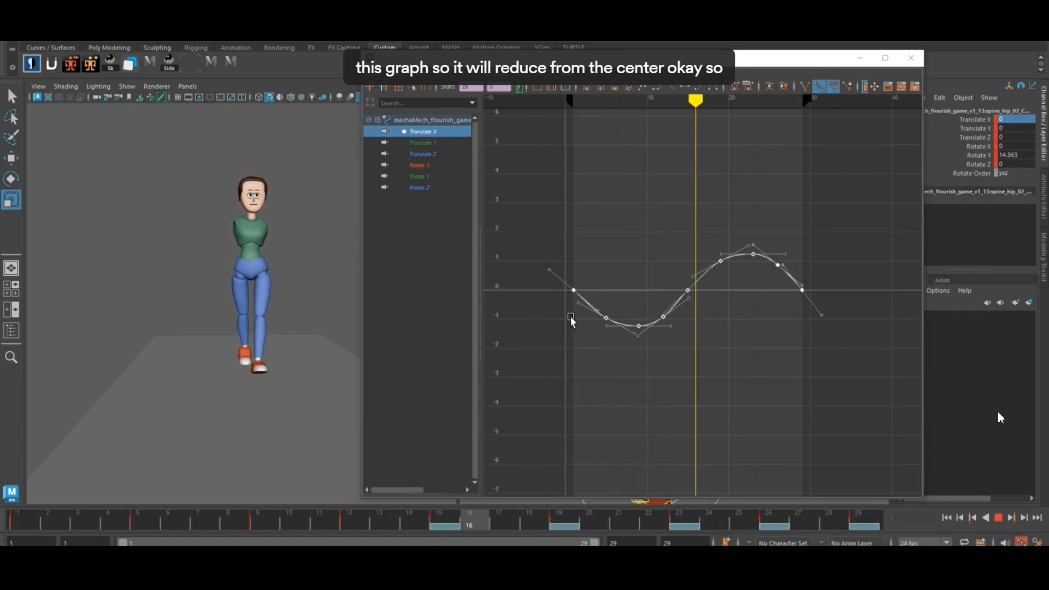
key(alt+v)
- Favor the passing poses by moving the Translate X keys to about -1.1 at frame 5 and 1.1 at frame 19, and play back
key(f)
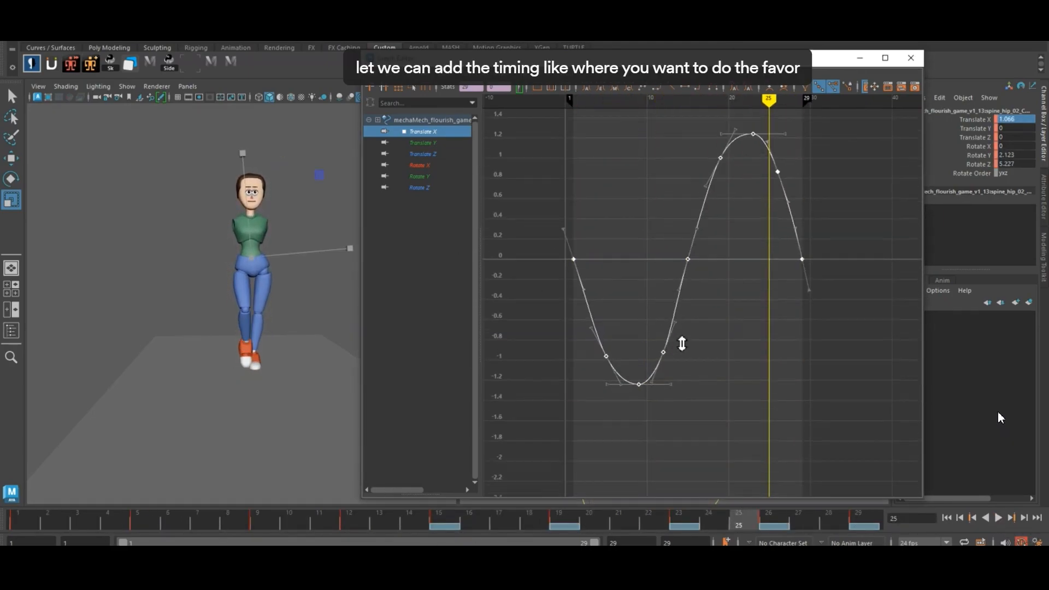
drag(563, 321, 621, 375)
key(w)
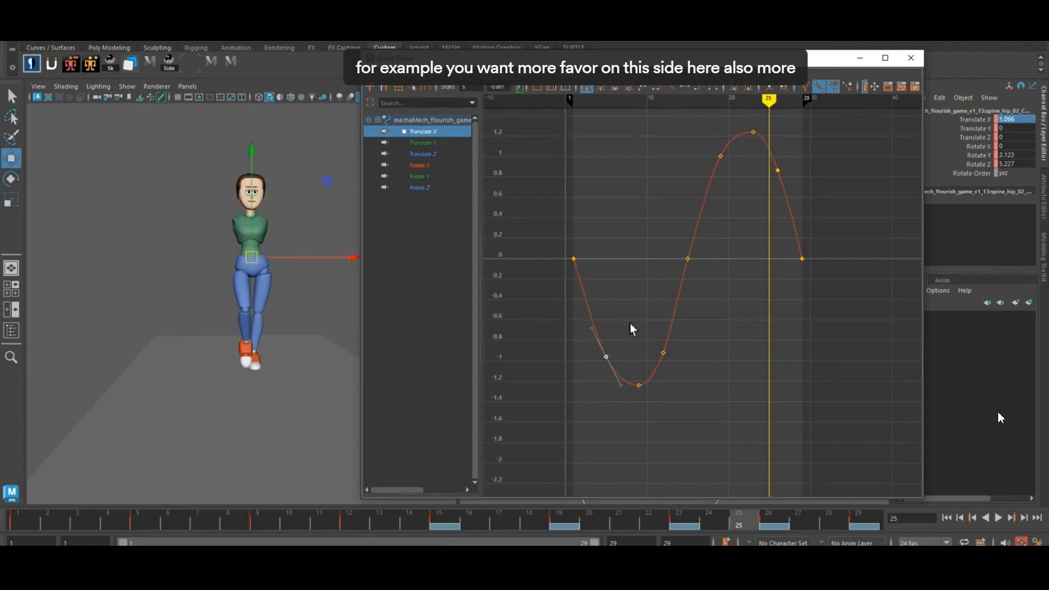
middle_drag(629, 323, 633, 340)
drag(705, 143, 745, 217)
middle_drag(742, 212, 743, 202)
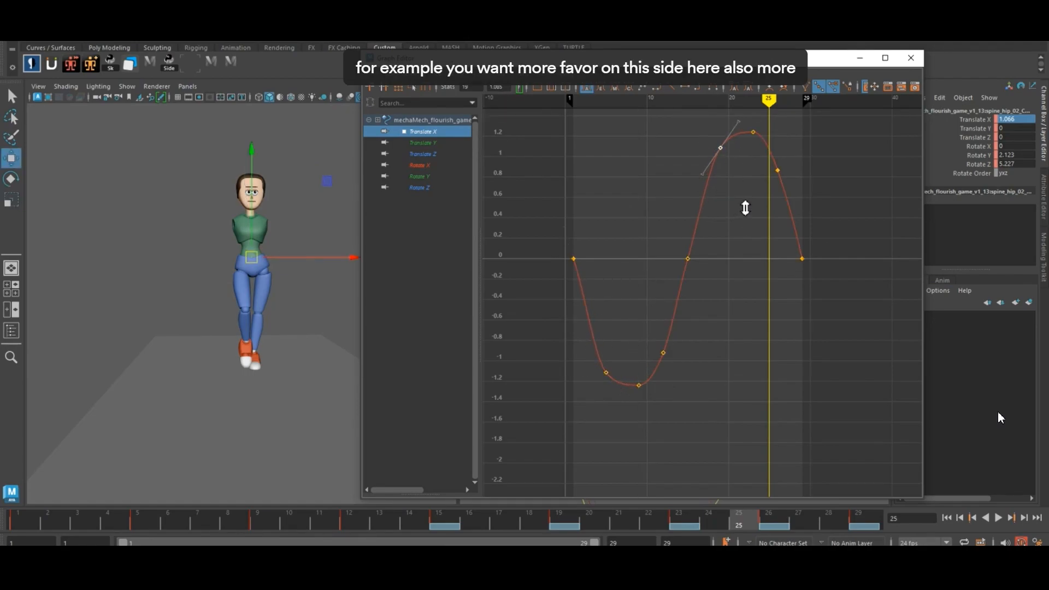
drag(598, 253, 558, 290)
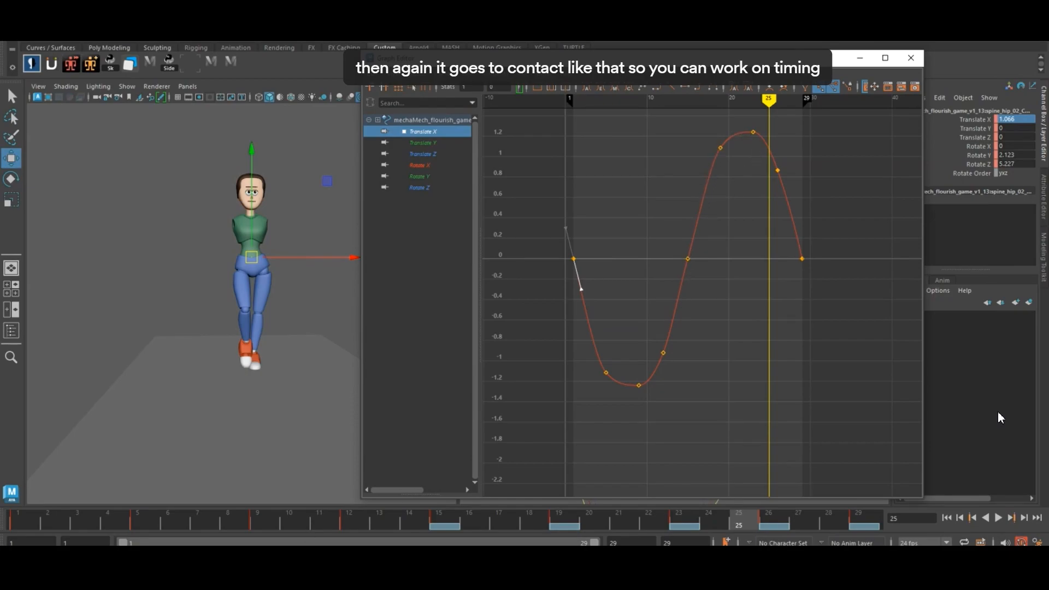
key(alt+v)
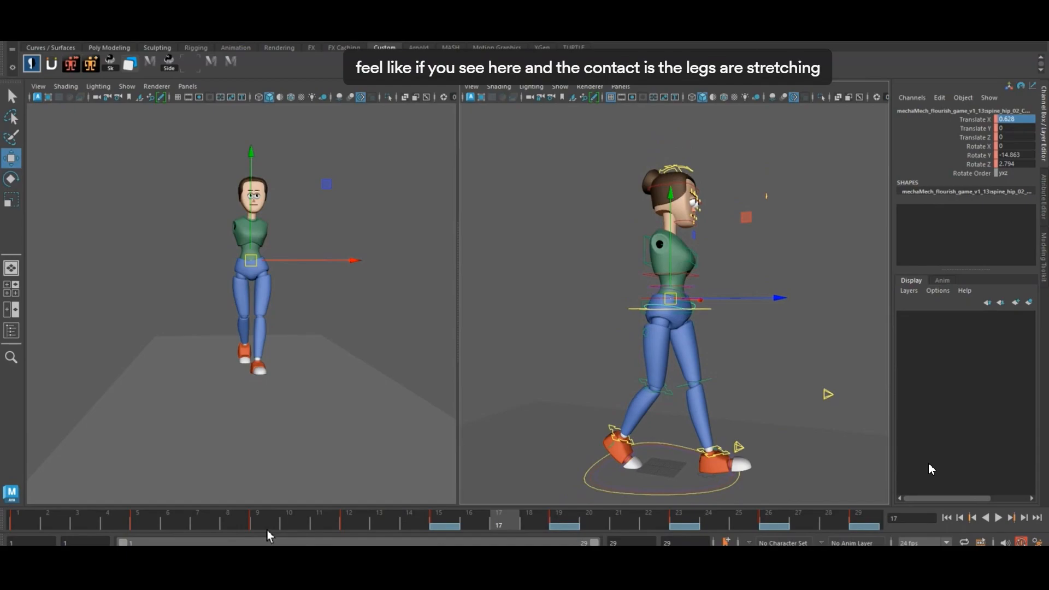
- Lower the COG control's entire Translate Y curve until frame 1 is about -3 to relieve the stretched legs
drag(267, 530, 22, 530)
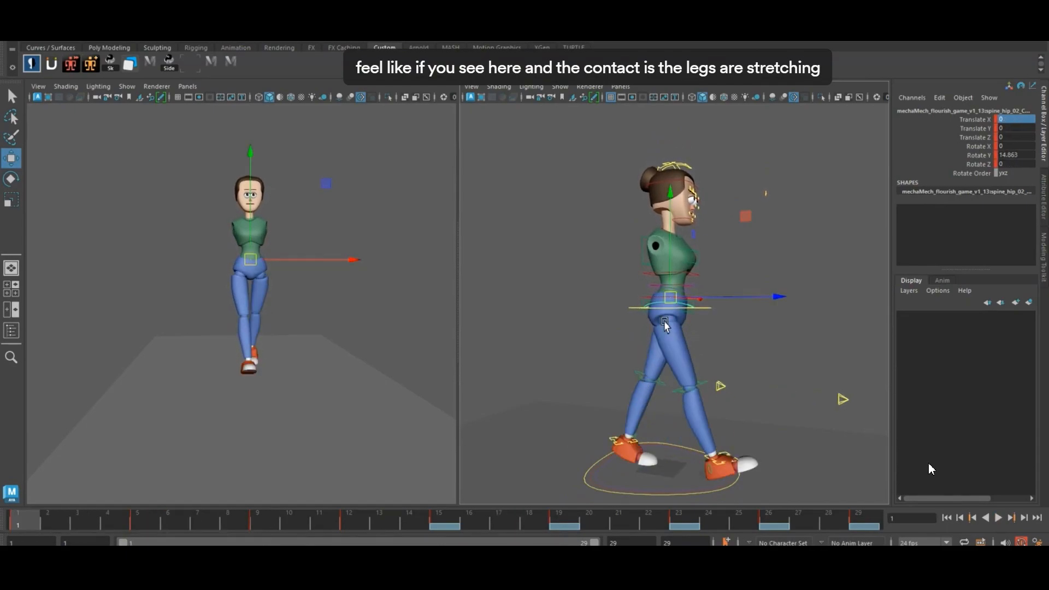
click(708, 313)
key(ctrl+g)
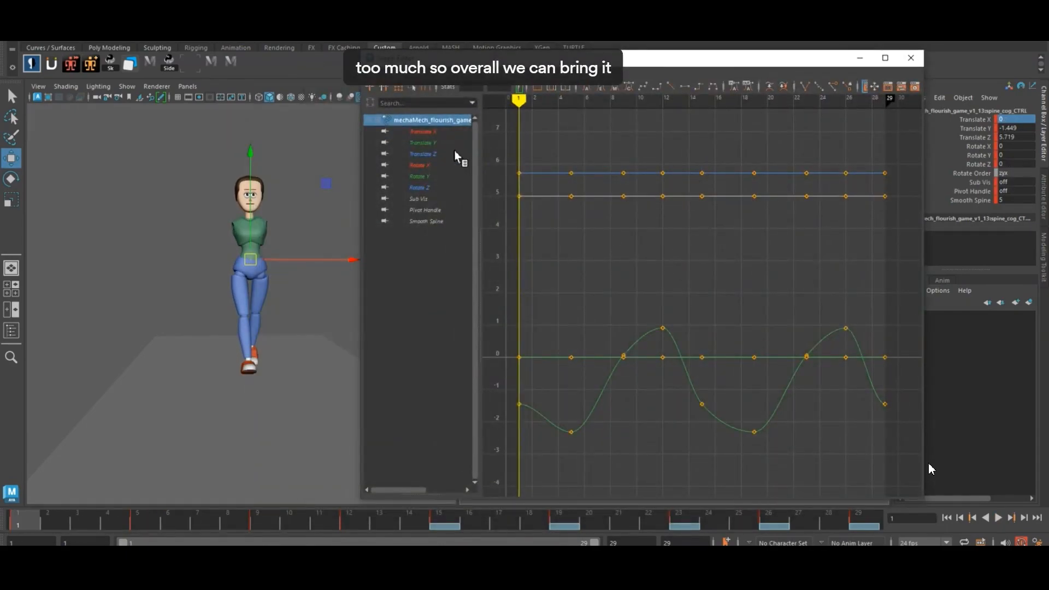
click(432, 143)
scroll(553, 193, down, 5)
drag(553, 186, 805, 437)
shift+middle_drag(787, 355, 785, 405)
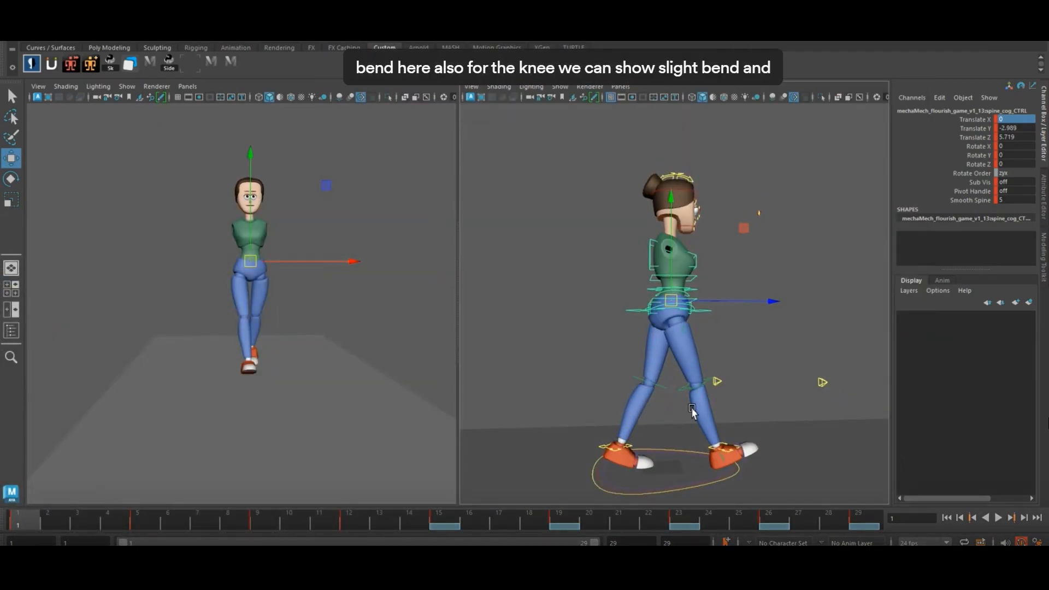
- Break the Follow Trans and Follow Rot connections on both knee controls and set both attributes to master_03
alt+drag(691, 409, 602, 417)
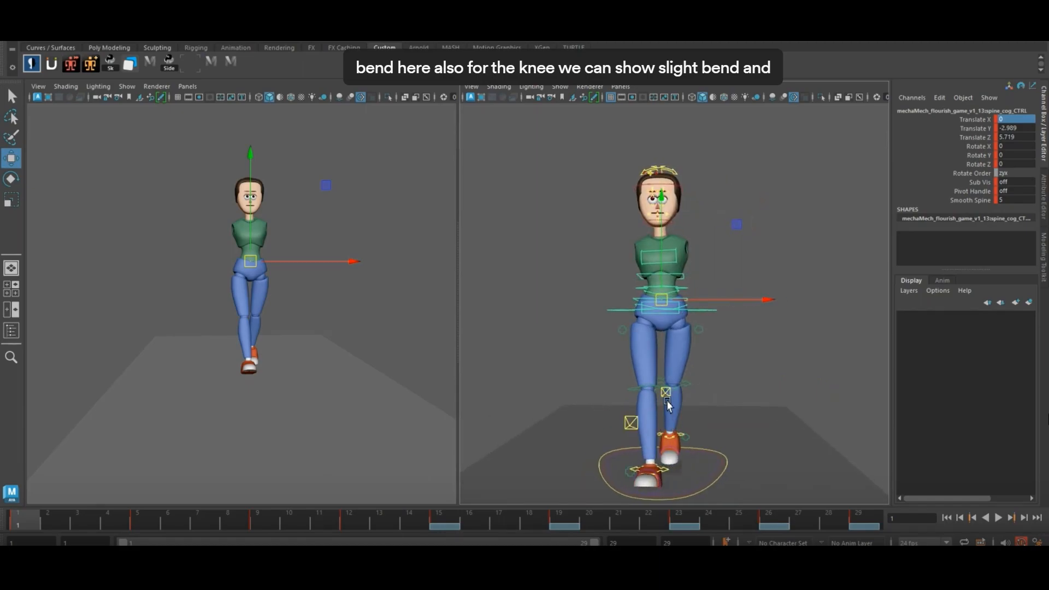
click(631, 422)
click(978, 146)
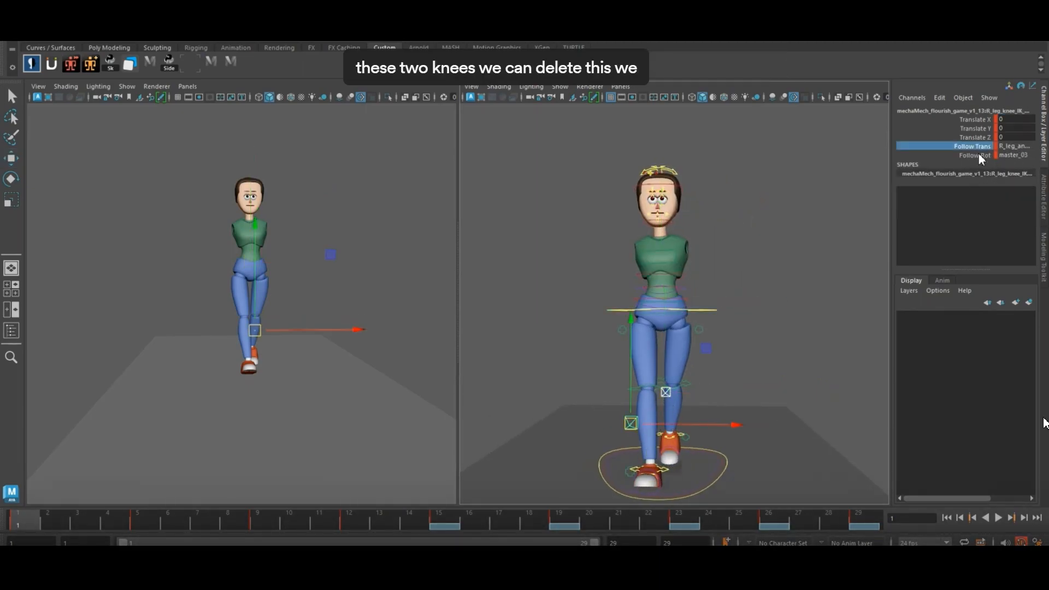
shift+click(979, 155)
right_click(952, 158)
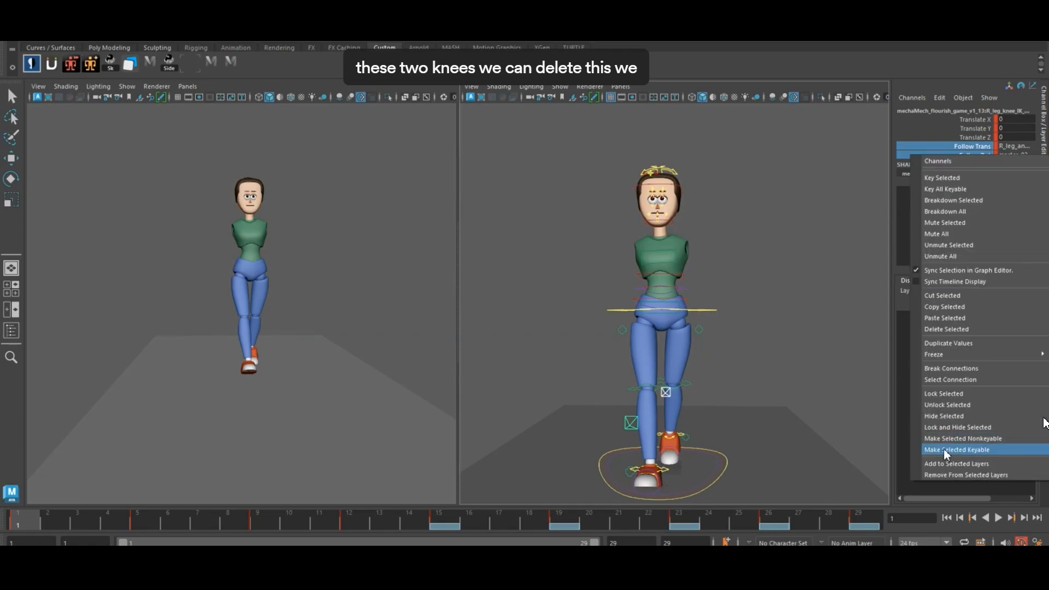
click(947, 369)
click(1013, 147)
click(1018, 158)
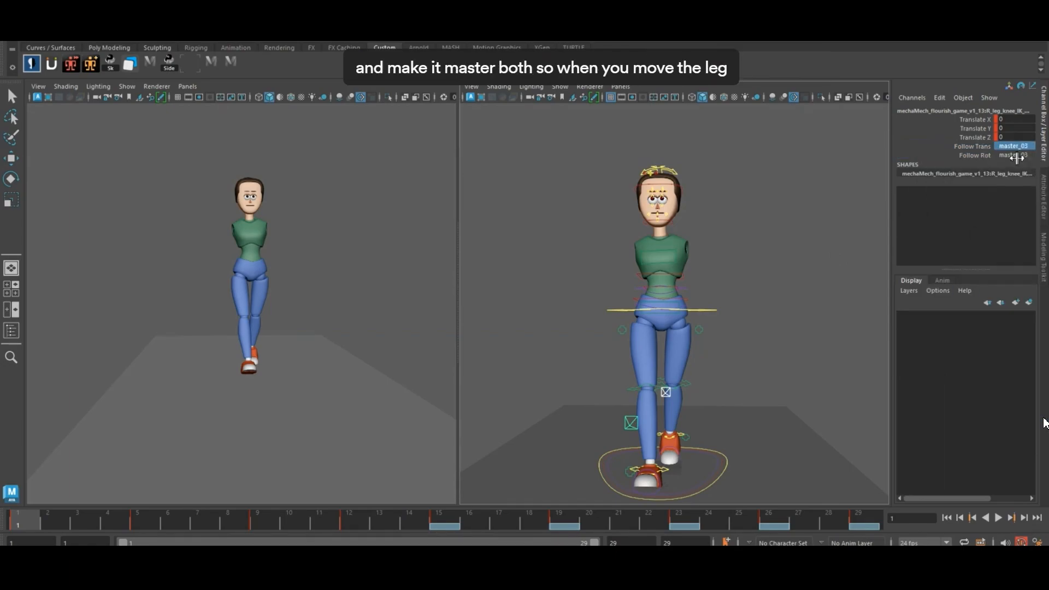
- Try moving the rear foot control to test how the knee follows, and undo the move
click(679, 436)
key(w)
mouse_move(670, 434)
mouse_down()
mouse_move(679, 407)
mouse_move(681, 418)
mouse_up()
key(ctrl+z)
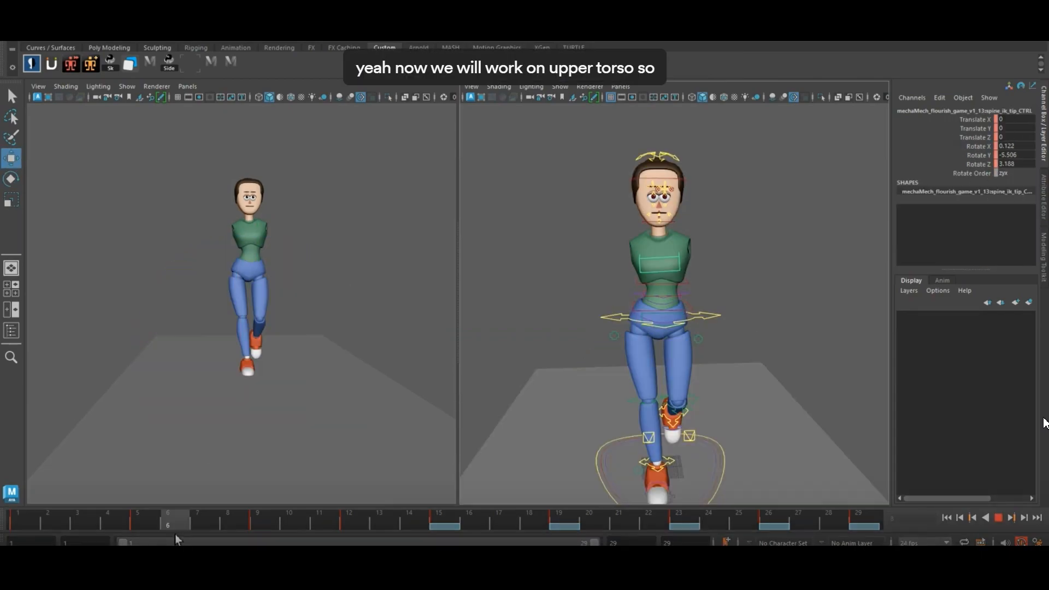
- Rotate the chest control at frame 9 to a Rotate Z of about 7.7 to counter the hip tilt
click(258, 523)
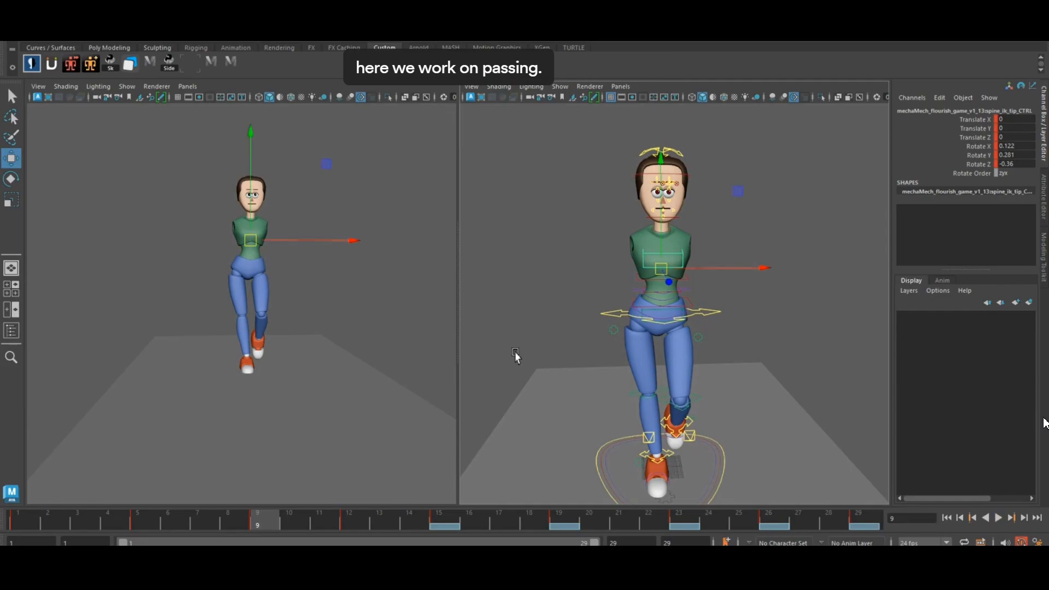
click(986, 146)
key(e)
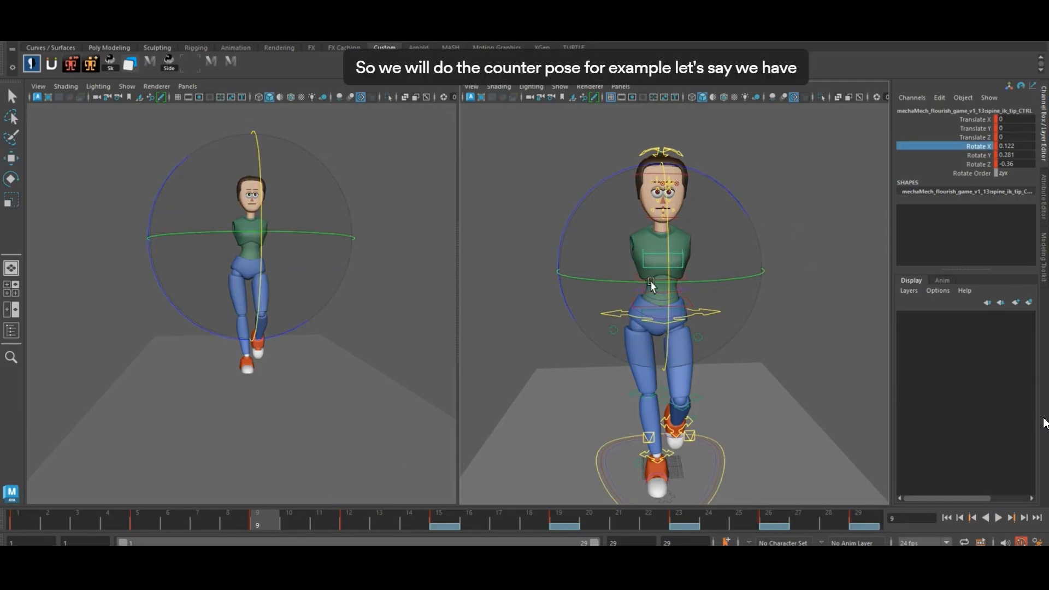
drag(716, 207, 724, 181)
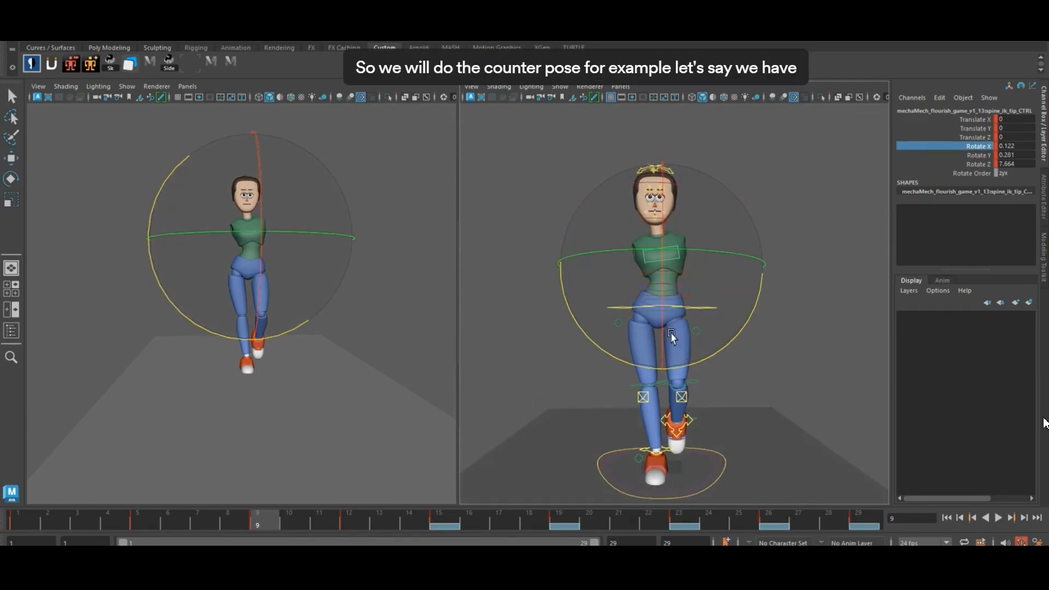
key(w)
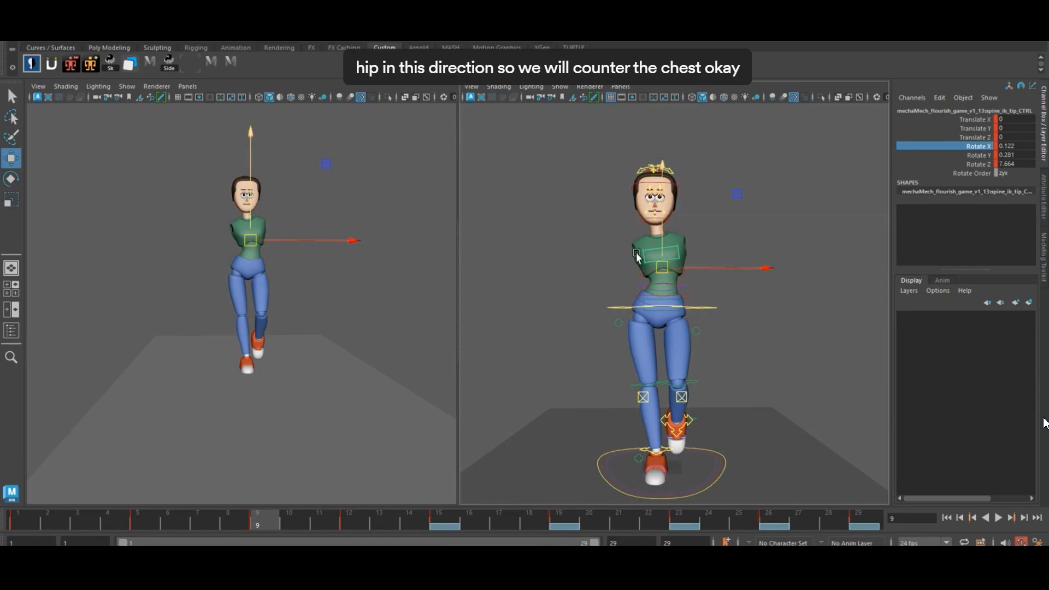
- Isolate the chest control's Rotate Z curve in the Graph Editor and set its frame 9 key to 7
key(ctrl+g)
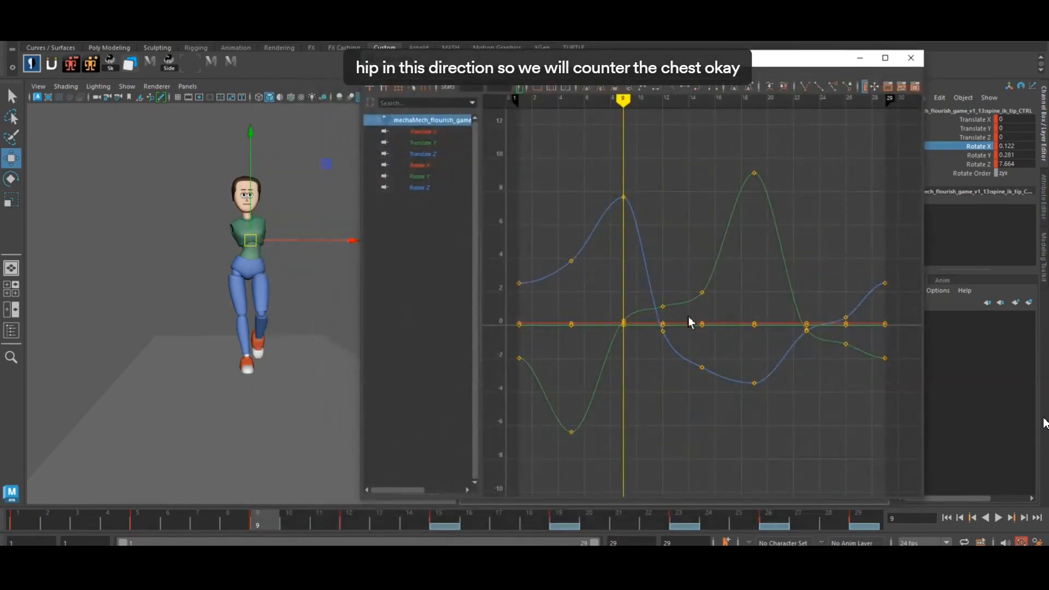
click(426, 179)
key(e)
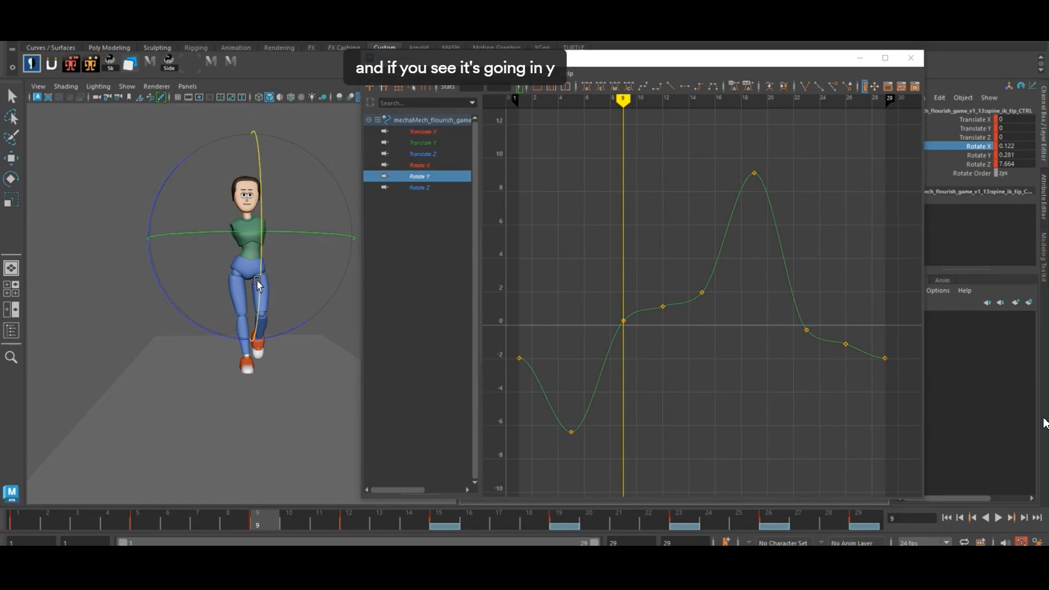
click(207, 329)
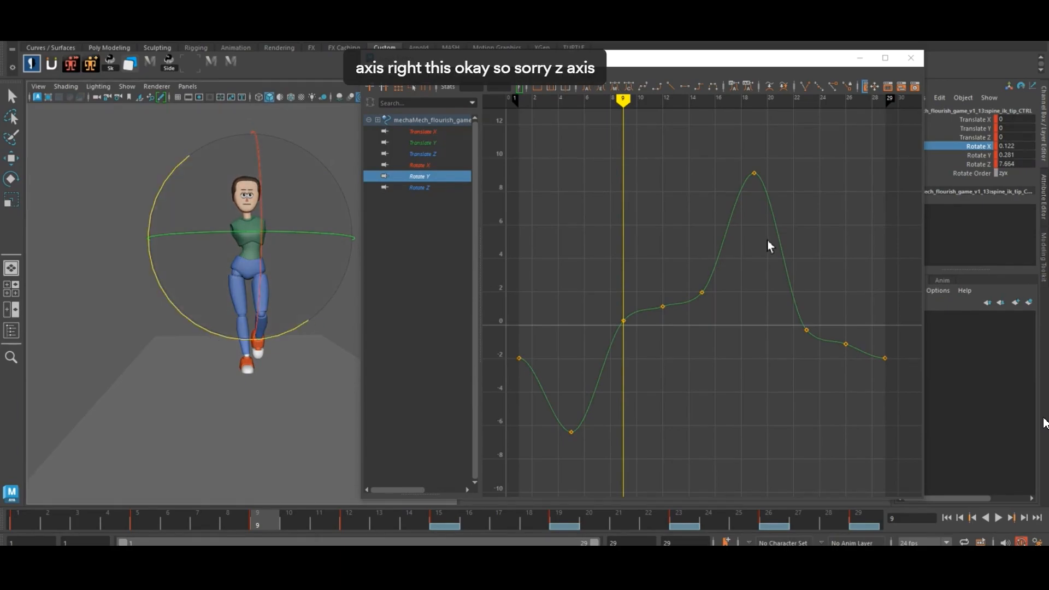
click(426, 190)
drag(600, 155, 661, 208)
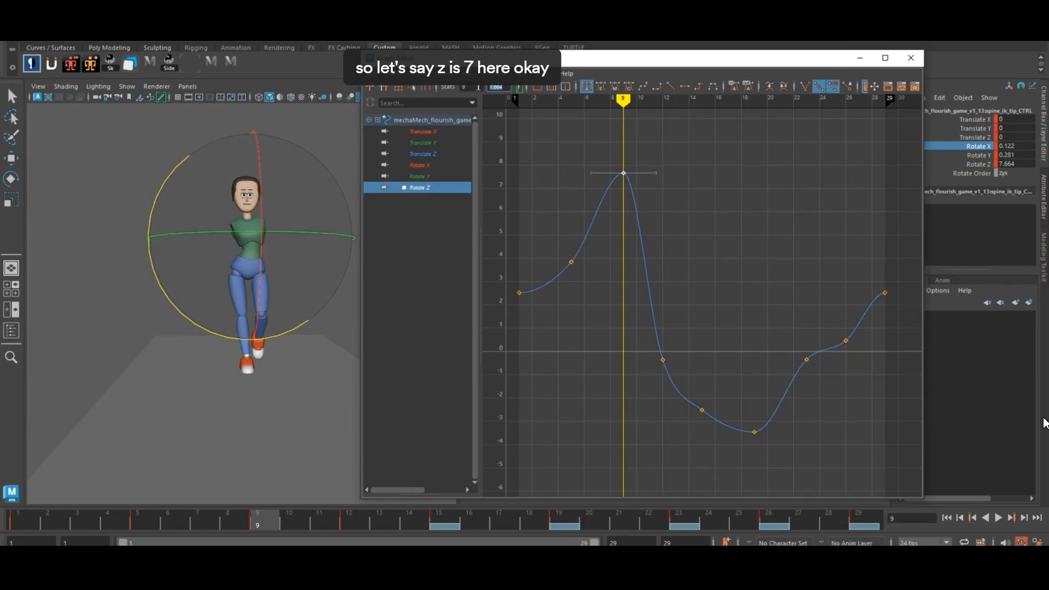
text(7)
key(Return)
- Set every chest Rotate Z key except the one at frame 9 to 0
drag(507, 230, 896, 468)
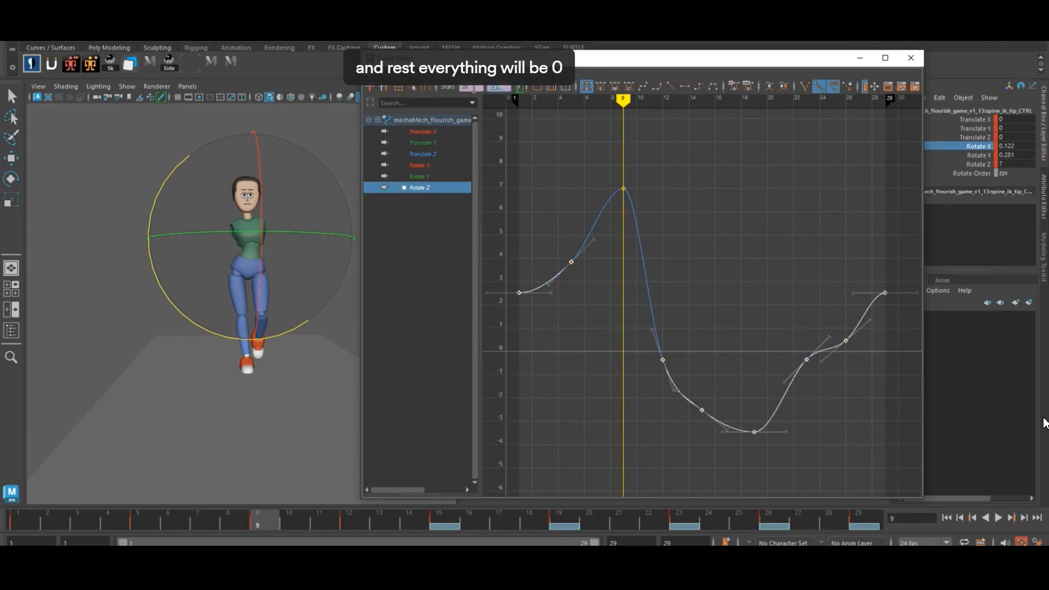
text(0)
key(Return)
- Set the chest Rotate Z key at the opposite passing pose, frame 23, to -7
drag(611, 169, 638, 209)
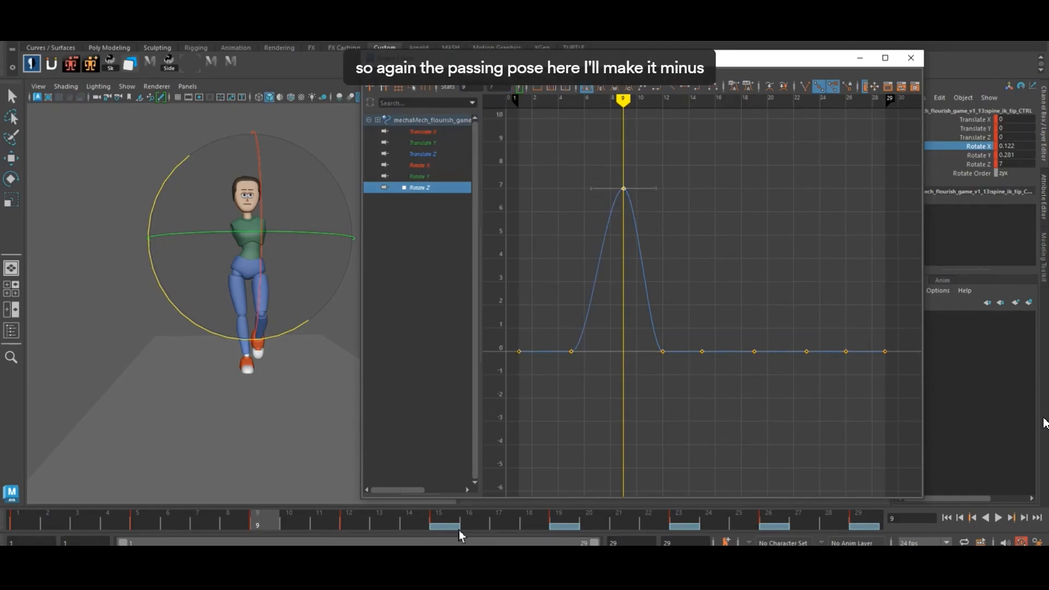
drag(423, 527, 695, 520)
drag(781, 311, 822, 381)
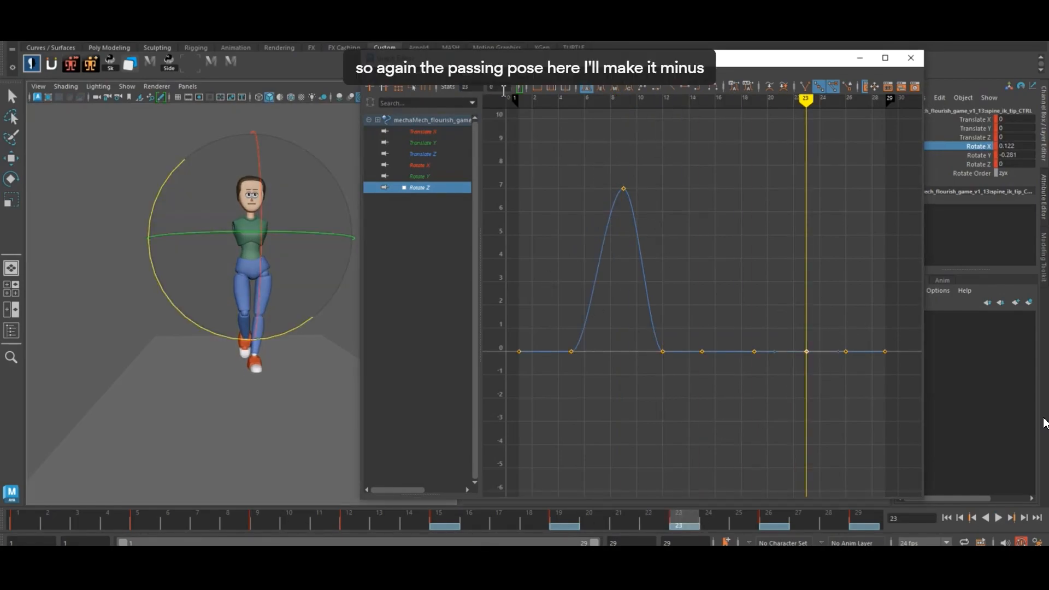
key(minus)
key(7)
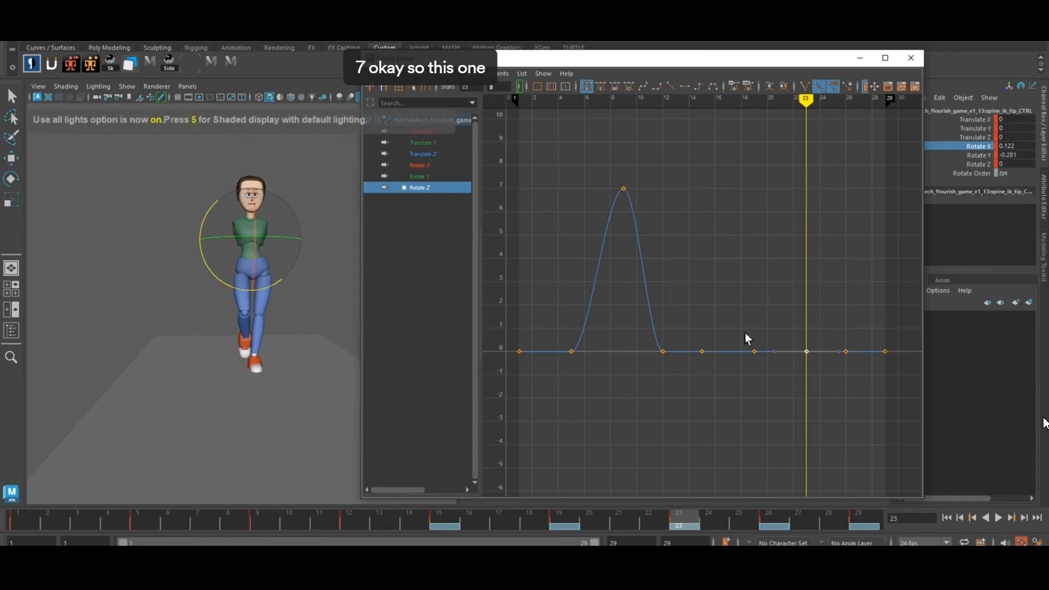
drag(776, 307, 820, 464)
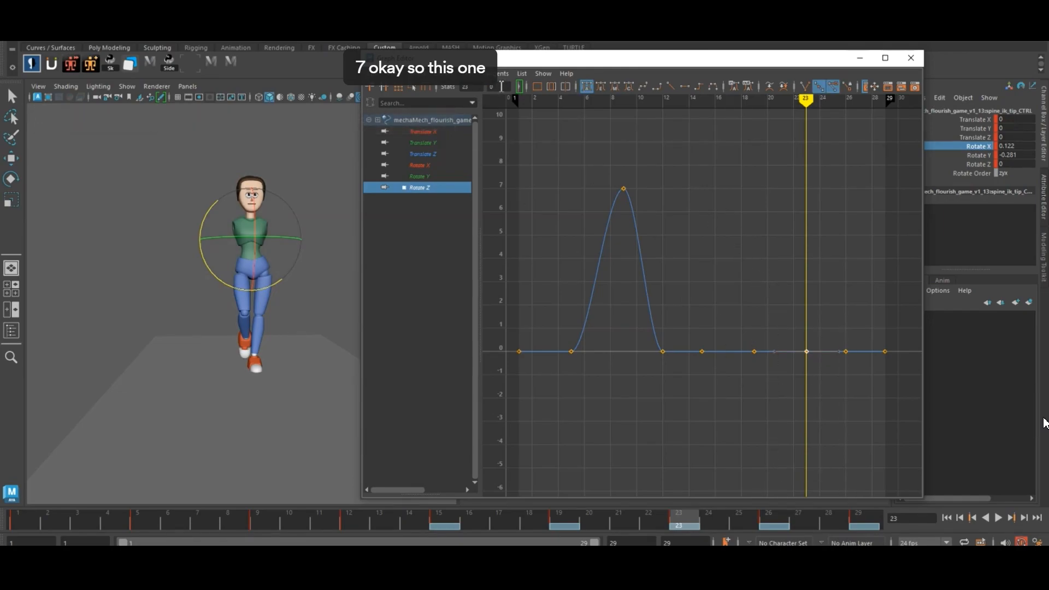
drag(502, 86, 485, 86)
text(-7)
key(Return)
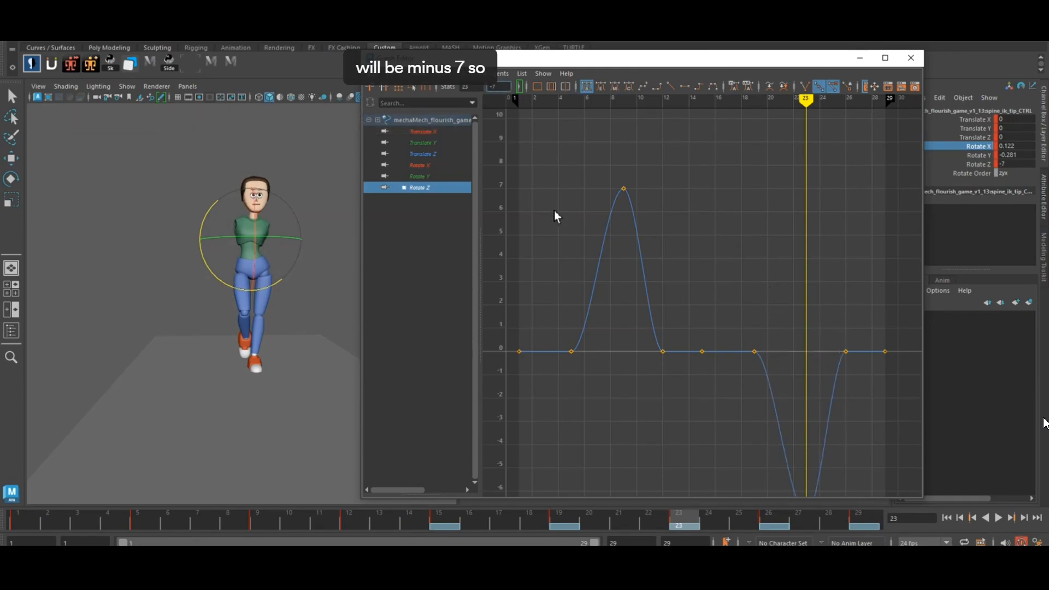
- Raise the chest Rotate Z keys at frame 5 to about 4.6 and frame 12 to about 5.2
drag(30, 521, 149, 525)
drag(549, 343, 596, 363)
shift+middle_drag(600, 351, 601, 281)
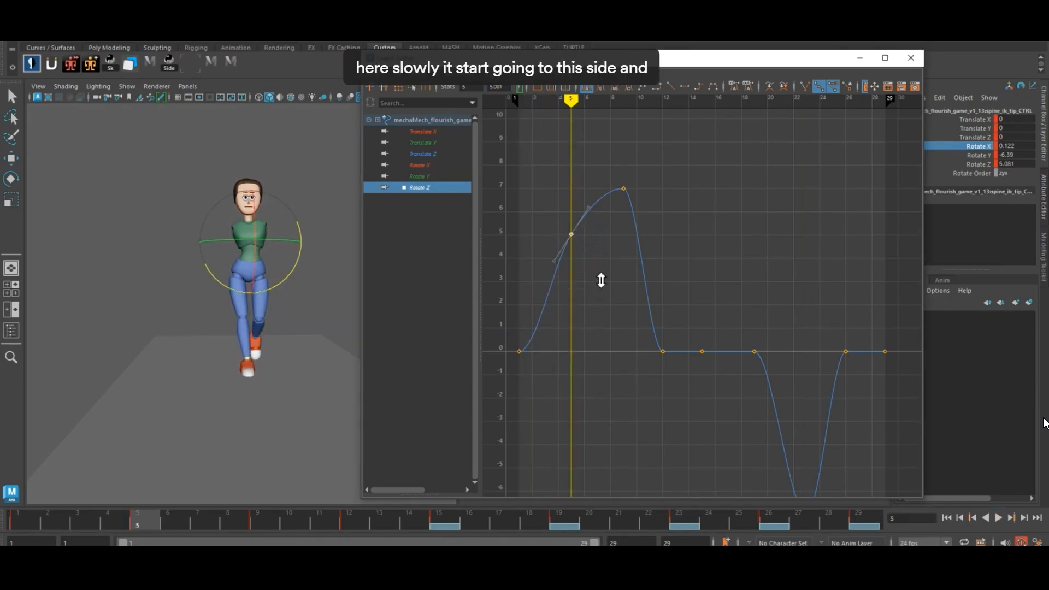
click(623, 353)
key(.)
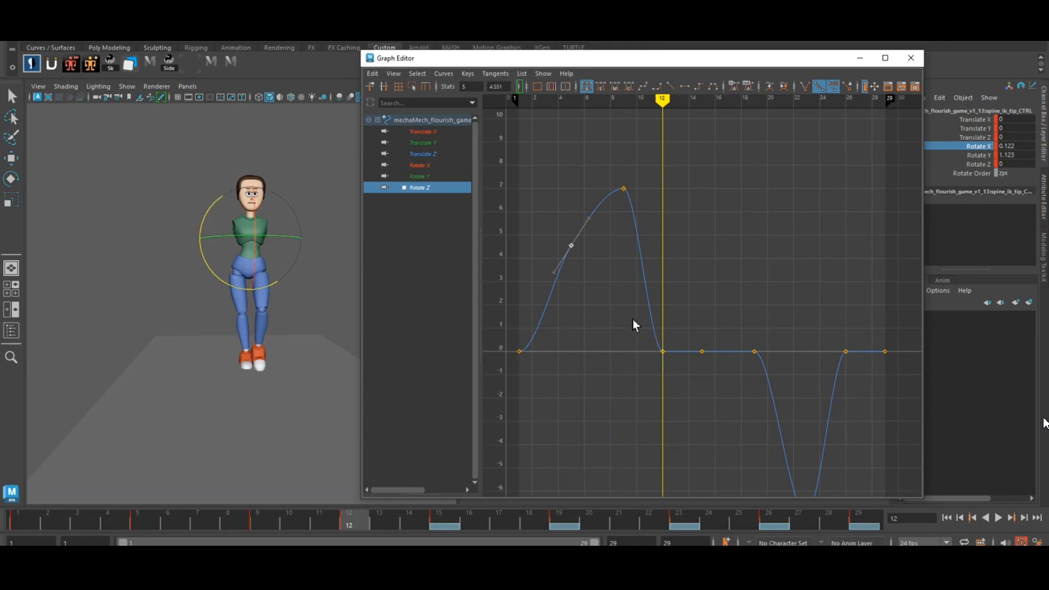
shift+middle_drag(683, 460, 710, 316)
- Lower the chest Rotate Z keys at frame 19 to about -5.1 and frame 26 to about -3.8
key(.)
key(.)
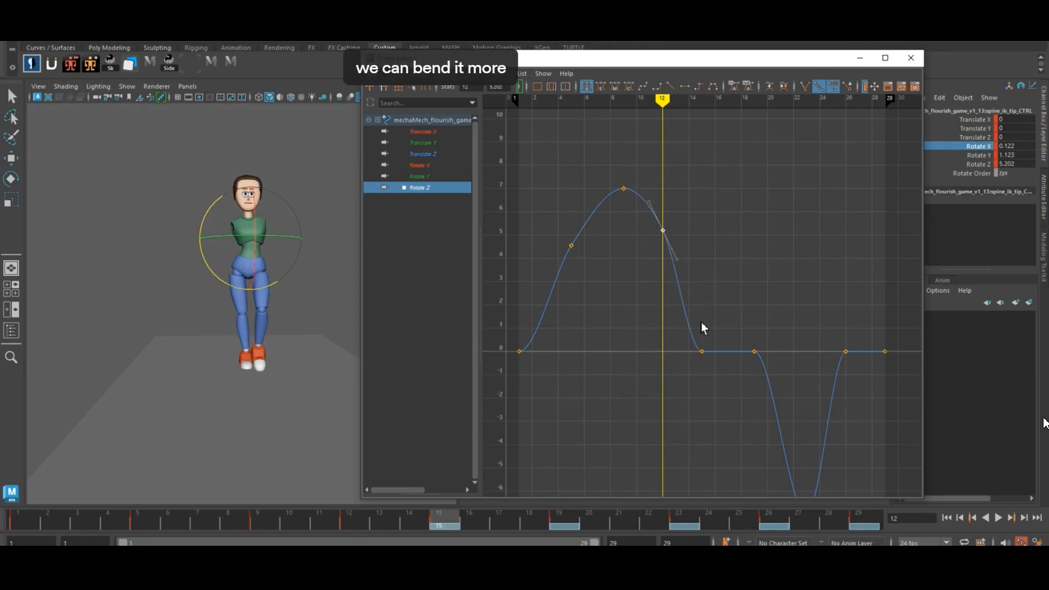
drag(743, 316, 779, 405)
shift+middle_drag(799, 275, 762, 253)
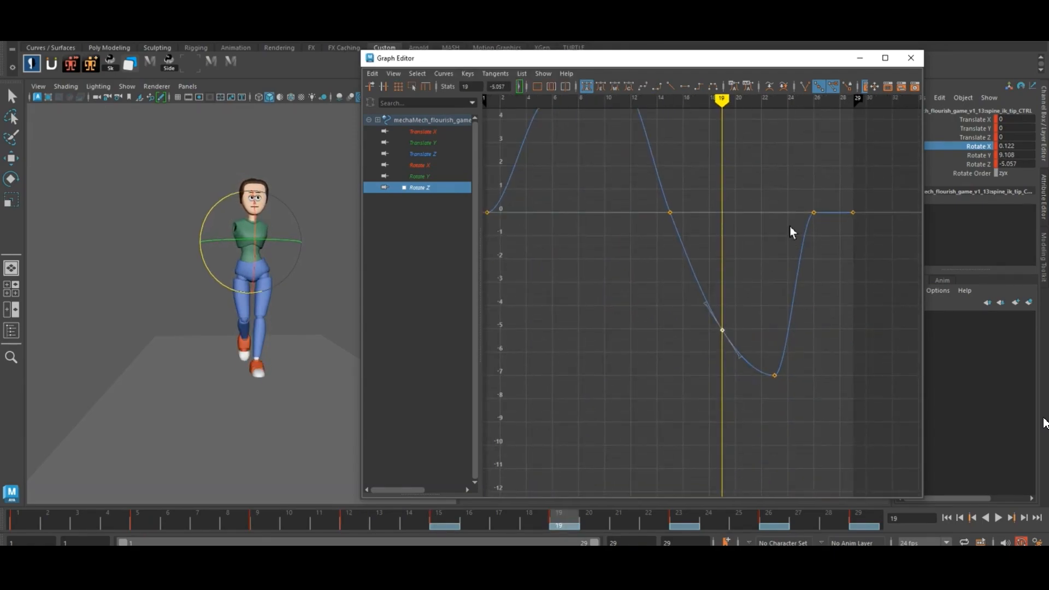
key(.)
key(.)
shift+middle_drag(799, 193, 874, 375)
key(a)
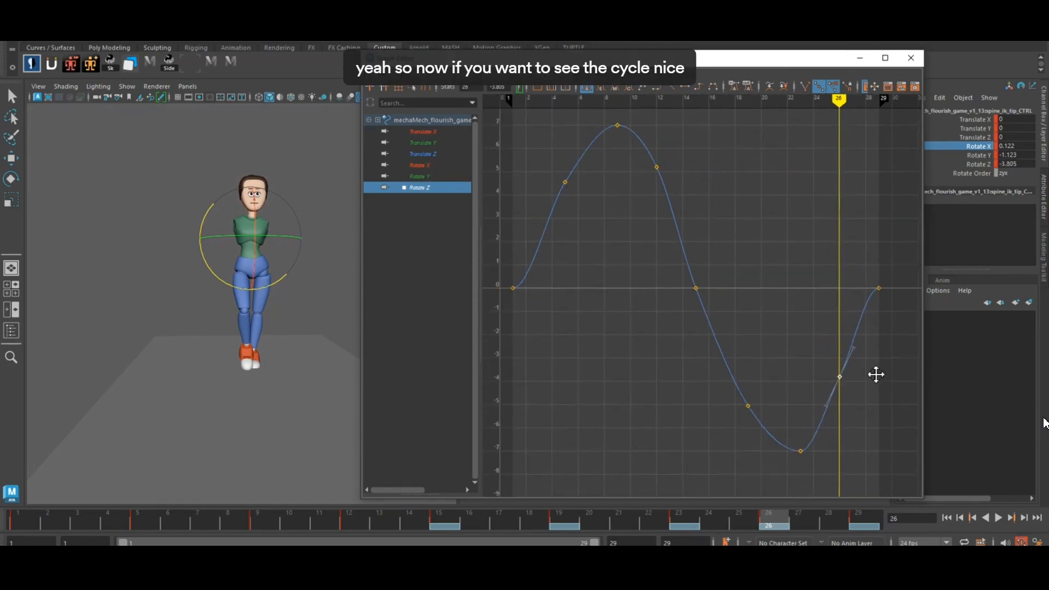
- Set both Pre Infinity and Post Infinity of the whole chest Rotate Z curve to Cycle
alt+right_drag(904, 313, 737, 320)
drag(525, 164, 841, 474)
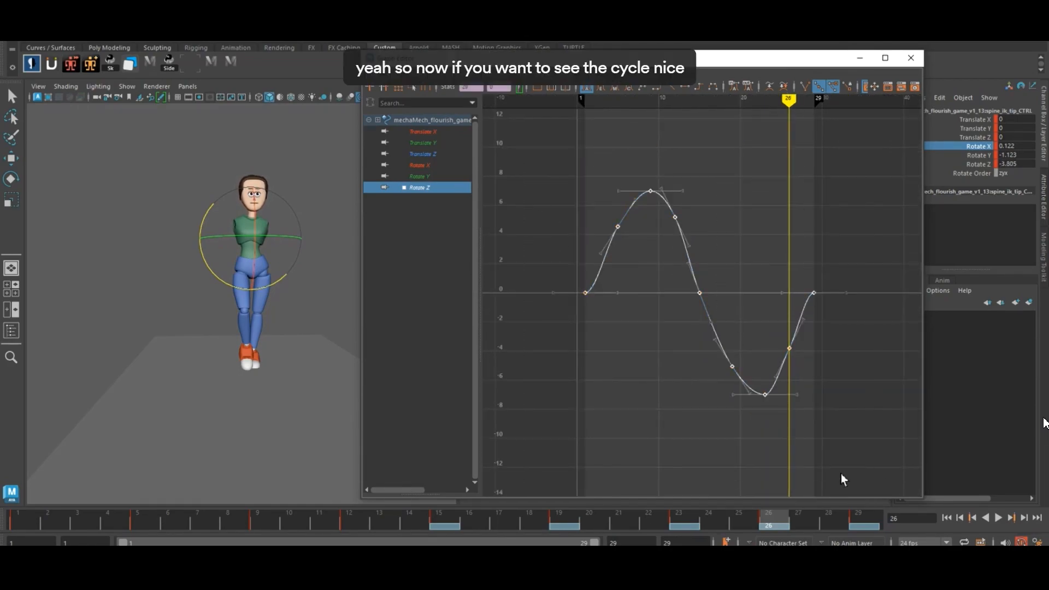
click(508, 80)
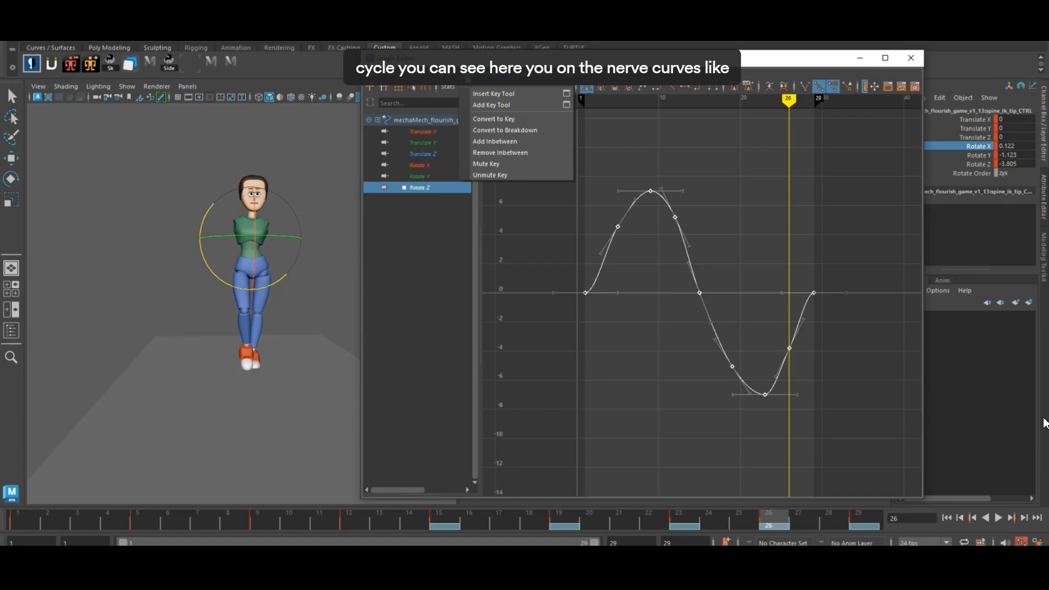
mouse_move(493, 93)
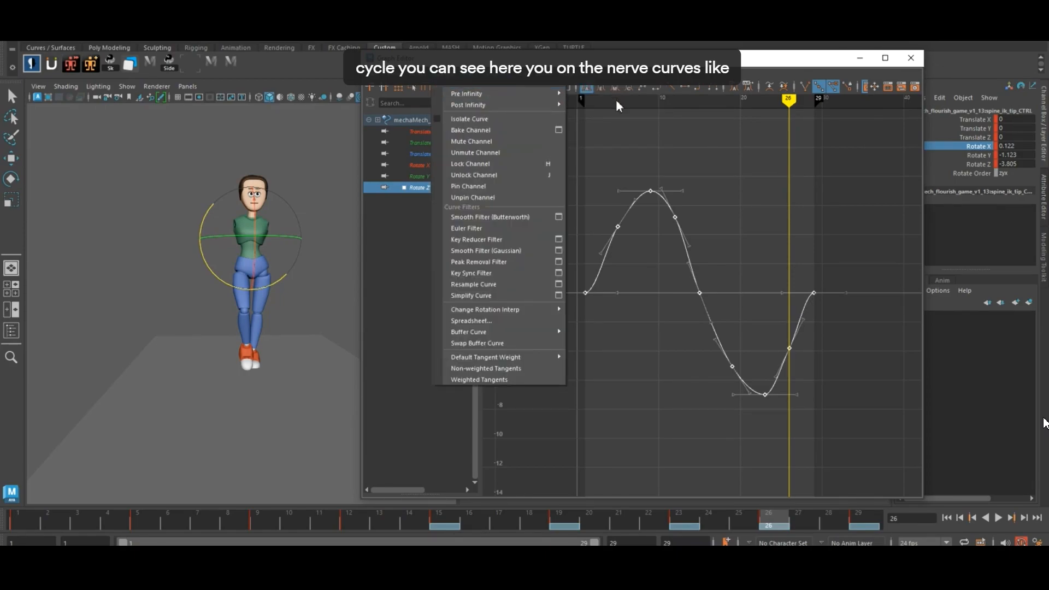
click(601, 105)
click(462, 81)
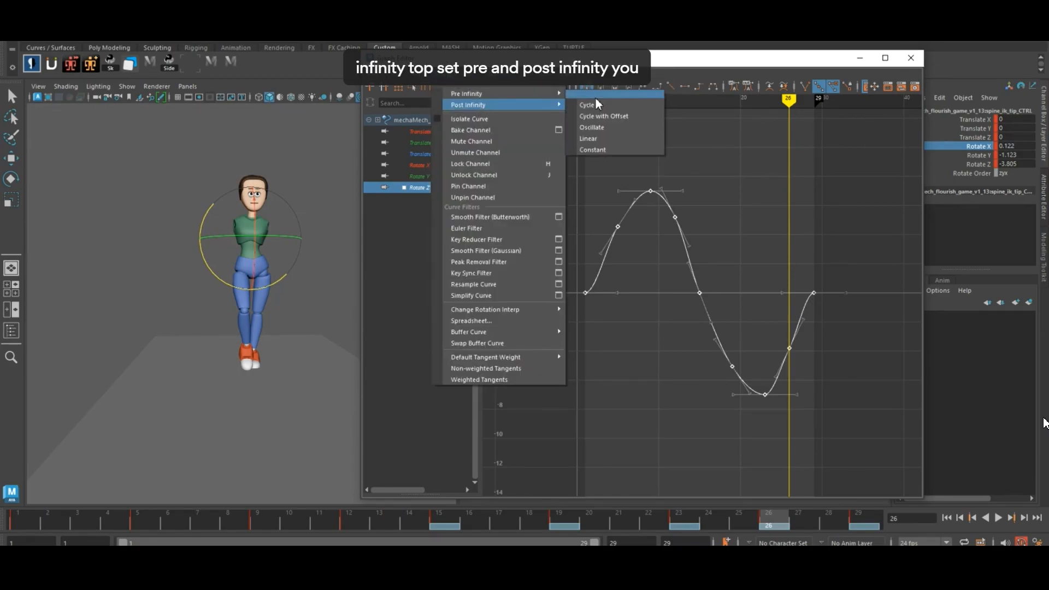
click(601, 105)
- Turn on the Infinity display so the curve's repeating cycles show in the graph
click(422, 81)
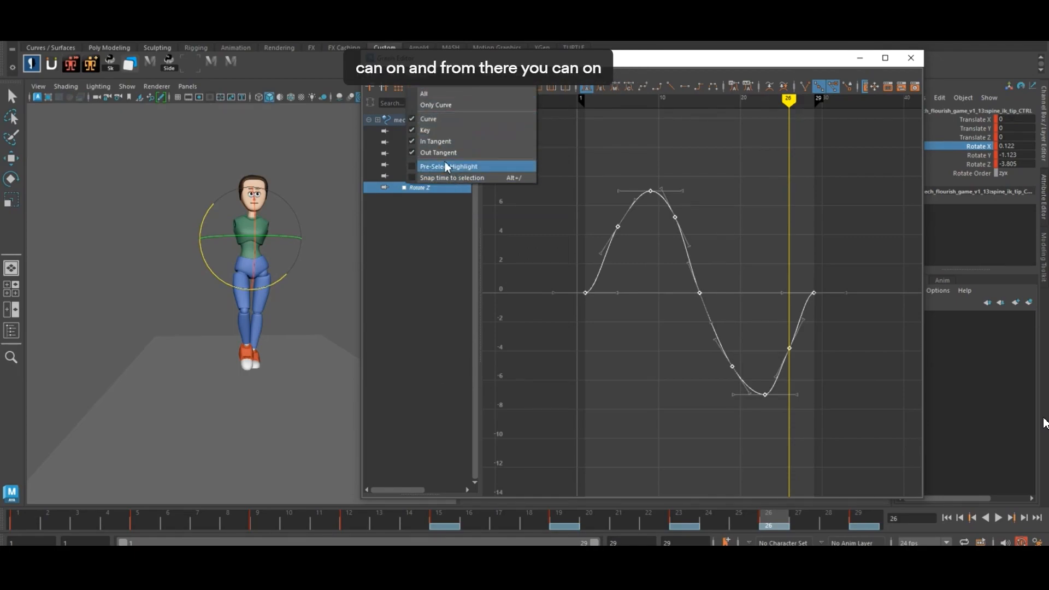
mouse_move(471, 77)
mouse_move(403, 83)
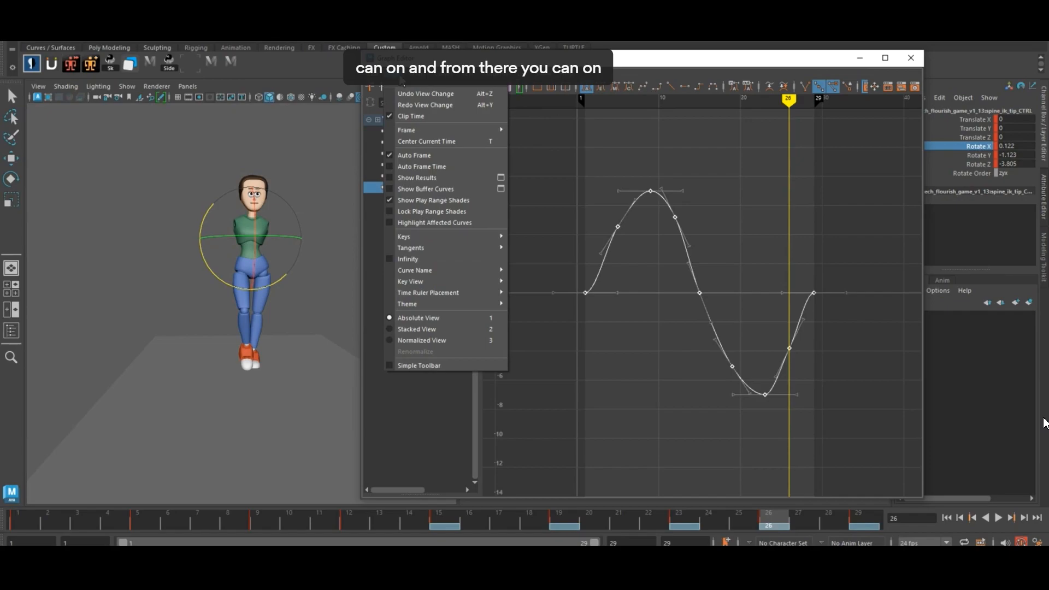
click(416, 259)
- Steepen the Rotate Z tangents at frames 29 and 1 for a smooth loop, and lower the frame 26 key to about -4.4
alt+middle_drag(887, 330, 667, 372)
alt+right_drag(871, 296, 705, 241)
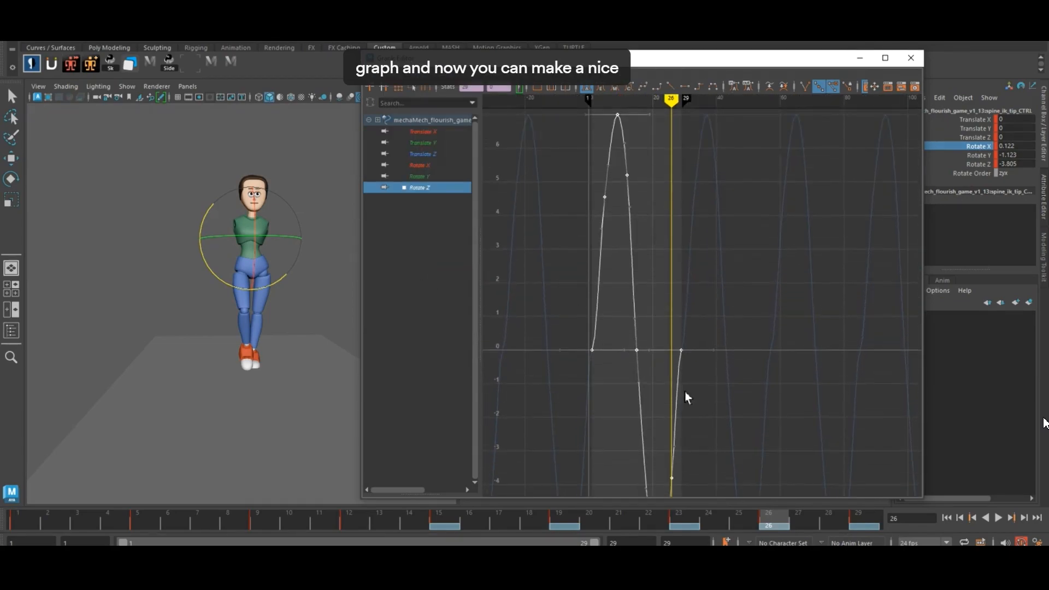
alt+shift+right_drag(684, 391, 809, 378)
alt+middle_drag(695, 307, 835, 203)
scroll(766, 286, down, 4)
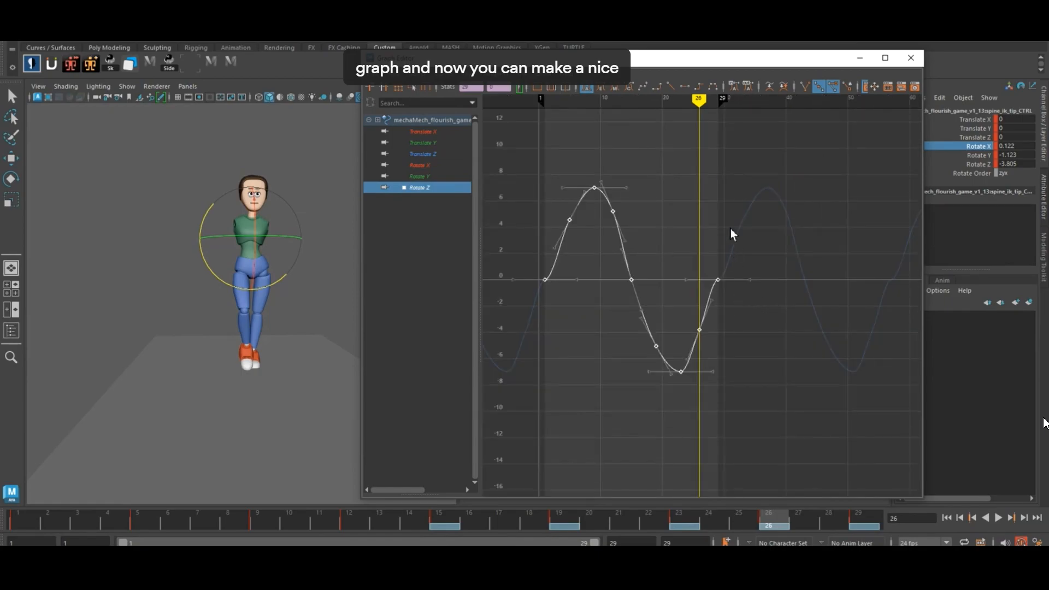
drag(731, 231, 775, 307)
middle_drag(775, 308, 765, 253)
drag(674, 307, 732, 350)
shift+middle_drag(731, 352, 731, 360)
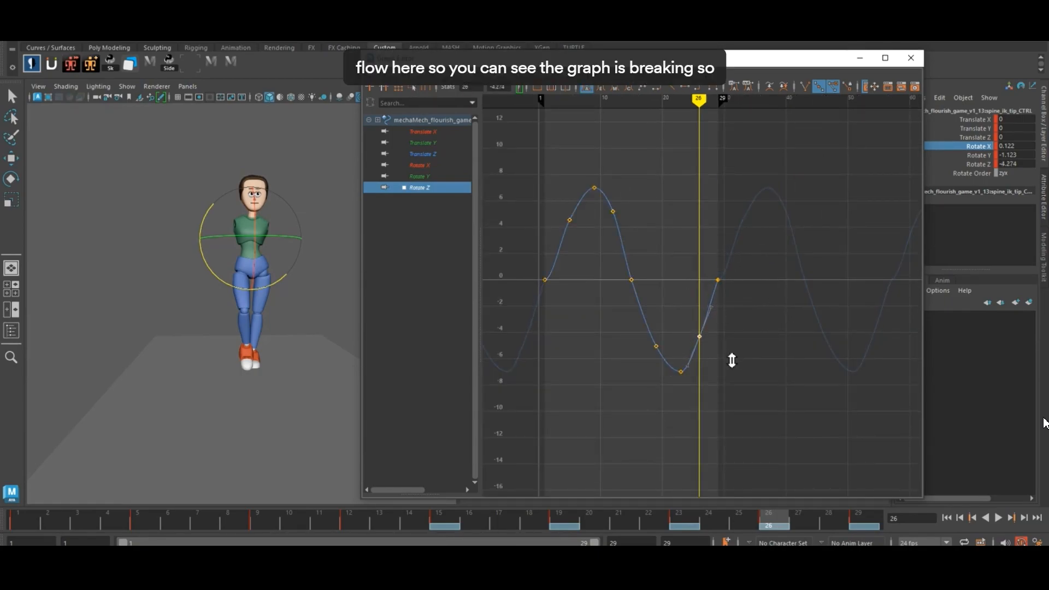
drag(511, 259, 532, 328)
middle_drag(532, 328, 550, 371)
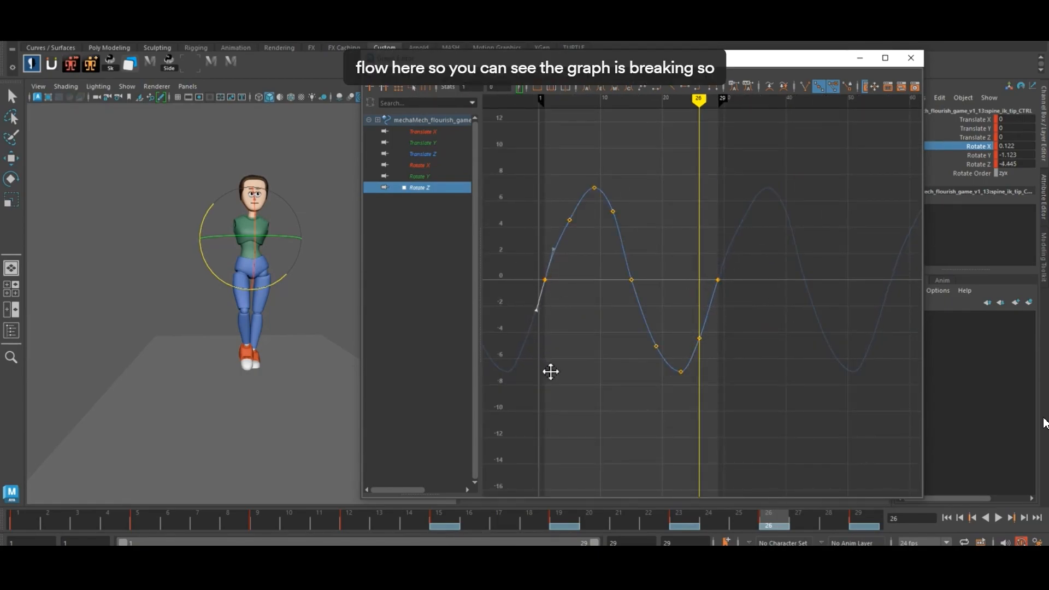
- Round out the Rotate Z curve, raising frames 5 and 12 to about 5.6 and lowering frame 19 to about -5.4 and frame 26 to about -5
drag(553, 188, 585, 251)
shift+middle_drag(585, 251, 585, 237)
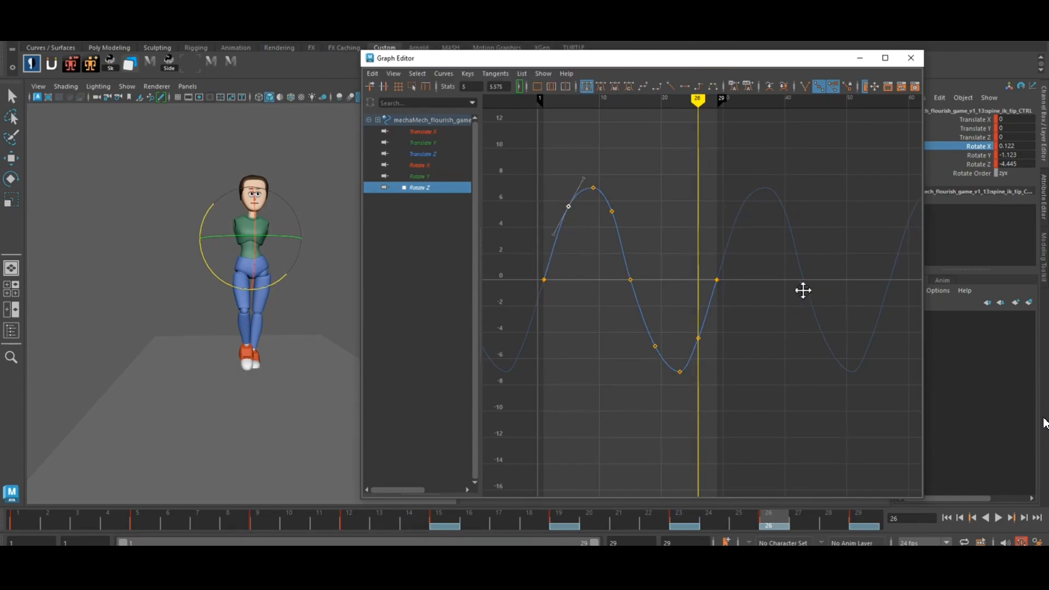
alt+middle_drag(804, 290, 776, 283)
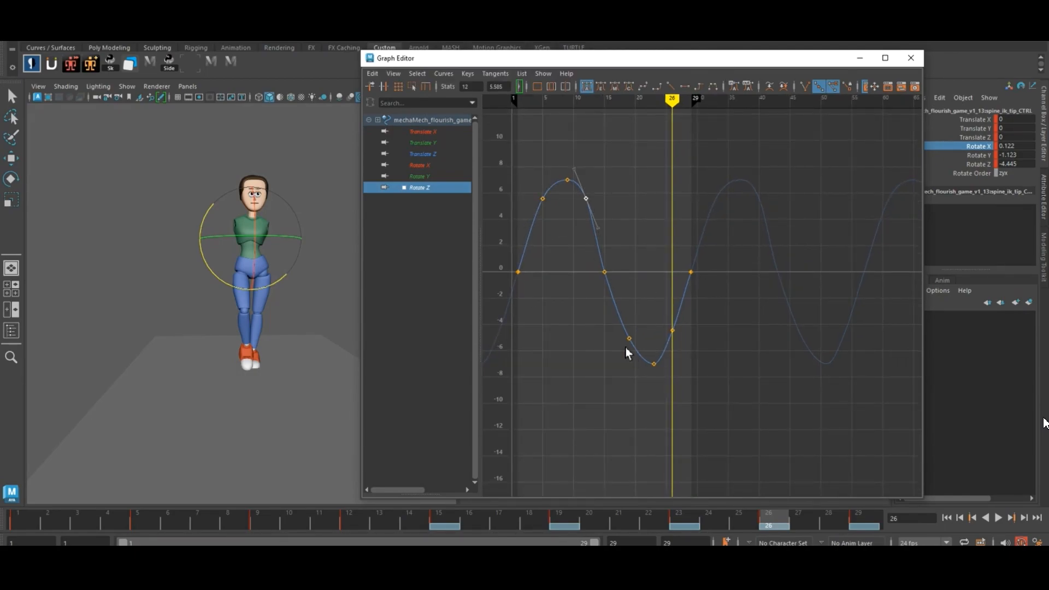
shift+middle_drag(645, 358, 645, 362)
drag(683, 331, 700, 353)
shift+middle_drag(701, 353, 701, 364)
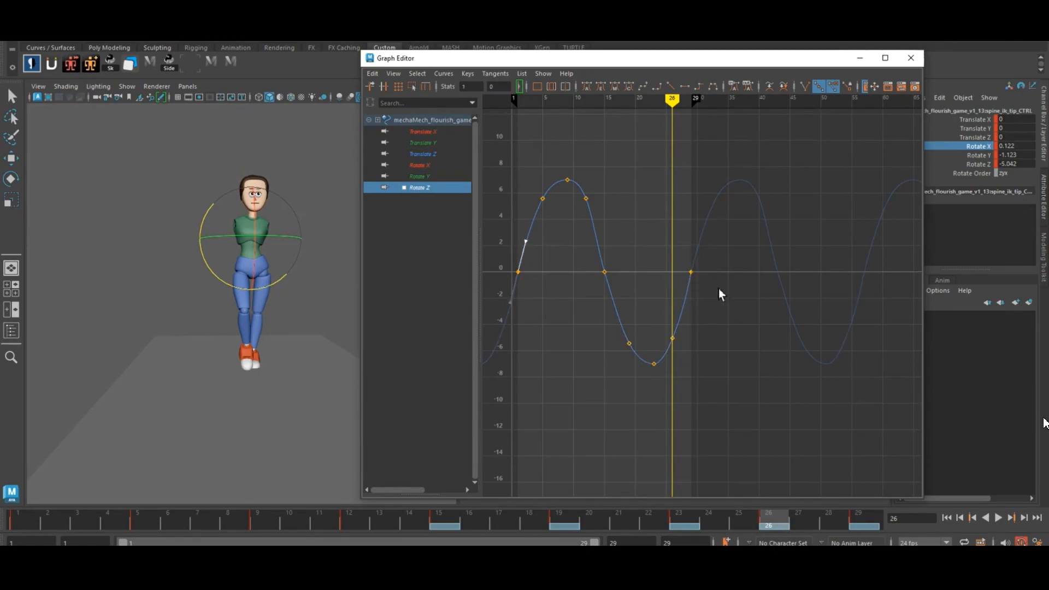
- Play back the walk cycle to check the chest's counter-rotation against the hips
drag(719, 289, 680, 259)
key(alt+v)
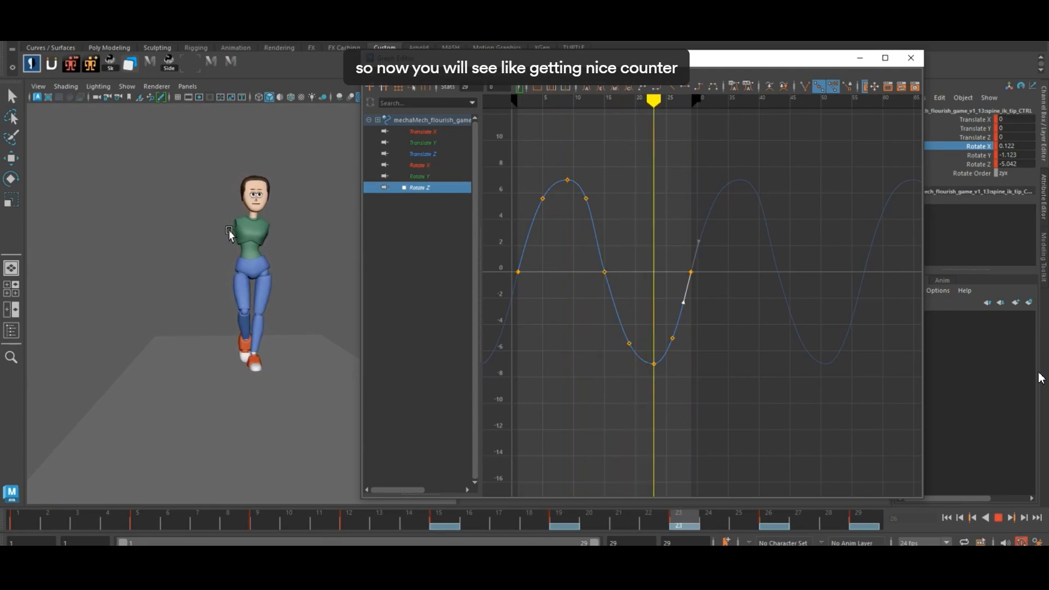
click(998, 519)
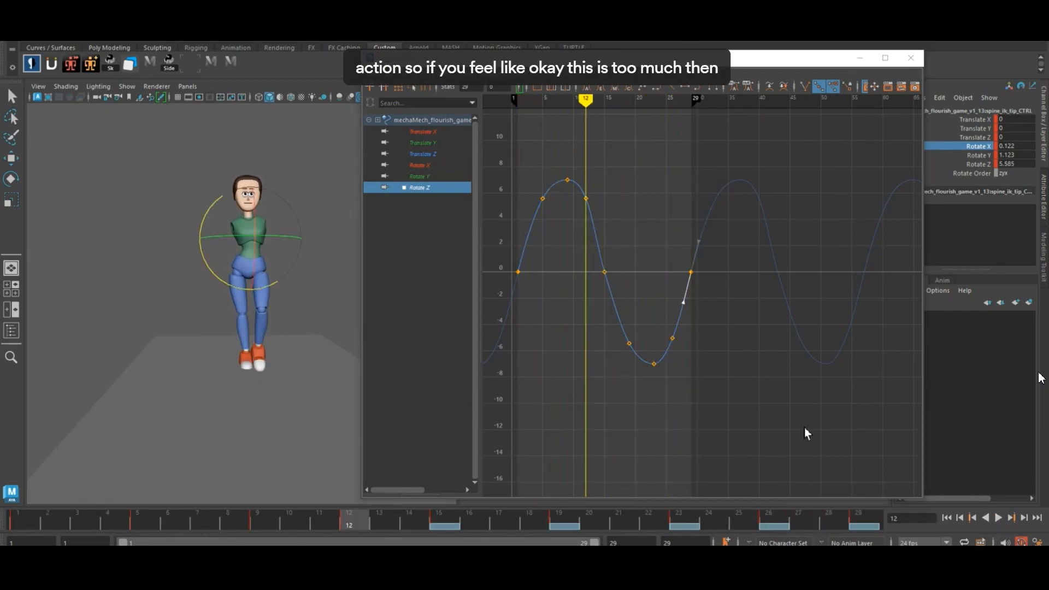
- Scale all chest Rotate Z keys vertically around the zero line until the frame 12 key is about 3.8
key(f)
drag(639, 126, 889, 423)
alt+middle_drag(768, 367, 703, 356)
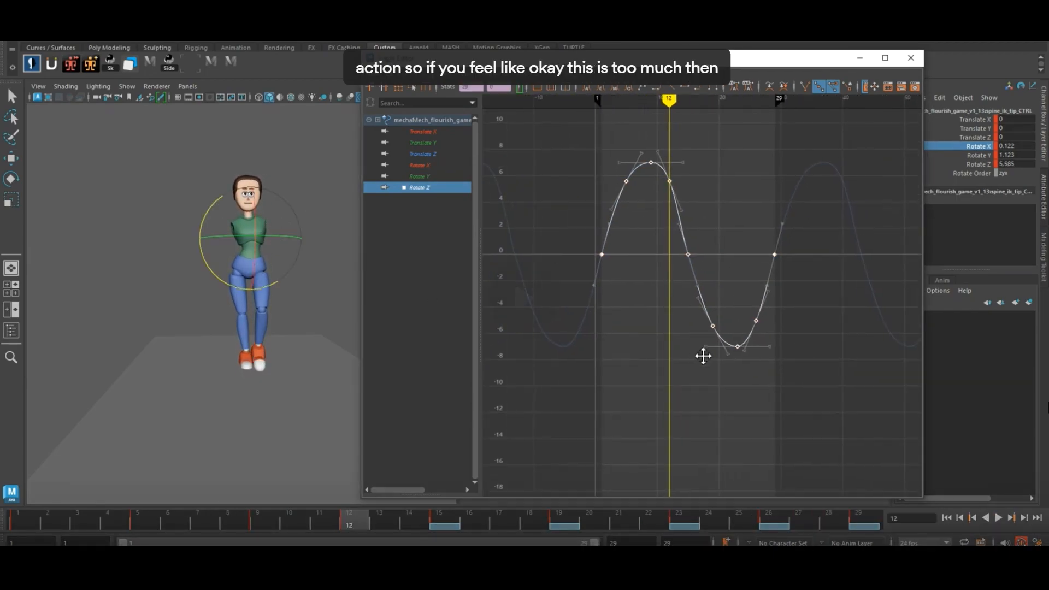
alt+shift+right_drag(703, 356, 680, 333)
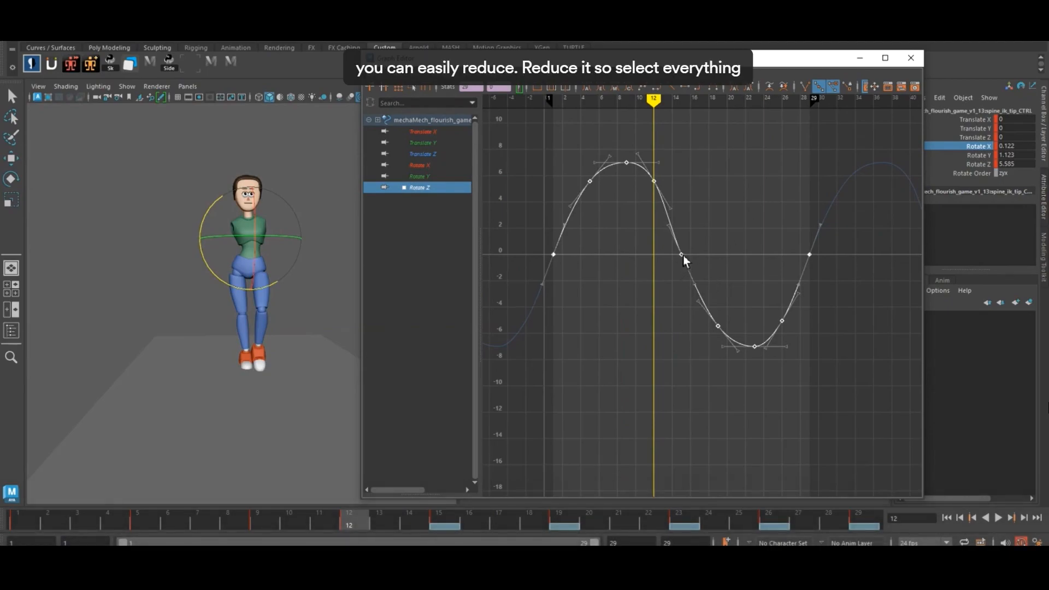
key(r)
drag(683, 255, 687, 265)
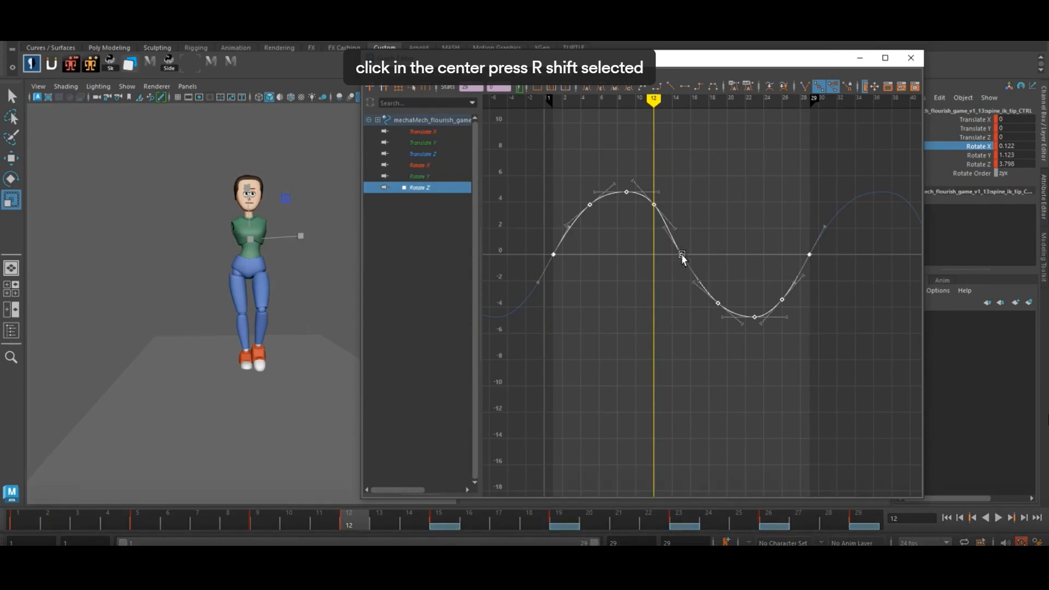
alt+middle_drag(702, 392, 716, 400)
- Play back the walk with the reduced chest tilt, and minimize the Graph Editor
drag(328, 525, 19, 525)
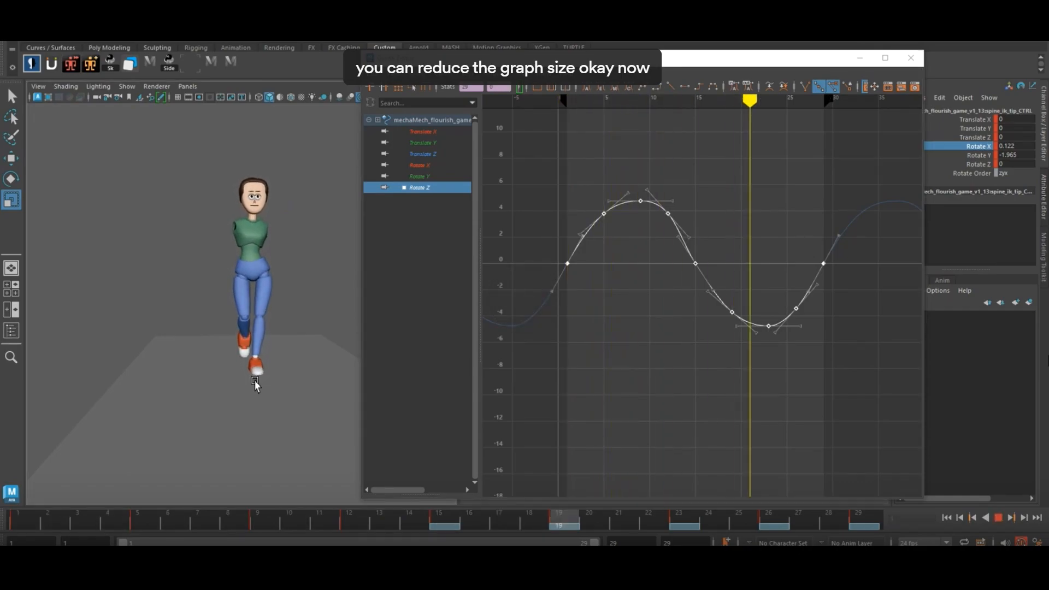
click(1000, 519)
click(861, 59)
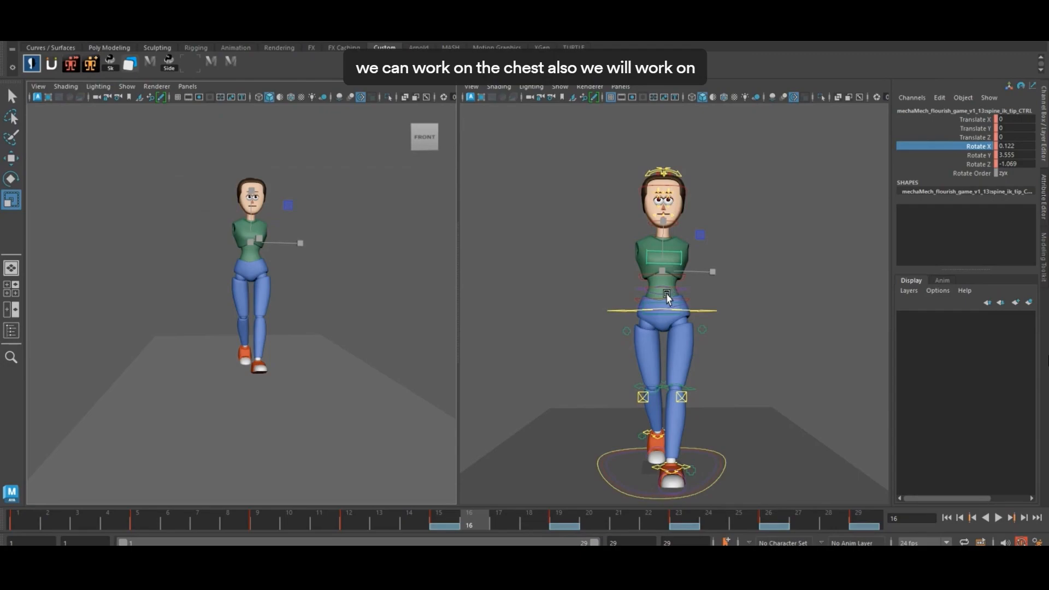
- Compare the chest's Rotate Y twist with the pelvis rotation in the frame 1 contact pose
alt+drag(667, 296, 702, 306)
scroll(655, 300, up, 3)
click(985, 157)
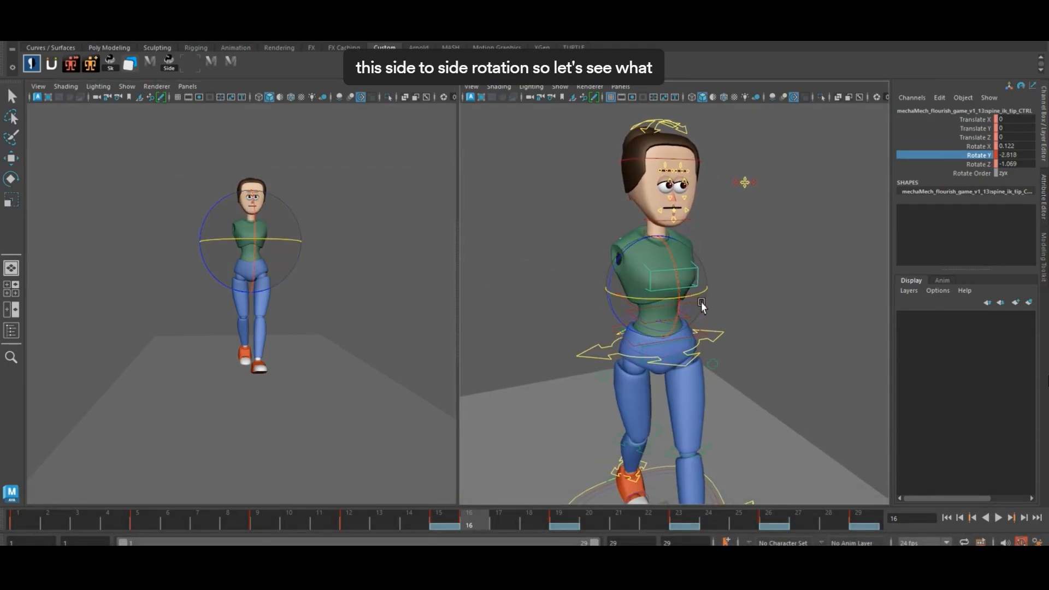
key(alt+Tab)
click(861, 59)
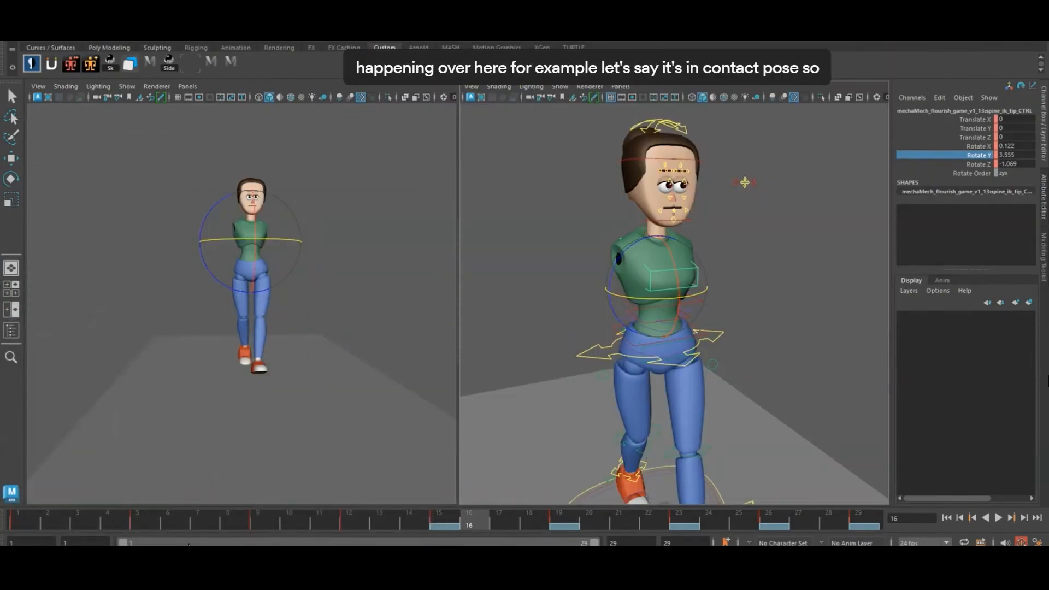
click(23, 523)
alt+drag(845, 304, 661, 327)
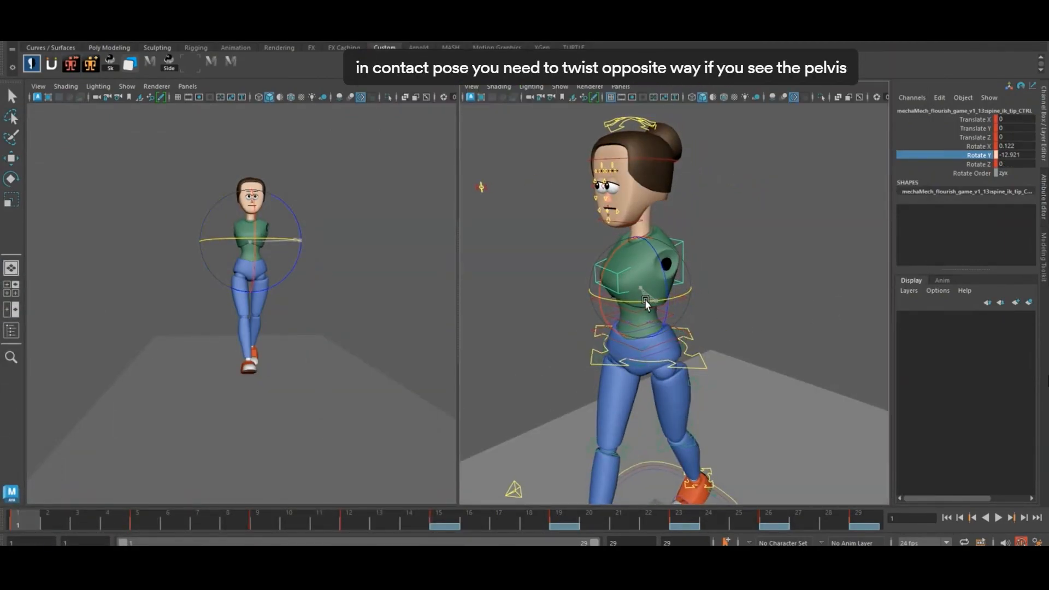
click(642, 369)
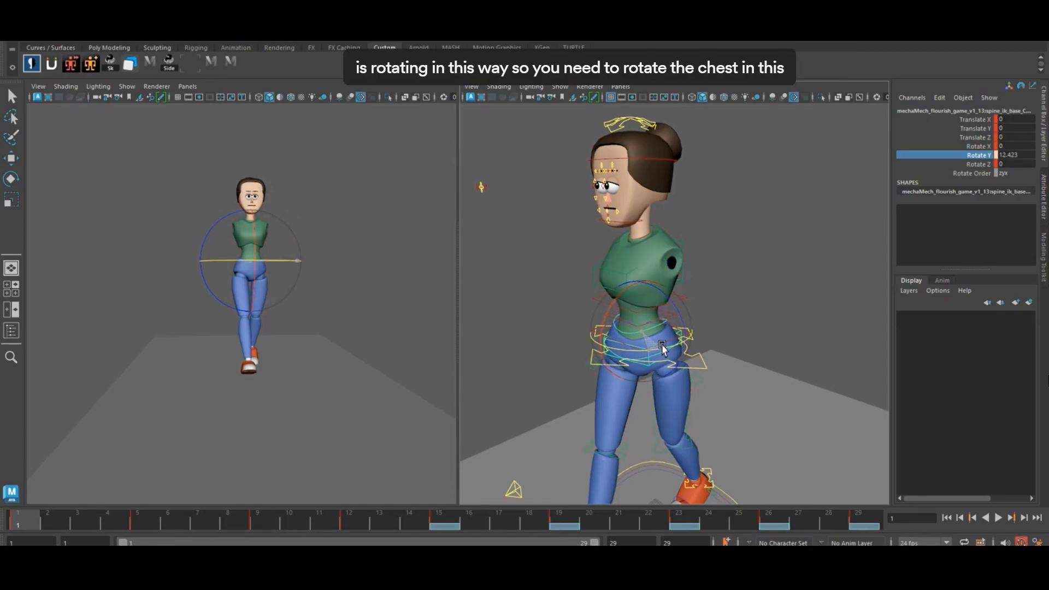
click(682, 295)
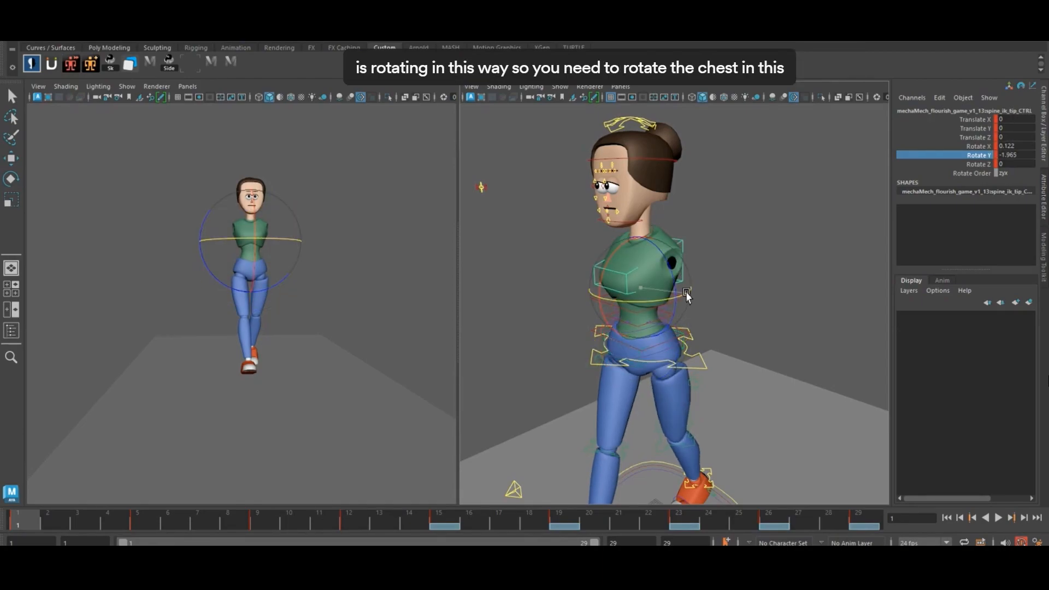
- Set every key on the chest control's Rotate Y curve to 0
key(alt+Tab)
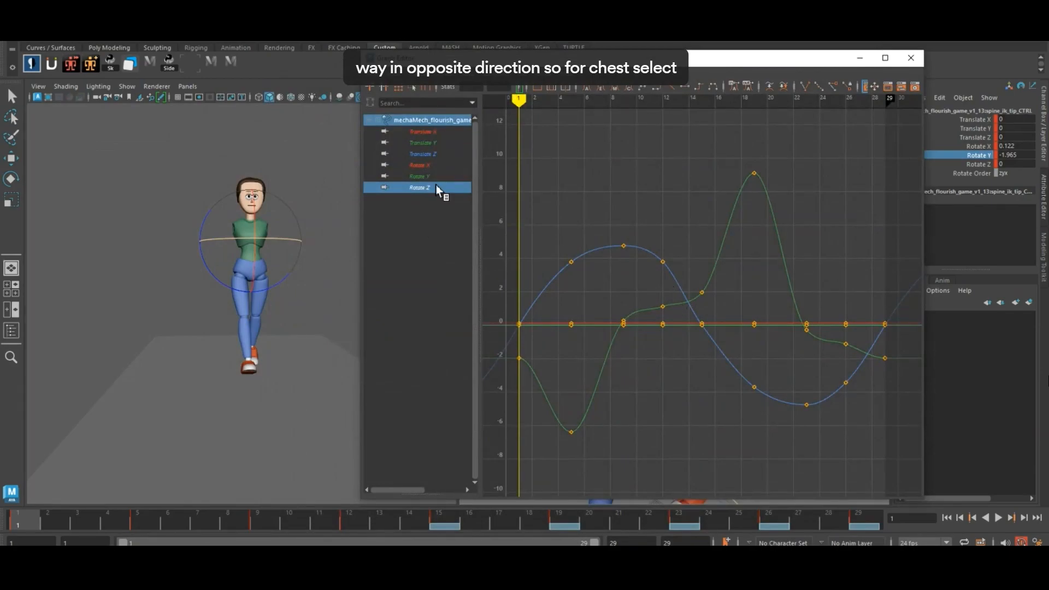
click(975, 159)
click(420, 177)
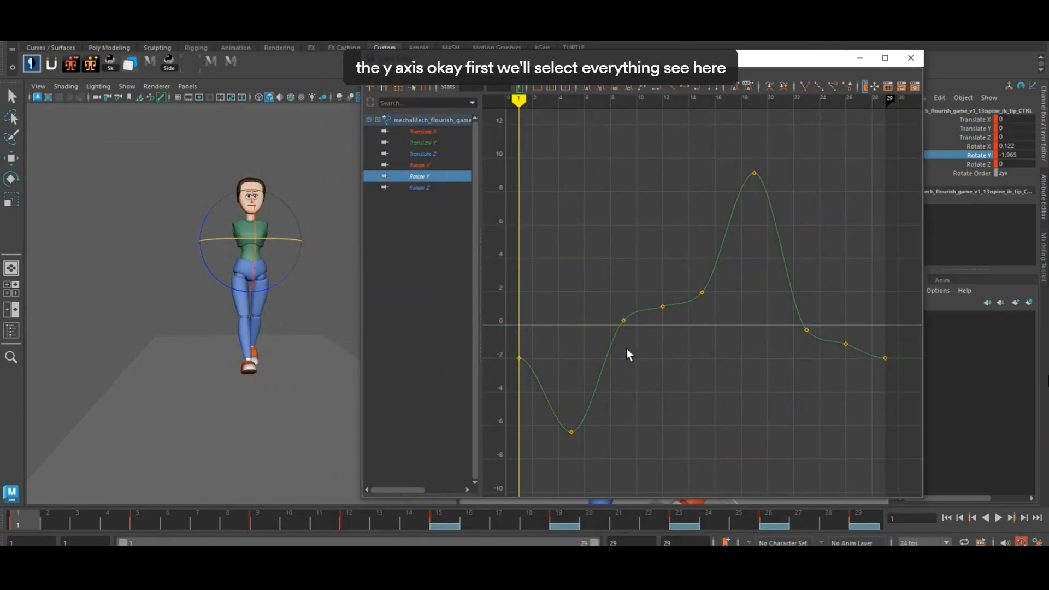
alt+middle_drag(628, 349, 644, 314)
scroll(649, 283, down, 5)
drag(612, 218, 813, 358)
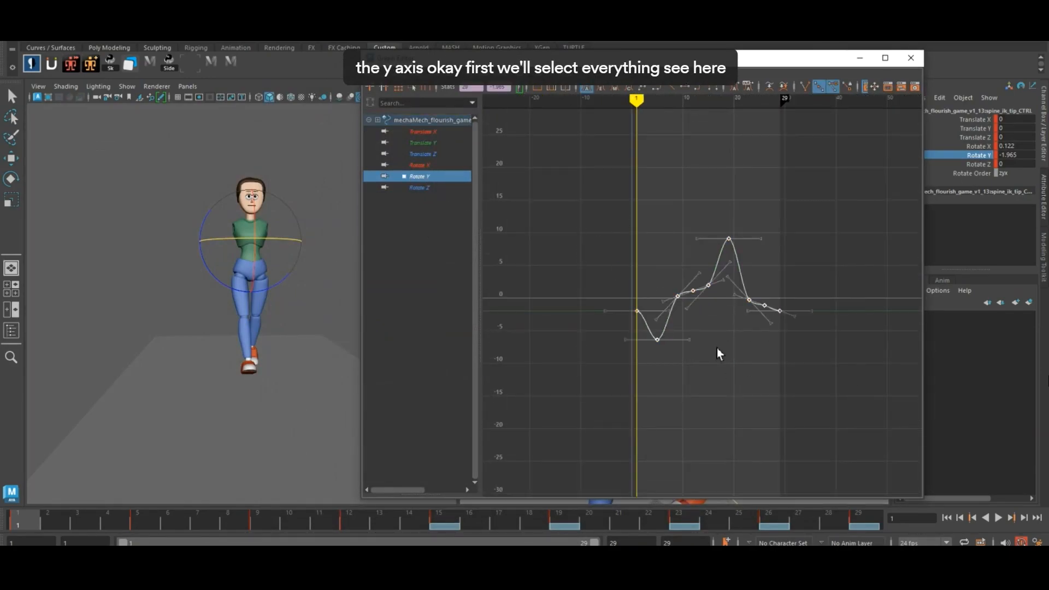
key(f)
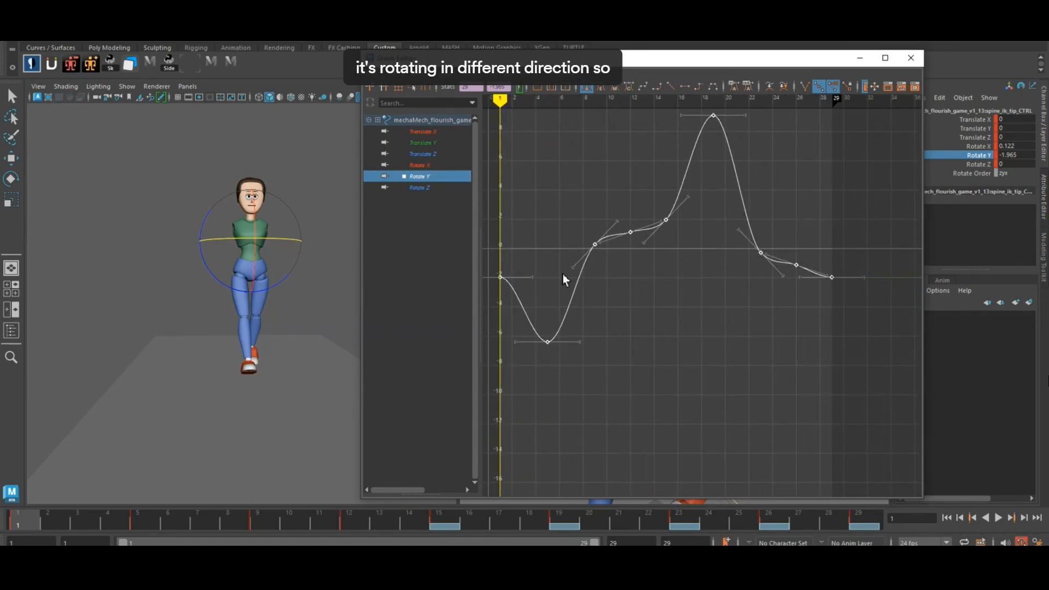
scroll(655, 184, down, 3)
text(0)
key(Return)
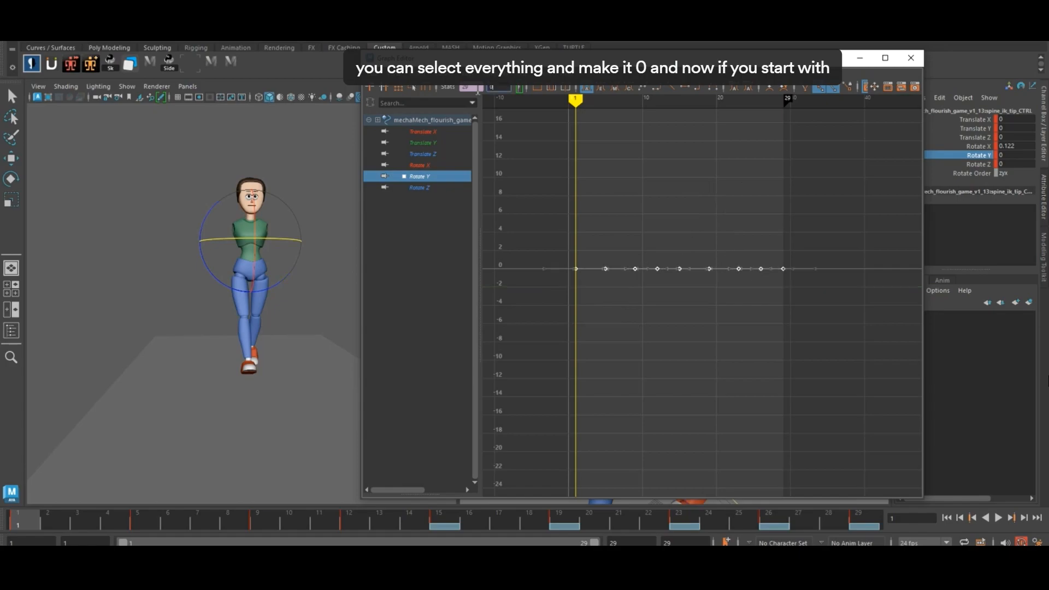
- Twist the chest opposite to the pelvis by setting its frame 1 Rotate Y key to -6
drag(569, 245, 585, 284)
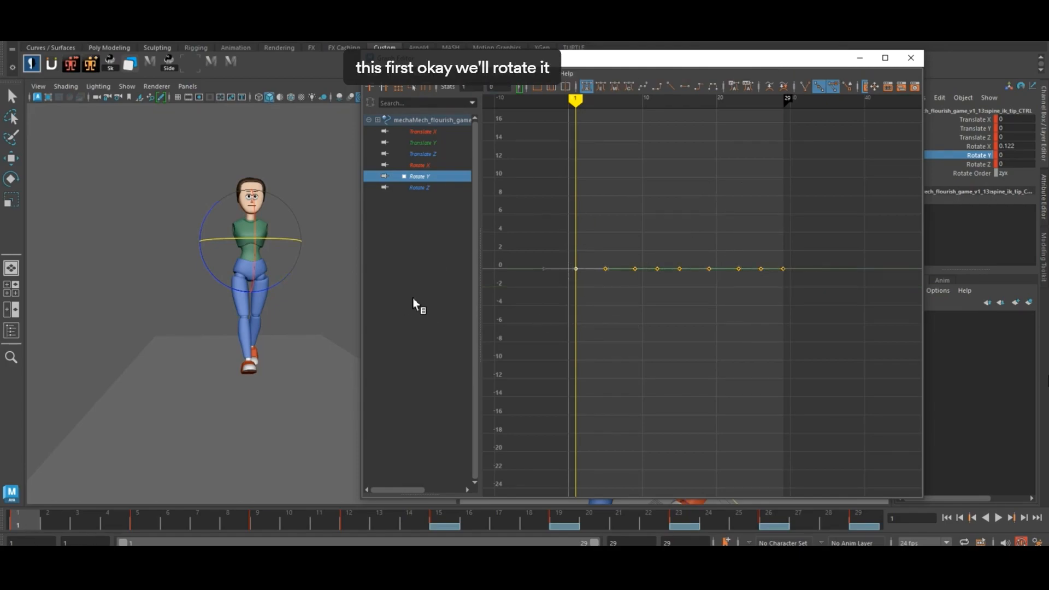
alt+drag(266, 300, 178, 316)
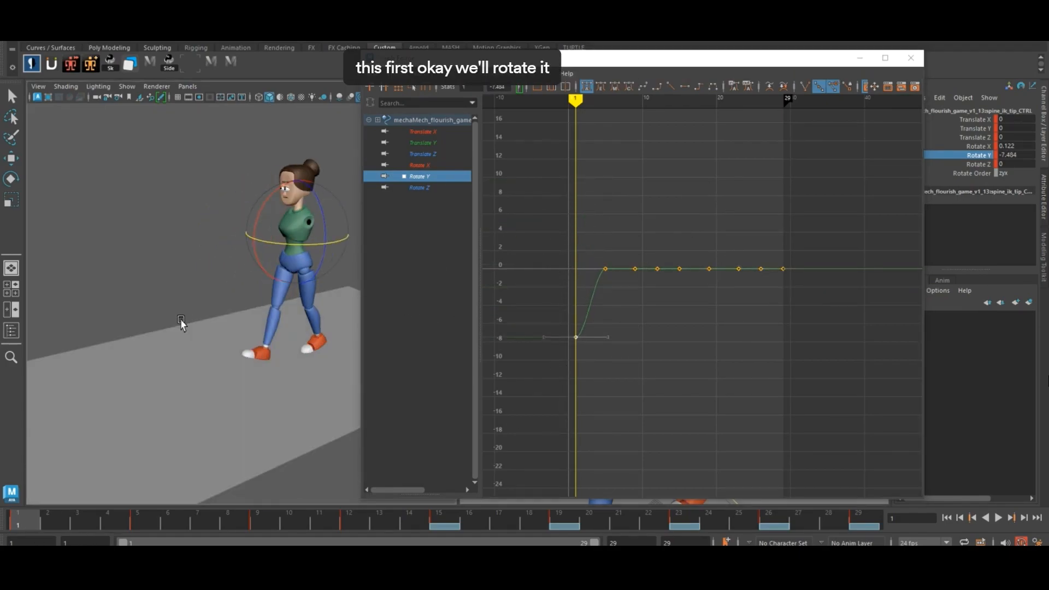
alt+right_drag(275, 216, 321, 317)
alt+middle_drag(321, 317, 293, 331)
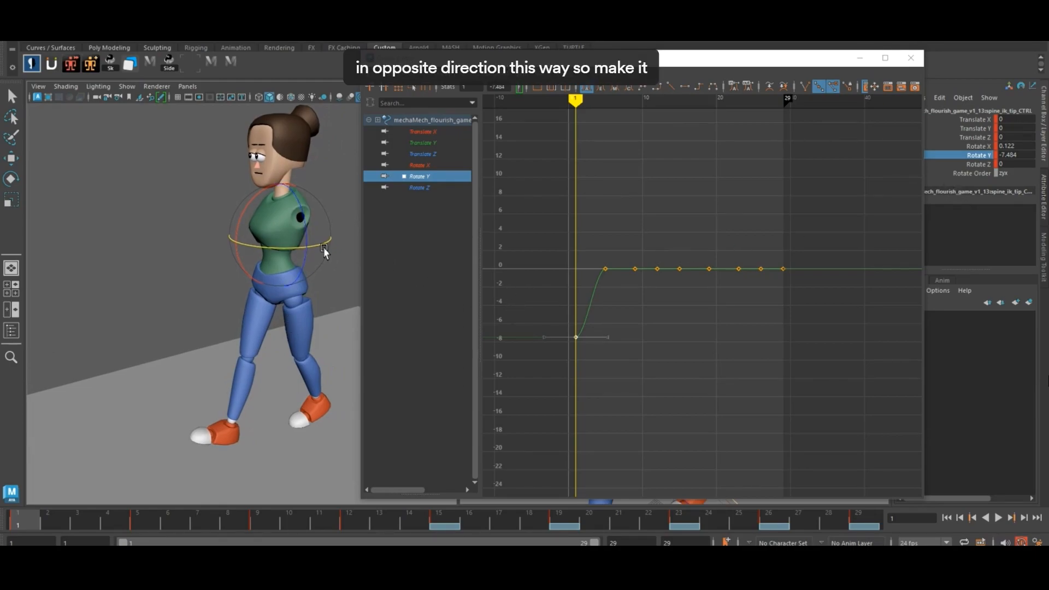
double_click(1015, 155)
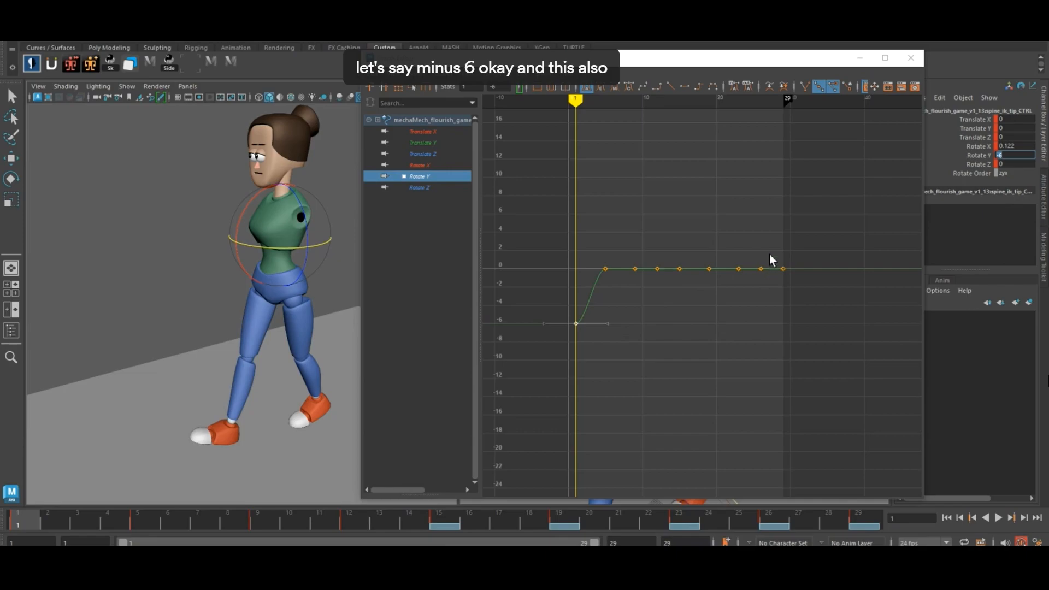
- Set the chest's Rotate Y key at frame 29 to -6 and the one at frame 15 to 6
click(783, 269)
key(r)
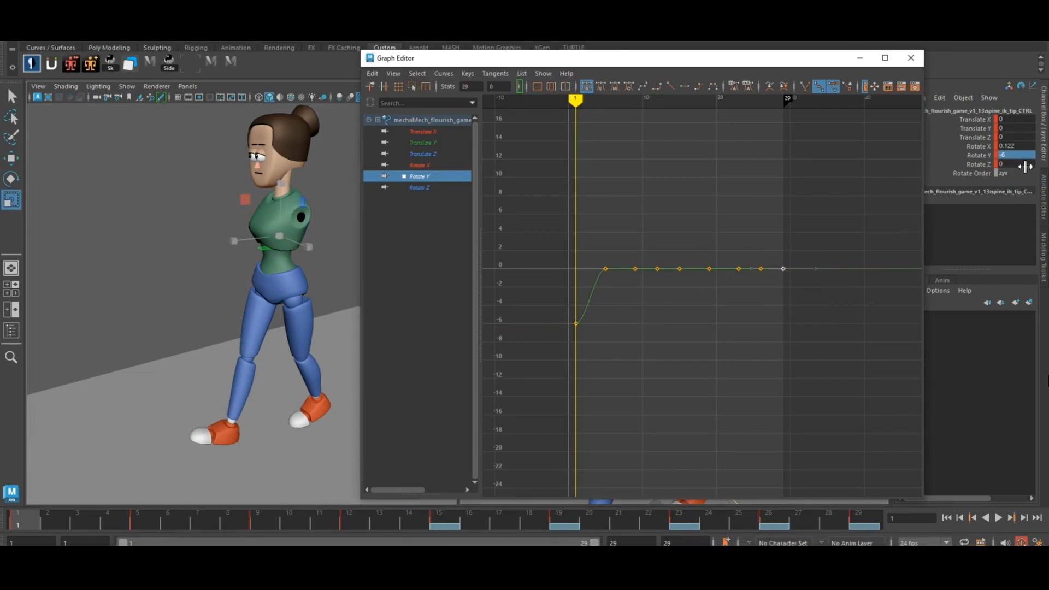
double_click(491, 86)
key(6)
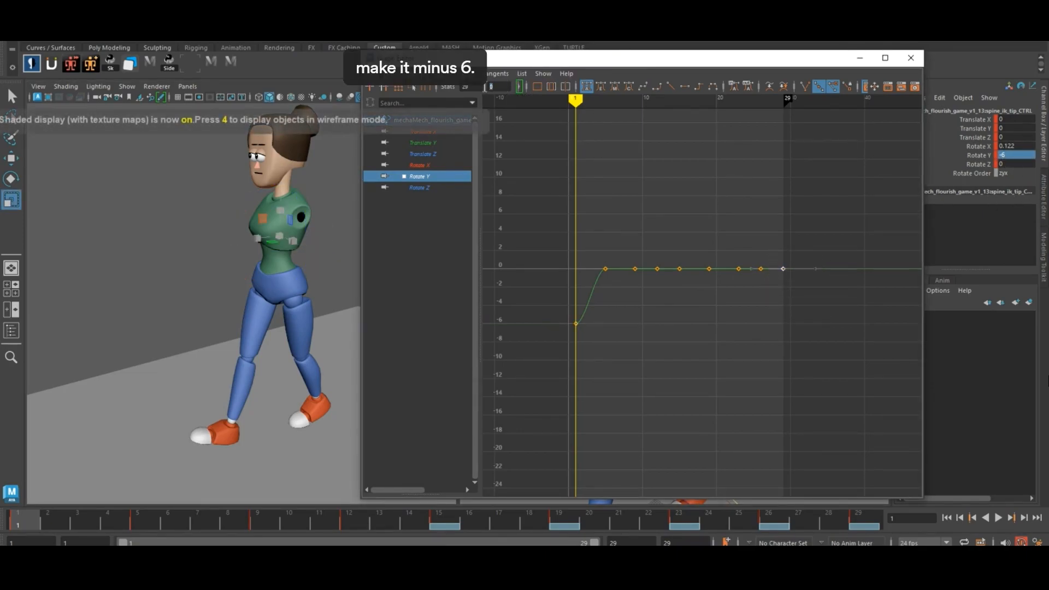
text(-6)
key(Return)
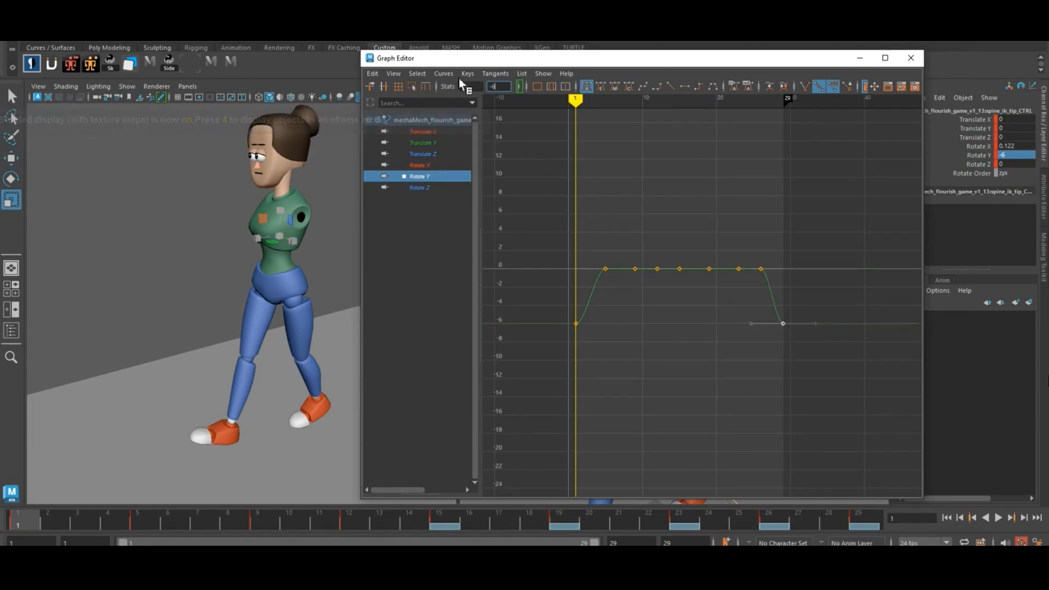
click(679, 268)
click(437, 526)
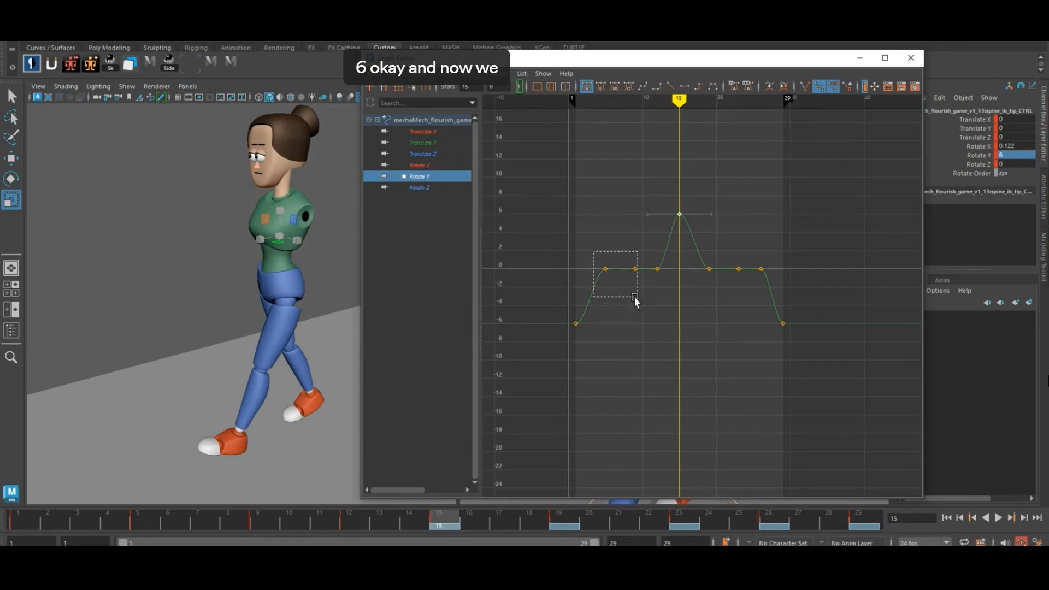
- Shape the Rotate Y in-betweens into an arc: frames 5 and 26 about -4.3, frame 12 about 4.6, frame 19 about 4.2
drag(635, 298, 629, 298)
shift+middle_drag(629, 301, 619, 331)
key(w)
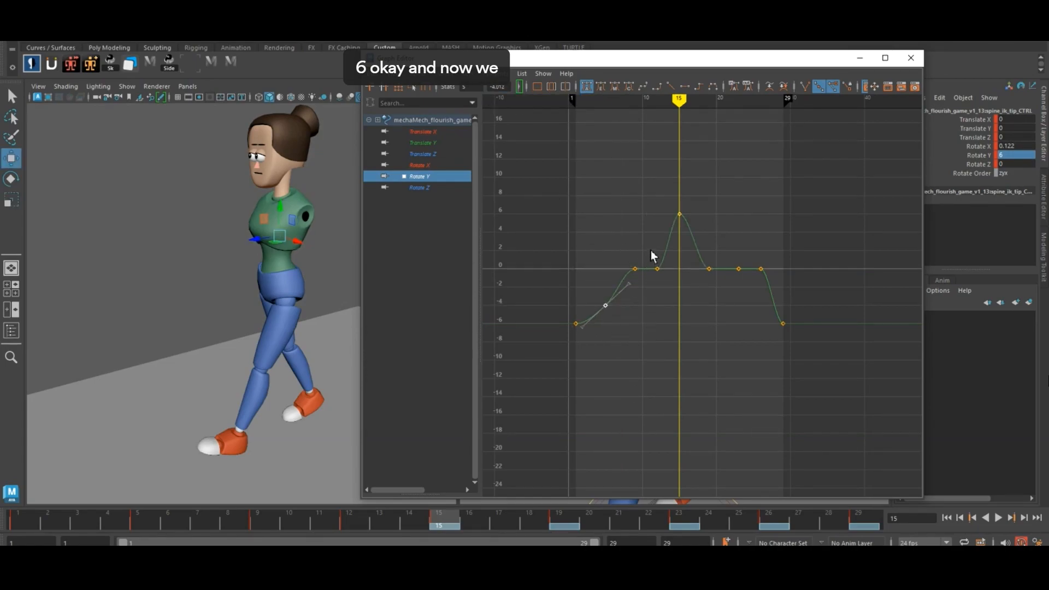
click(710, 269)
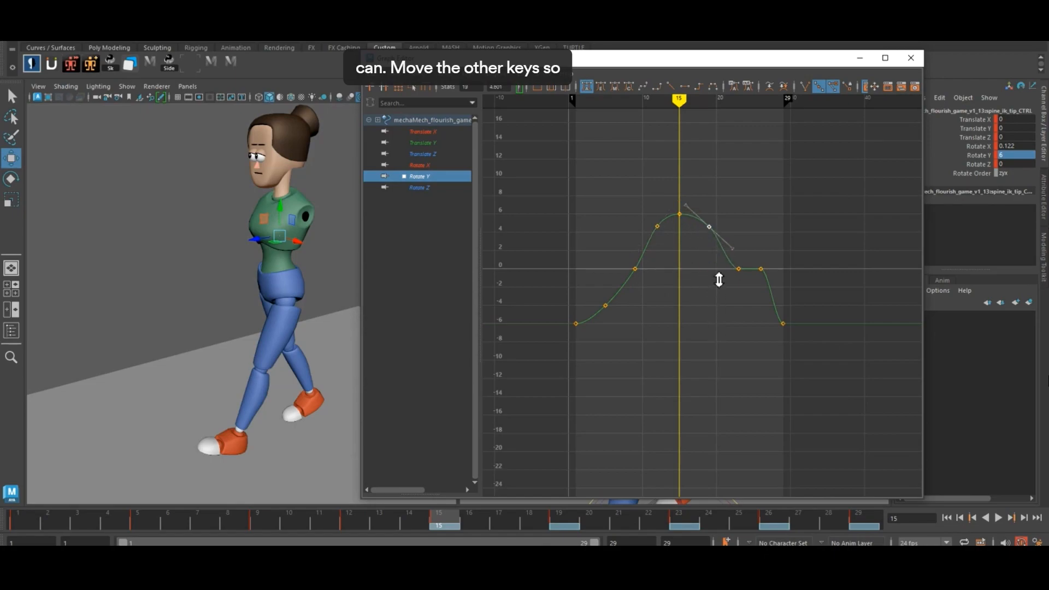
click(761, 269)
shift+middle_drag(791, 264, 790, 280)
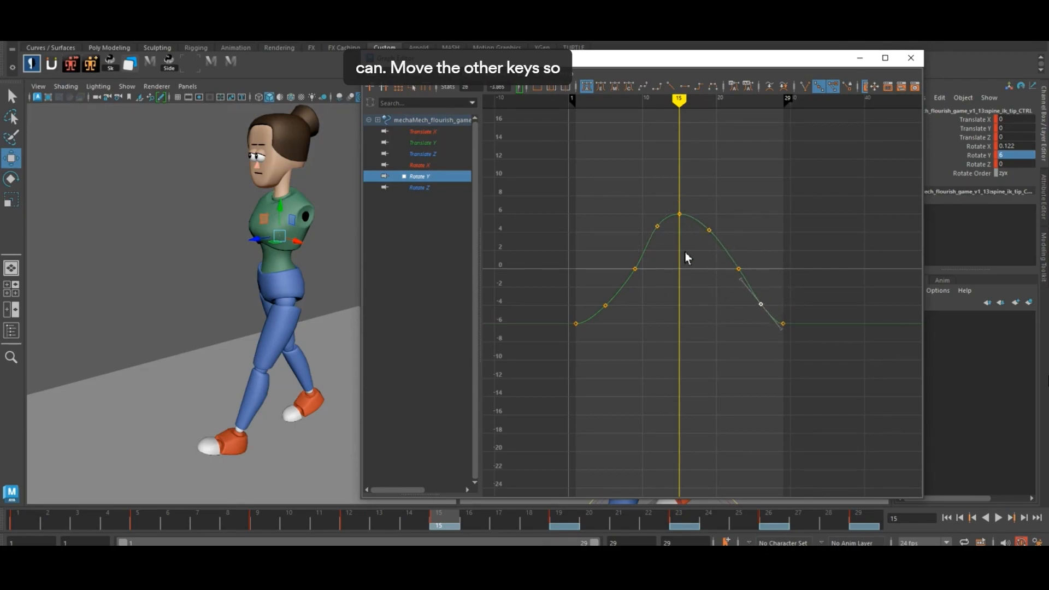
drag(644, 220, 693, 244)
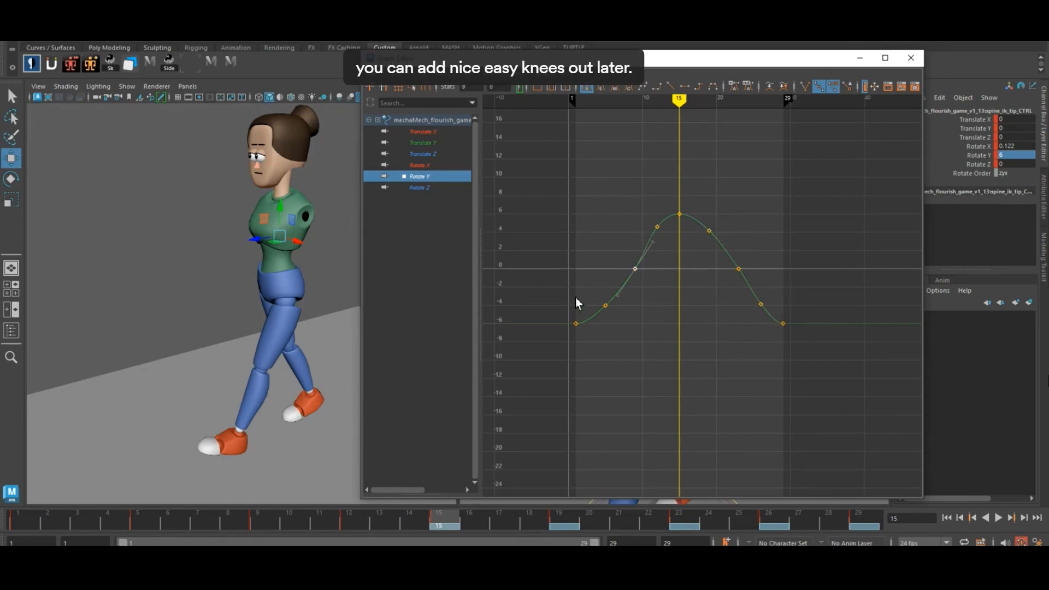
drag(576, 288, 771, 340)
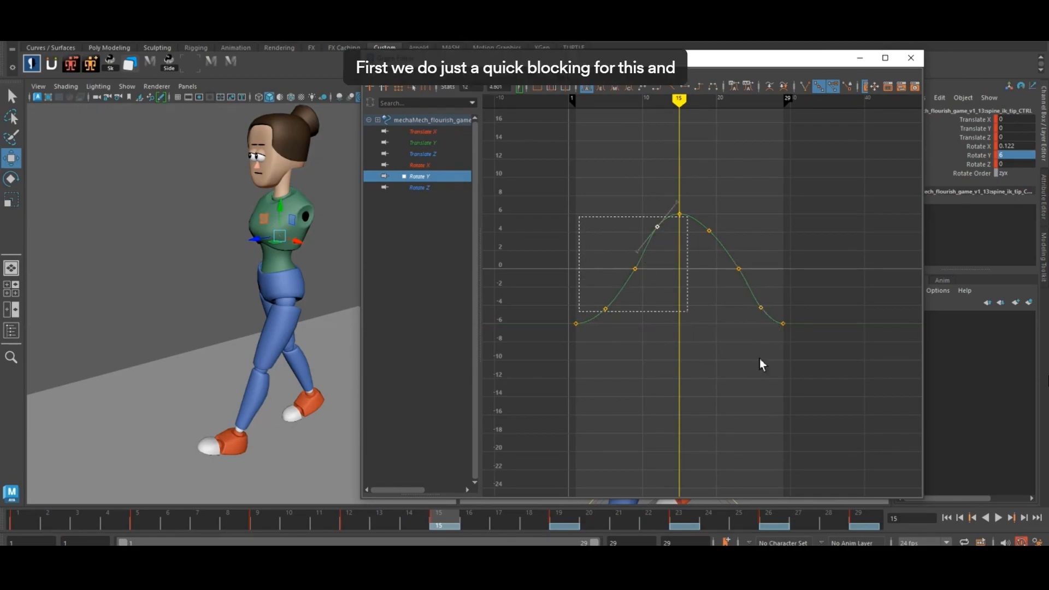
- Try deleting the chest's Rotate Y in-between keys, keeping only frames 1, 15 and 29, and undo the deletion
drag(760, 358, 768, 351)
key(Delete)
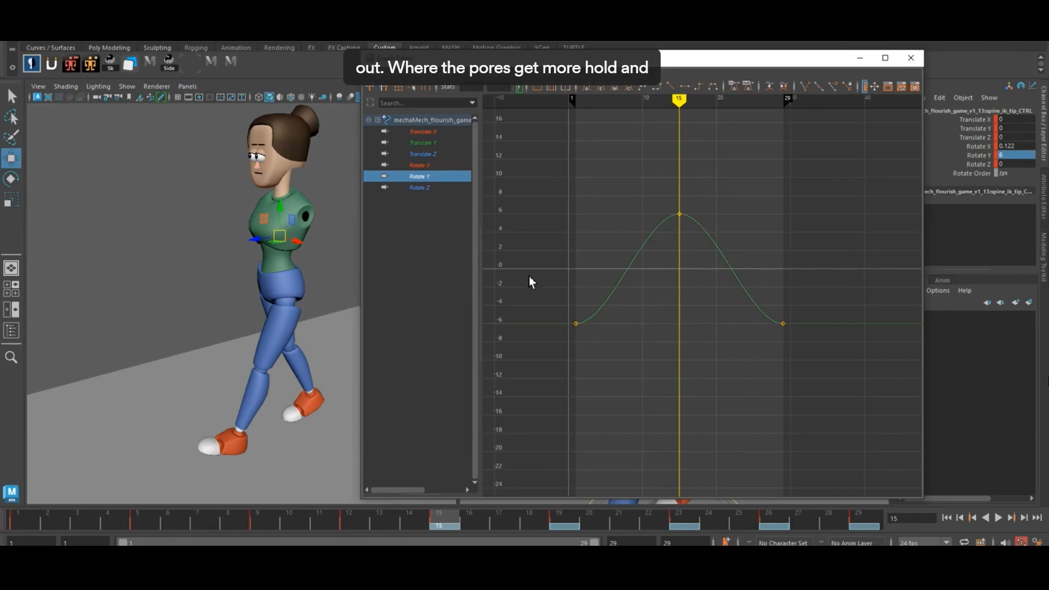
key(ctrl+z)
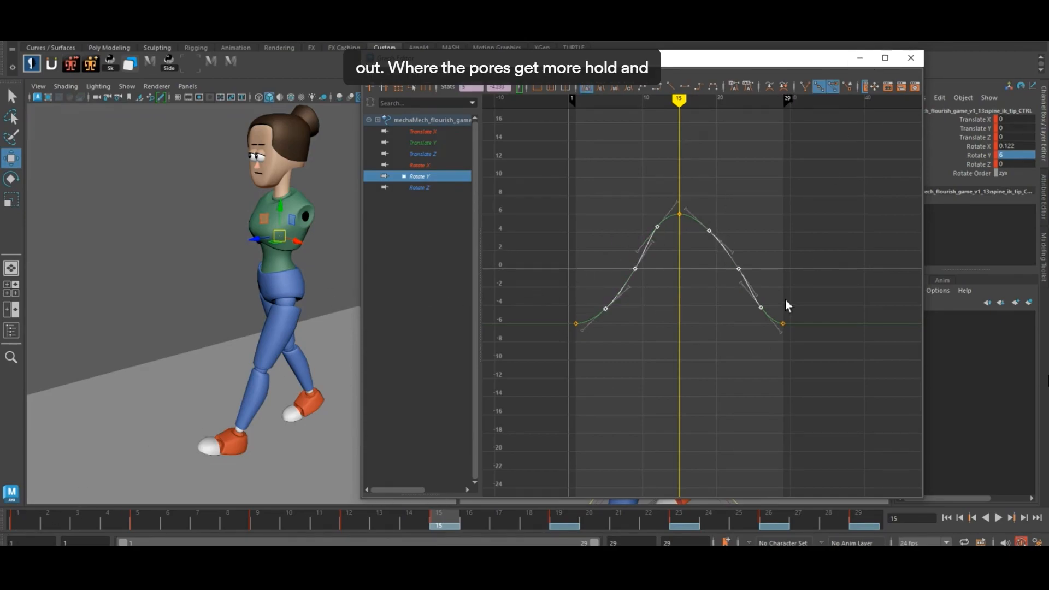
- Touch up the chest's Rotate Y keys around frames 5 and 12, and play back the walk from the front and side
drag(649, 220, 681, 247)
drag(608, 293, 614, 285)
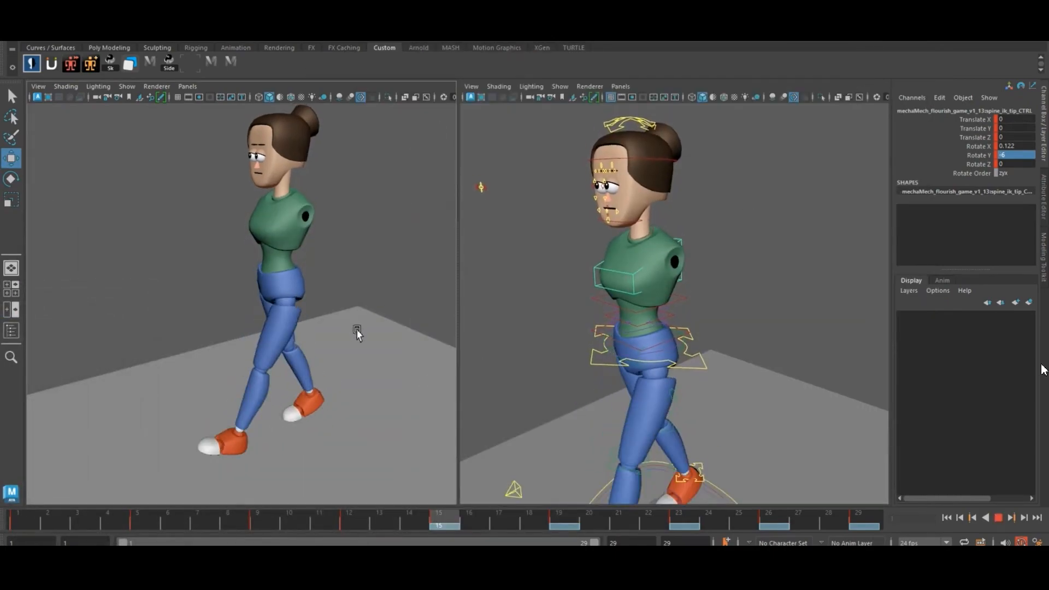
scroll(359, 328, down, 5)
mouse_move(359, 328)
alt+mouse_down()
mouse_move(391, 328)
mouse_move(370, 338)
alt+mouse_up()
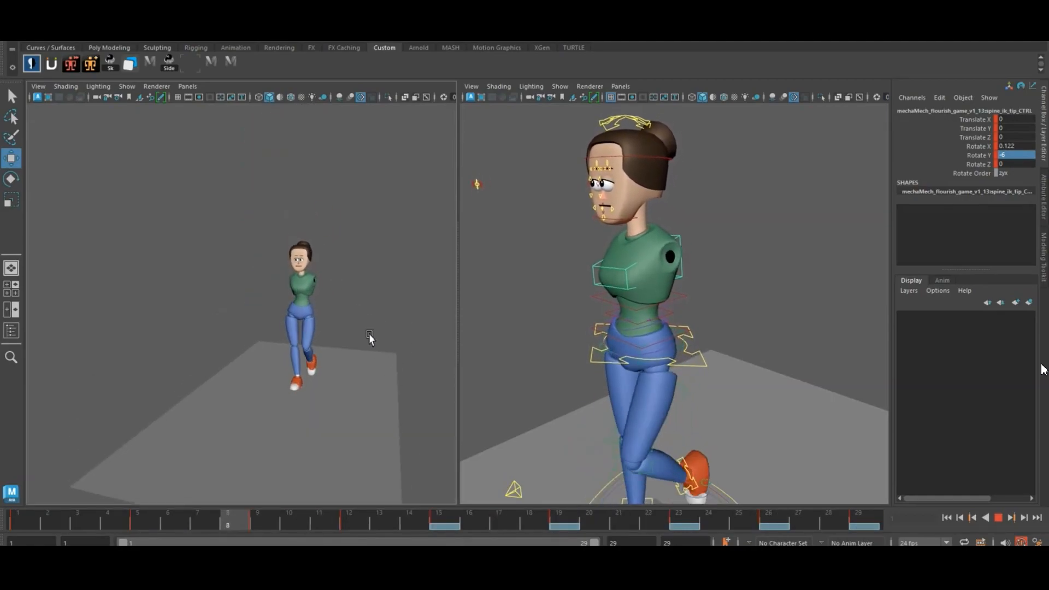
scroll(369, 339, up, 5)
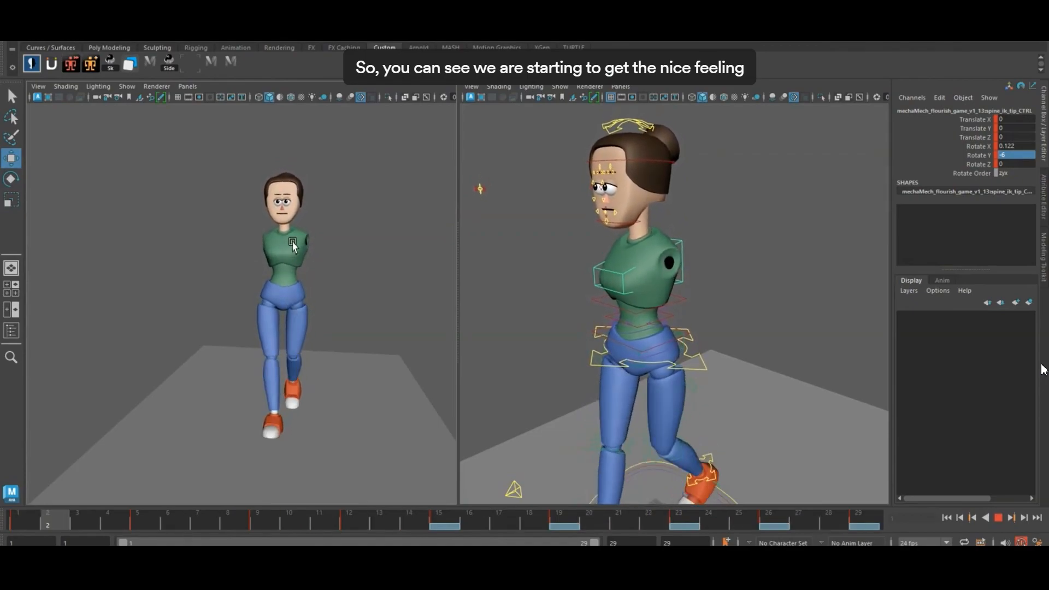
alt+drag(305, 301, 251, 344)
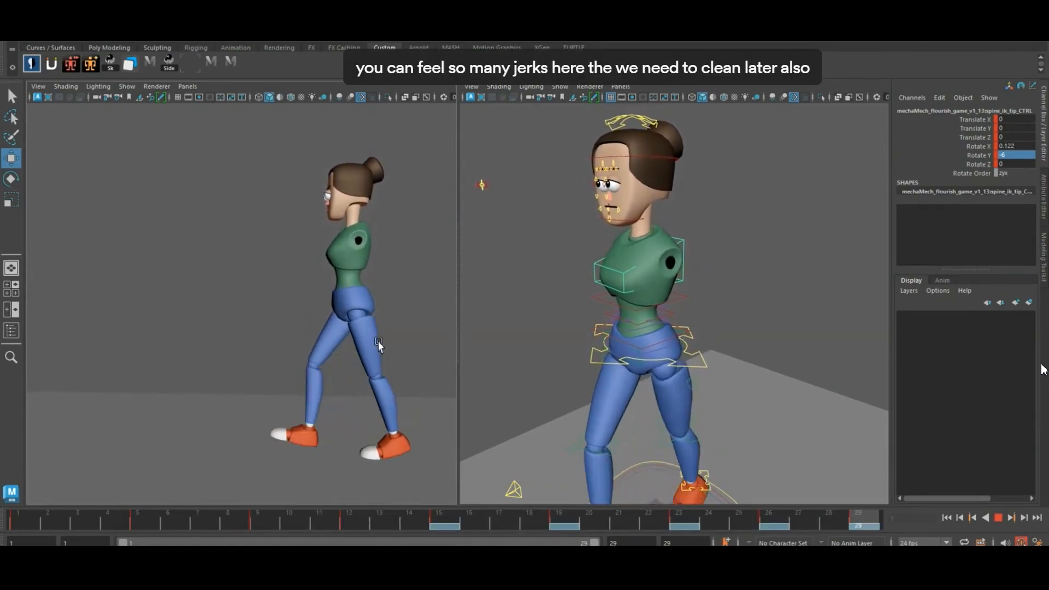
alt+drag(361, 386, 407, 387)
click(998, 518)
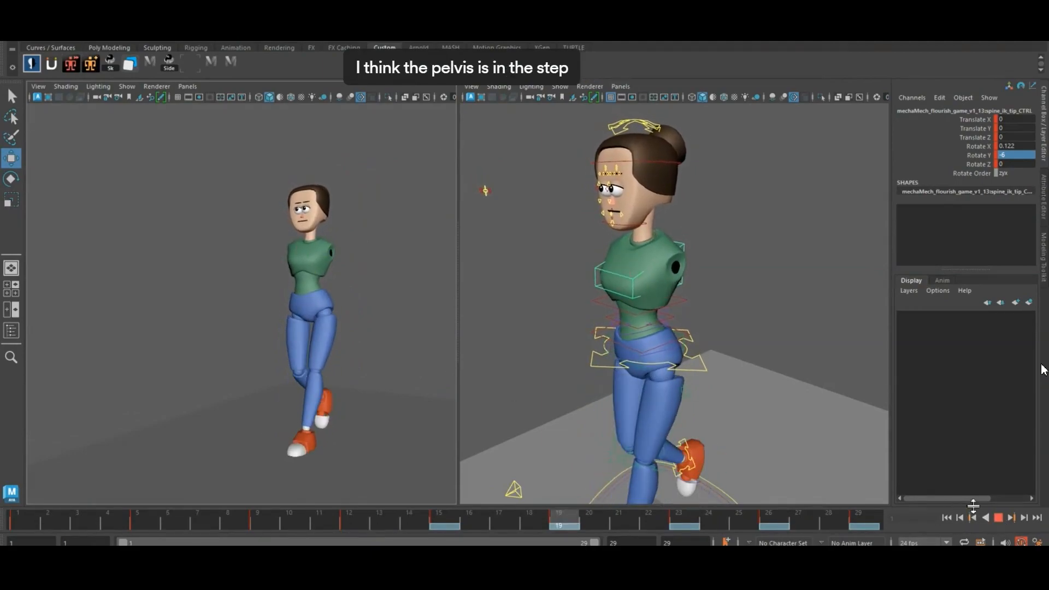
- Convert the stepped curves of the pelvis and the other body controls to smooth spline tangents, and close the Graph Editor
scroll(652, 364, up, 3)
scroll(661, 365, down, 6)
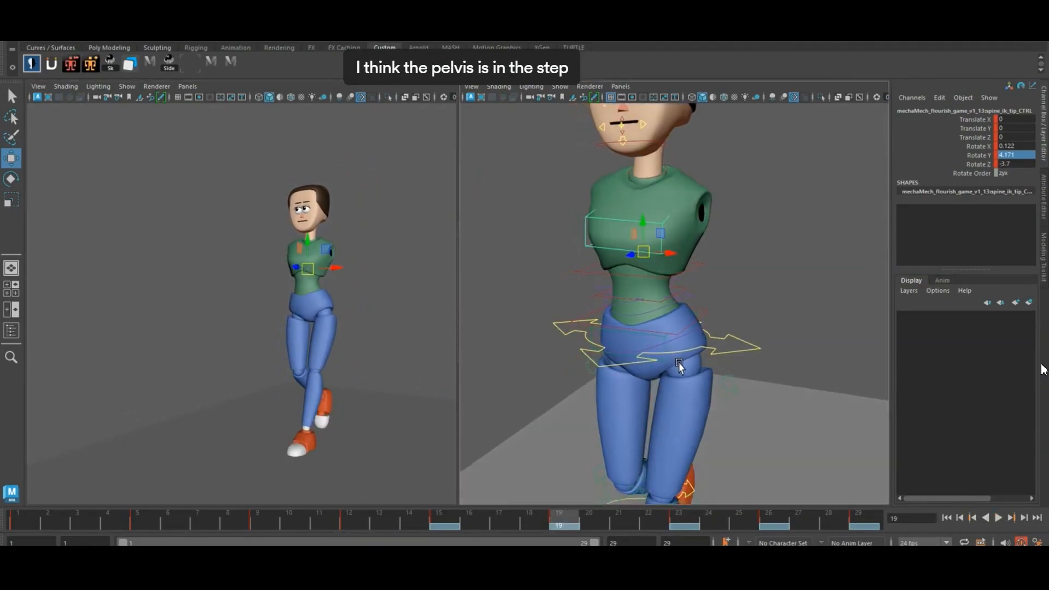
drag(581, 297, 793, 372)
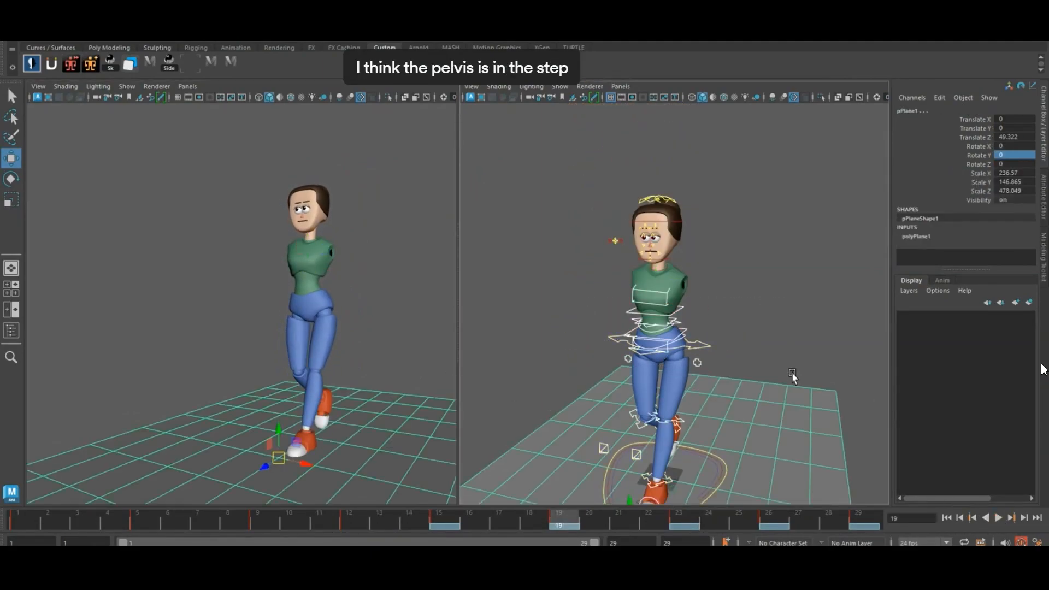
click(432, 139)
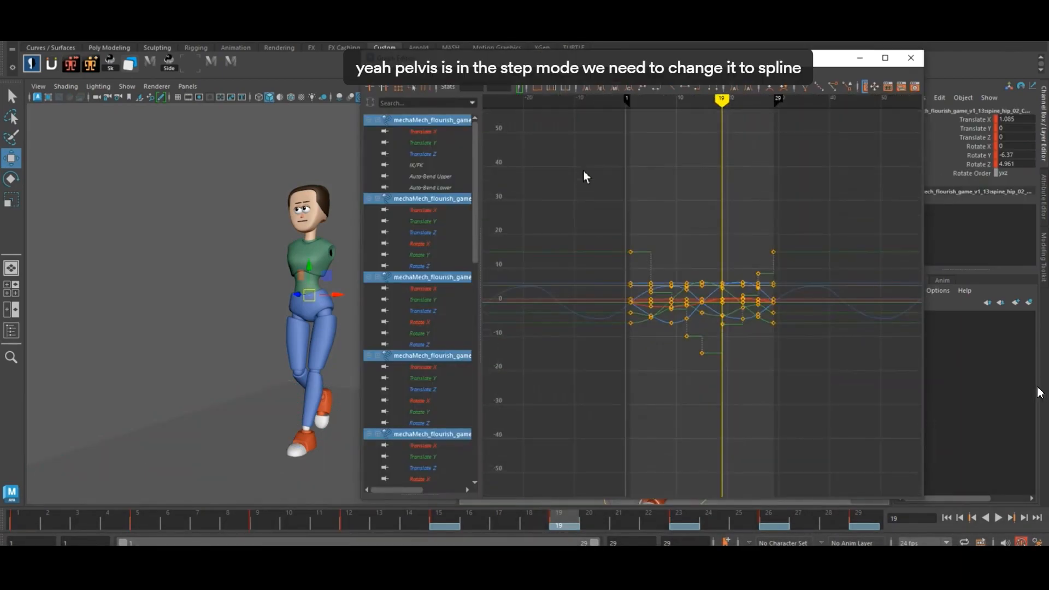
click(588, 88)
key(f)
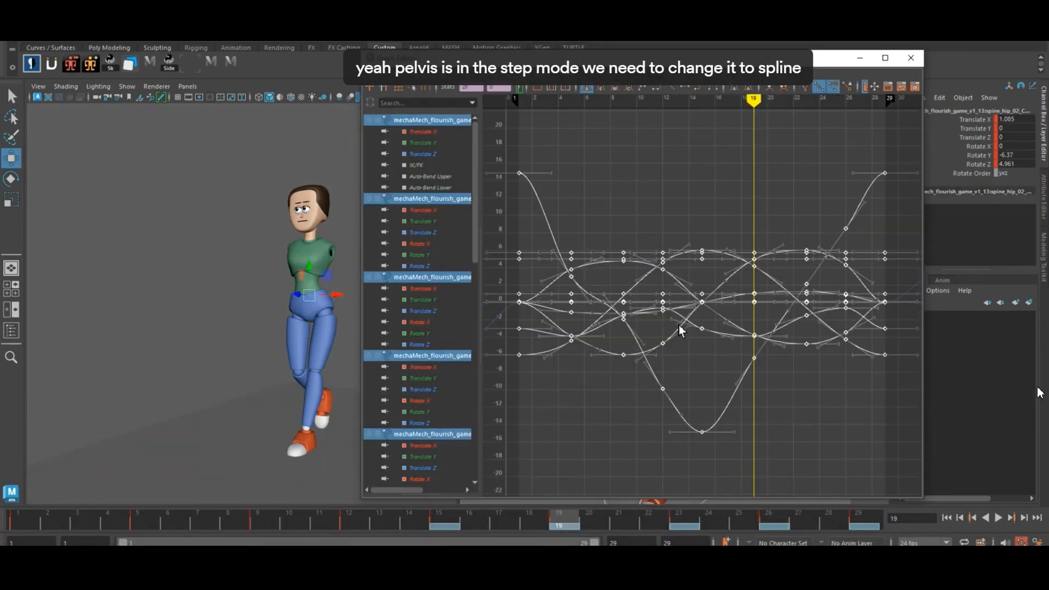
click(910, 58)
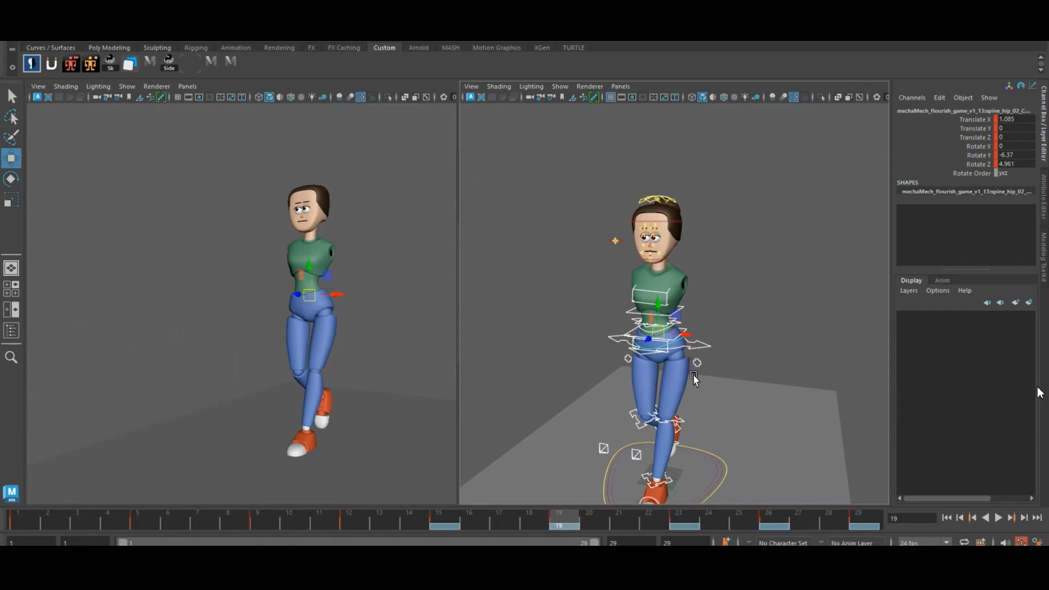
- Check the animation curves of the spine base control in the Graph Editor
scroll(694, 375, up, 3)
click(677, 350)
click(656, 341)
key(alt+g)
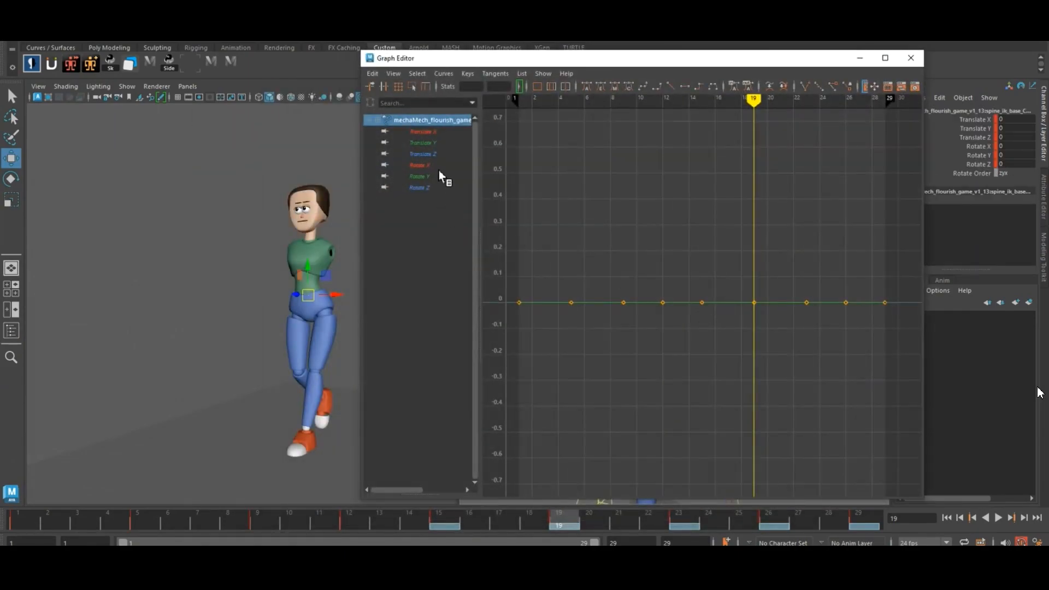
click(429, 154)
drag(426, 132, 427, 188)
click(911, 57)
scroll(719, 347, up, 3)
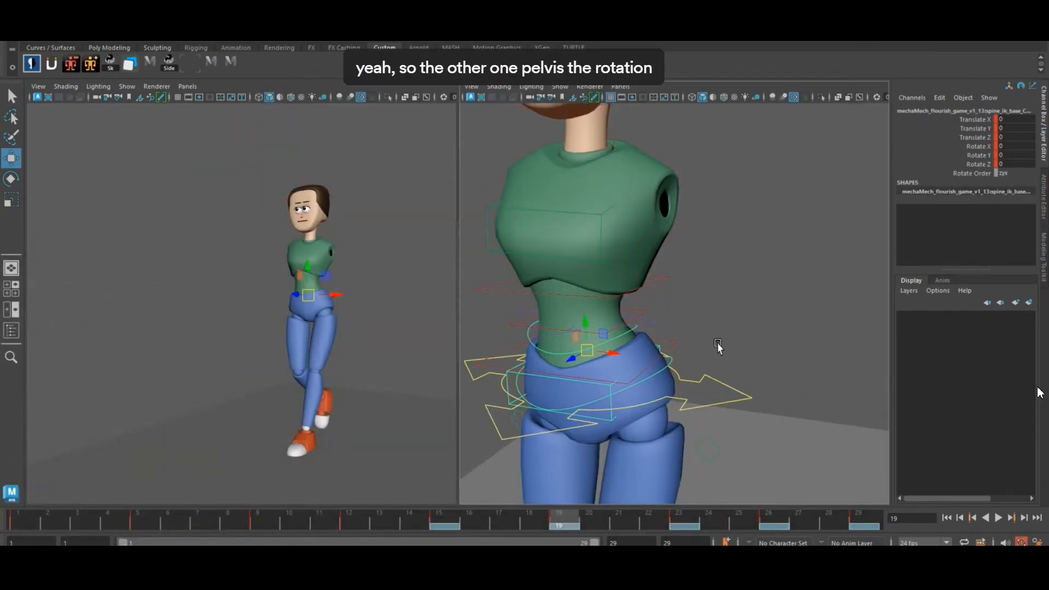
- Reshape the hip control's Rotate Y curve: raise the keys at frames 5 and 26 to about 10 and lower frame 19 to about -10
click(718, 347)
click(623, 399)
key(alt+g)
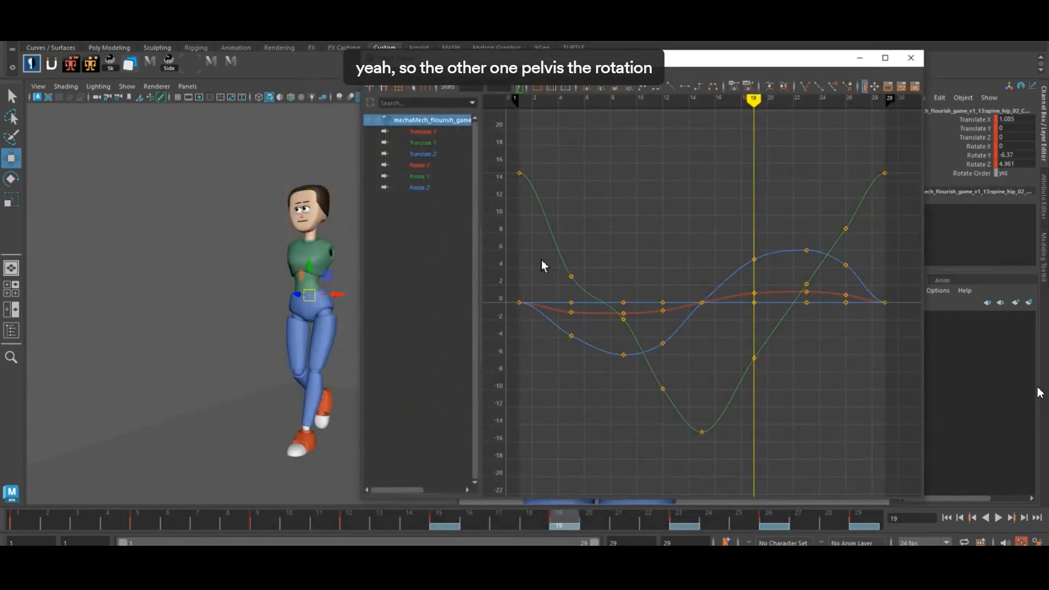
click(418, 176)
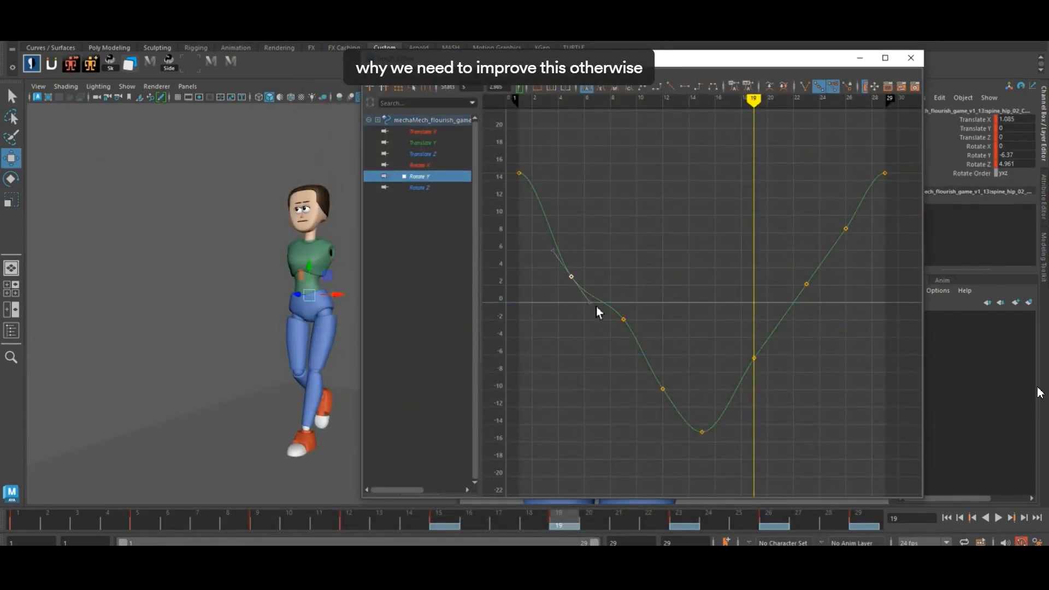
middle_drag(639, 318, 646, 226)
drag(777, 385, 776, 383)
middle_drag(801, 352, 805, 382)
- Delete the hip's Rotate Y keys at frames 9 and 23, lower frames 12 and 19 to about -11, and play back the walk
click(663, 389)
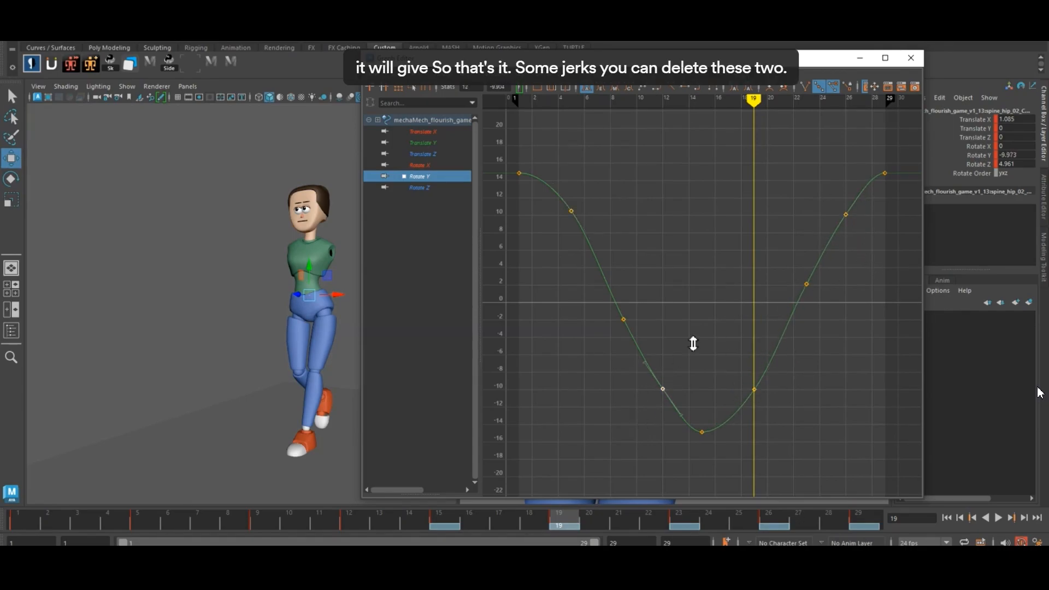
drag(516, 283, 929, 313)
click(623, 319)
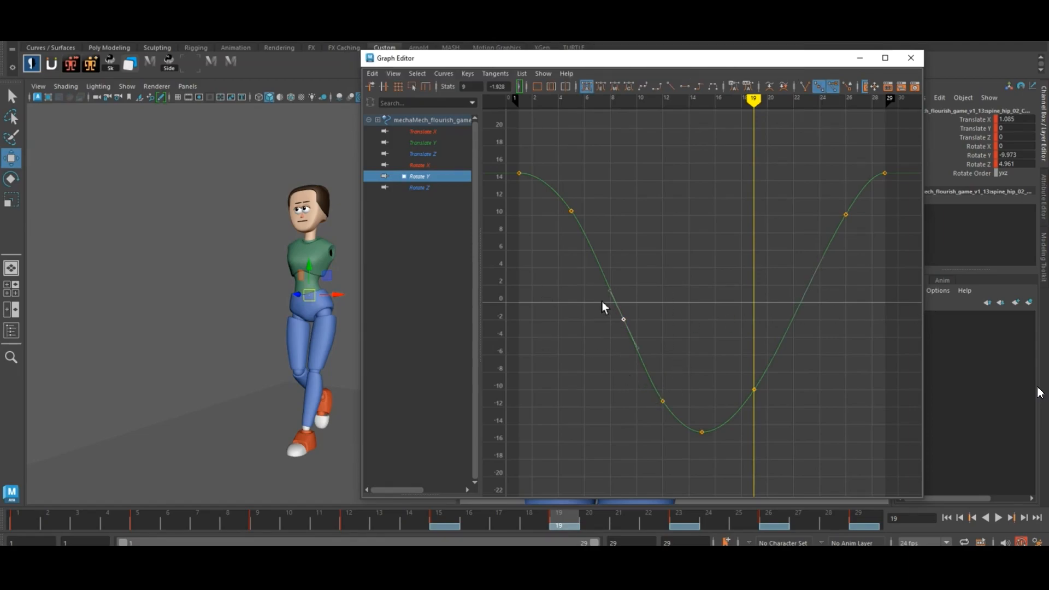
drag(617, 353, 783, 409)
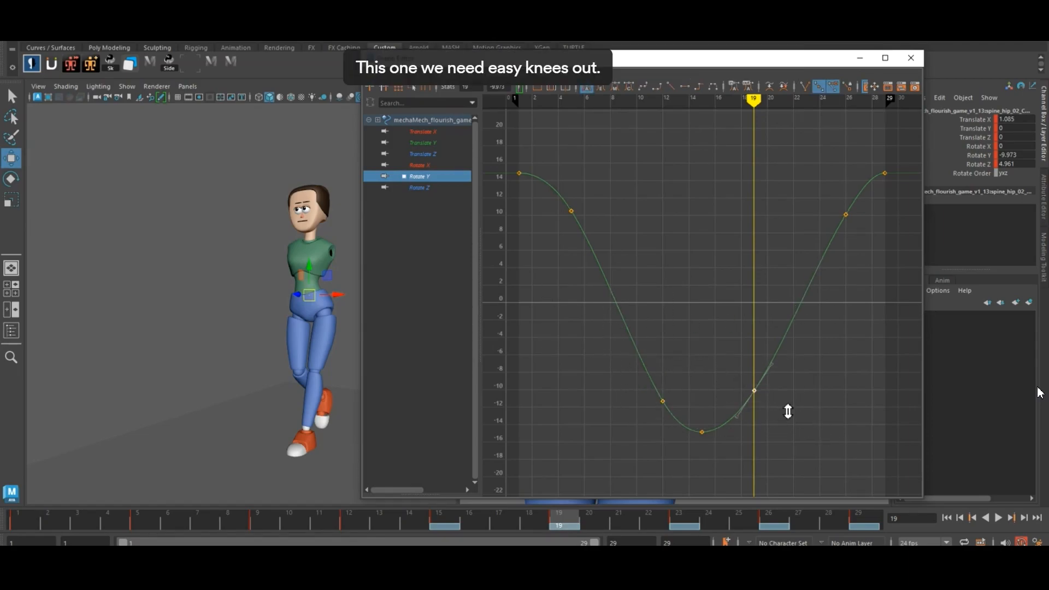
shift+middle_drag(788, 412, 788, 417)
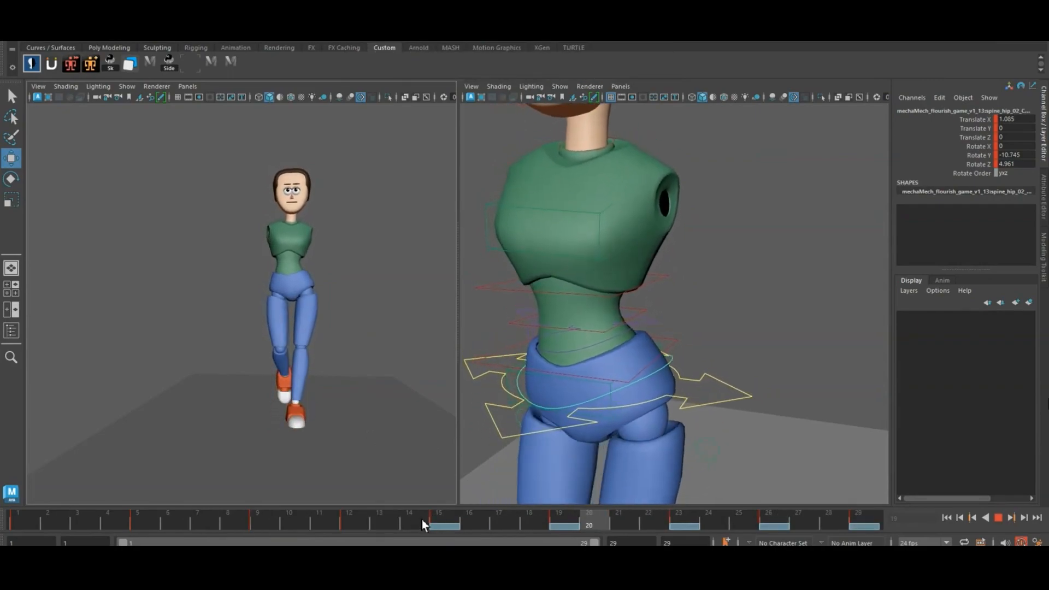
alt+drag(294, 293, 307, 316)
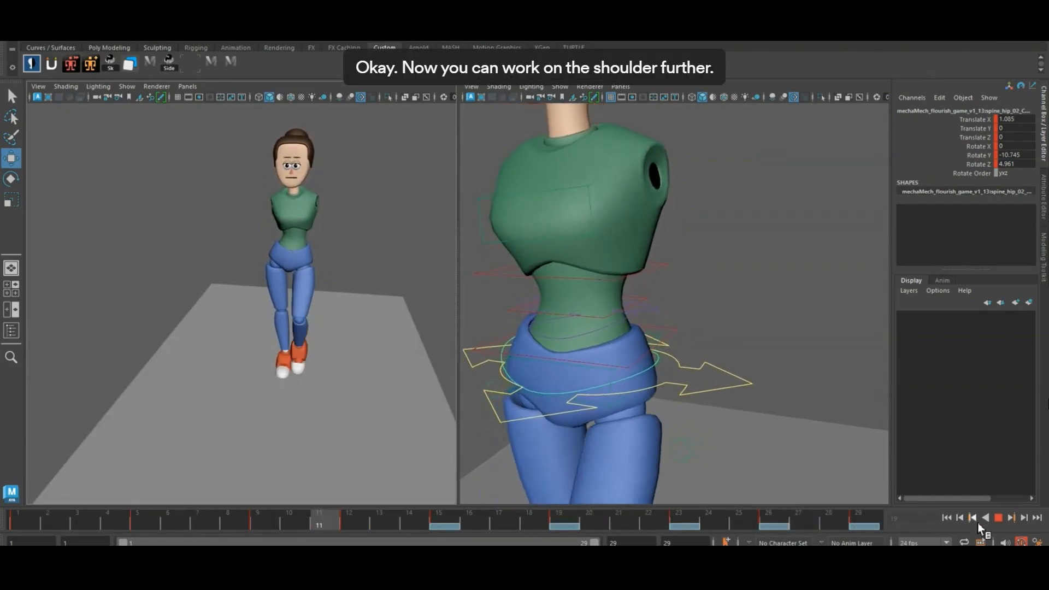
click(999, 519)
- Turn on the left and right arm visibility on the character's options control
alt+drag(593, 249, 706, 241)
scroll(636, 299, down, 4)
scroll(636, 299, down, 2)
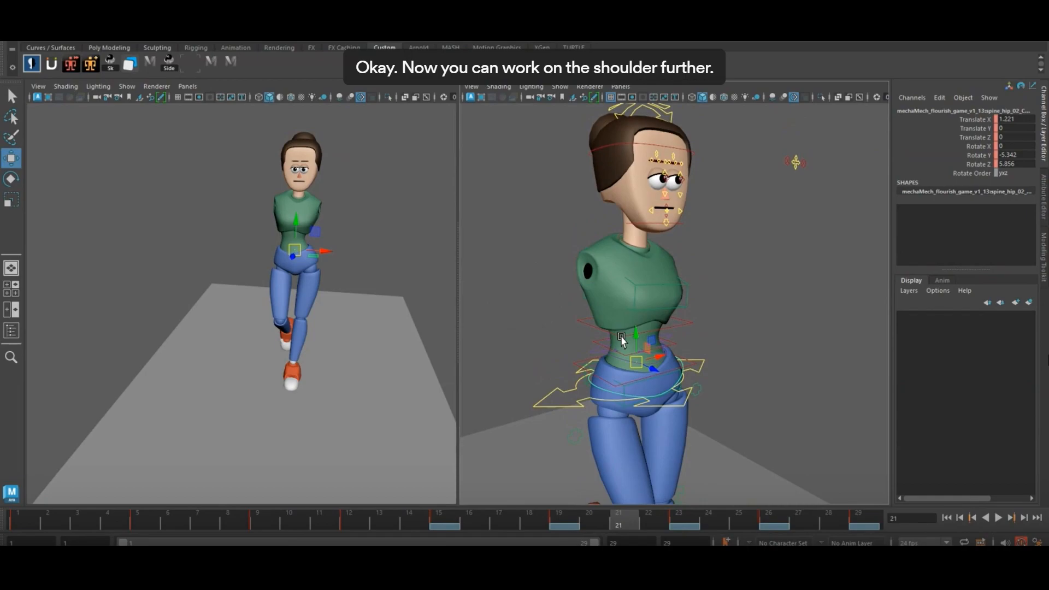
alt+drag(683, 323, 662, 310)
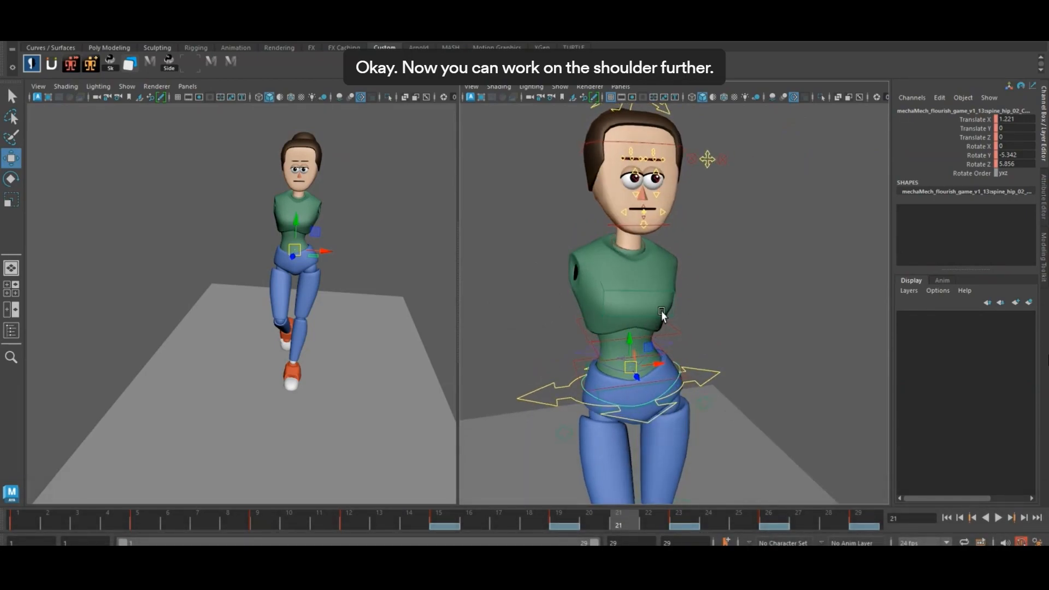
scroll(651, 405, down, 6)
alt+middle_drag(651, 405, 655, 339)
scroll(685, 465, up, 3)
click(632, 405)
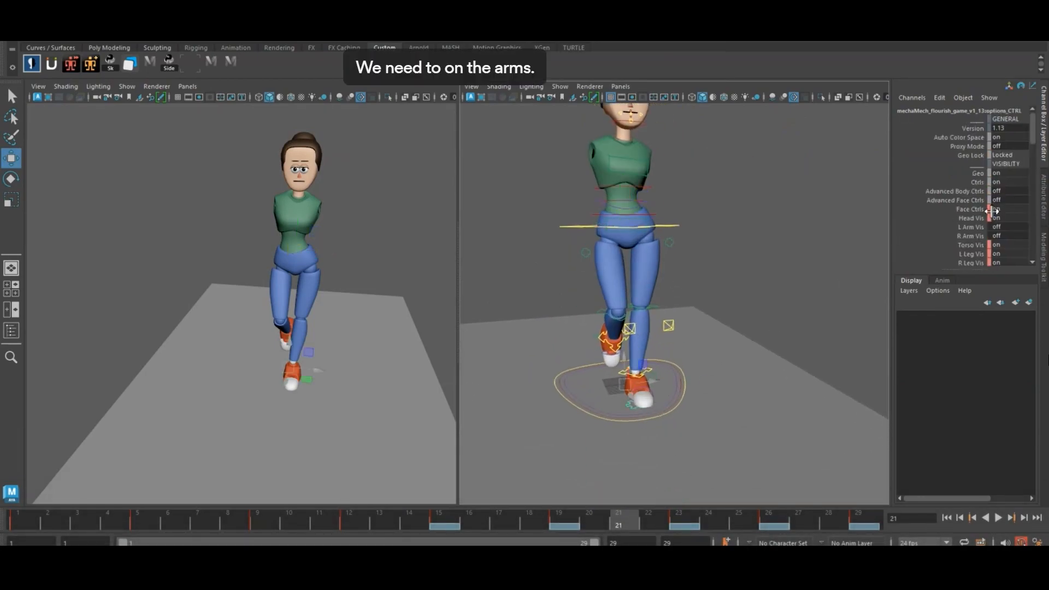
drag(975, 227, 972, 233)
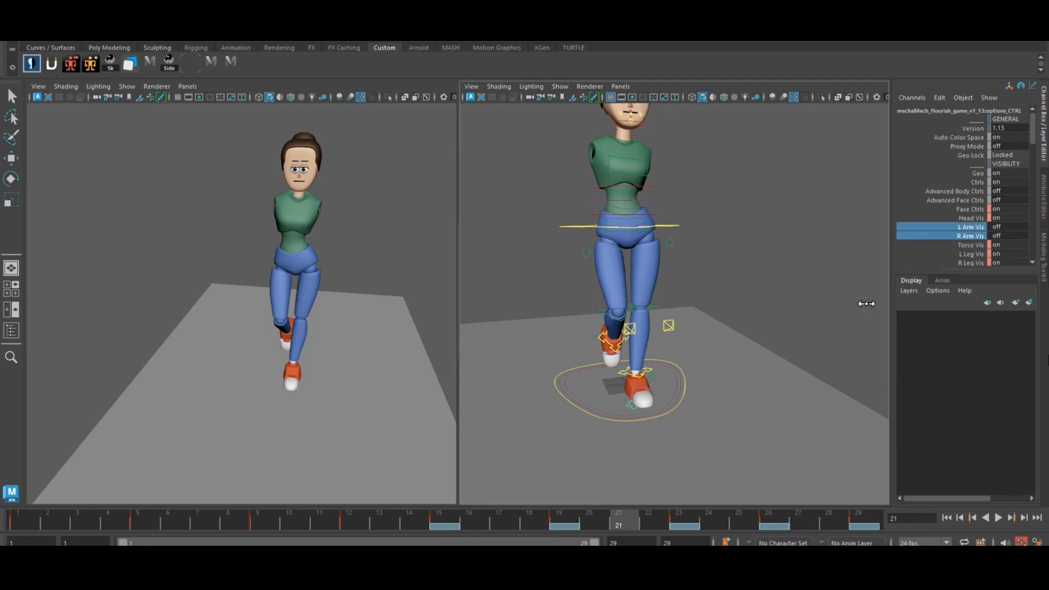
middle_drag(863, 302, 580, 277)
alt+middle_drag(600, 223, 580, 286)
scroll(582, 273, up, 3)
- Try rotating the right clavicle control at frame 21, and undo the rotation
click(605, 239)
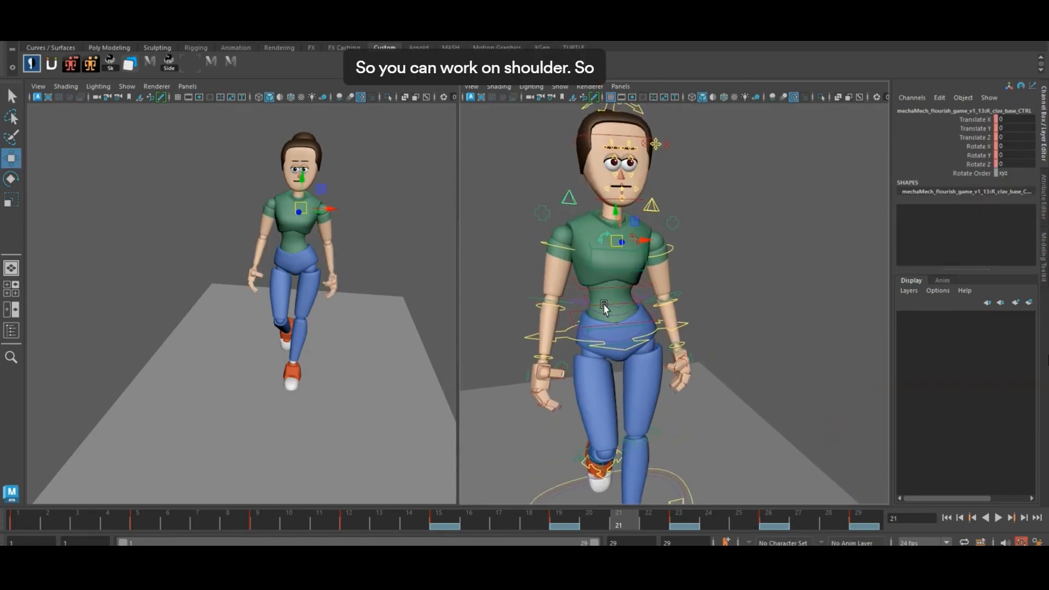
key(e)
mouse_move(590, 252)
mouse_down()
mouse_move(580, 273)
mouse_move(583, 241)
mouse_up()
key(ctrl+z)
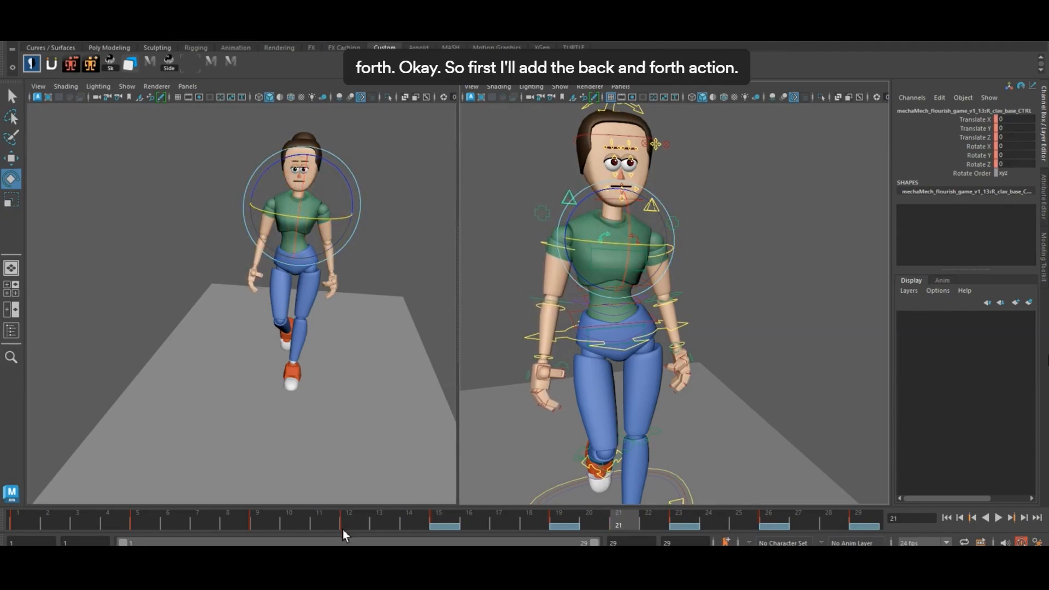
- Play back the walk and examine the left shoulder and arm swing from the side at frame 12
key(alt+v)
mouse_move(166, 527)
mouse_down()
mouse_move(352, 532)
mouse_move(40, 529)
mouse_move(445, 524)
mouse_move(361, 516)
mouse_up()
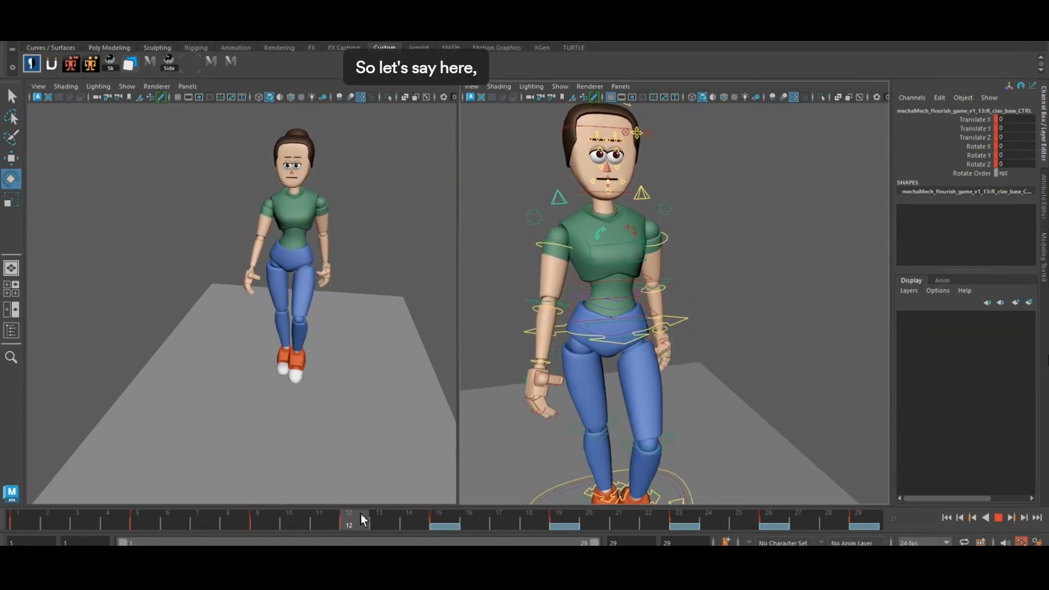
alt+drag(749, 316, 691, 313)
click(746, 235)
click(571, 241)
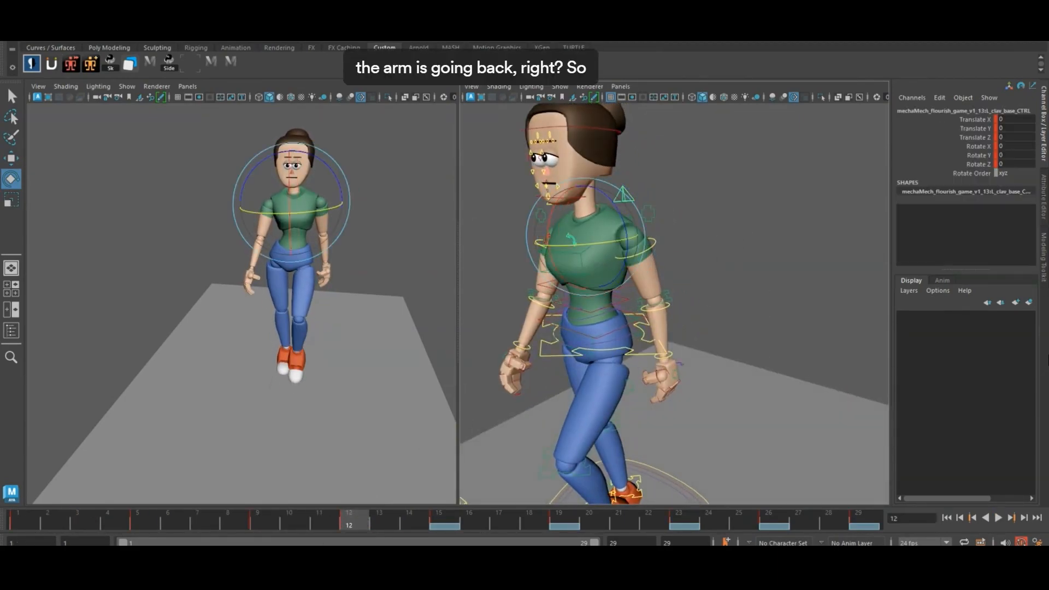
- Set the right clavicle control's Rotate Y to 6 at frame 1
drag(264, 522, 23, 511)
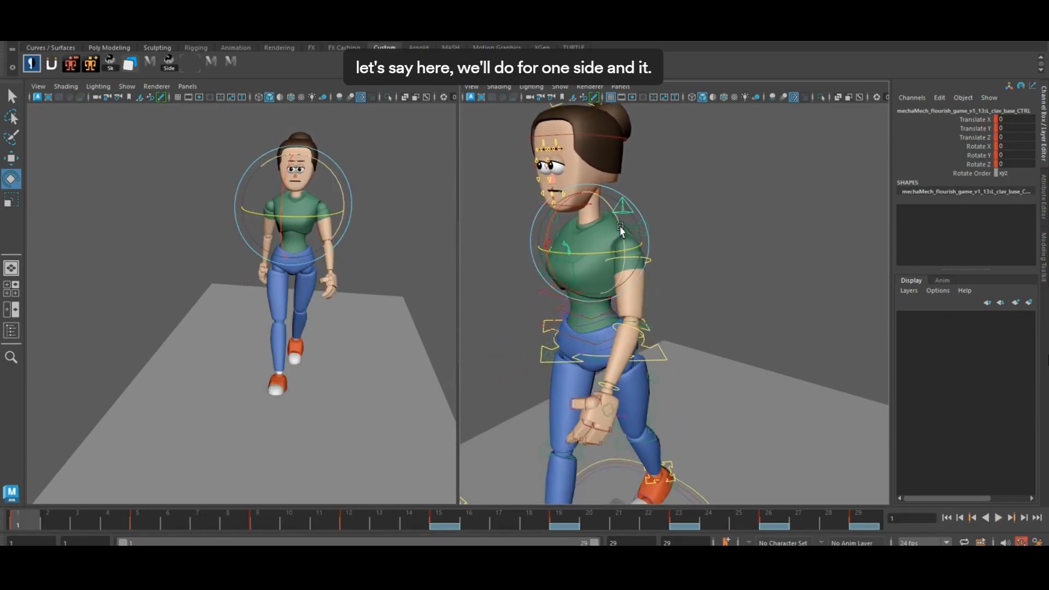
alt+drag(609, 255, 597, 256)
key(w)
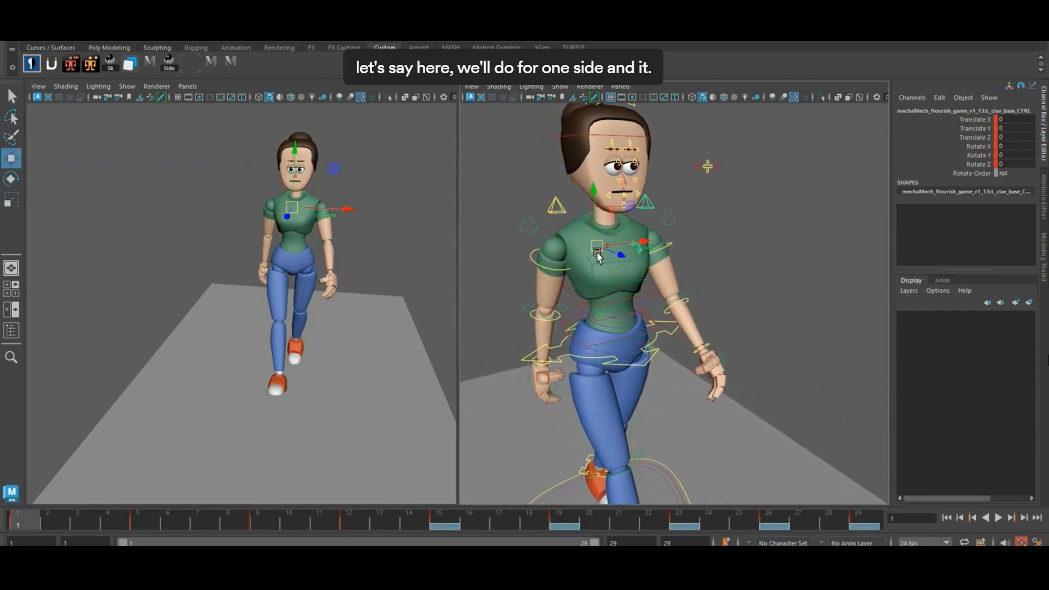
click(716, 242)
click(612, 276)
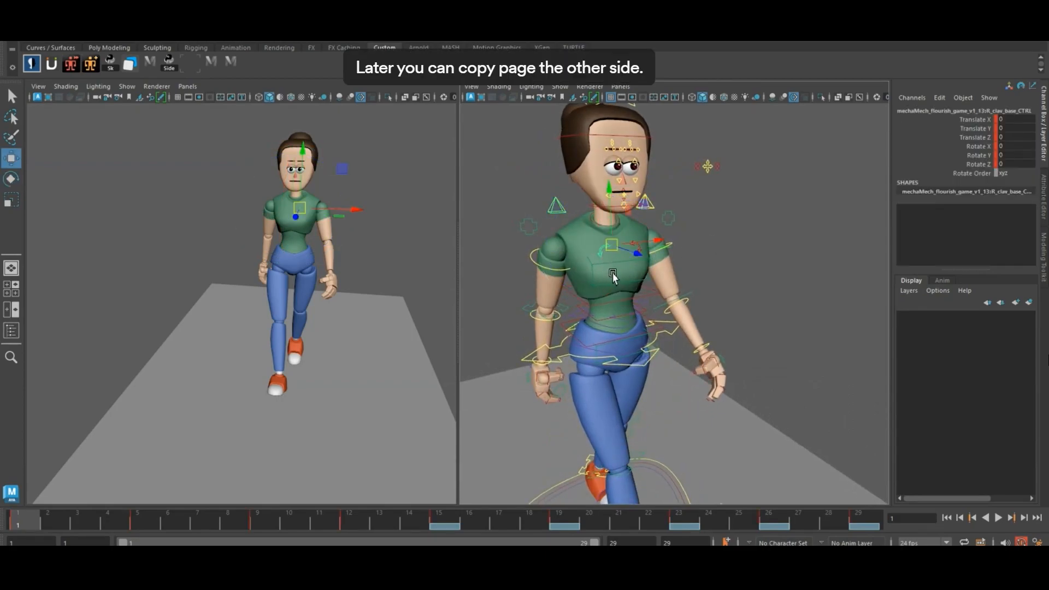
click(979, 146)
drag(615, 255, 605, 253)
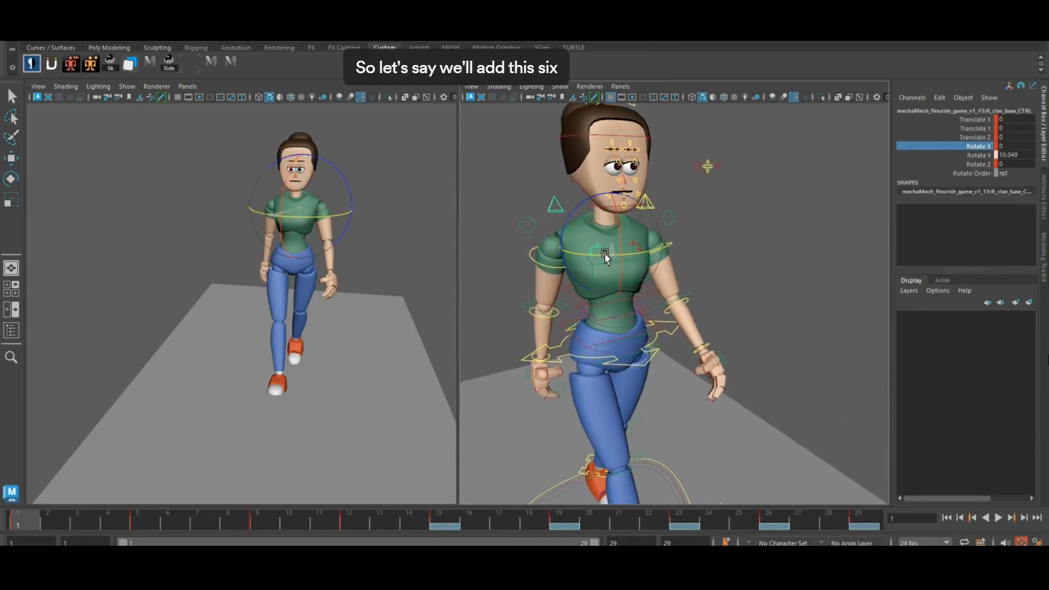
double_click(1017, 155)
text(6)
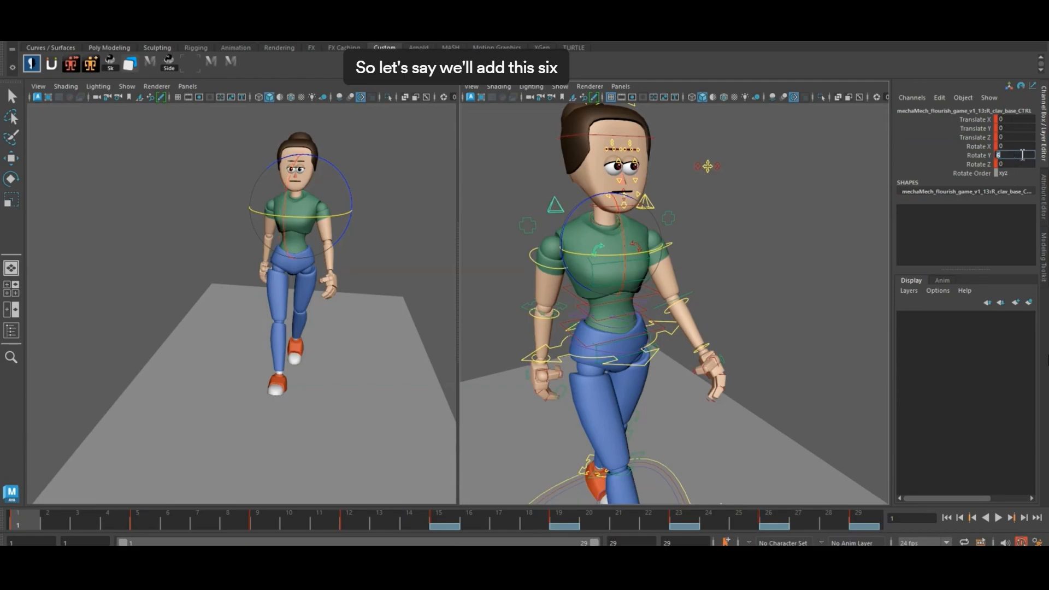
- Set the right clavicle's Rotate Y to -6 at frame 15 and 6 at frame 29
click(441, 524)
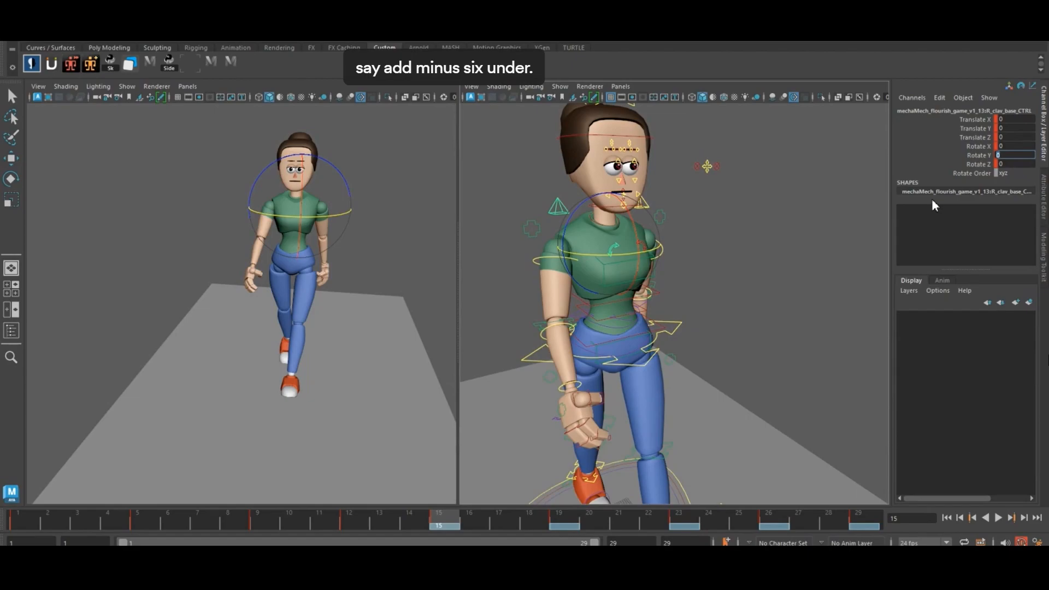
text(-6)
key(Return)
click(861, 523)
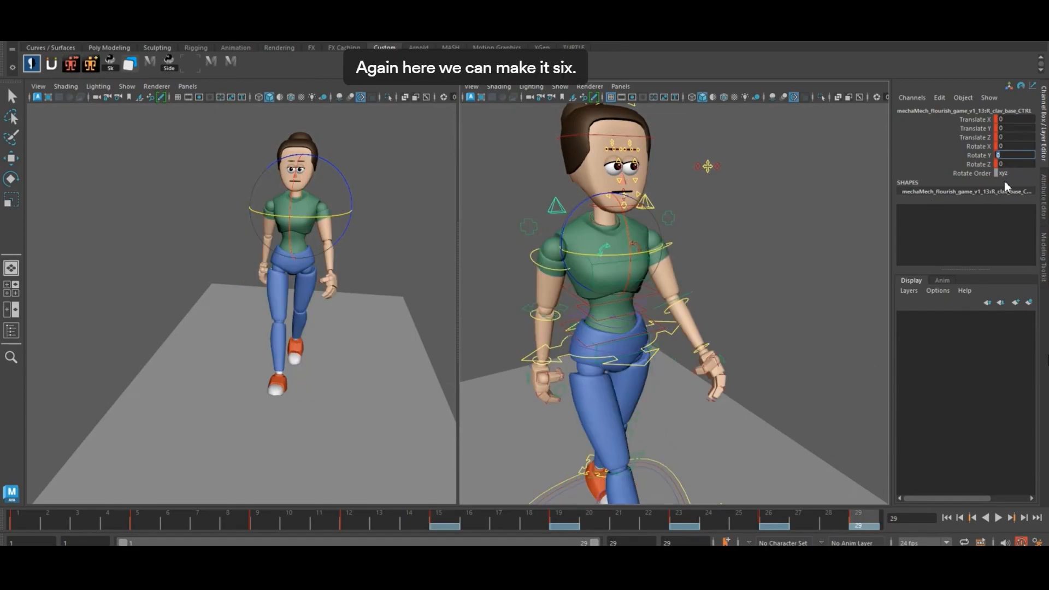
key(Return)
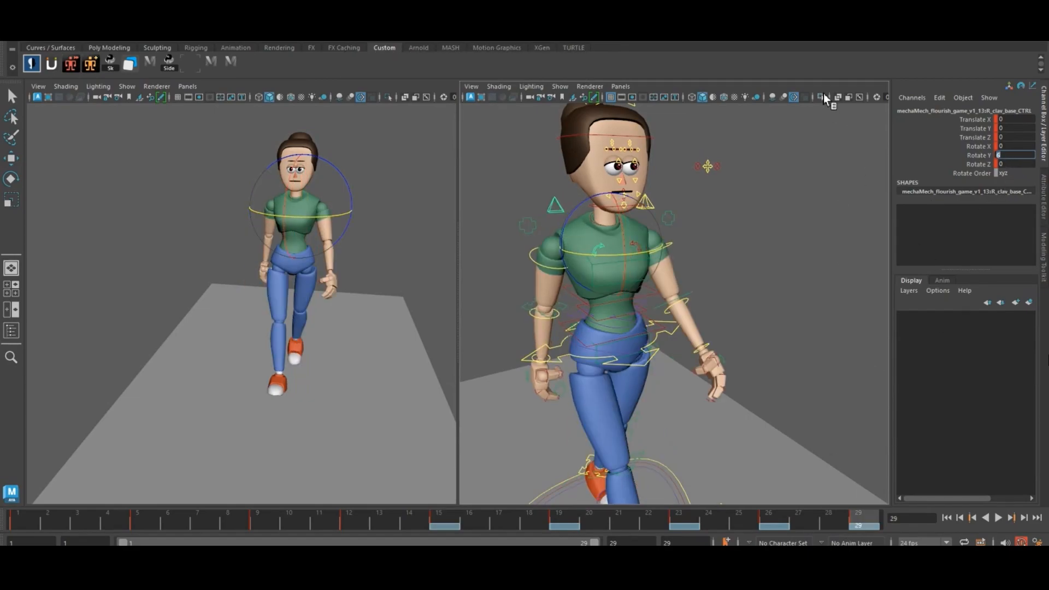
- Delete the right clavicle's Rotate Y keys at frames 9 and 23 in the Graph Editor
key(ctrl+g)
click(407, 179)
key(f)
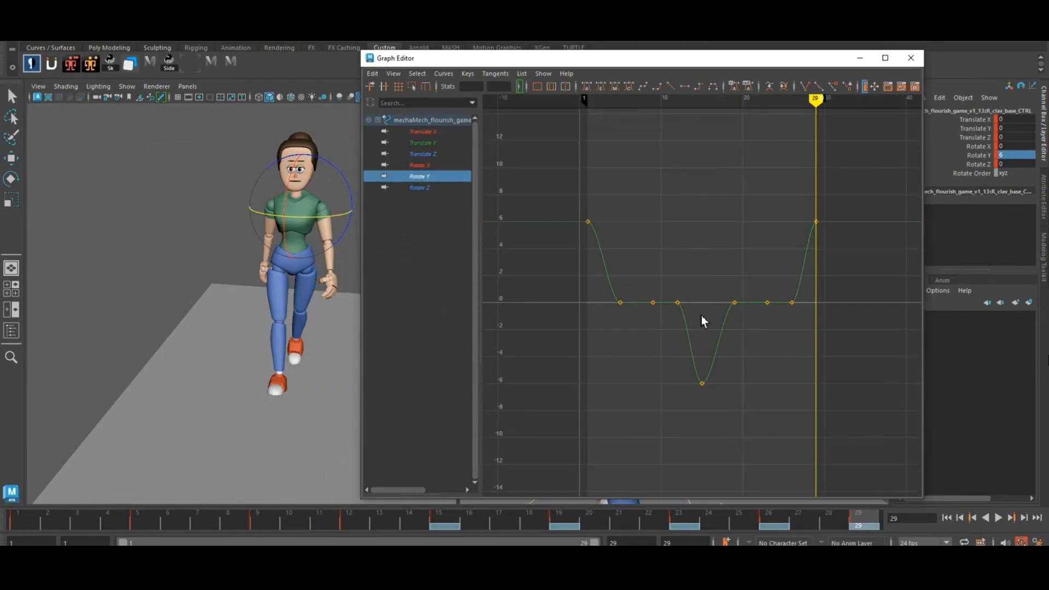
drag(844, 315, 843, 316)
key(w)
drag(666, 280, 737, 337)
drag(632, 288, 674, 321)
shift+drag(782, 331, 780, 330)
key(Delete)
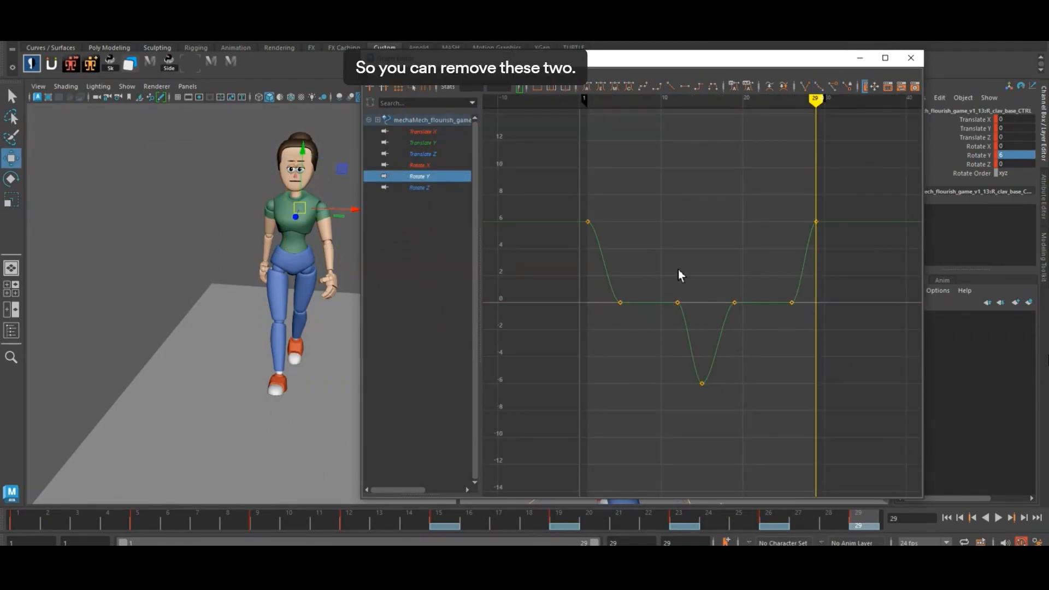
- Smooth the clavicle's Rotate Y curve: frames 12 and 19 about -4.2, frames 5 and 26 about 3.9, and close the Graph Editor
drag(676, 269, 741, 336)
shift+middle_drag(760, 278, 763, 337)
drag(568, 283, 831, 347)
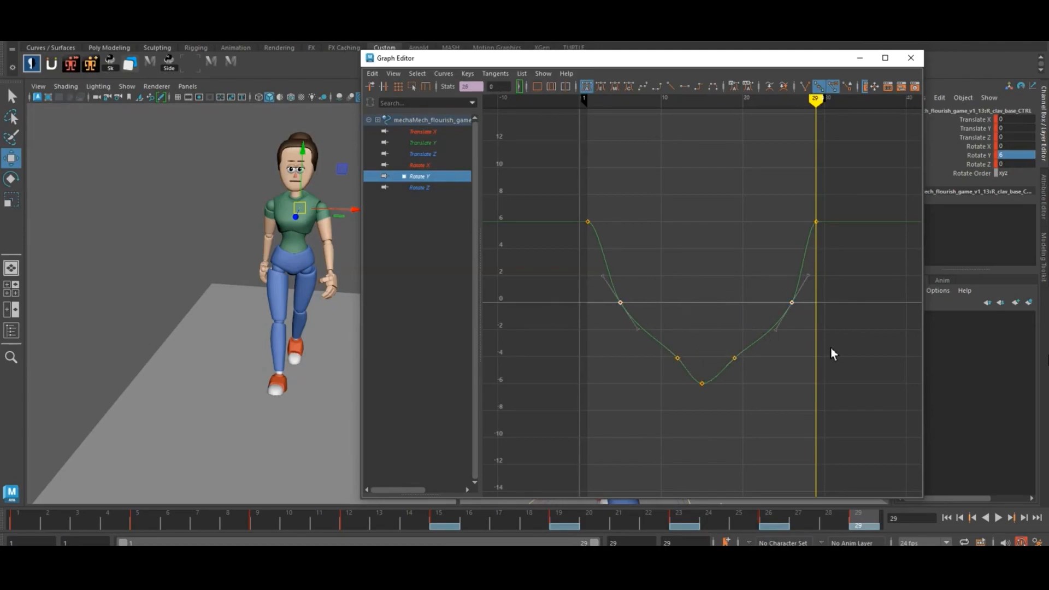
shift+middle_drag(831, 347, 840, 280)
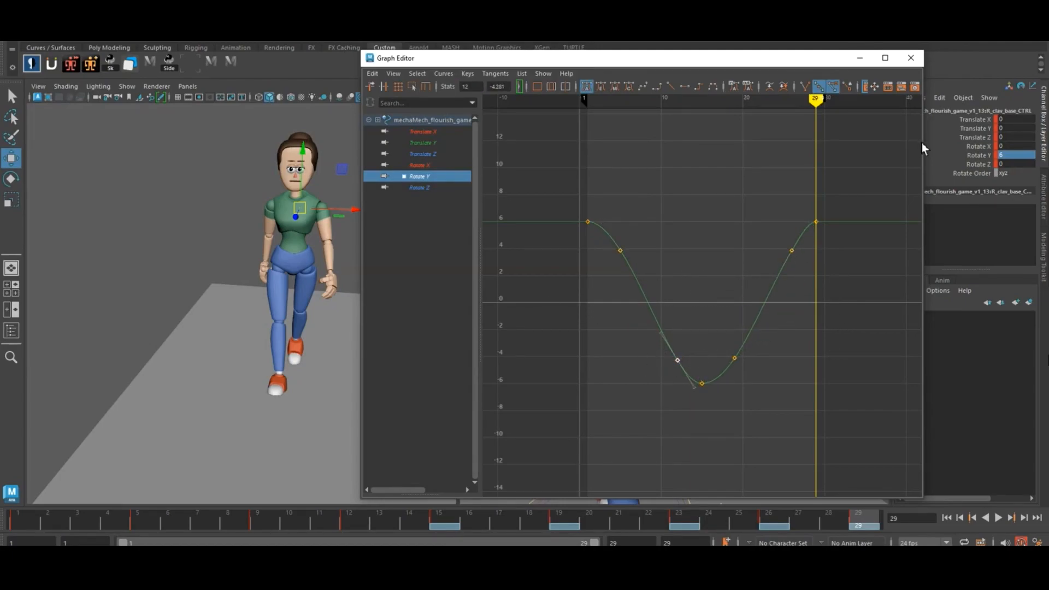
click(911, 58)
- Play back the walk and examine the shoulder motion from several angles
key(alt+v)
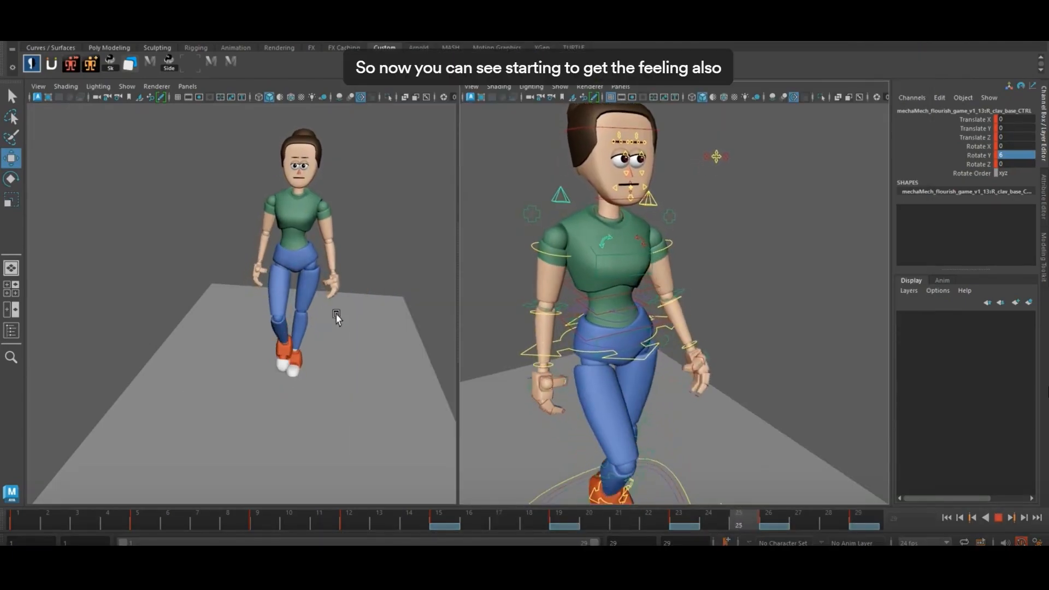
scroll(335, 318, down, 2)
alt+drag(330, 326, 424, 329)
alt+drag(353, 351, 211, 352)
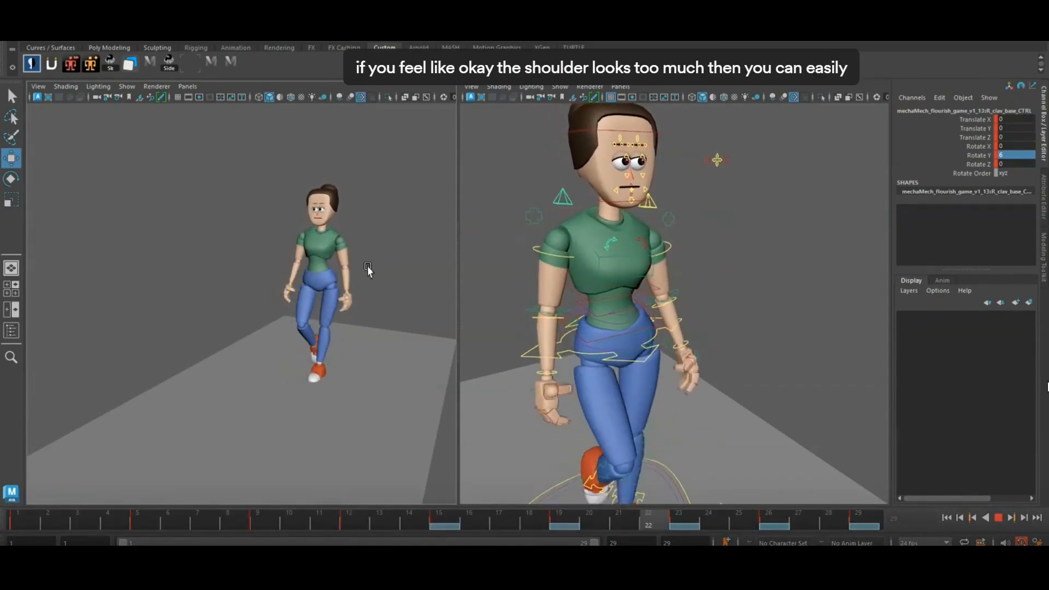
click(1000, 519)
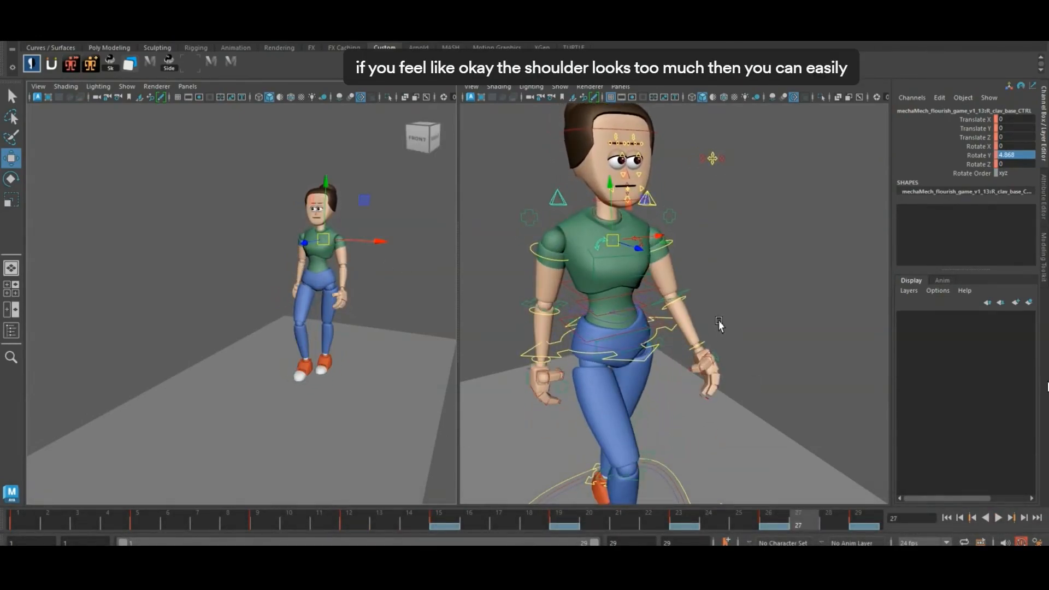
- Scale down all of the right clavicle's Rotate Y keys to soften the shoulder swing, and play back the walk
key(alt+Tab)
drag(558, 182, 953, 455)
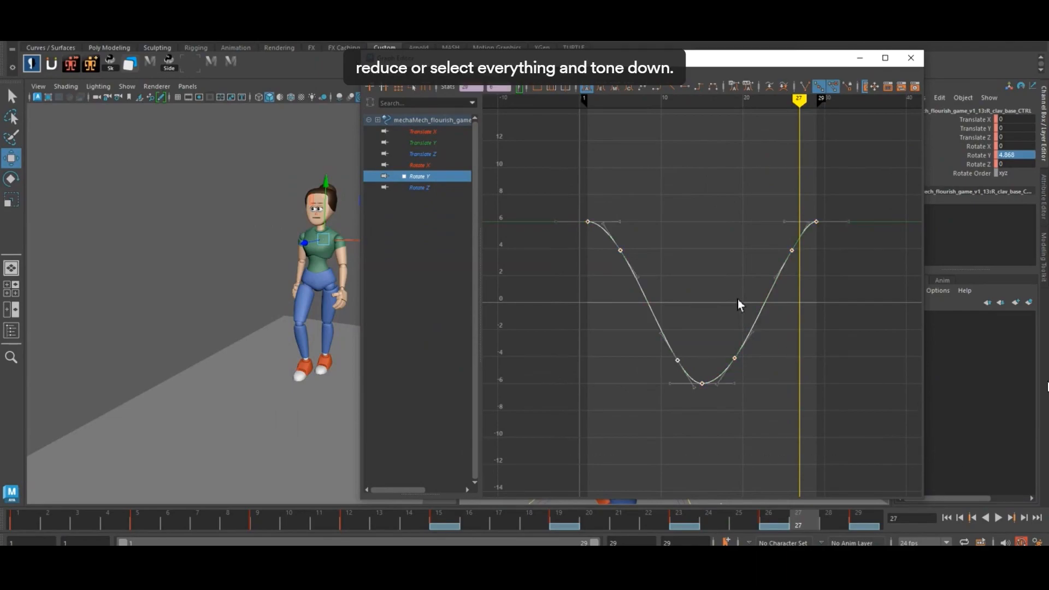
key(r)
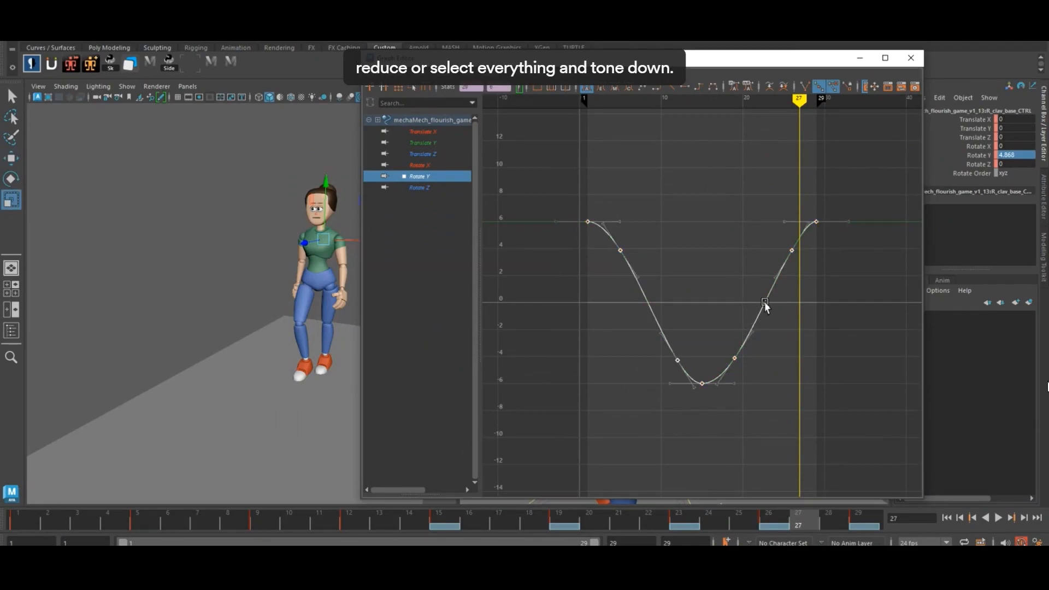
middle_drag(767, 304, 760, 318)
key(alt+Tab)
key(alt+v)
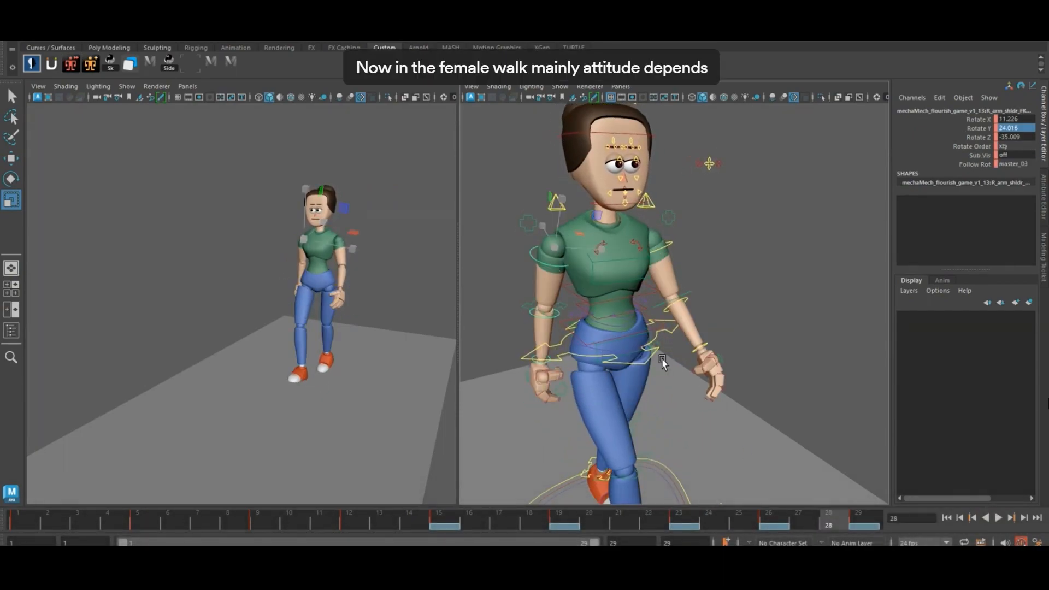
- Rotate the right upper arm farther back at frame 1, to about -10.3, 39.6 and -46.8 in X, Y and Z
key(e)
drag(576, 260, 593, 256)
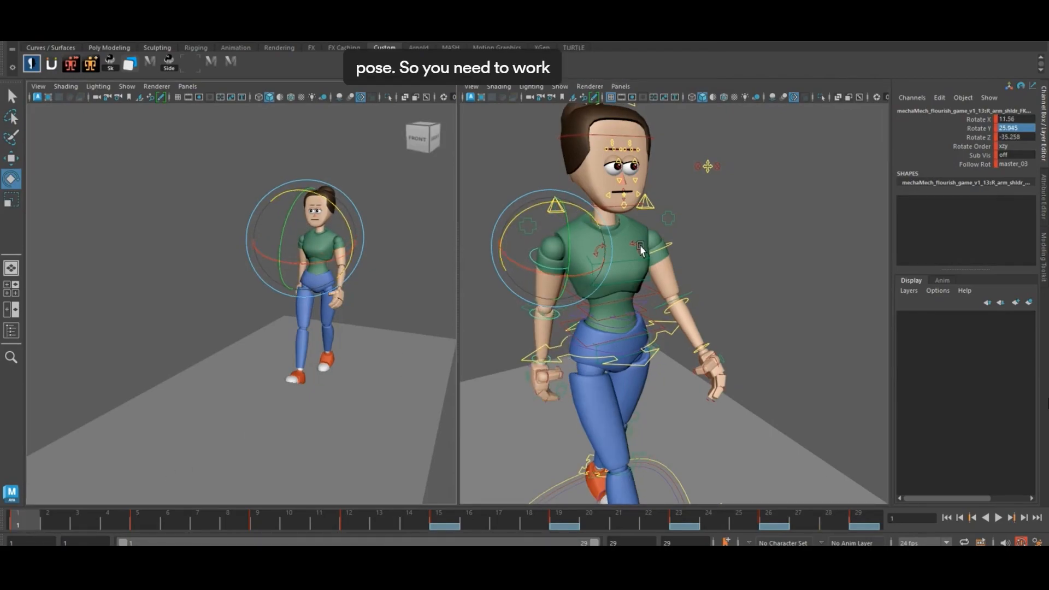
click(561, 306)
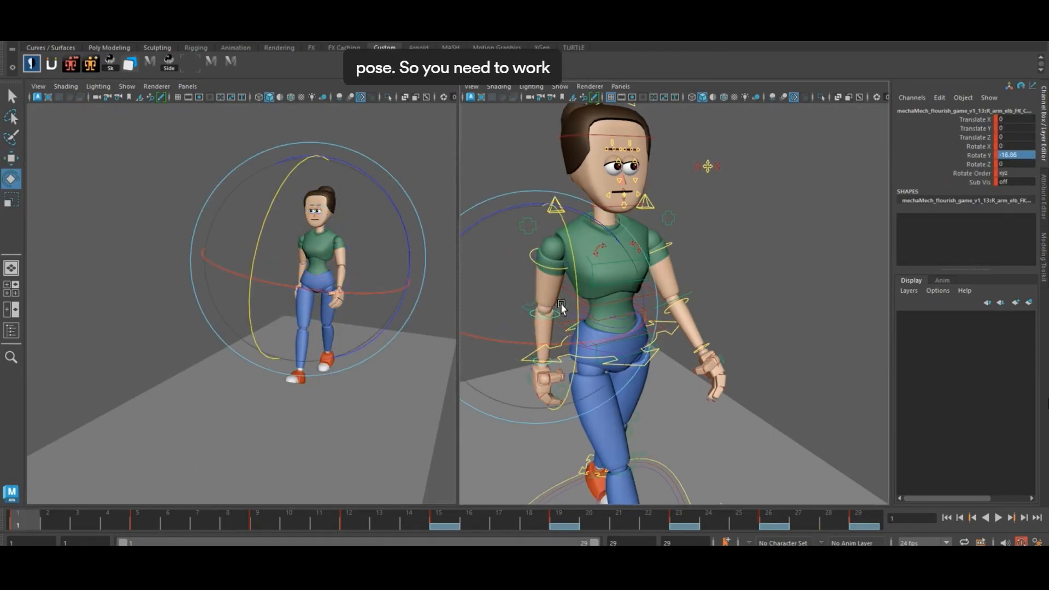
click(628, 307)
drag(629, 307, 672, 265)
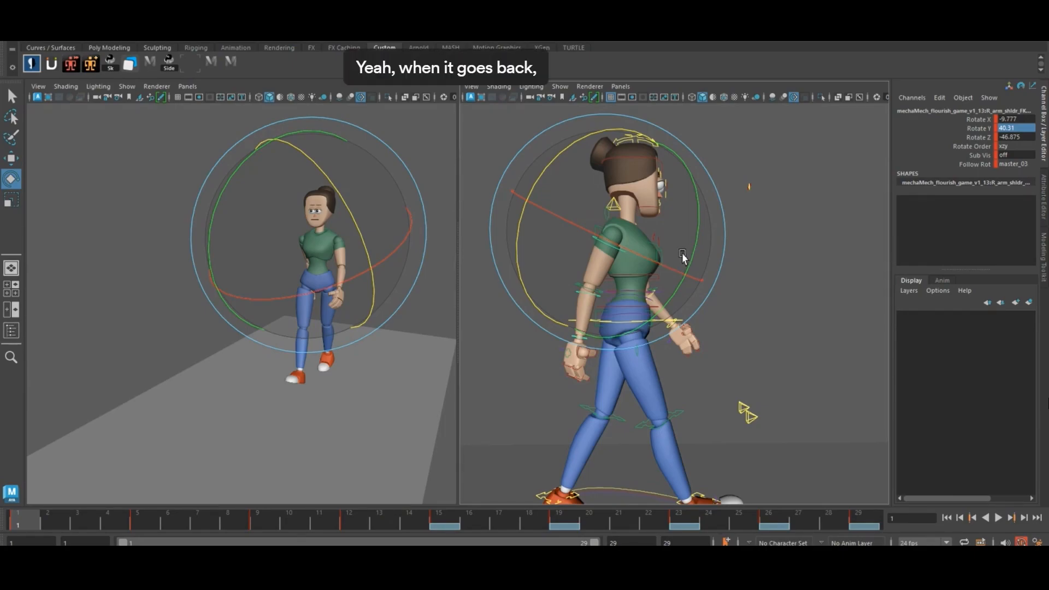
drag(697, 238, 697, 239)
alt+drag(656, 314, 593, 333)
key(w)
- Select the right arm's shoulder, elbow and wrist controls and delete their breakdown keys from frame 5 to frame 12
alt+drag(650, 246, 760, 248)
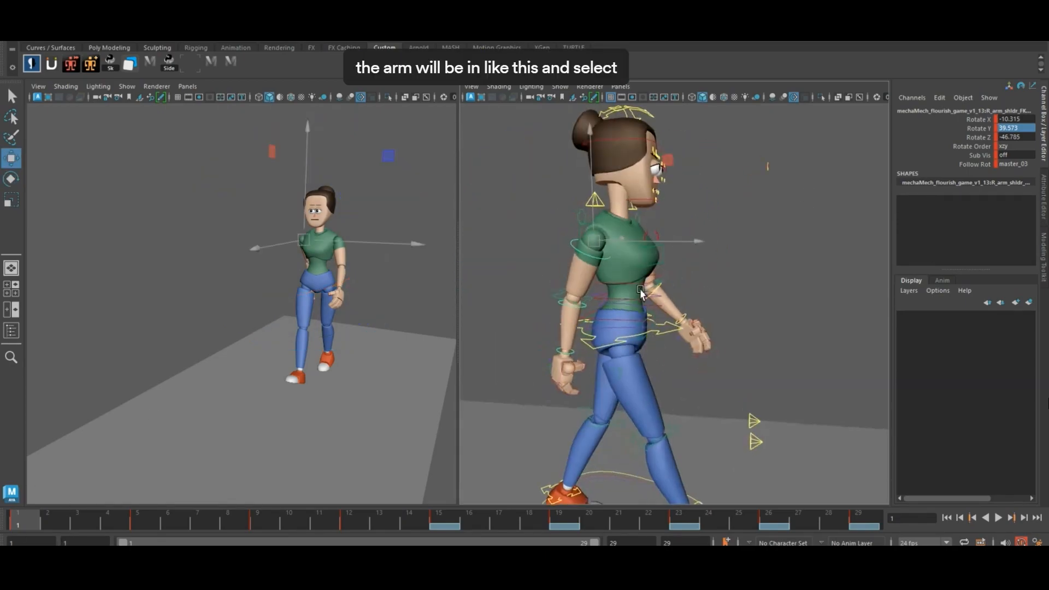
alt+right_drag(579, 235, 628, 240)
alt+middle_drag(574, 224, 601, 260)
click(570, 329)
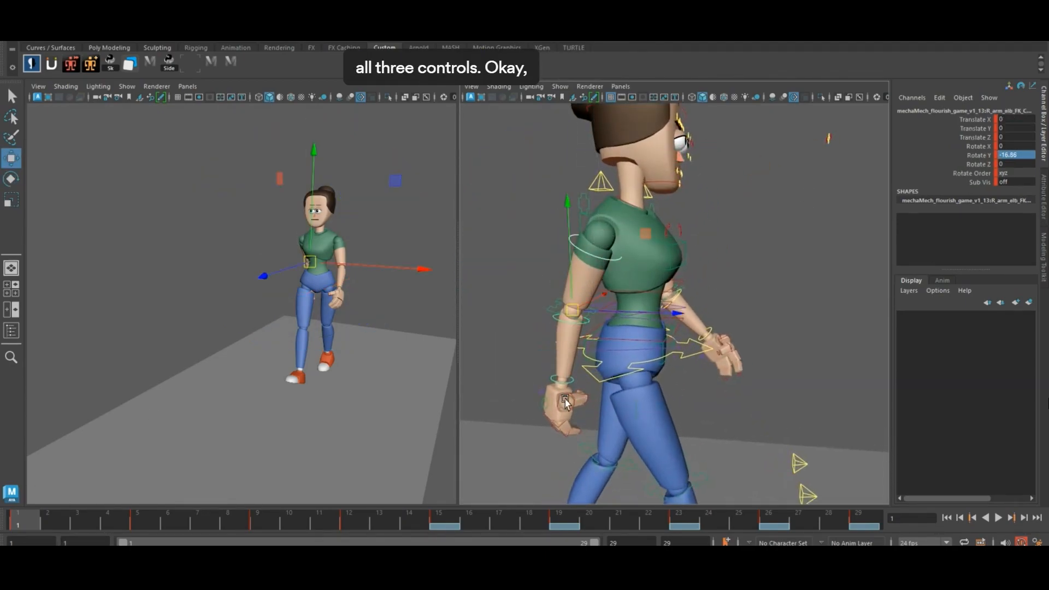
click(563, 383)
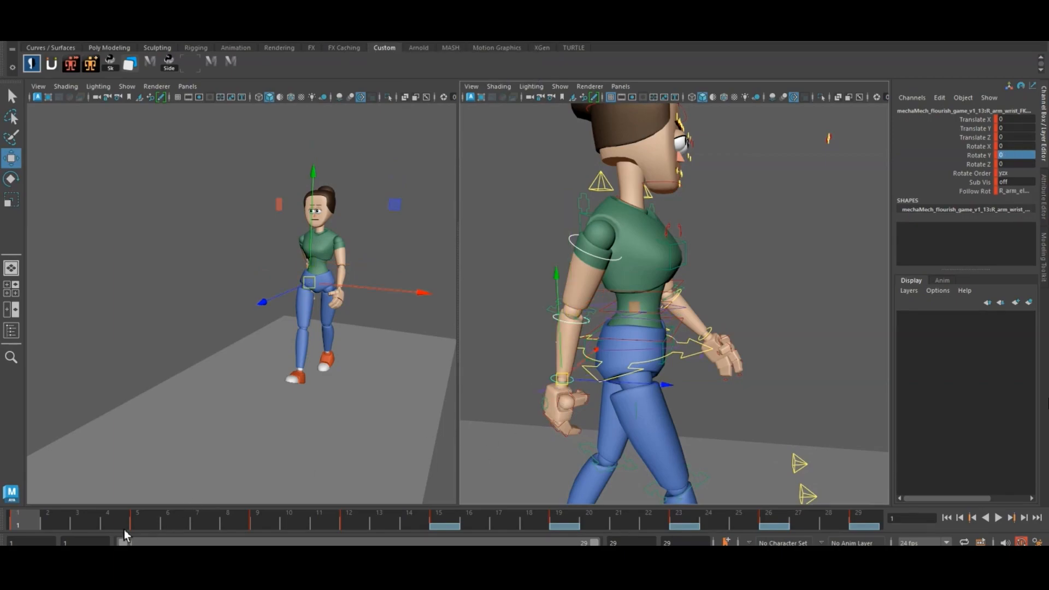
mouse_move(124, 530)
mouse_down()
mouse_move(154, 519)
mouse_move(448, 528)
mouse_up()
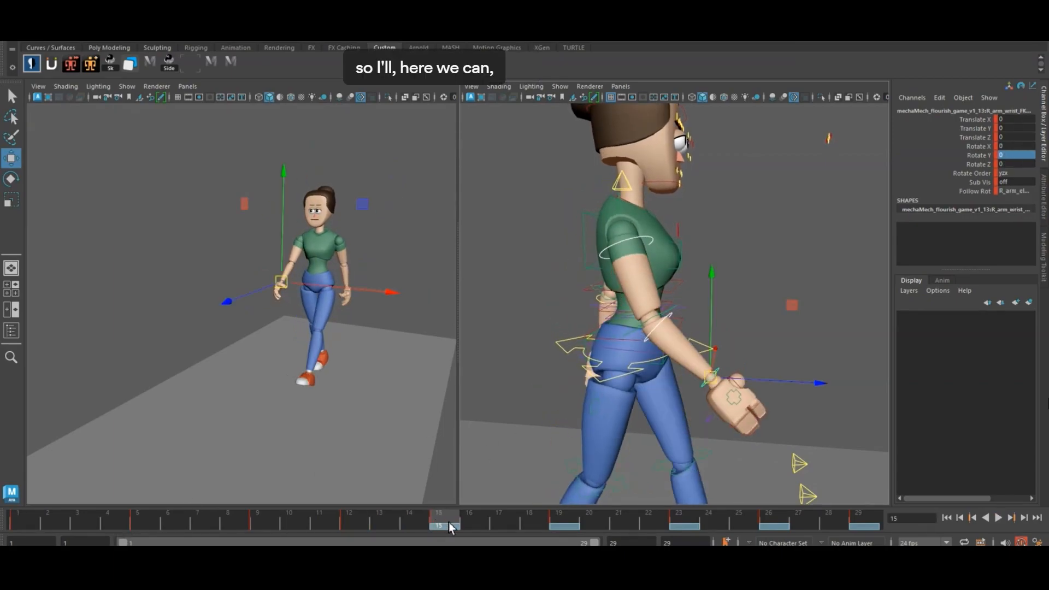
shift+drag(353, 522, 137, 519)
right_click(136, 519)
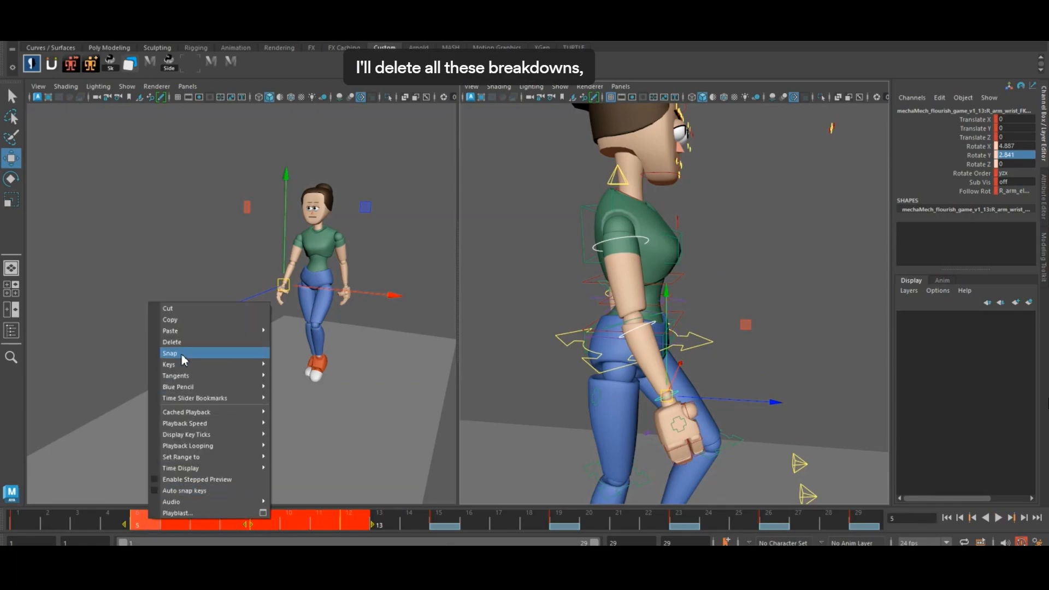
click(185, 341)
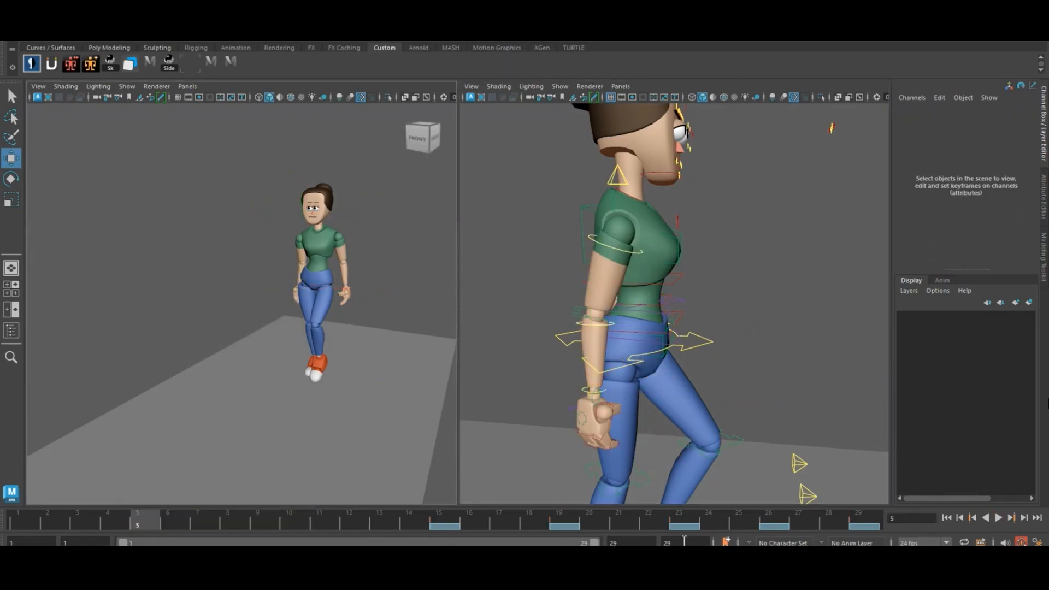
- Delete the right arm controls' keys from frame 19 to 26 and copy their frame 1 pose to frame 29
click(594, 391)
shift+drag(553, 525, 775, 519)
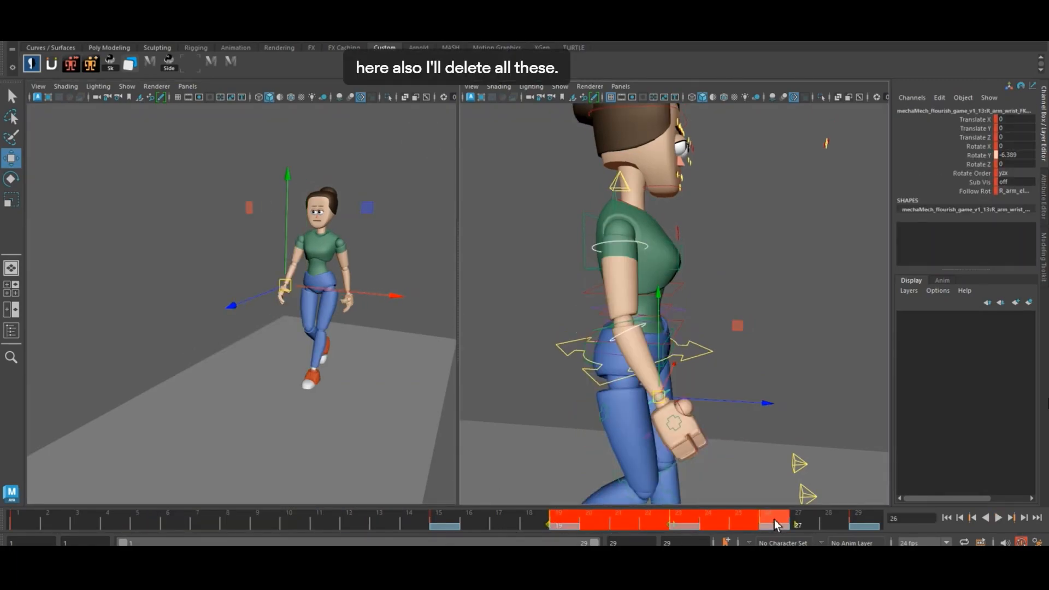
right_click(775, 520)
click(797, 344)
click(26, 529)
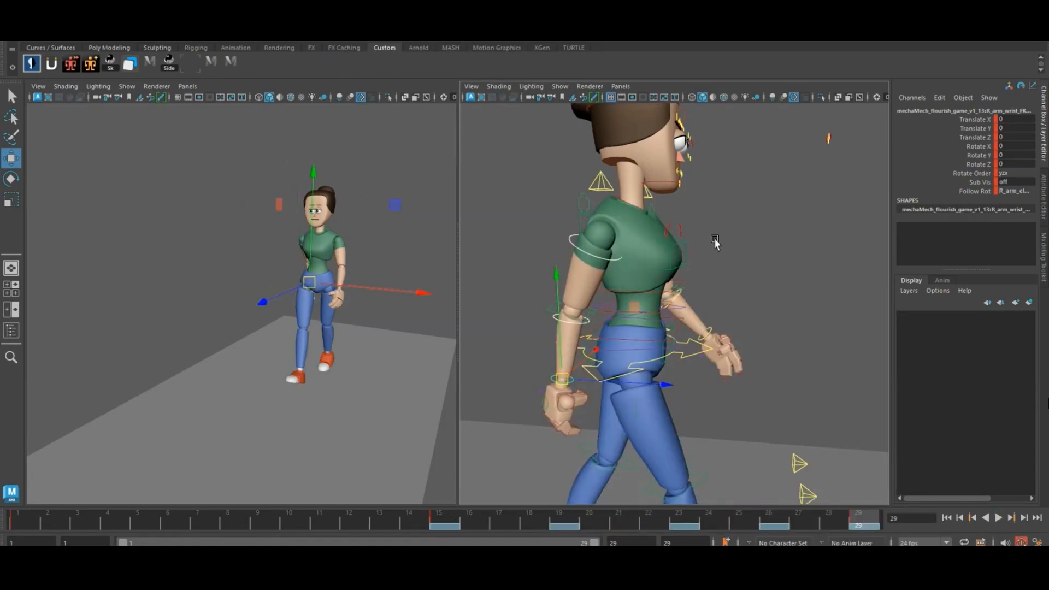
alt+drag(715, 242, 660, 337)
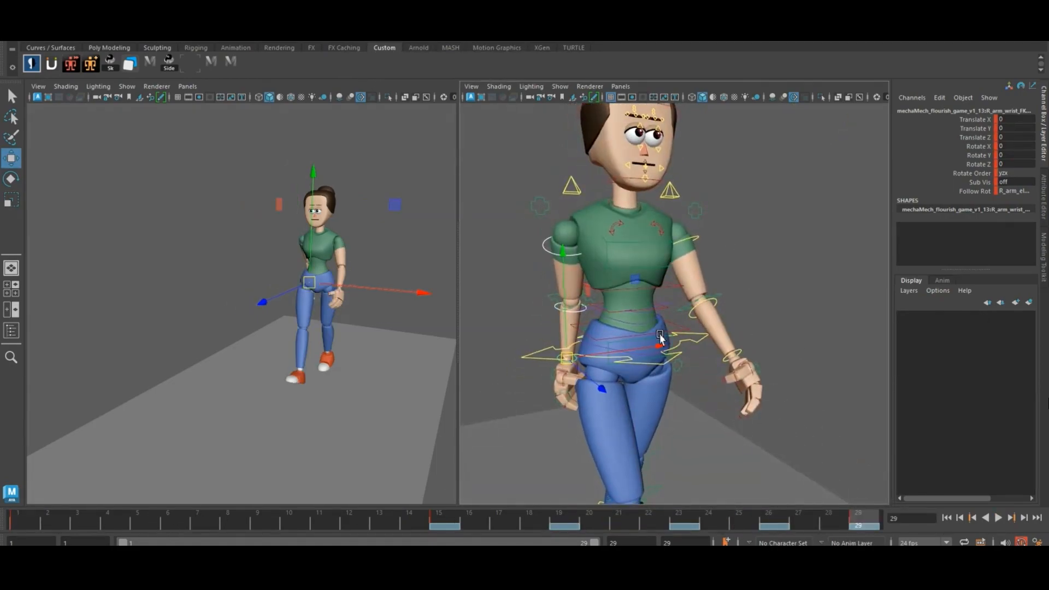
- Rotate the right upper arm inward at frame 15, to about 27.5, -21.2 and -39.2 in X, Y and Z
click(441, 530)
alt+drag(792, 270, 574, 246)
click(574, 246)
key(e)
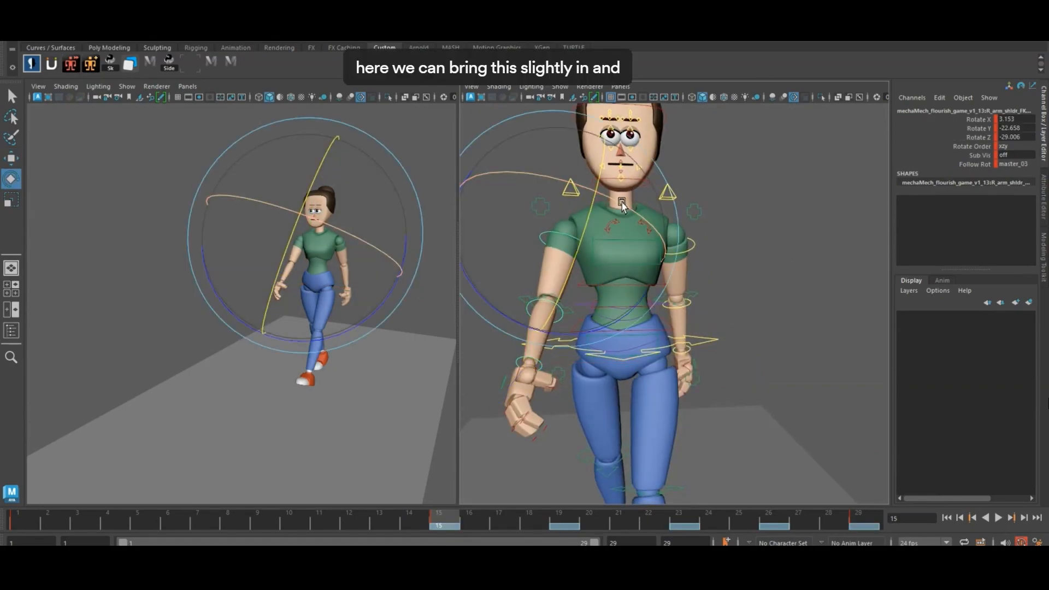
drag(622, 207, 637, 300)
key(w)
scroll(611, 405, up, 5)
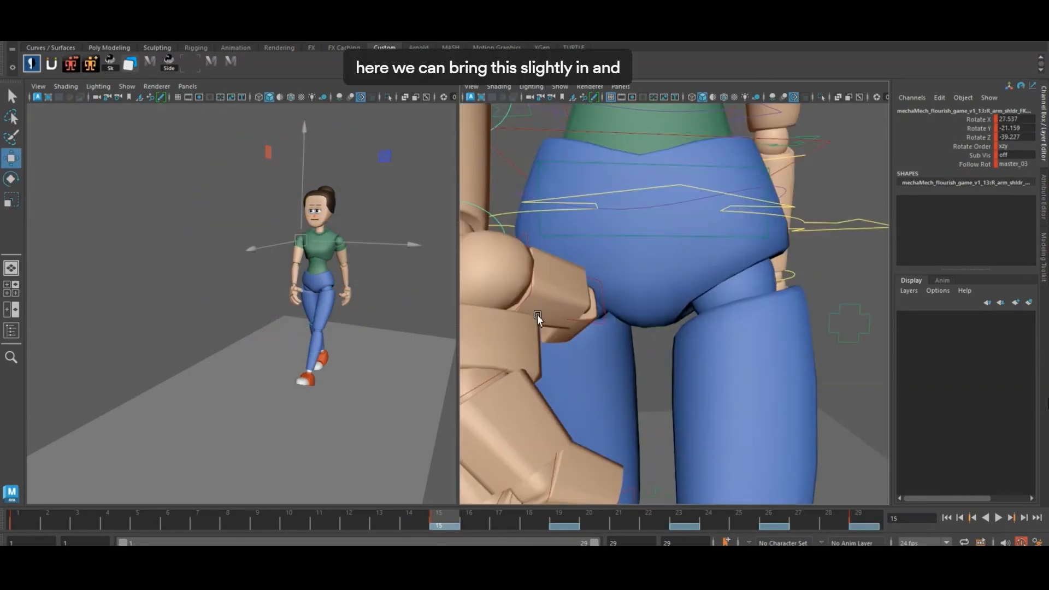
- Select all the right hand's finger controls and set their translation and rotation values to 0
click(533, 300)
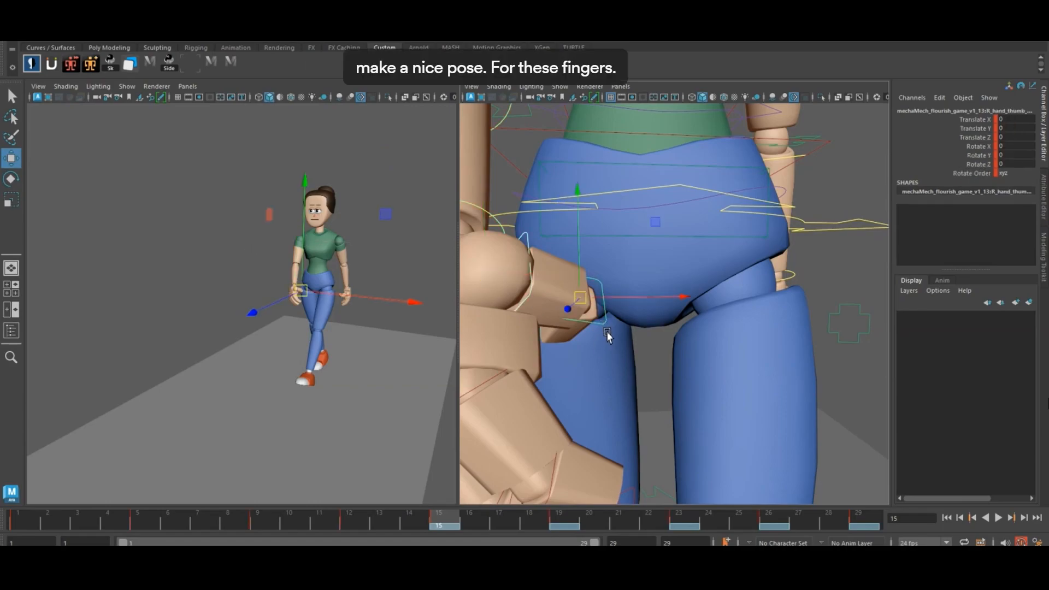
double_click(443, 526)
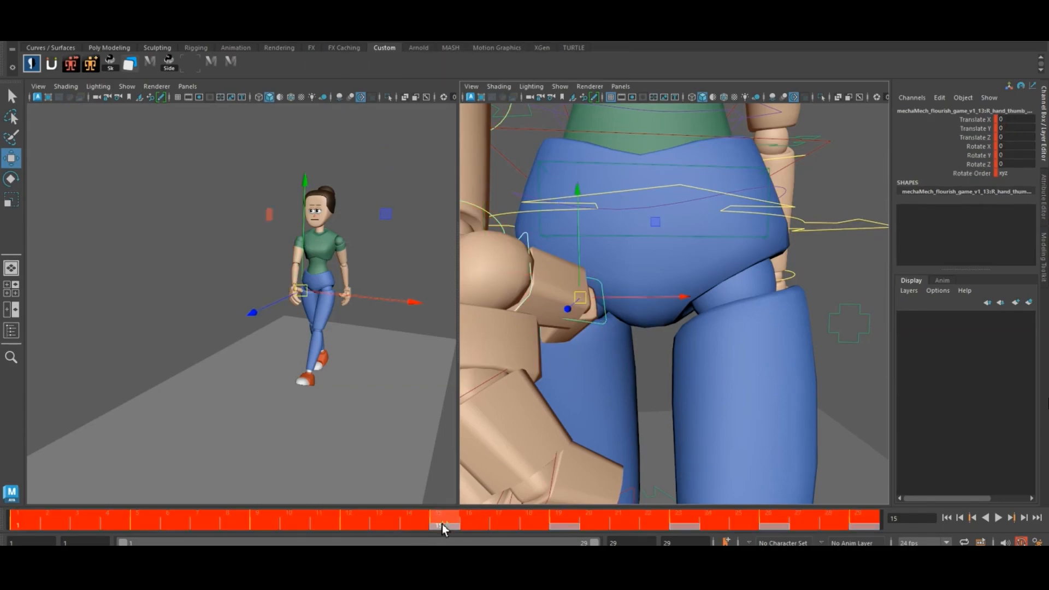
click(580, 527)
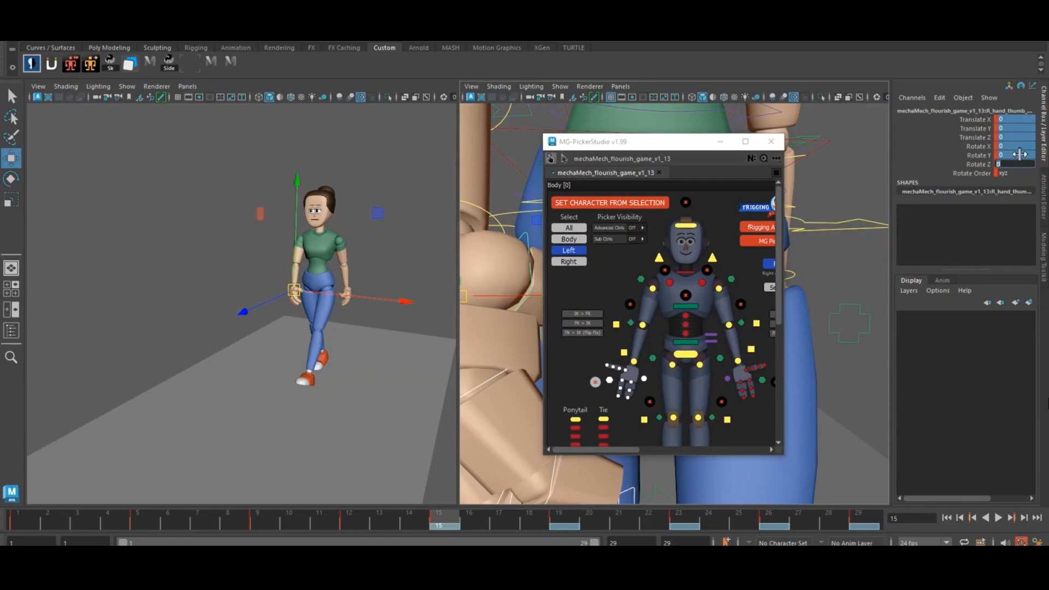
click(720, 141)
alt+drag(720, 141, 504, 361)
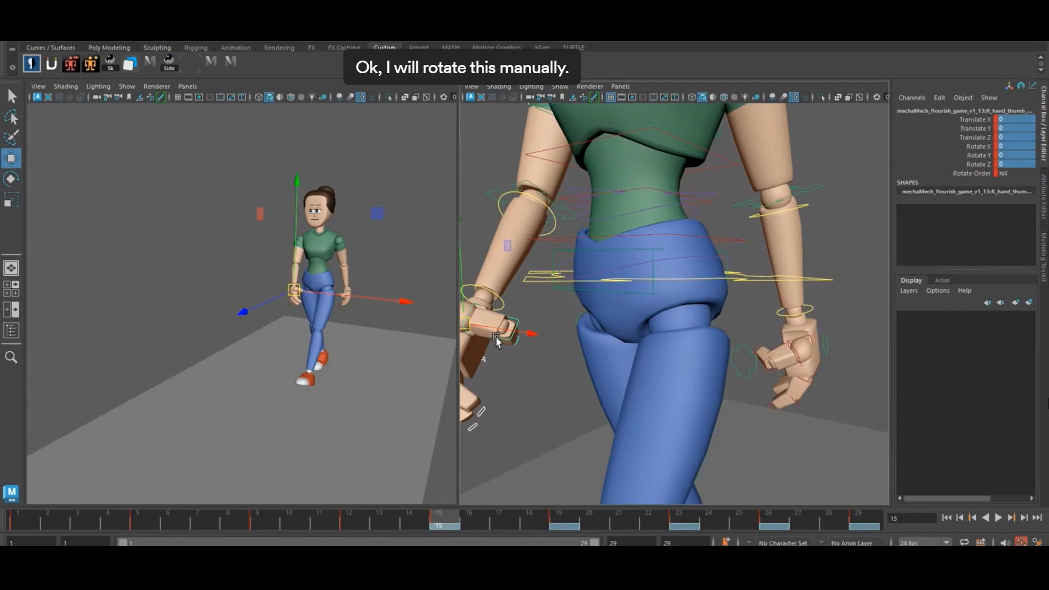
- Rotate the right thumb's joints at frame 15 to shape a more relaxed hand pose
key(e)
drag(577, 349, 467, 319)
key(w)
click(468, 319)
key(e)
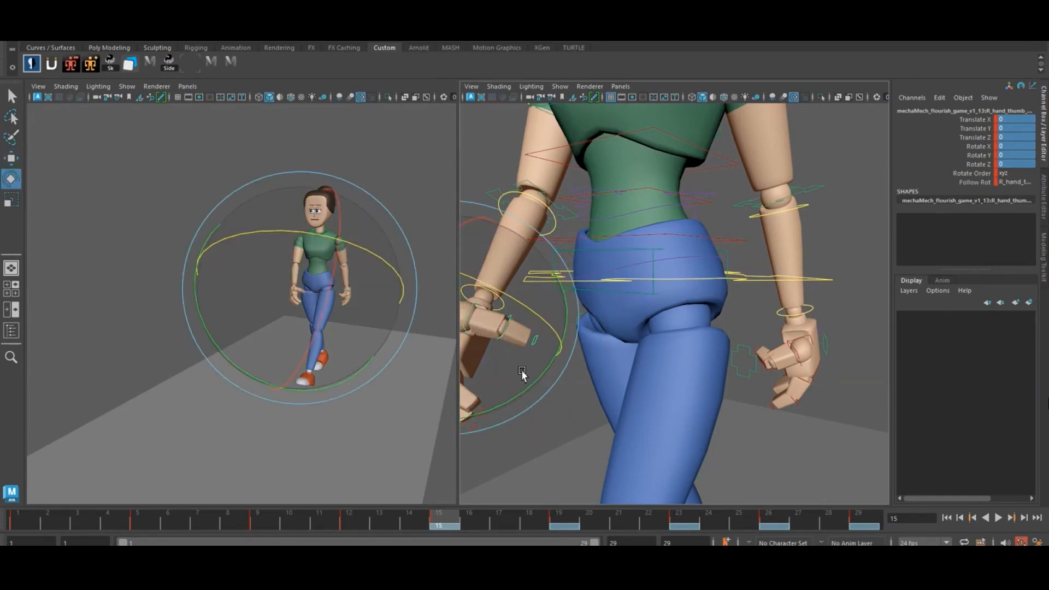
alt+middle_drag(523, 375, 649, 380)
drag(649, 380, 553, 398)
drag(595, 283, 676, 377)
- Pose the right hand's first finger at frame 15 joint by joint, rotating the outer joint about 37.2 in Z
key(w)
click(585, 383)
key(e)
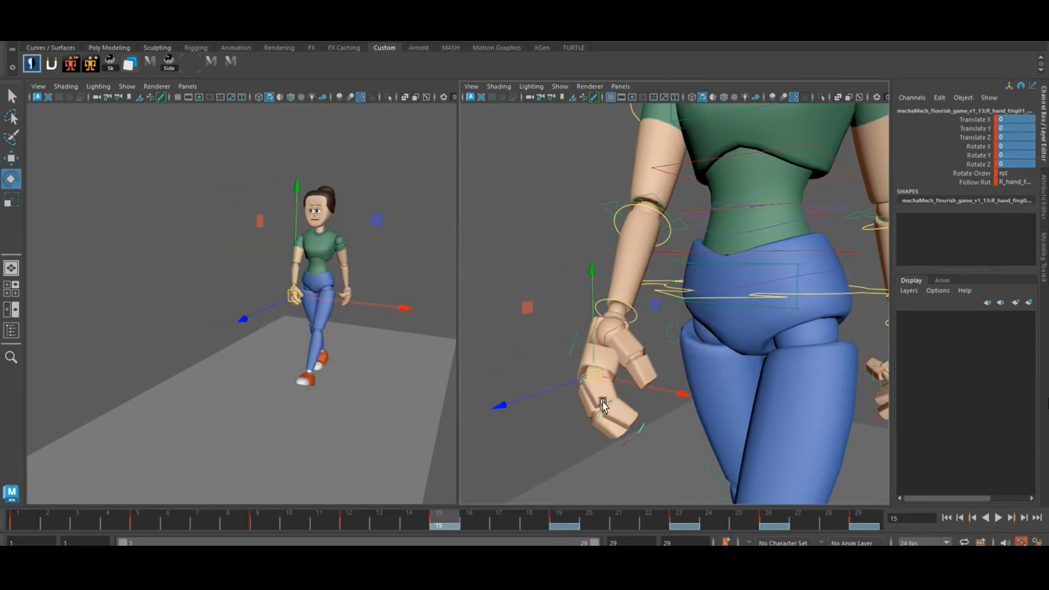
drag(586, 401, 552, 476)
key(w)
click(586, 413)
key(e)
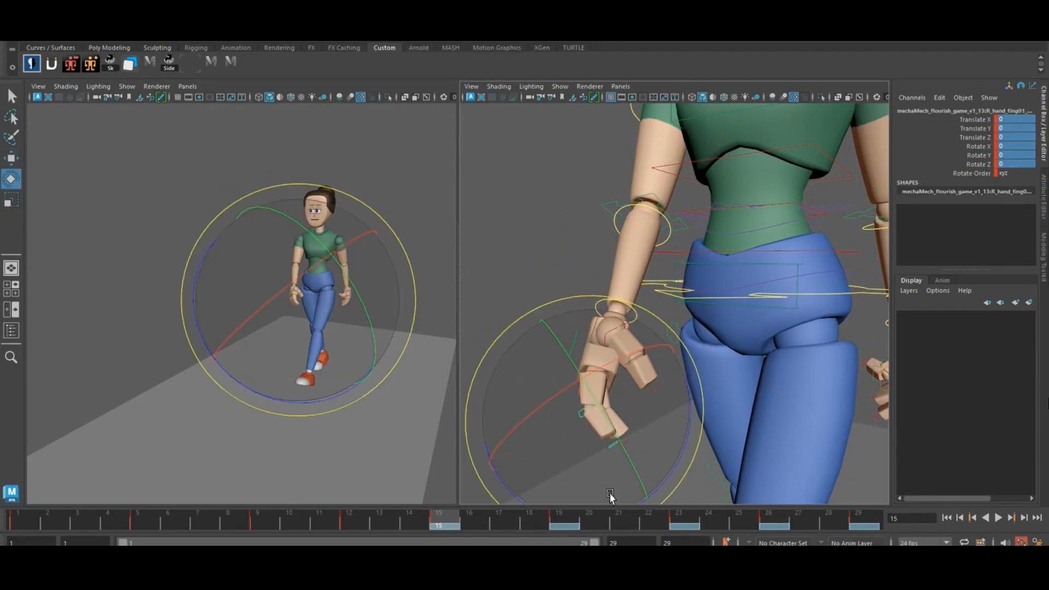
drag(609, 494, 640, 499)
alt+middle_drag(639, 499, 629, 448)
alt+drag(628, 448, 693, 394)
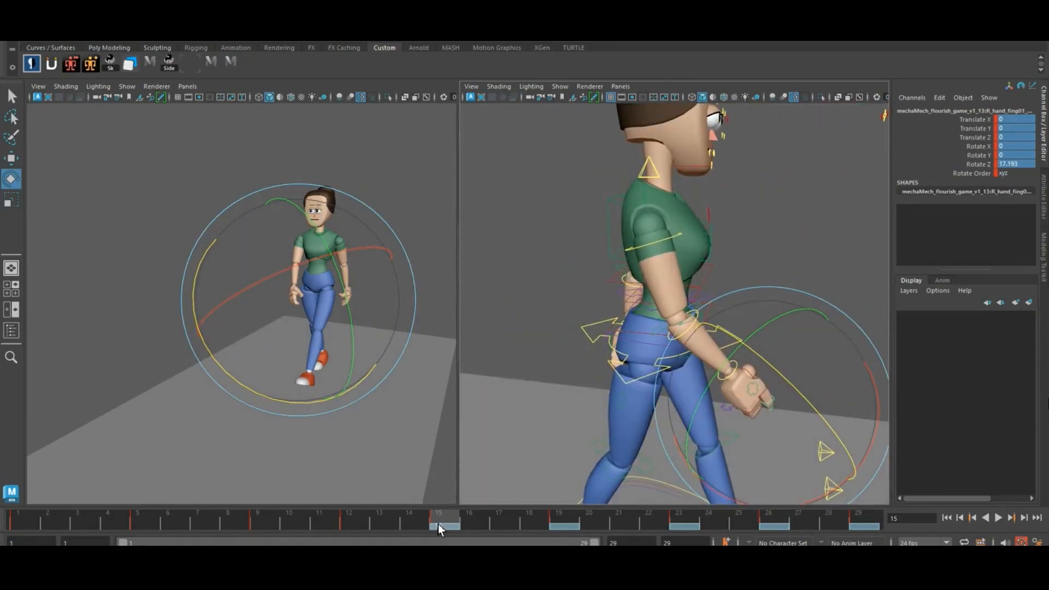
- Play back the walk and rotate the right elbow at frame 9 to add drag in the passing pose
key(alt+v)
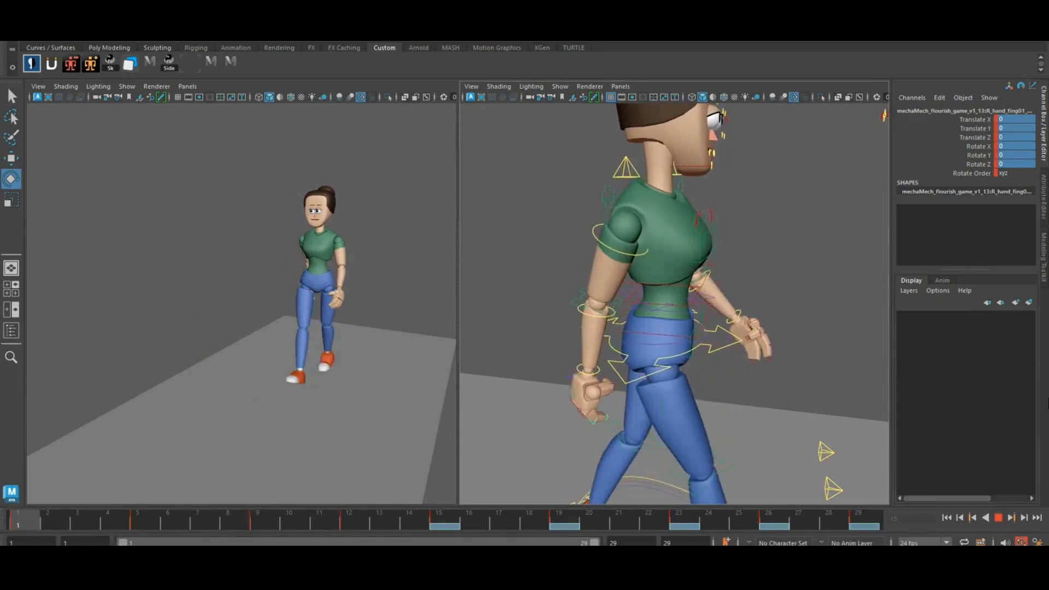
click(266, 527)
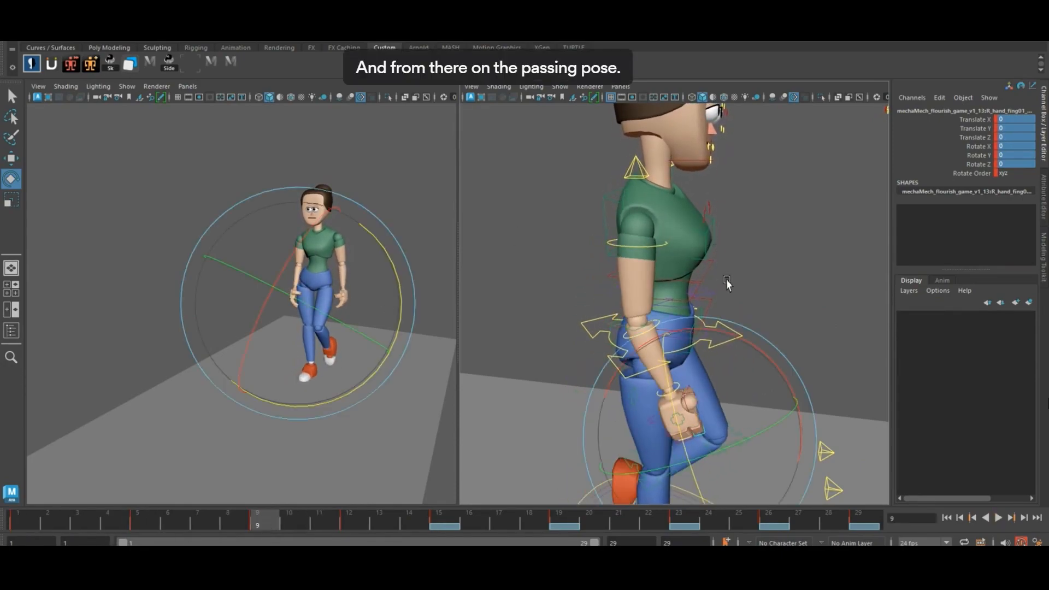
alt+drag(726, 286, 645, 266)
click(600, 268)
key(w)
click(645, 266)
key(e)
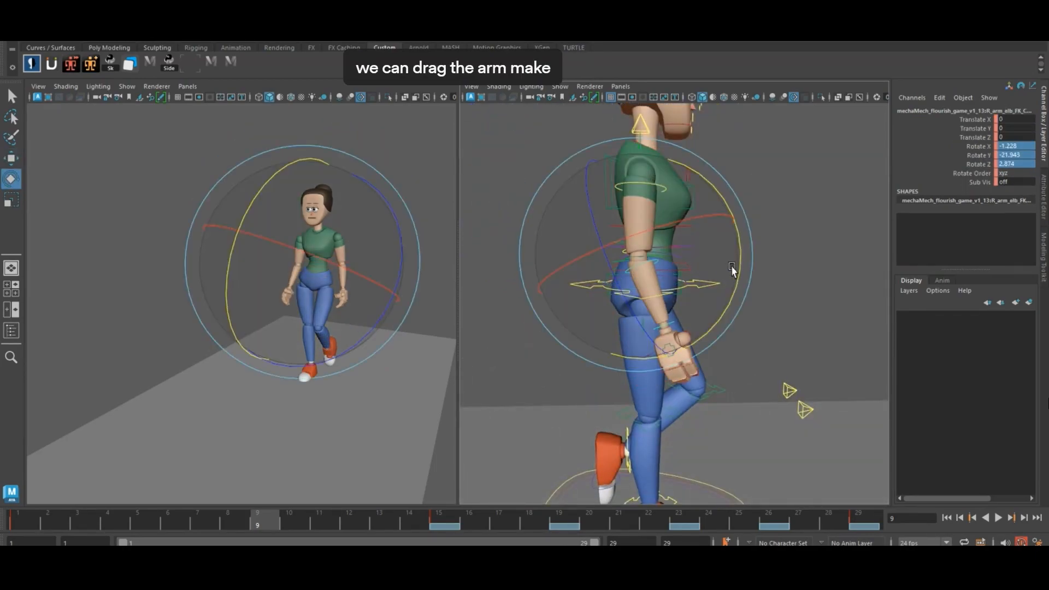
drag(740, 259, 562, 393)
- Rotate the right wrist about 20.2 in X at frame 9
key(w)
click(597, 330)
key(e)
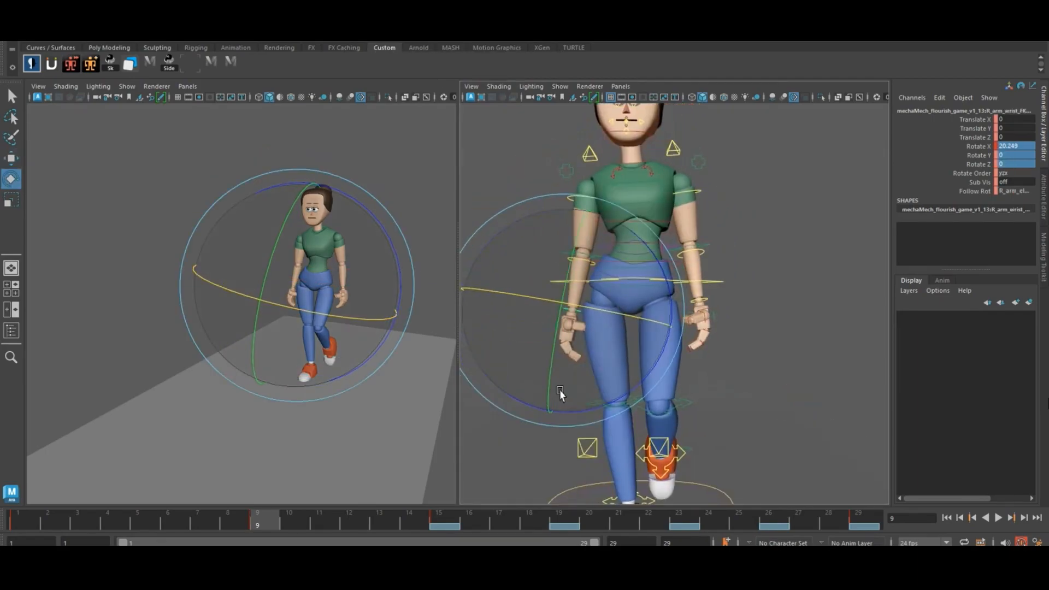
key(w)
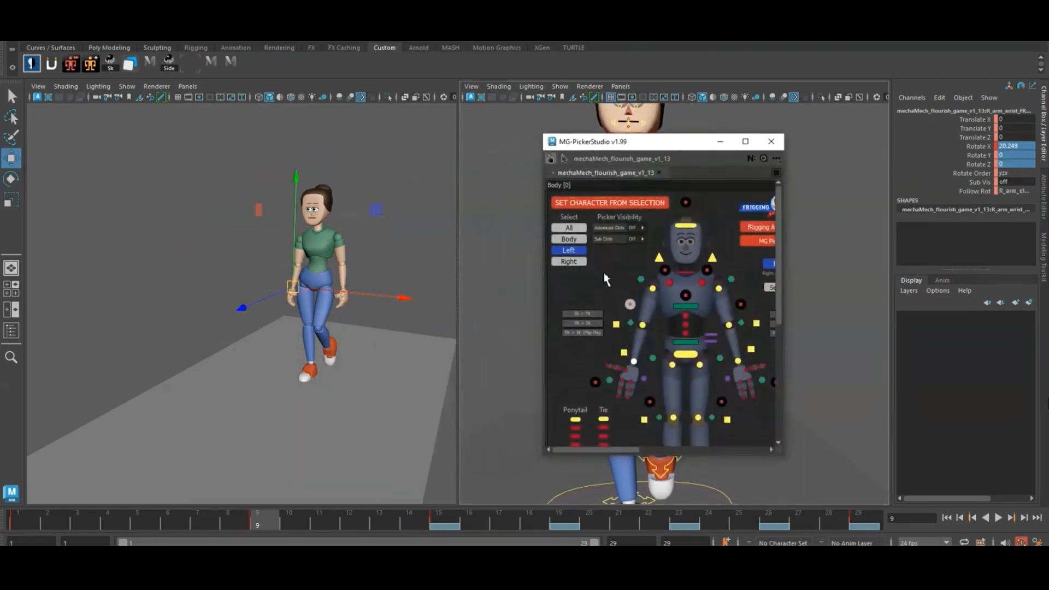
- Play back the walk and examine the right arm's swing from the front and the side
click(618, 387)
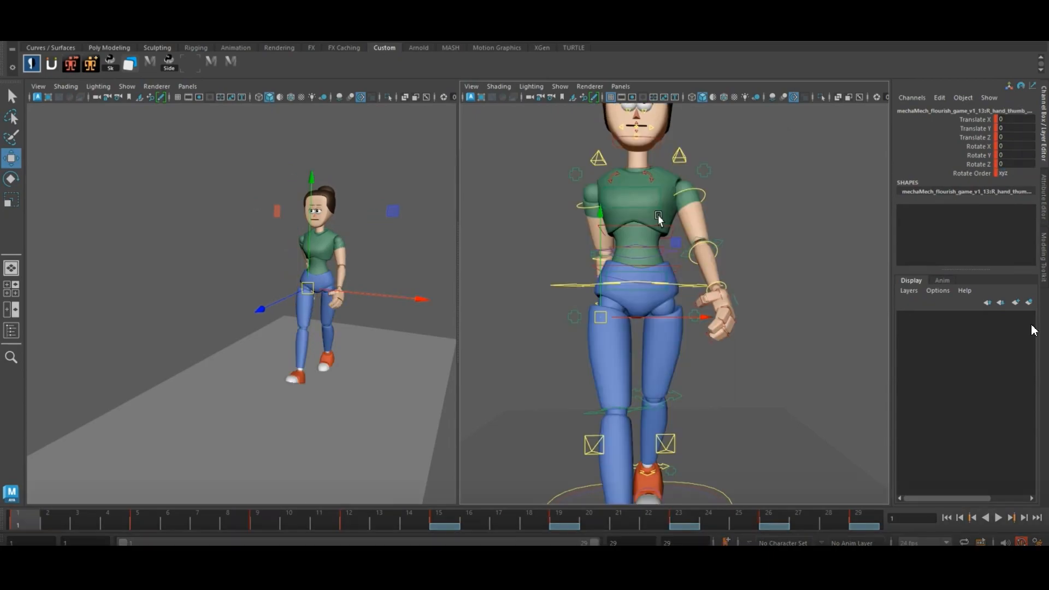
scroll(639, 239, down, 5)
alt+drag(640, 239, 724, 287)
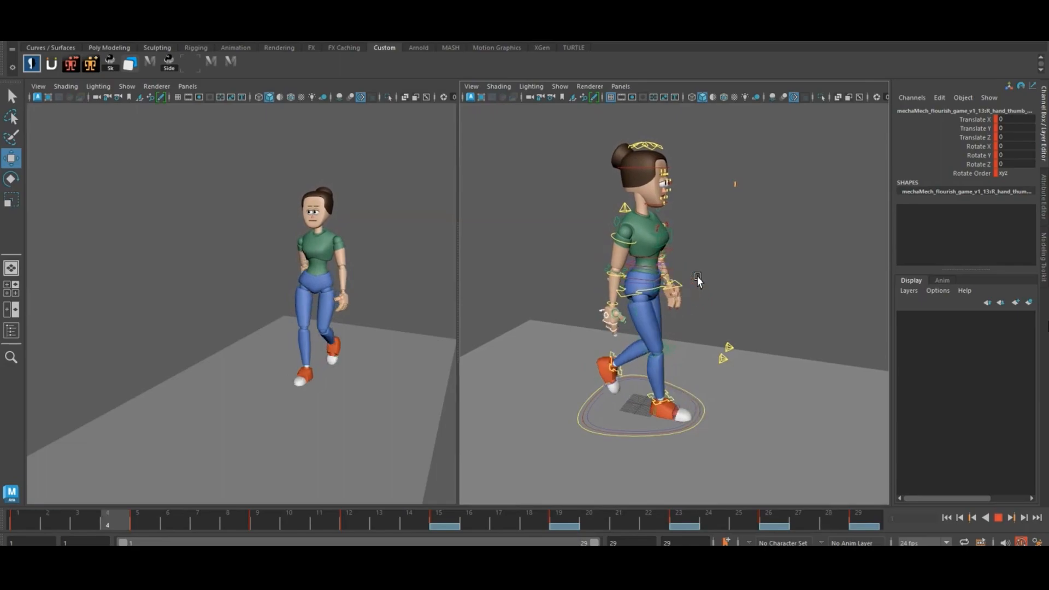
click(1000, 519)
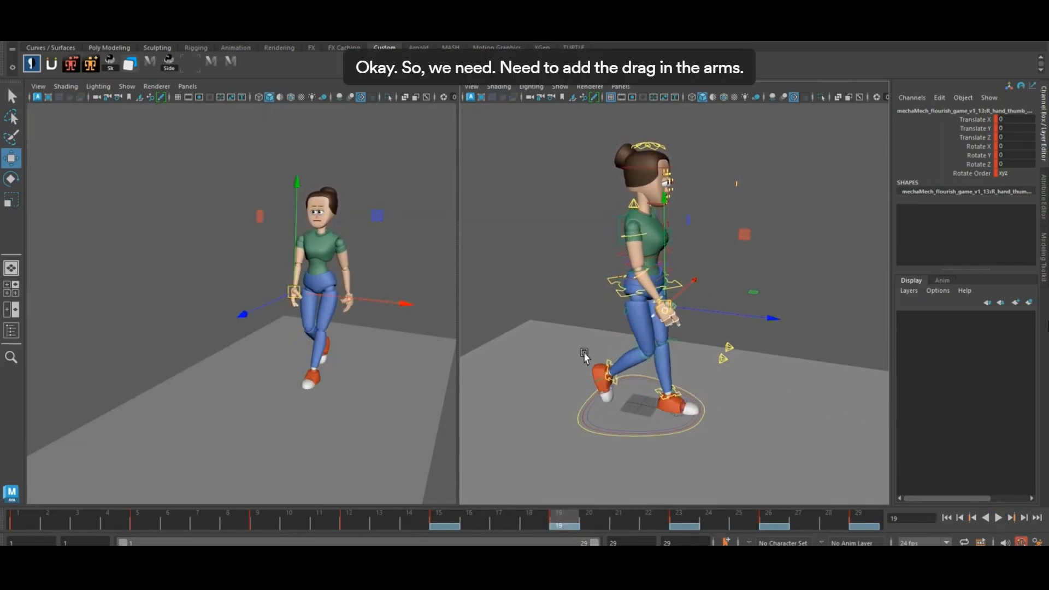
alt+drag(585, 355, 572, 381)
click(17, 526)
key(alt+v)
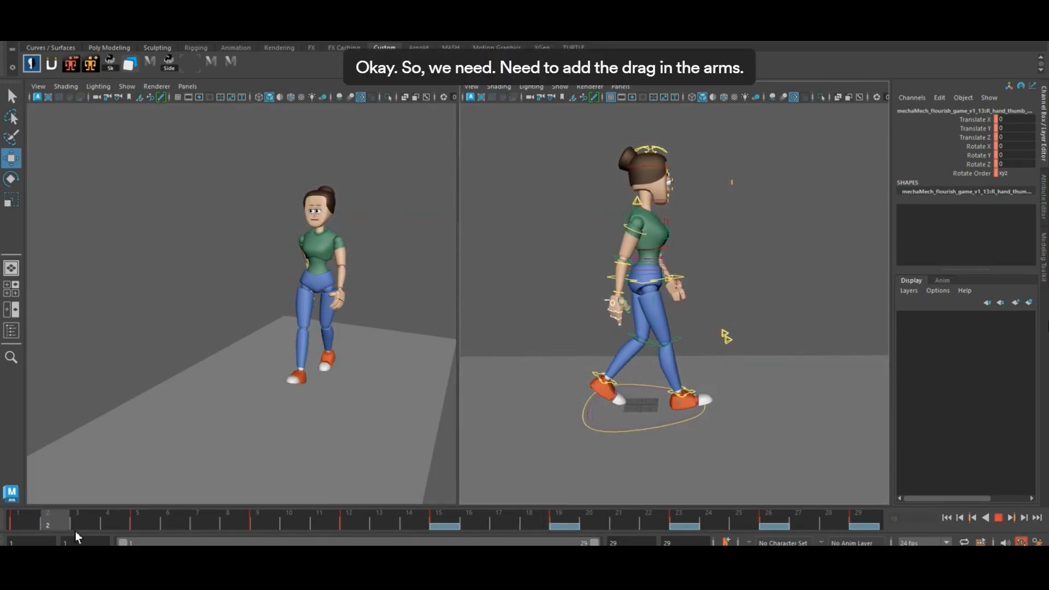
- Rotate the right wrist at frame 5 to about 10.1 in X and 11 in Y so the hand drags
drag(75, 532, 143, 531)
alt+right_drag(520, 418, 638, 416)
alt+middle_drag(638, 415, 658, 336)
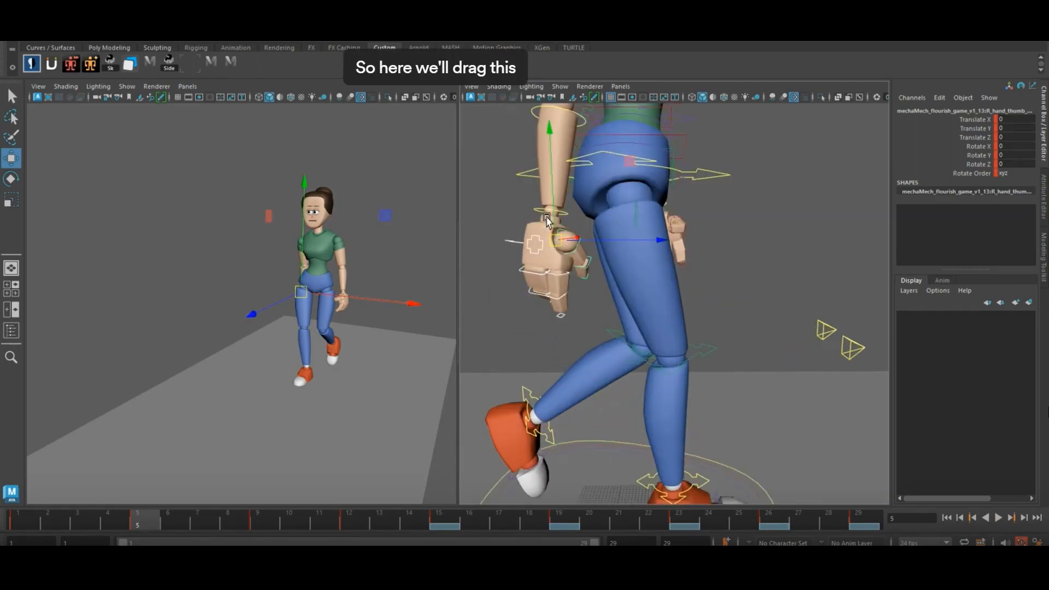
click(547, 213)
key(e)
drag(641, 236, 628, 248)
alt+middle_drag(628, 248, 653, 298)
key(w)
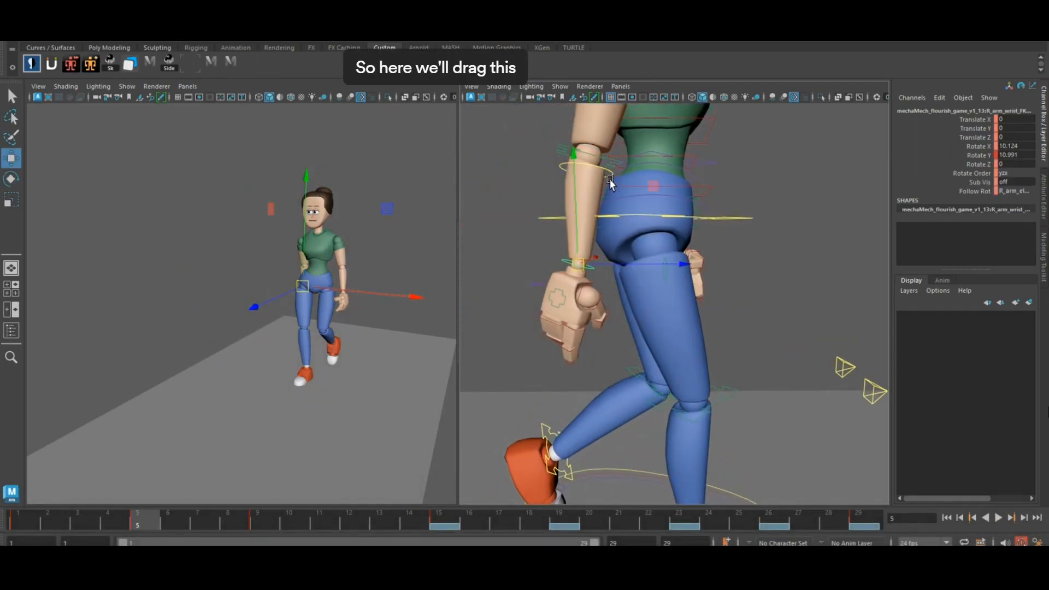
- Rotate the right elbow at frame 5 to add drag to the forearm
click(610, 180)
key(e)
drag(659, 204, 597, 243)
alt+middle_drag(598, 242, 681, 305)
key(w)
- Rotate the right upper arm slightly inward at frame 5, to about -10.8, 25.8 and -45.8 in X, Y and Z
click(649, 177)
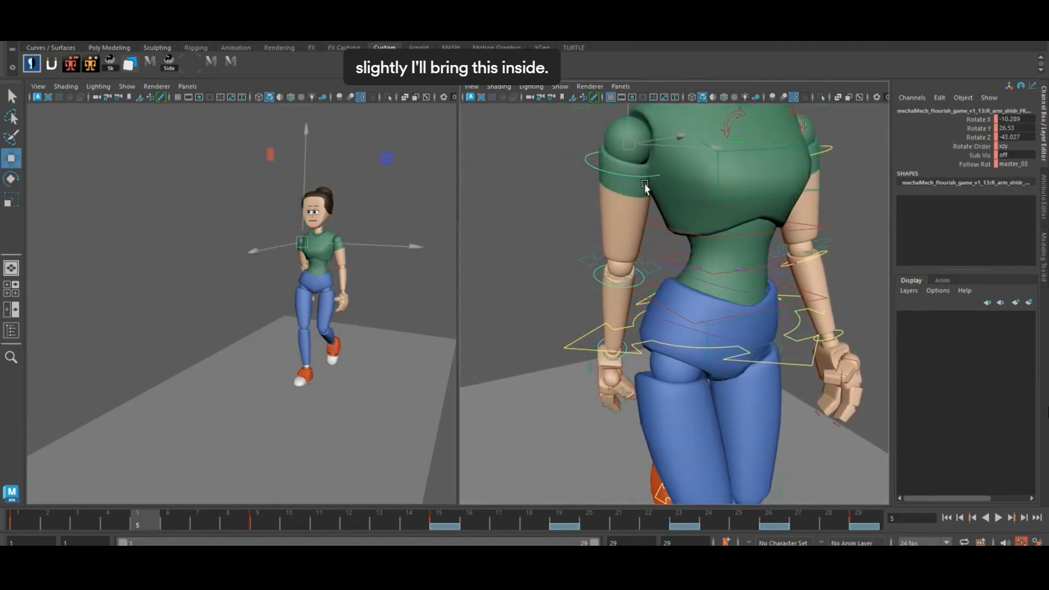
key(e)
drag(729, 142, 731, 135)
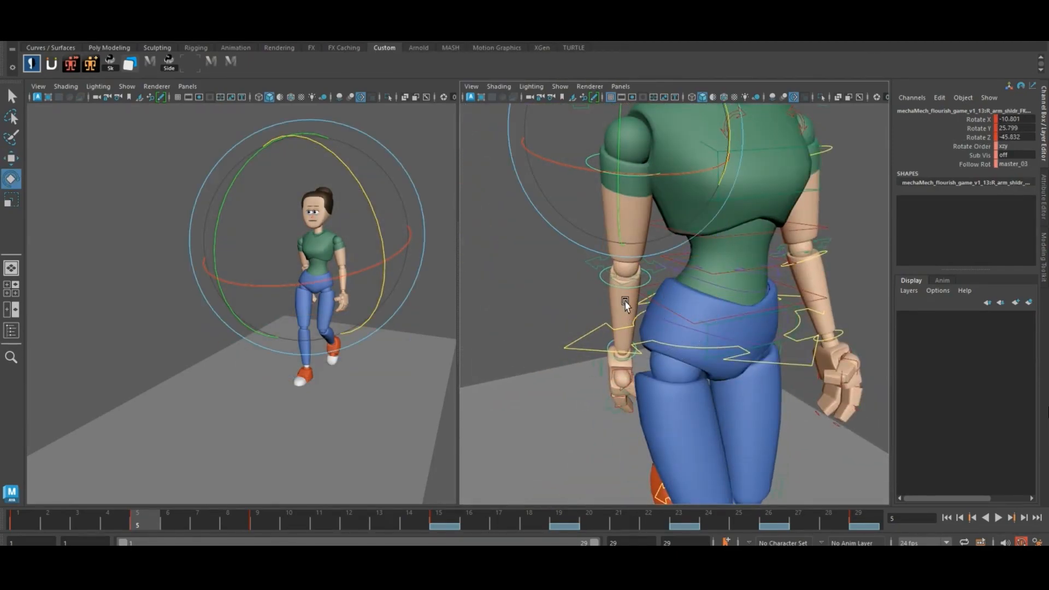
- Rotate the right elbow at frame 9 to swing the forearm forward
key(alt+v)
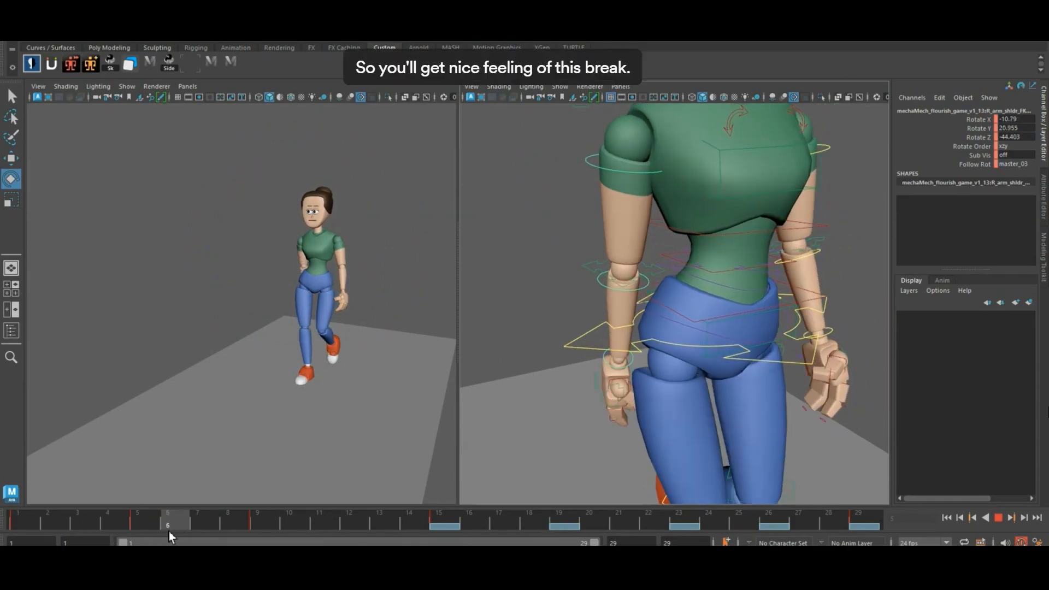
drag(237, 525, 268, 522)
alt+drag(656, 259, 738, 276)
click(724, 280)
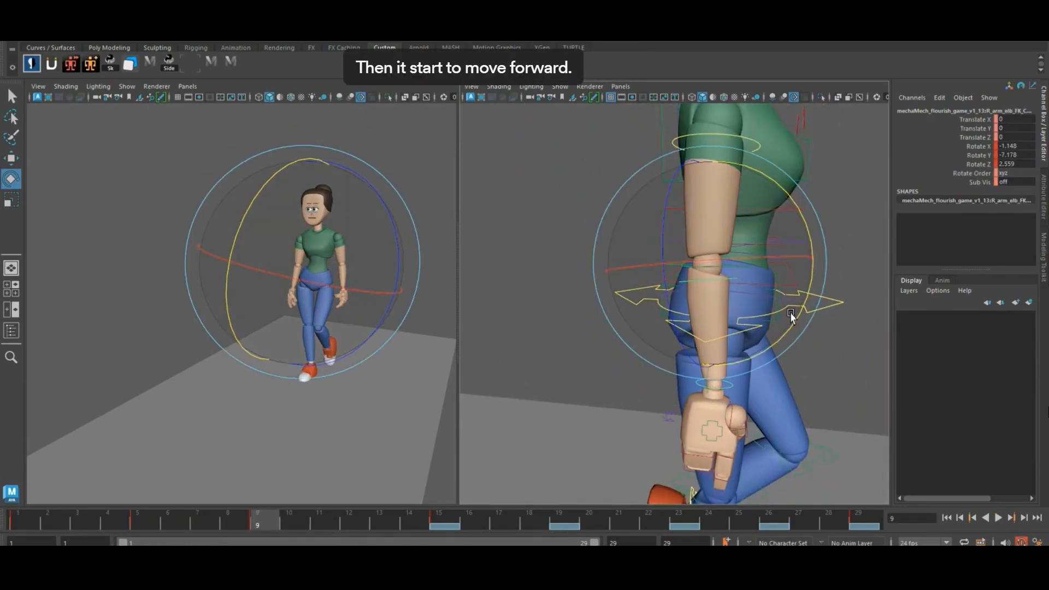
drag(790, 312, 807, 299)
- Rotate the right wrist at frame 9 to about 31, 15.5 and -10.1 in X, Y and Z so the hand drags behind
key(w)
click(748, 384)
key(e)
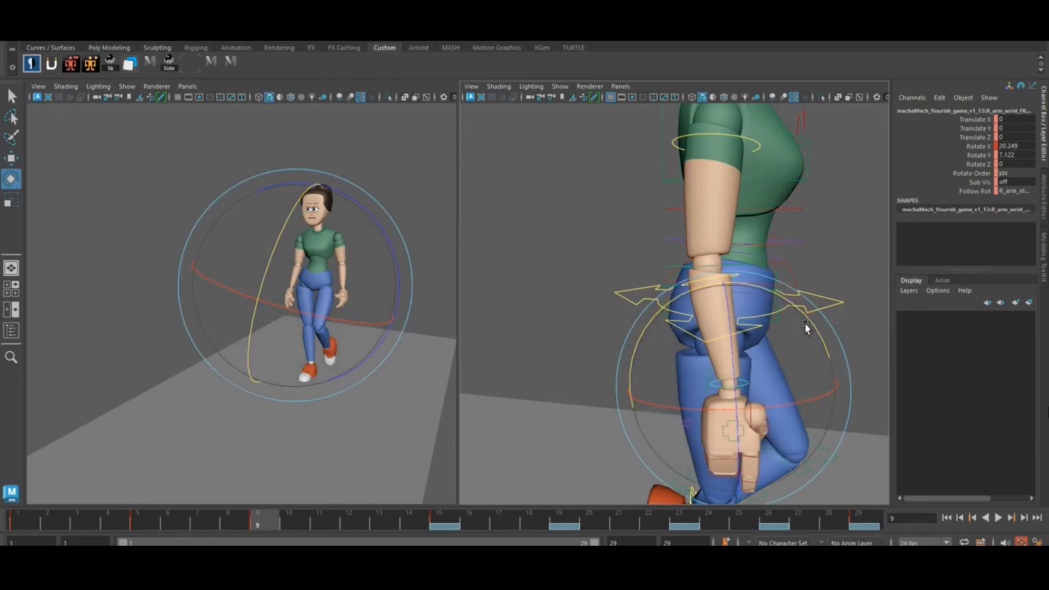
drag(815, 344, 615, 385)
key(w)
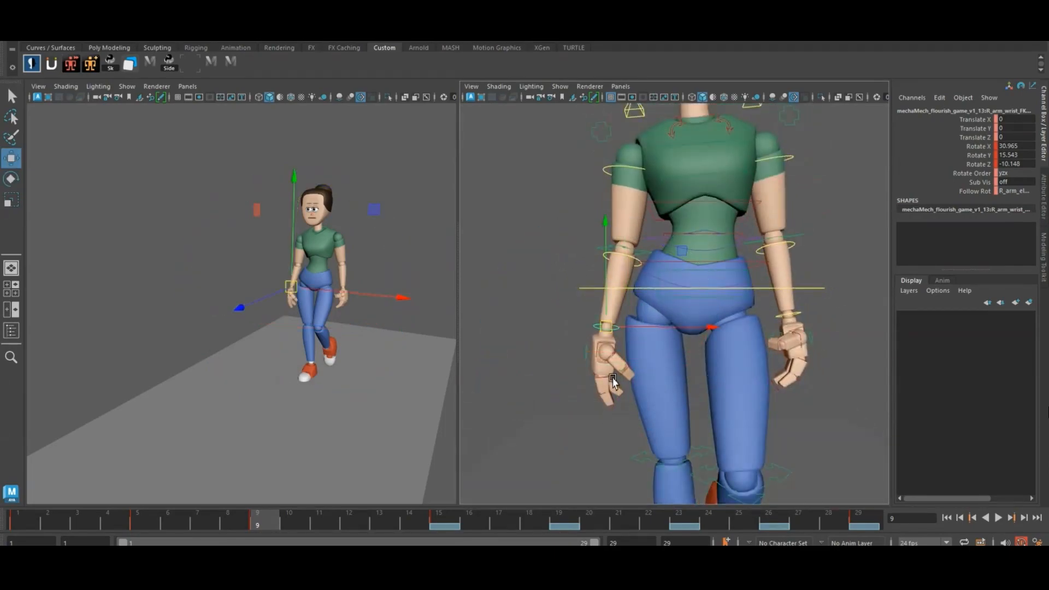
- Rotate the right thumb at frame 9 to about 41.1, 58 and 33.3 in X, Y and Z
click(614, 358)
key(e)
drag(703, 322, 656, 299)
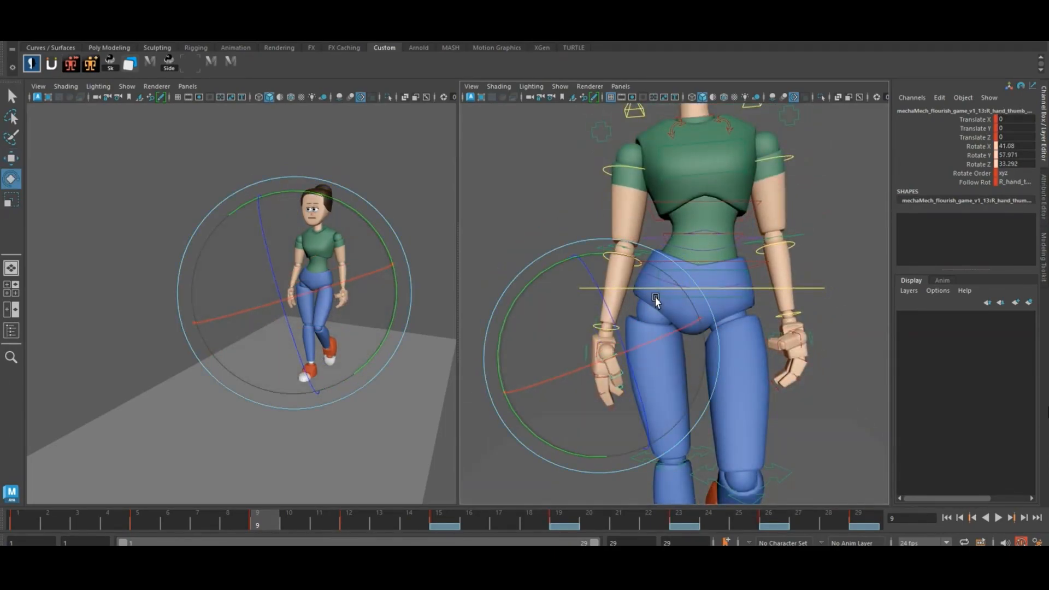
- Rotate the right wrist at frame 19 to about 26, -9.7 and 1.5 in X, Y and Z to add overlap
drag(257, 521, 203, 524)
scroll(262, 404, down, 5)
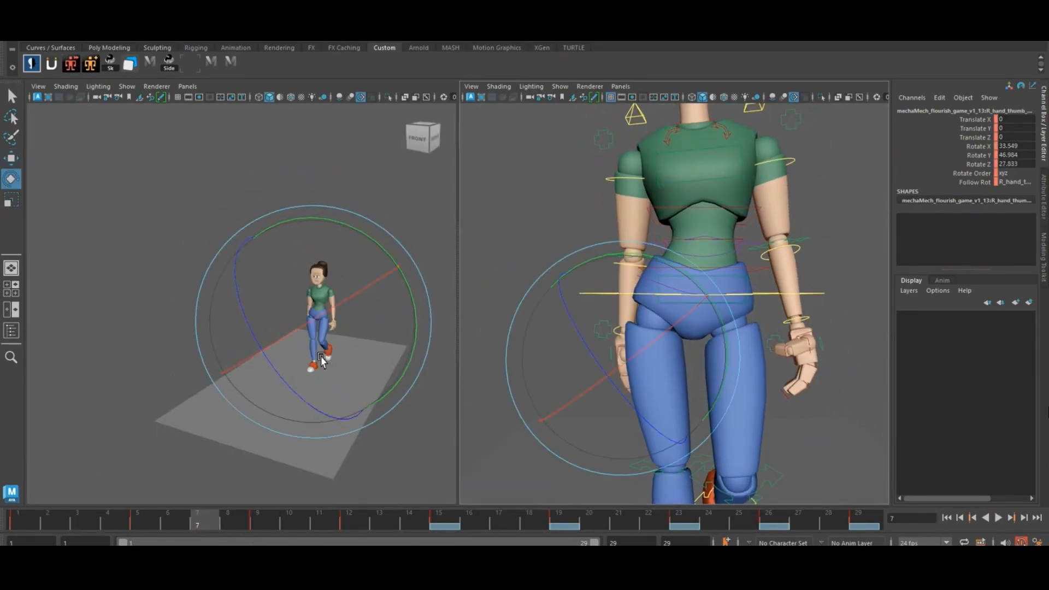
alt+drag(262, 404, 299, 364)
drag(191, 503, 558, 526)
alt+drag(527, 494, 691, 343)
key(w)
key(e)
key(w)
click(718, 329)
key(e)
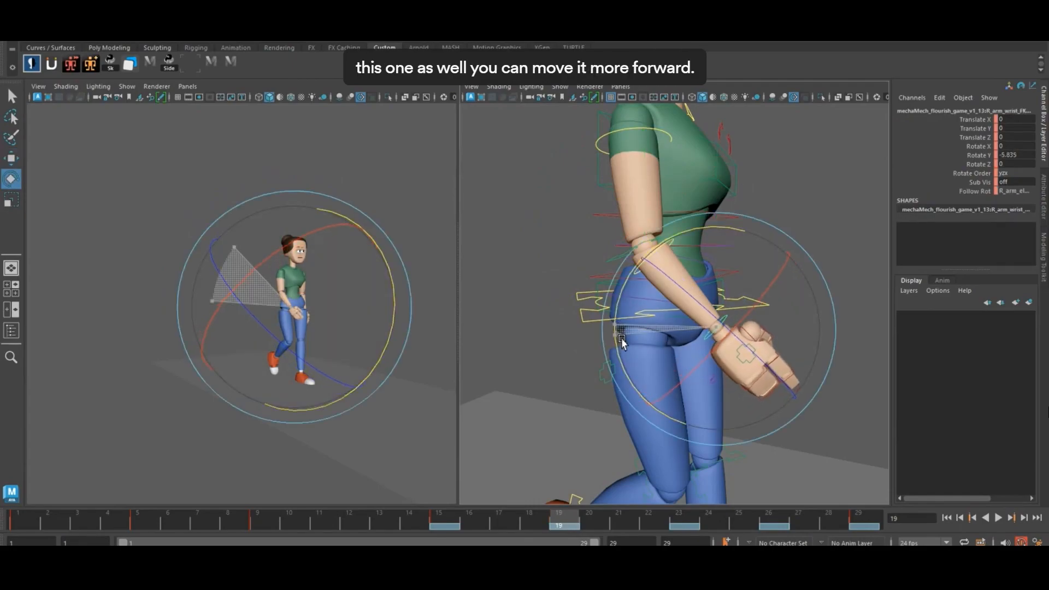
drag(728, 344, 740, 352)
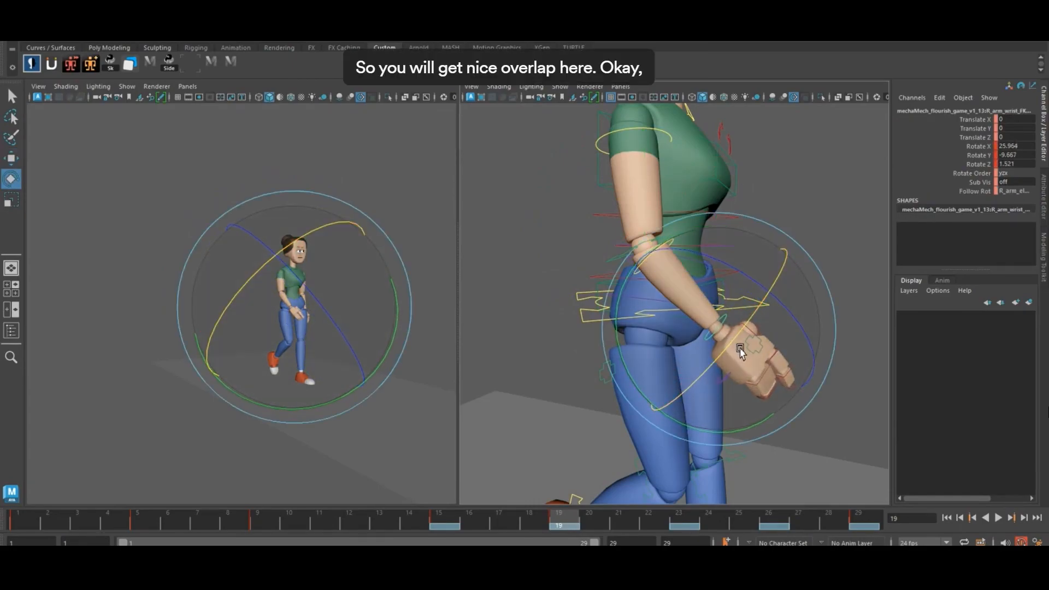
- Play back and scrub through the walk from the side to examine the right hand's overlap on the backward swing
drag(415, 529, 861, 511)
key(alt+v)
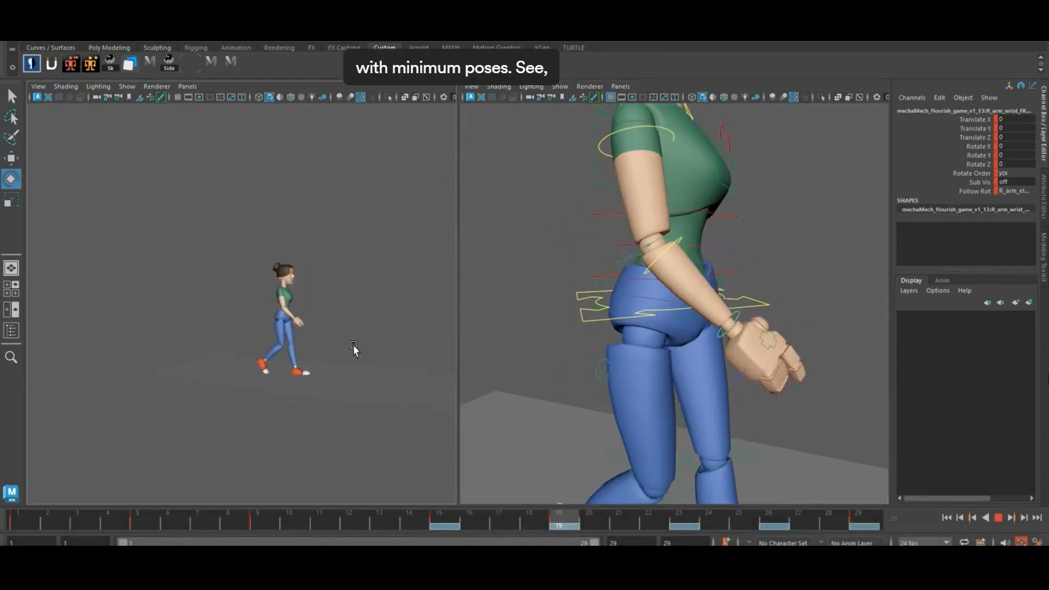
alt+right_drag(308, 375, 351, 442)
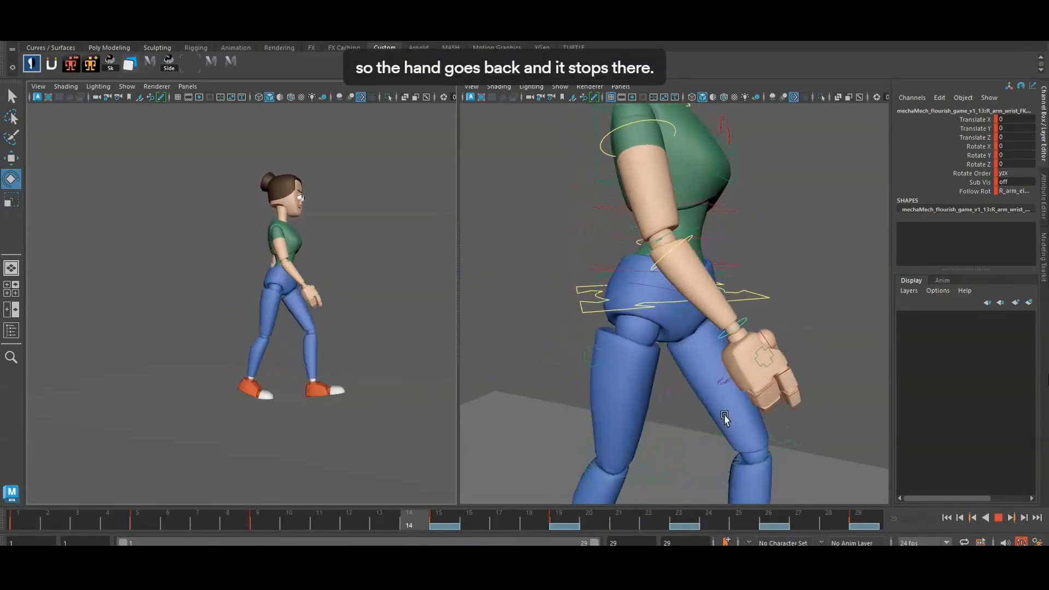
click(997, 519)
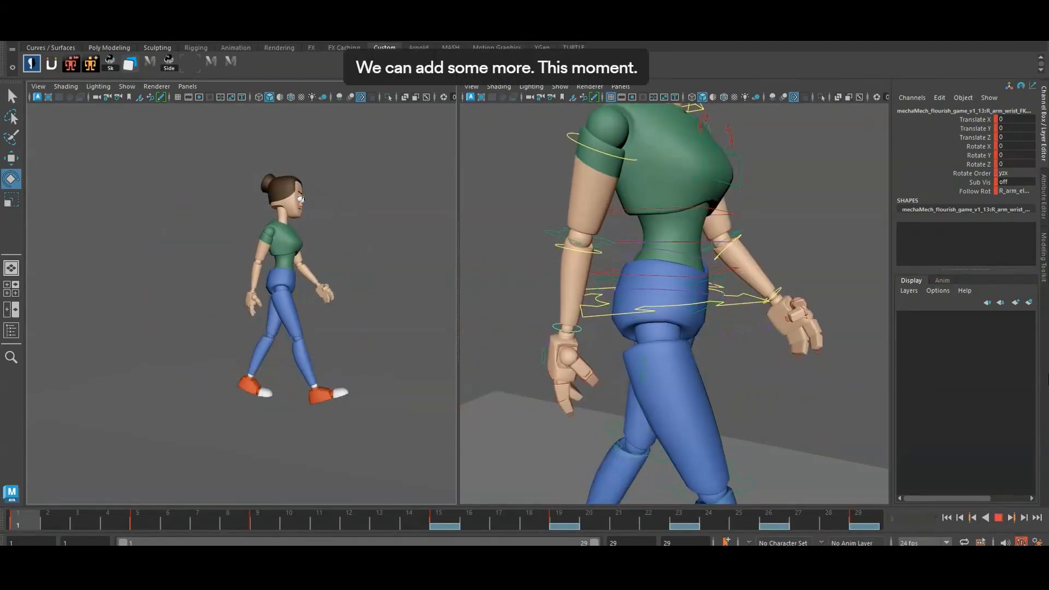
drag(76, 519, 874, 517)
click(710, 524)
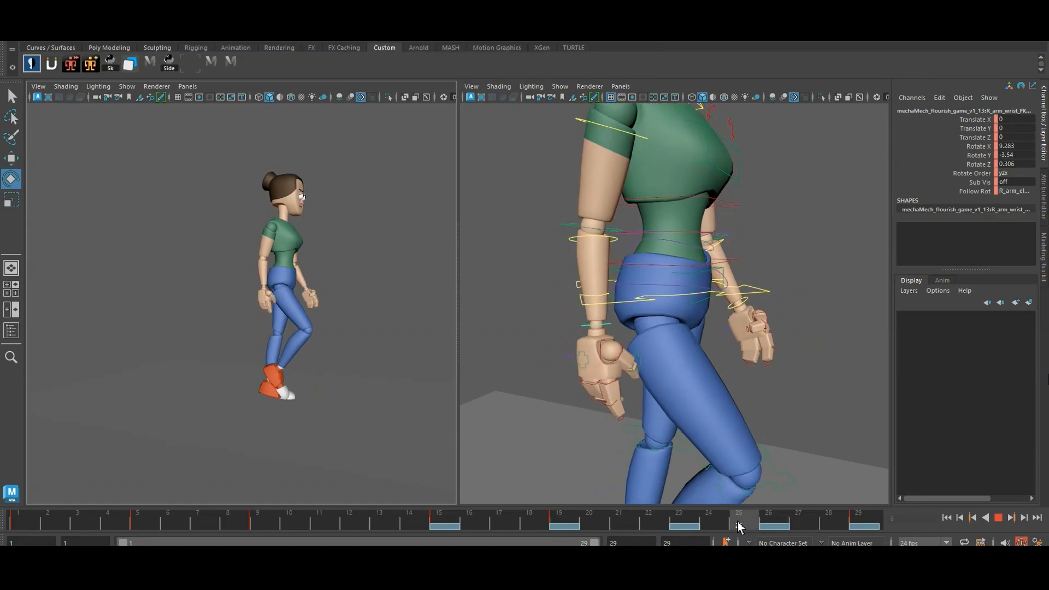
drag(712, 525, 777, 539)
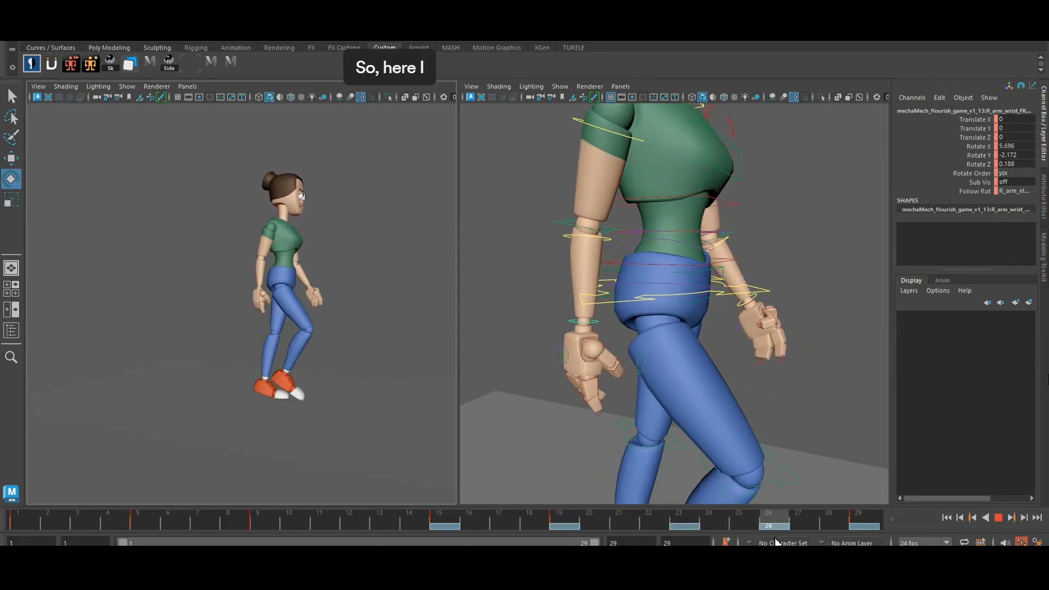
- Rotate the right wrist to about 39.3, -17.7 and 6.1 at frame 23, and to about 37, -20.4 and 8.6 at frame 26
key(w)
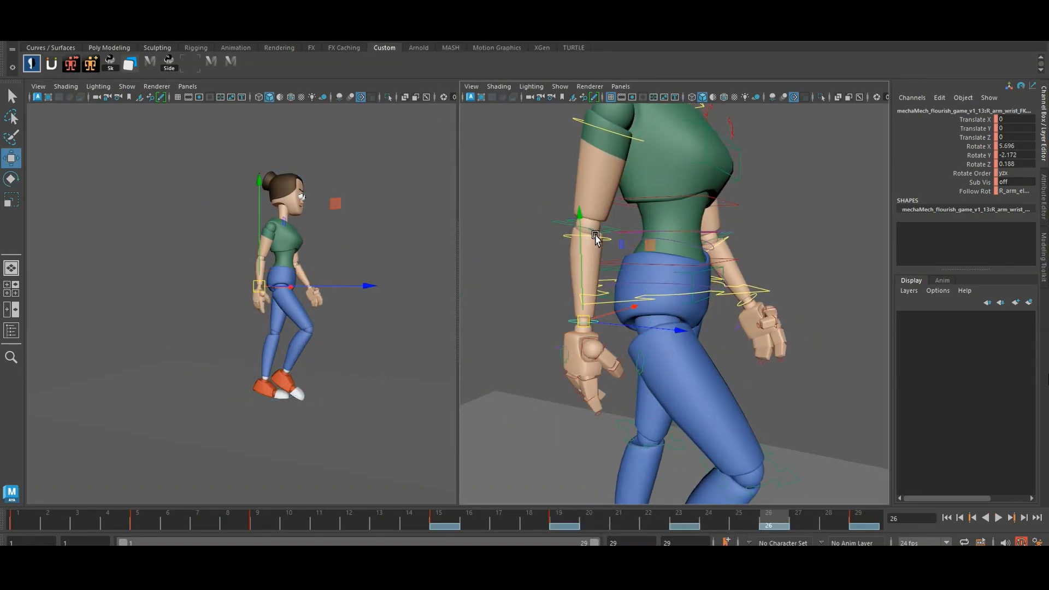
click(691, 529)
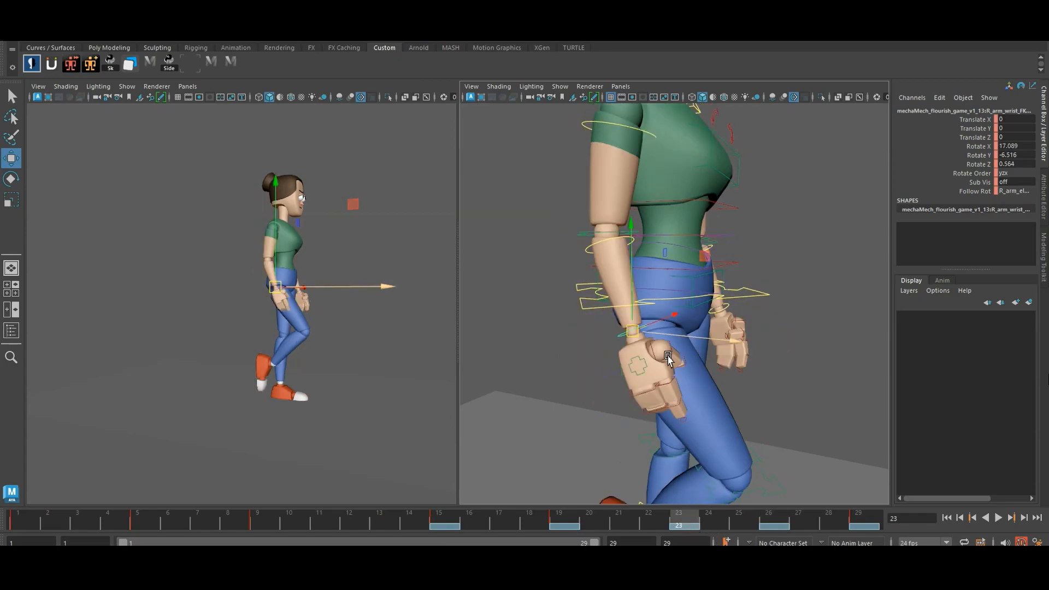
key(e)
drag(750, 356, 714, 367)
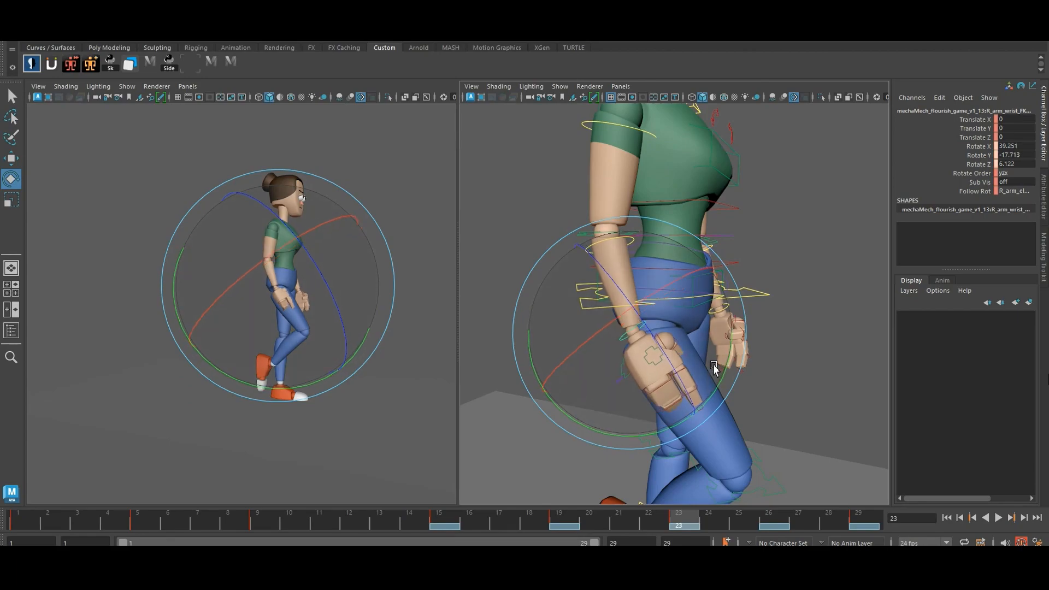
click(780, 523)
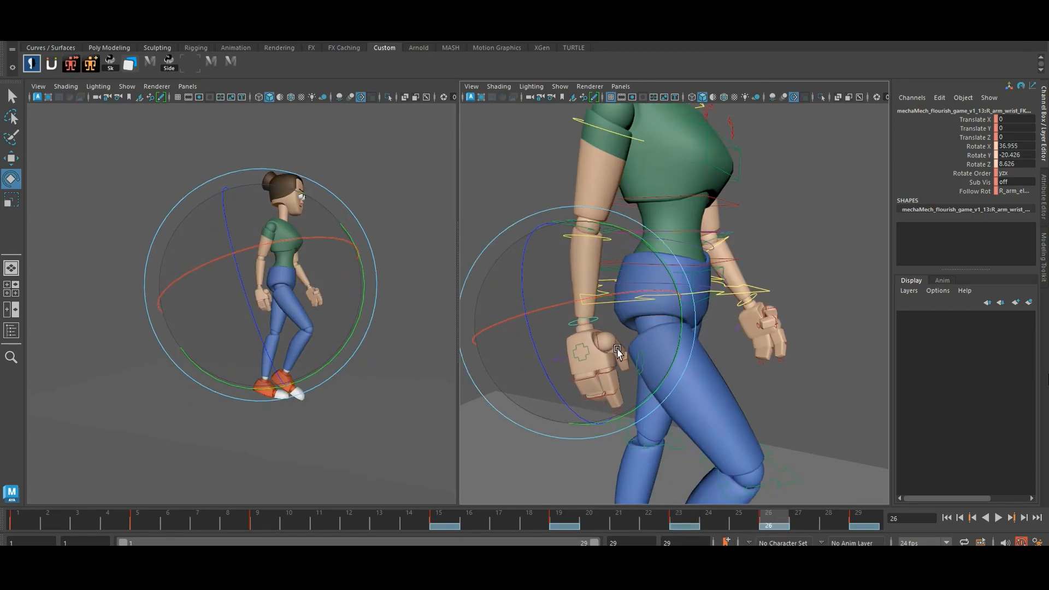
- Rotate the right wrist to about 16.2, 14.8 and -6.3 at frame 5, and to about 7.8, 10.1 and -2.7 at frame 3
key(alt+v)
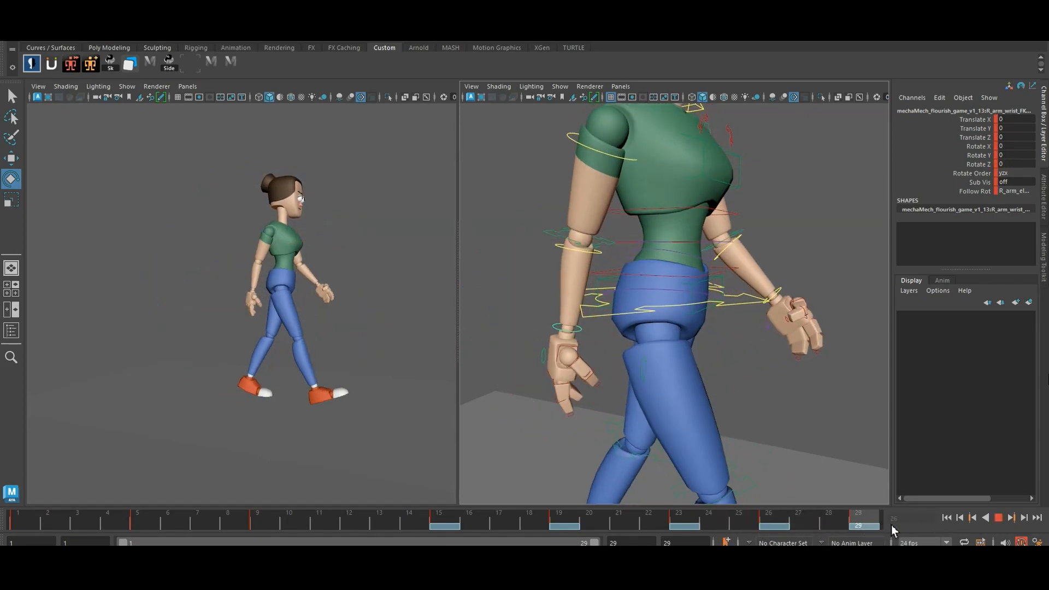
drag(18, 525, 159, 530)
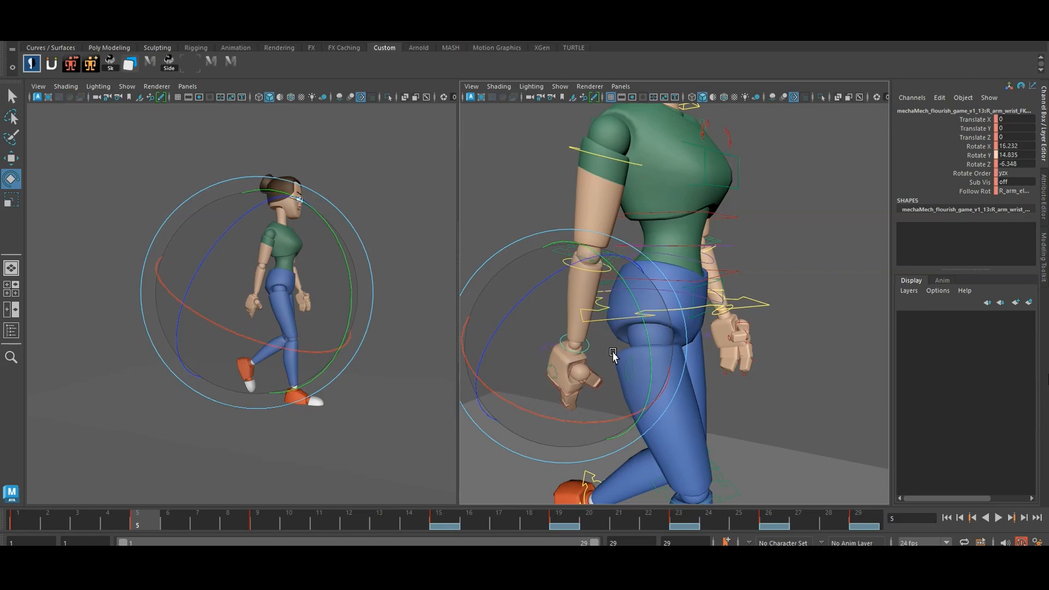
click(79, 525)
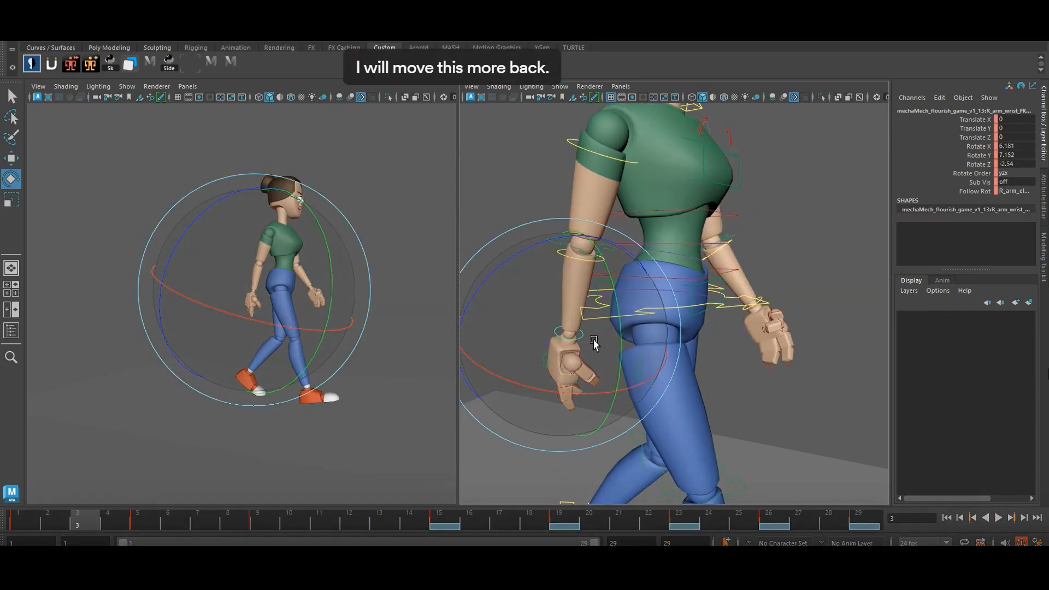
- Play back the walk from the front and the side to examine the right arm's rotation and the hand's overlap
key(alt+v)
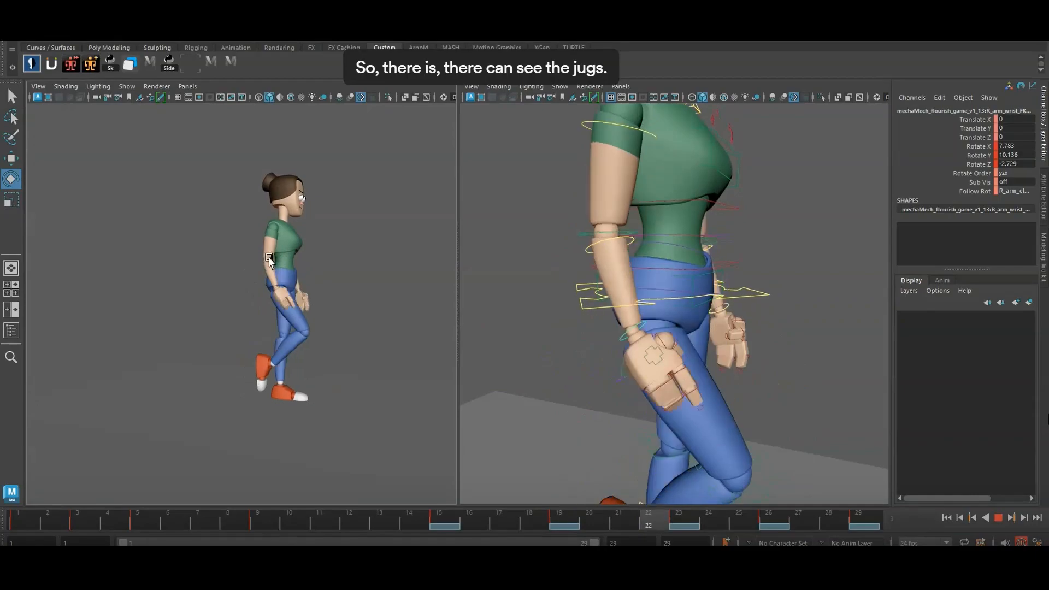
alt+drag(374, 365, 322, 381)
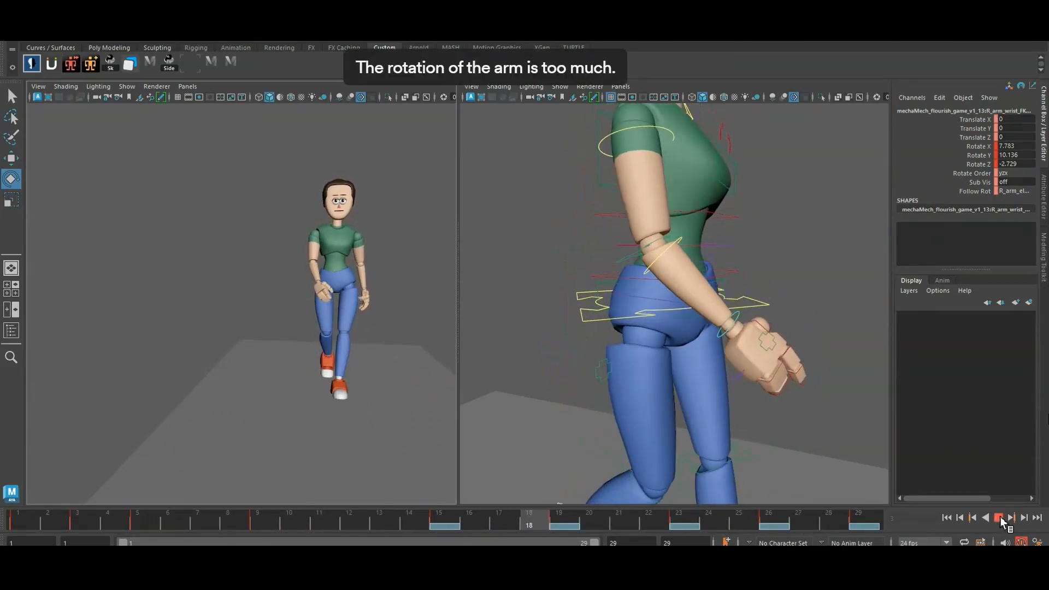
click(1000, 517)
drag(218, 522, 24, 522)
alt+drag(209, 399, 334, 391)
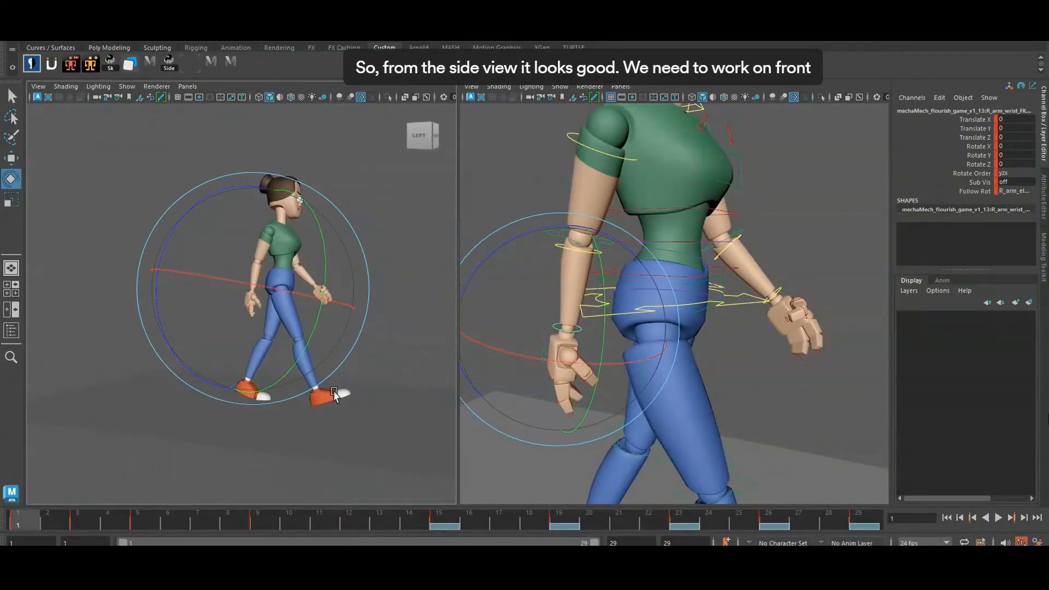
key(alt+v)
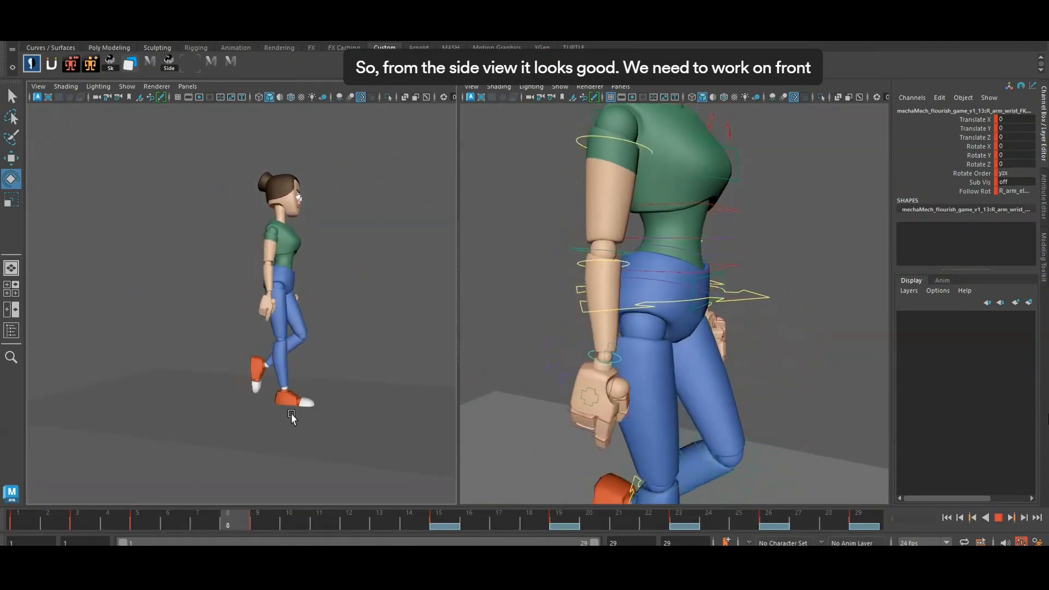
click(998, 518)
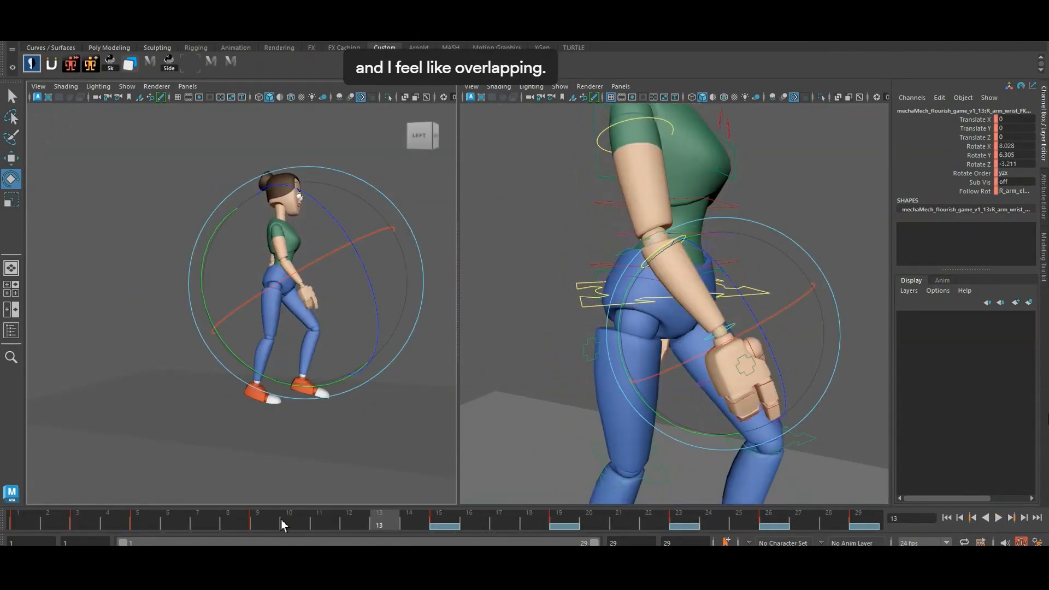
key(alt+v)
key(alt+v)
- Reduce the peaks of the right wrist's Rotate Y curve in the Graph Editor and reshape its keys and end tangents for a smooth loop
key(w)
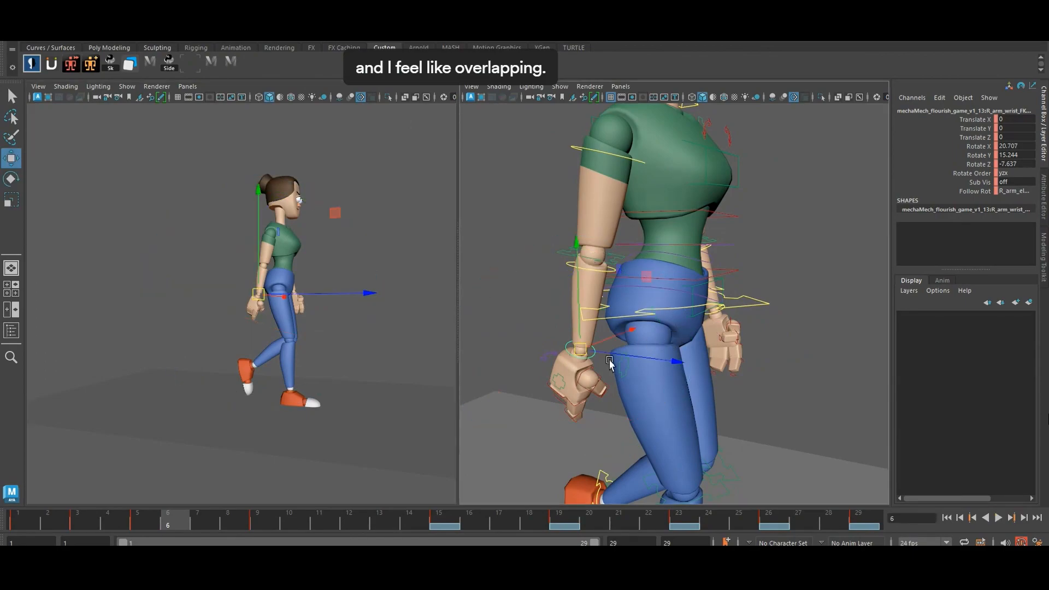
click(978, 155)
key(shift+g)
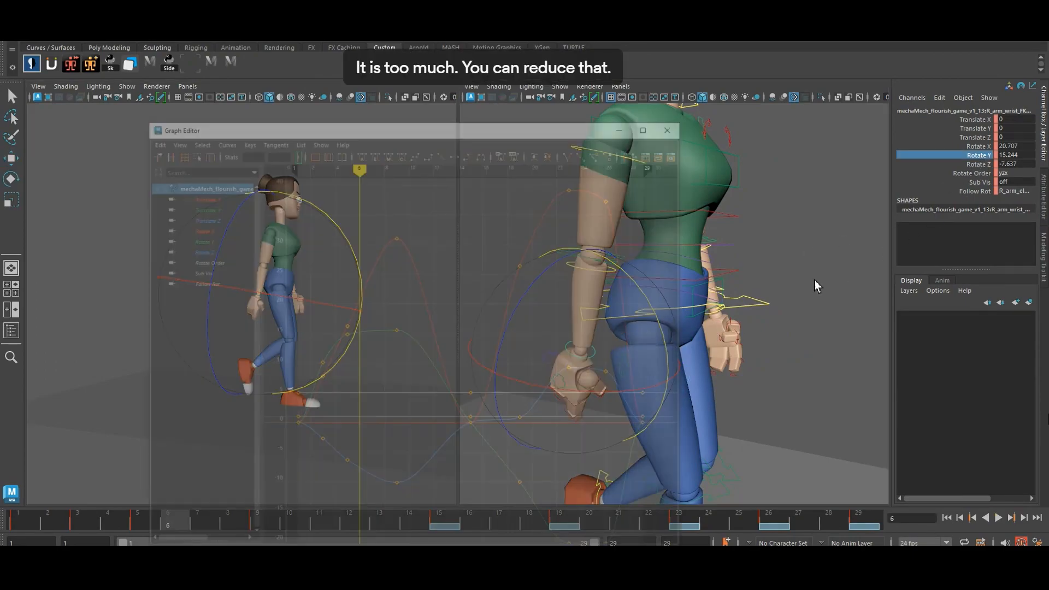
click(421, 176)
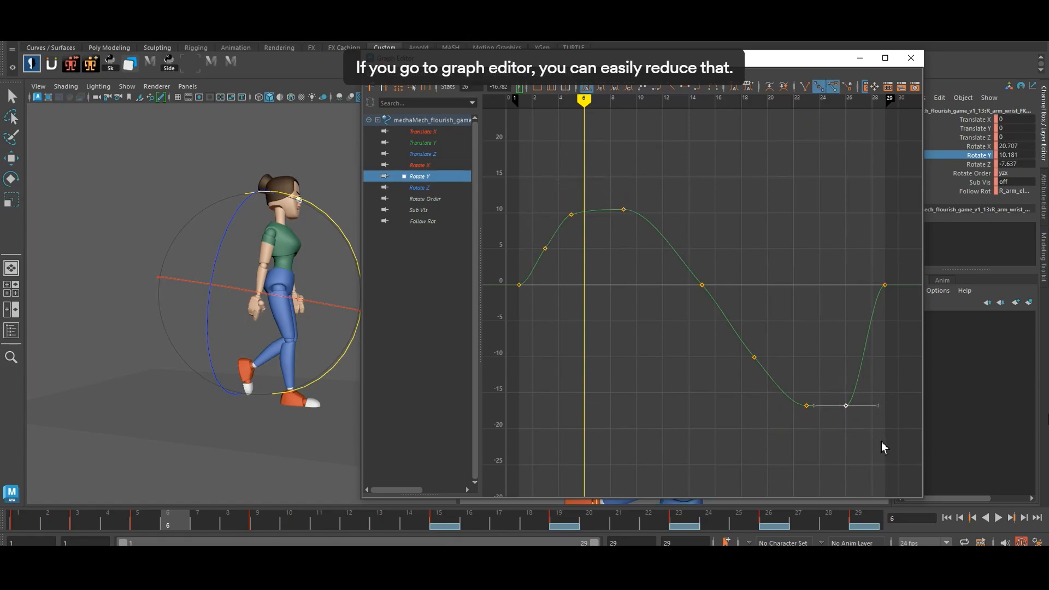
shift+middle_drag(884, 447, 892, 406)
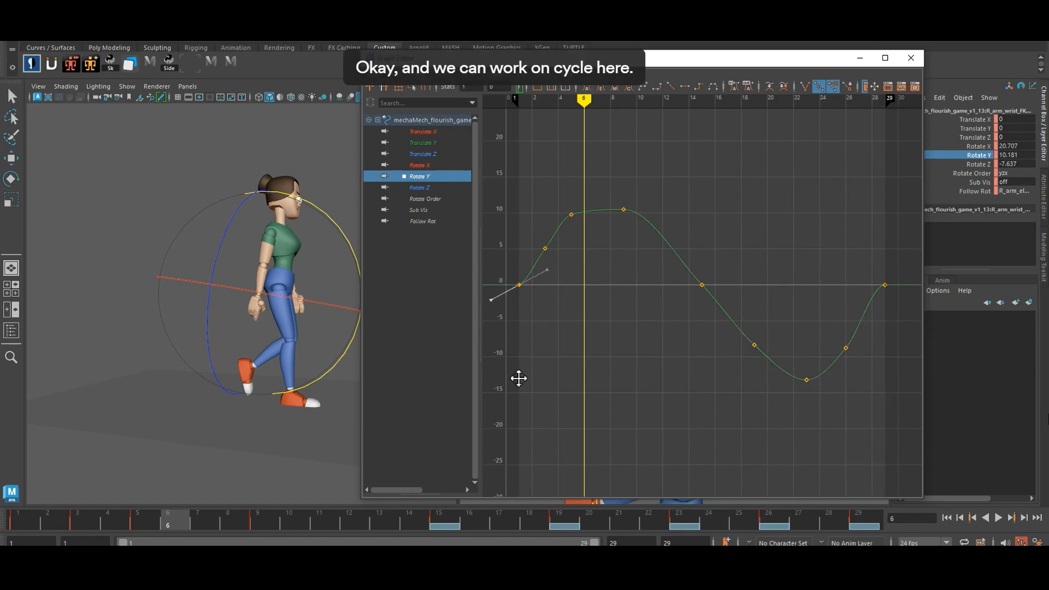
shift+middle_drag(564, 288, 567, 273)
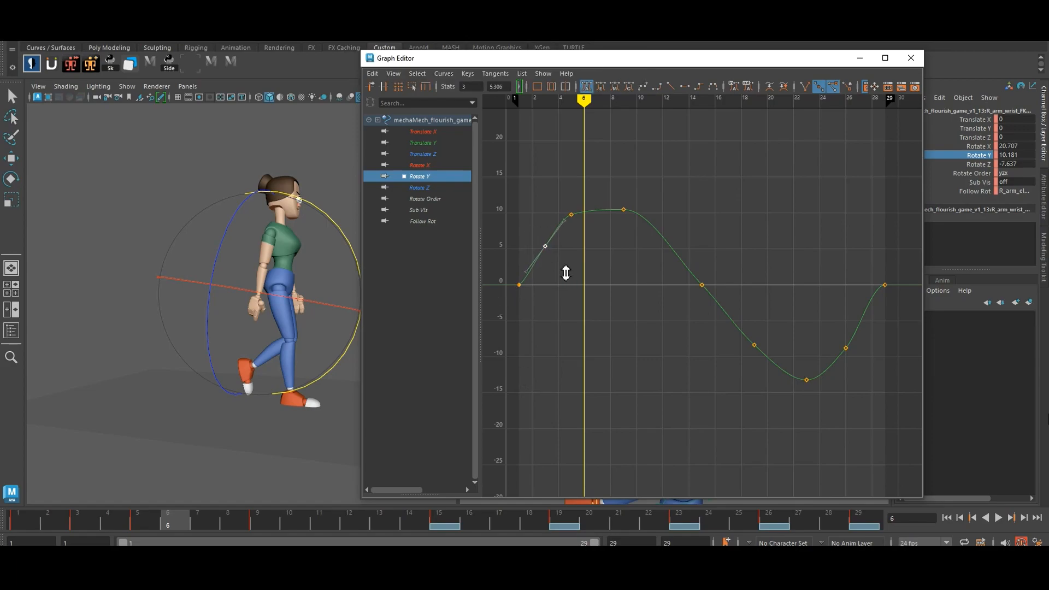
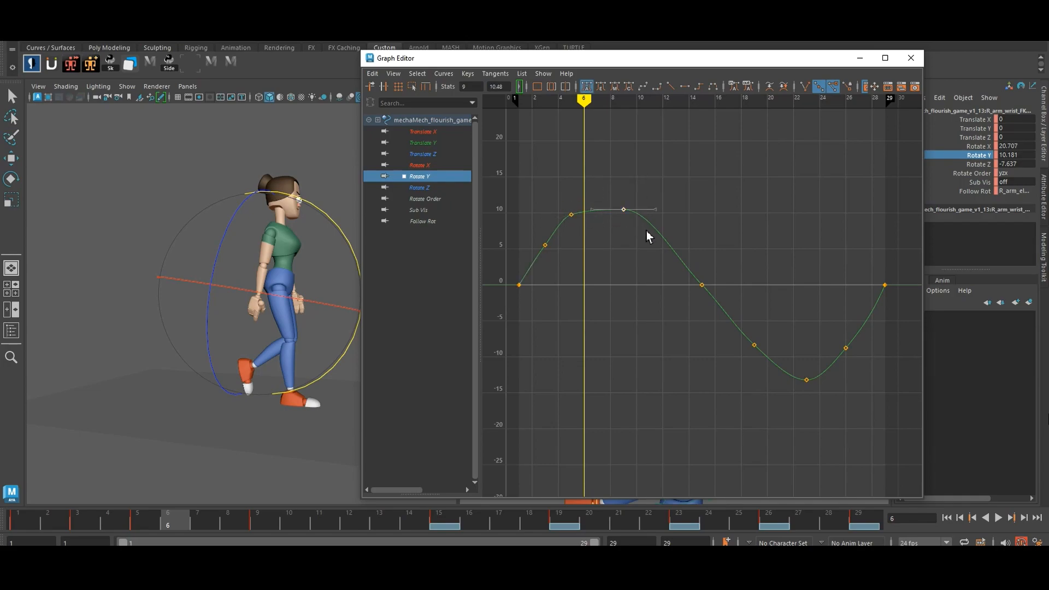
- Check the wrist's Rotate X and Z curves and lower the Rotate Z key at frame 15 to about -4.4
key(alt+v)
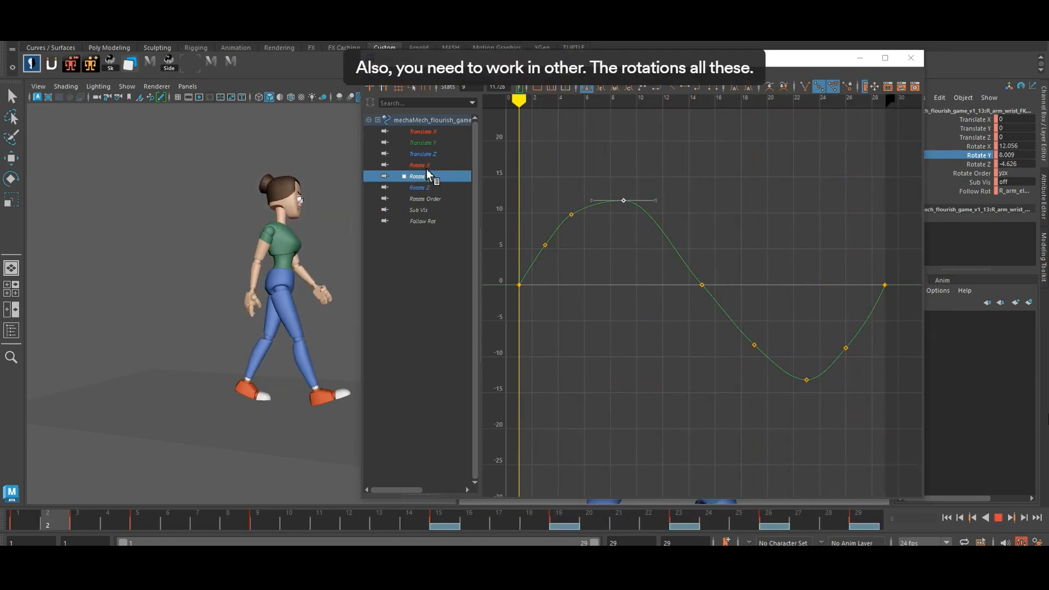
click(420, 165)
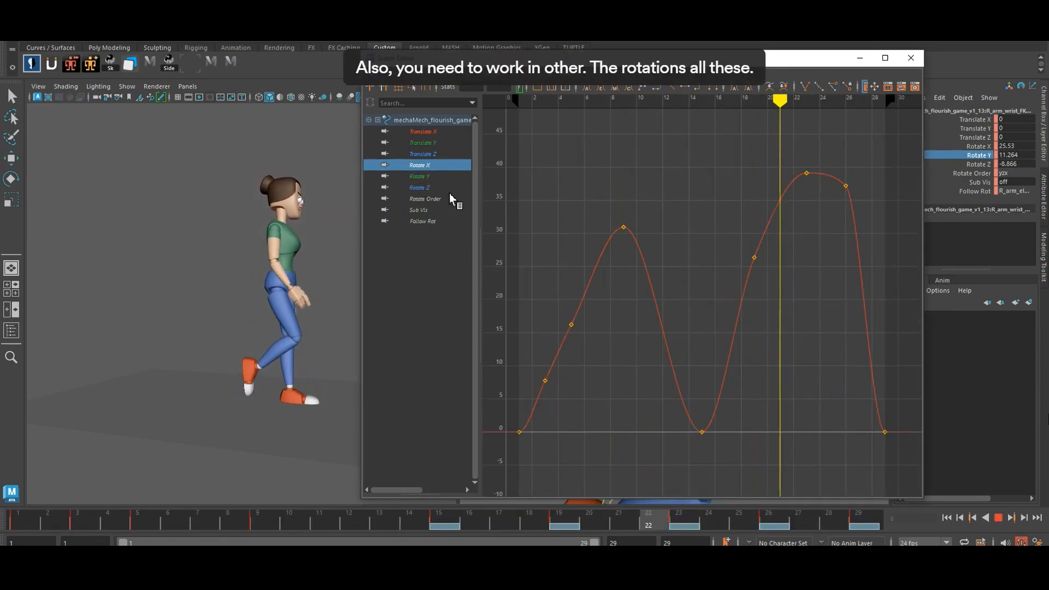
click(420, 187)
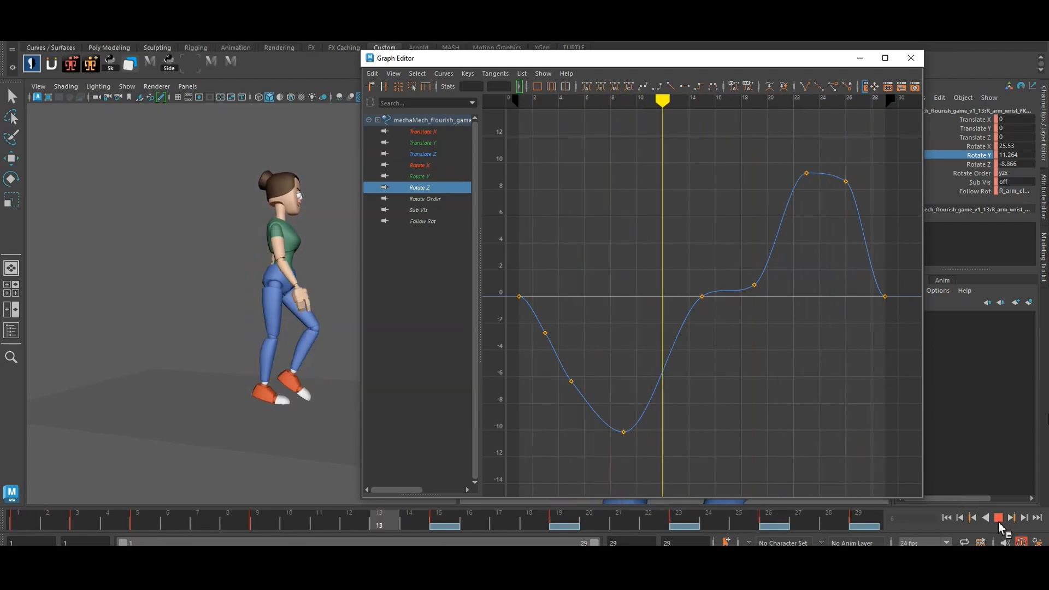
click(999, 518)
drag(676, 289, 730, 330)
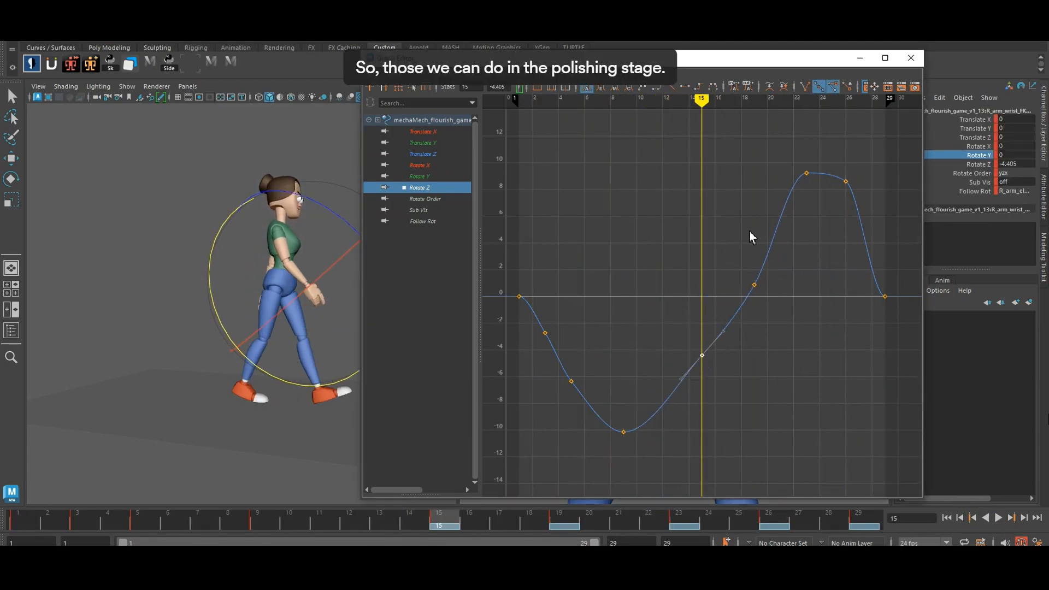
- Lower the right wrist's Rotate Z key at frame 15 to about -6.6 and raise its Rotate X key there to about 7.7
middle_drag(733, 358, 735, 380)
click(434, 177)
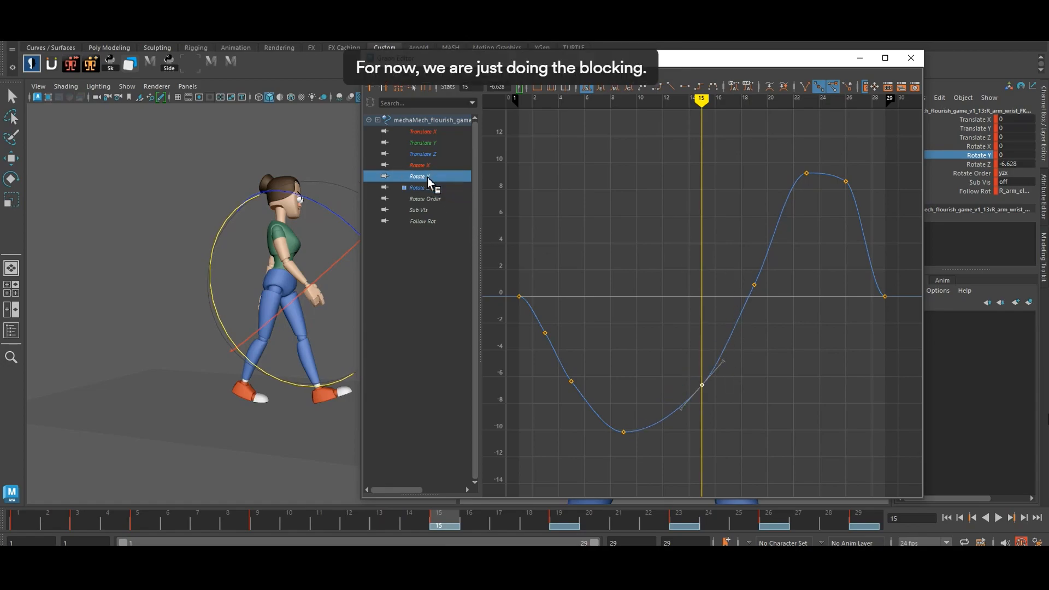
click(421, 166)
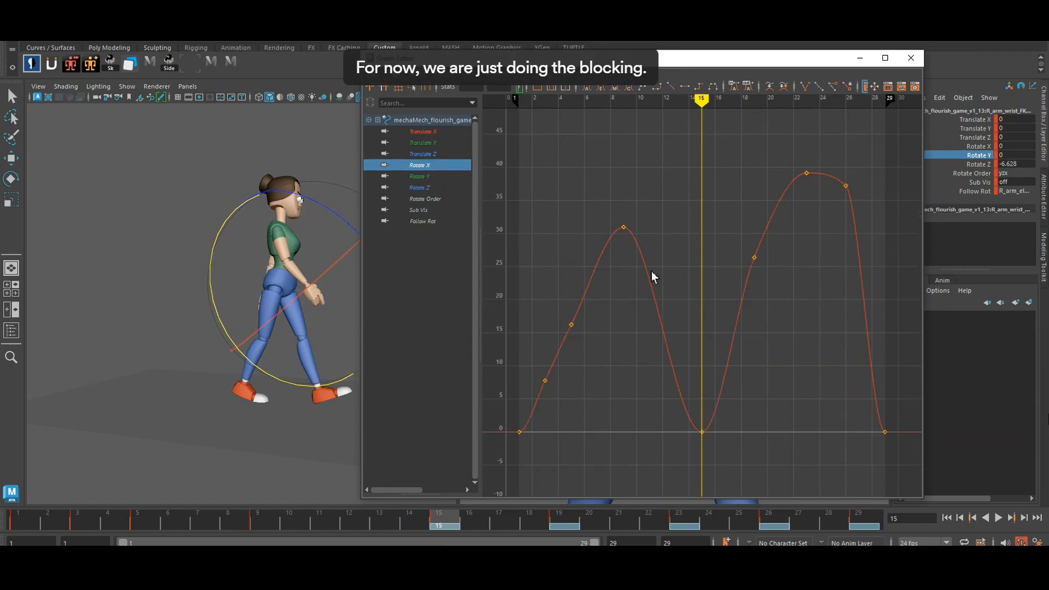
drag(749, 475, 747, 475)
middle_drag(770, 409, 770, 356)
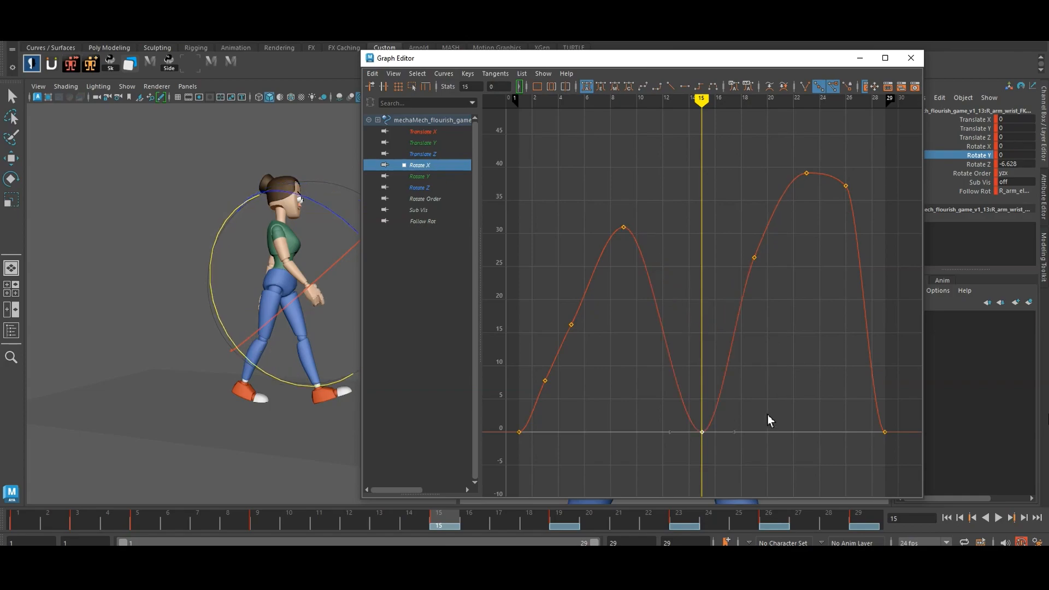
middle_drag(770, 420, 770, 370)
- Lower the wrist's Rotate X keys at frames 3, 5, 9, 23 and 26, to about 11.8 at frame 5, 16.2 at 9 and 11.5 at 26
key(comma)
drag(584, 185, 650, 273)
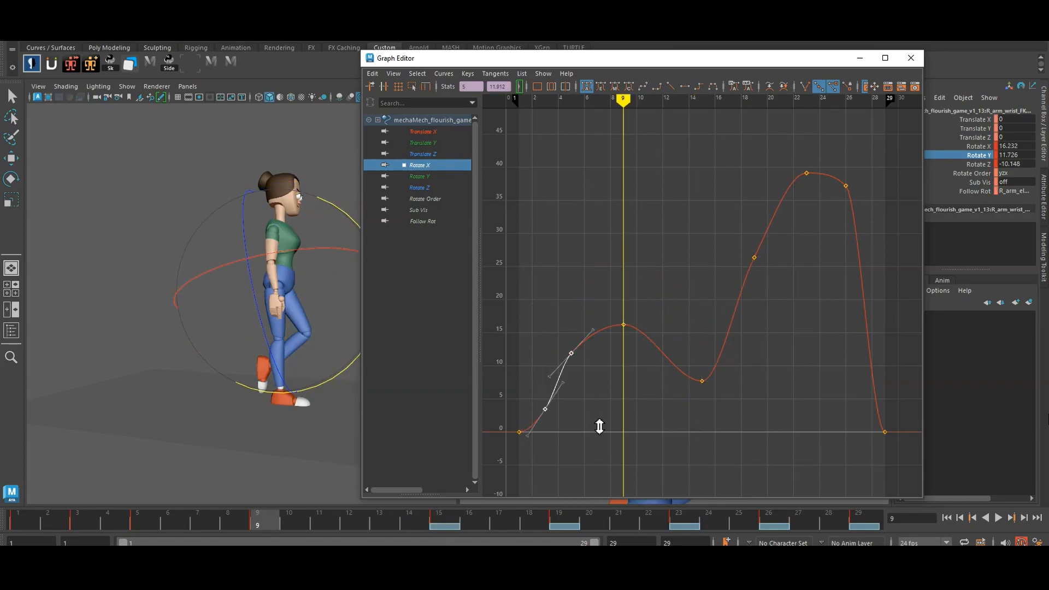
key(period)
key(period)
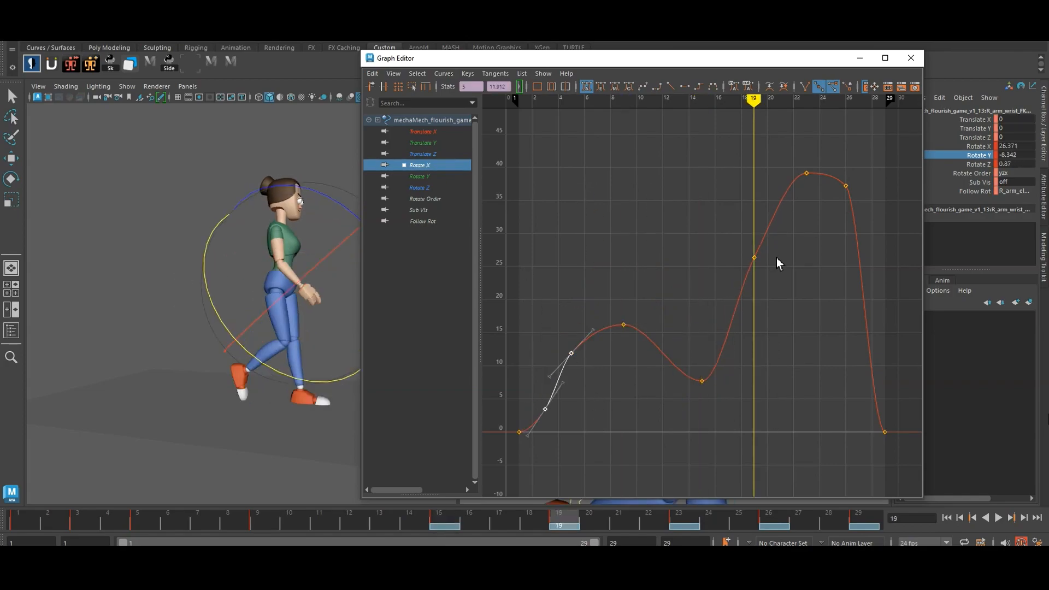
key(period)
drag(782, 147, 870, 219)
shift+middle_drag(848, 295, 848, 397)
key(period)
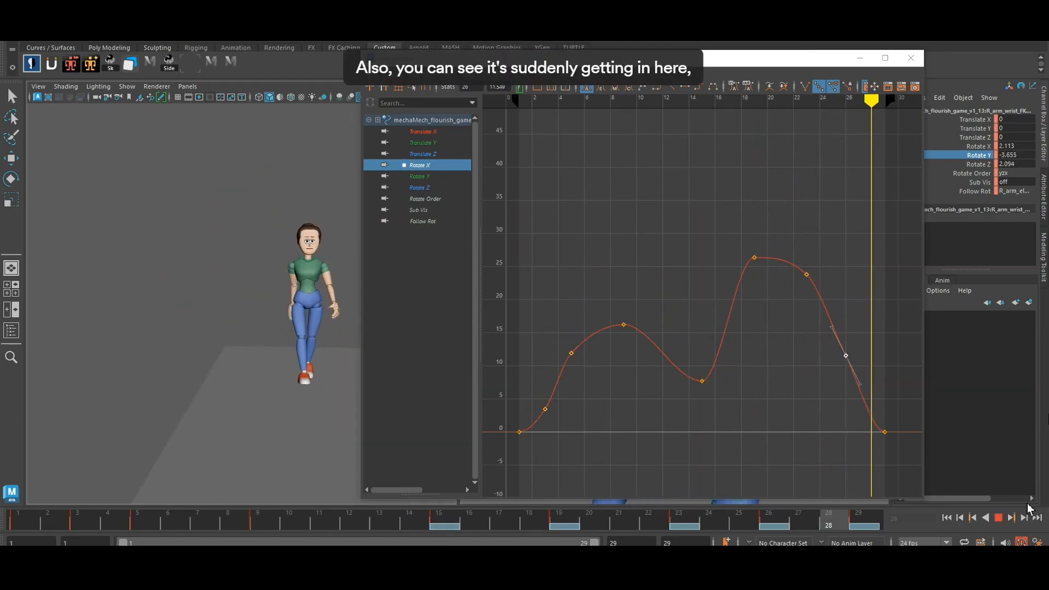
- Review the walk and rotate the right upper arm inward at frame 9 to about -10.8, 3.8 and -43.3
click(1000, 519)
drag(496, 526, 860, 524)
drag(94, 517, 278, 542)
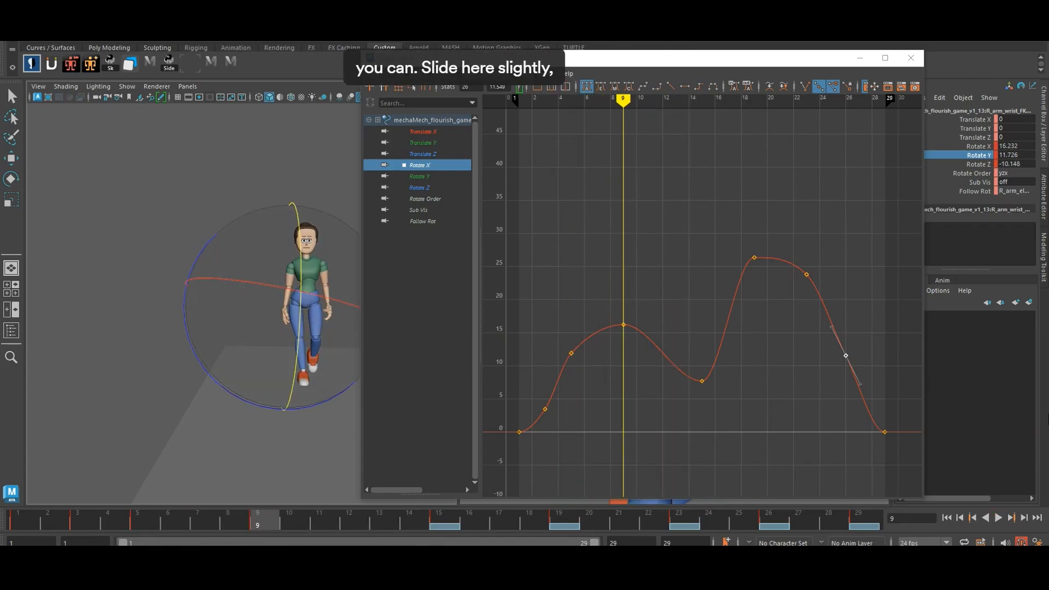
click(861, 58)
alt+drag(663, 297, 551, 189)
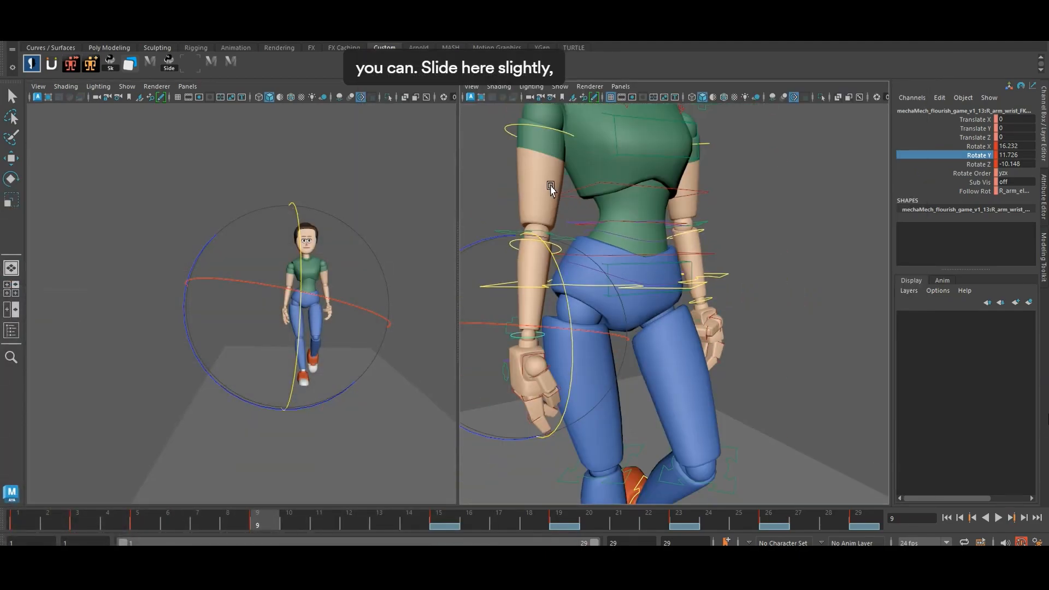
click(556, 134)
key(e)
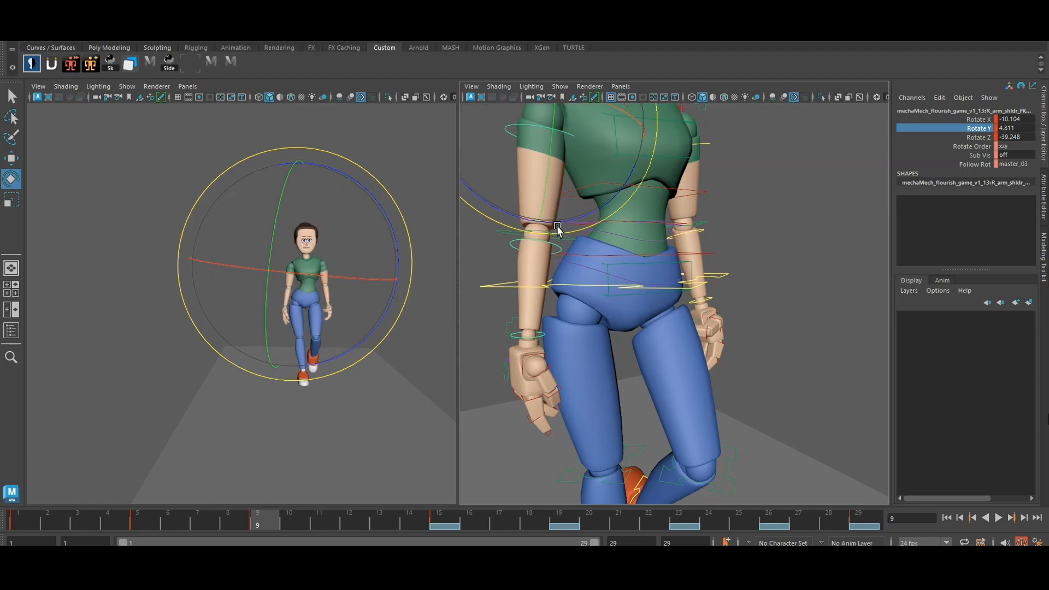
drag(558, 228, 568, 225)
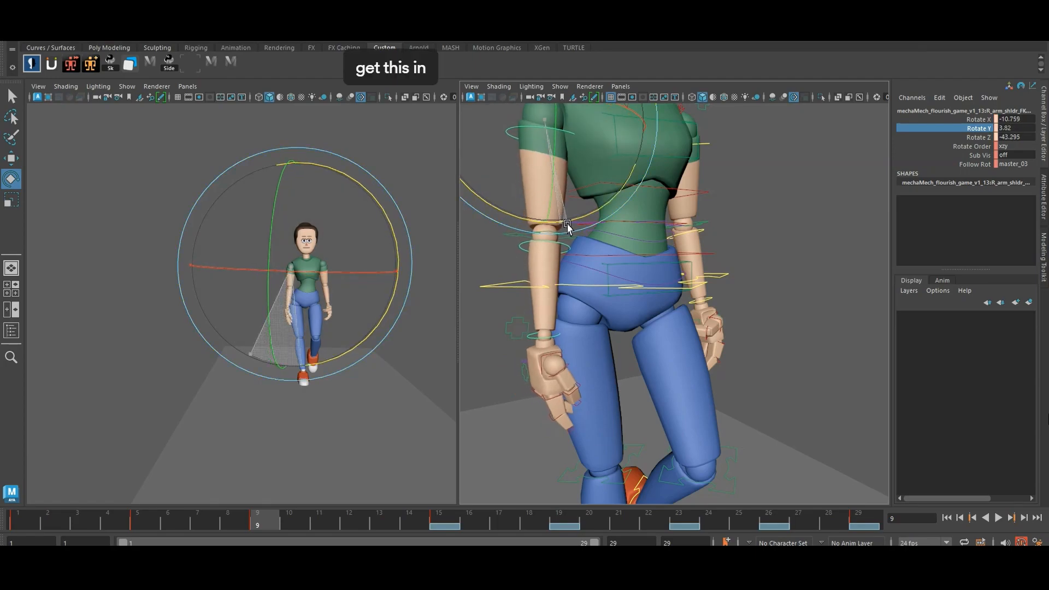
- Rotate the right wrist at frame 9 to about 18.6, 11.5 and 1.3, and play back the arm swing
click(550, 340)
drag(497, 244, 541, 247)
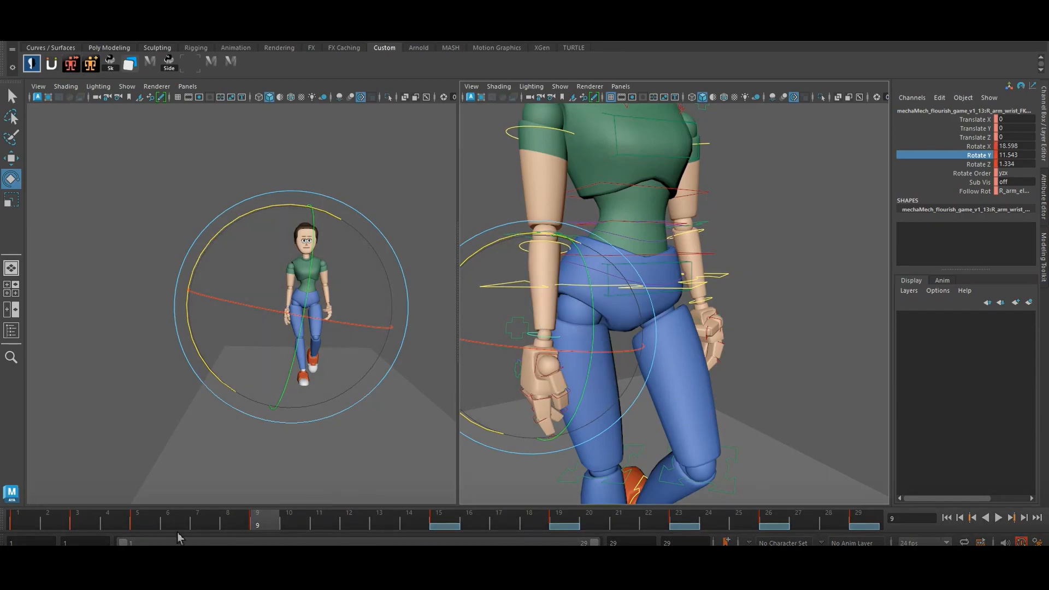
key(alt+v)
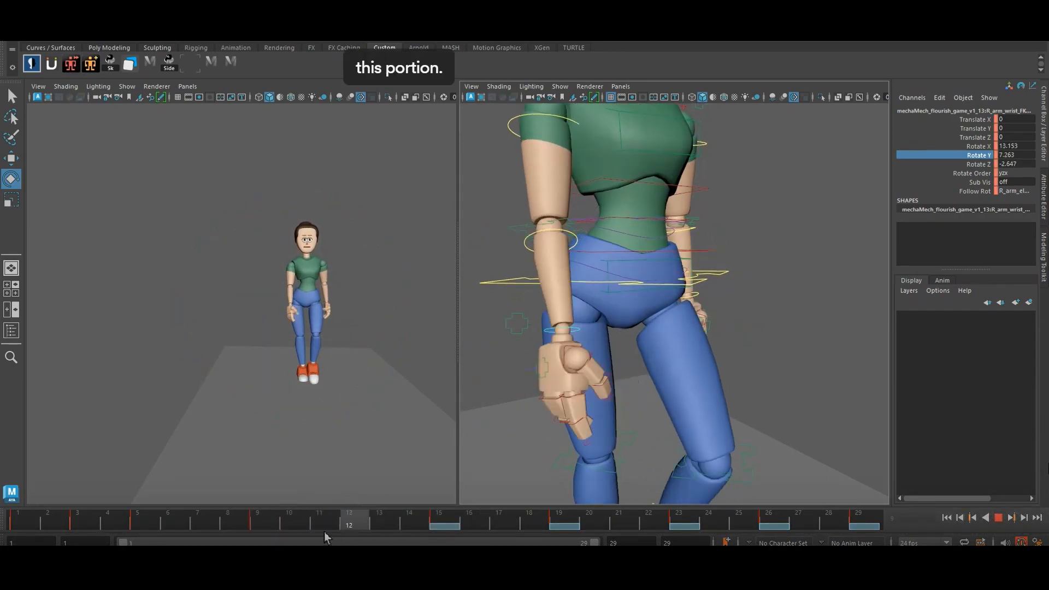
drag(476, 527, 445, 527)
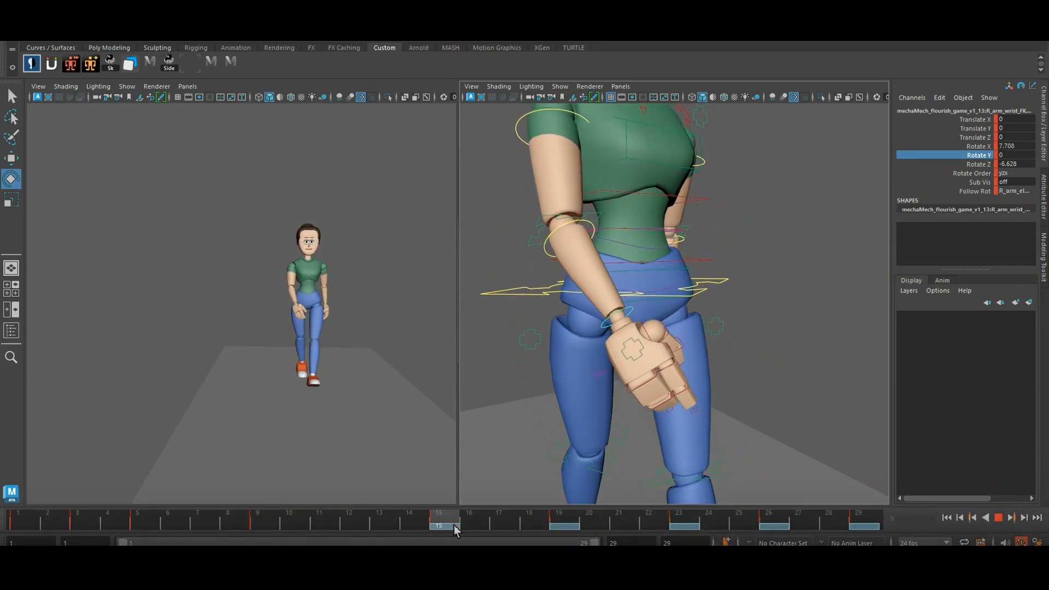
- Reshape the right upper arm's Rotate X curve, setting its keys to about 8 at frame 15 and -6.3 at frame 9
click(552, 131)
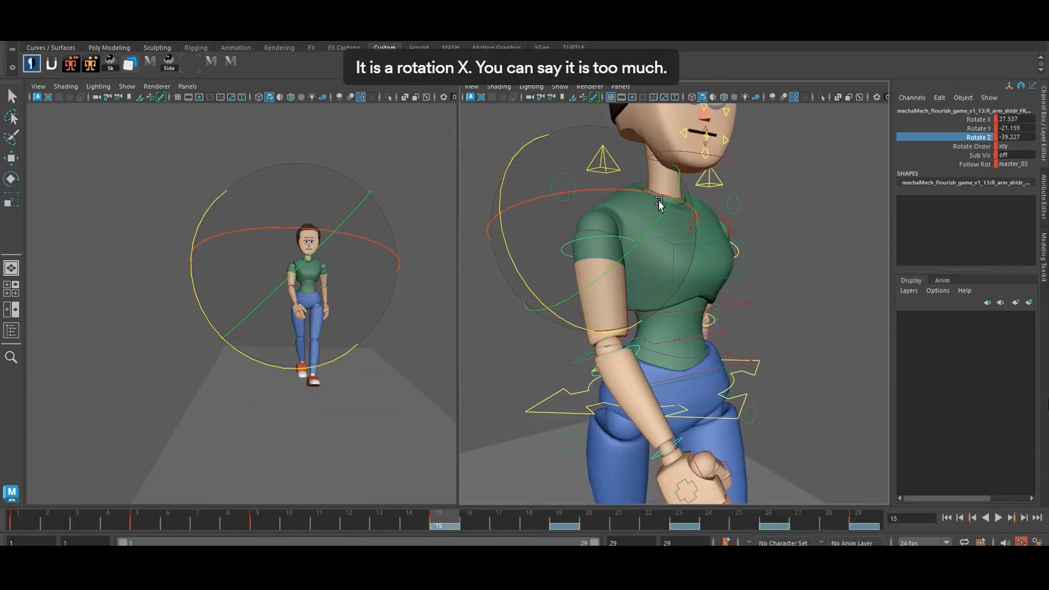
key(alt+g)
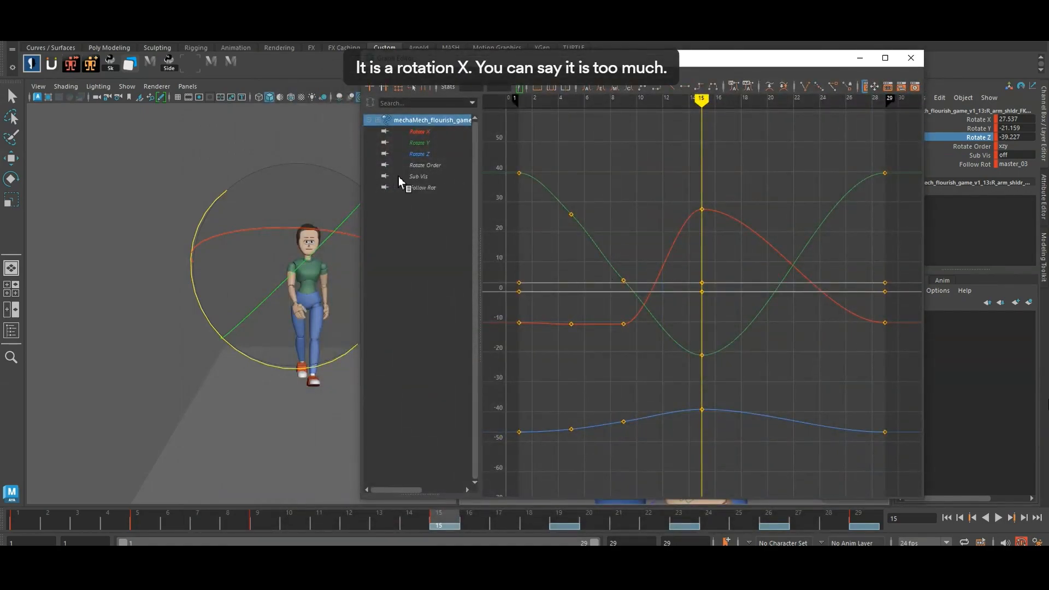
click(419, 131)
key(f)
middle_drag(741, 320, 741, 326)
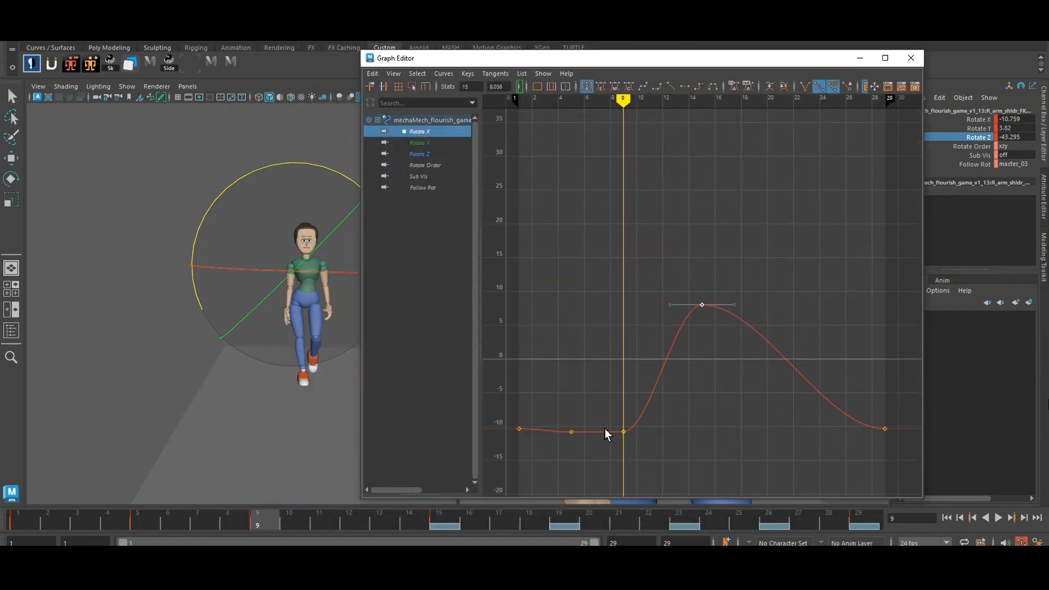
drag(605, 430, 670, 451)
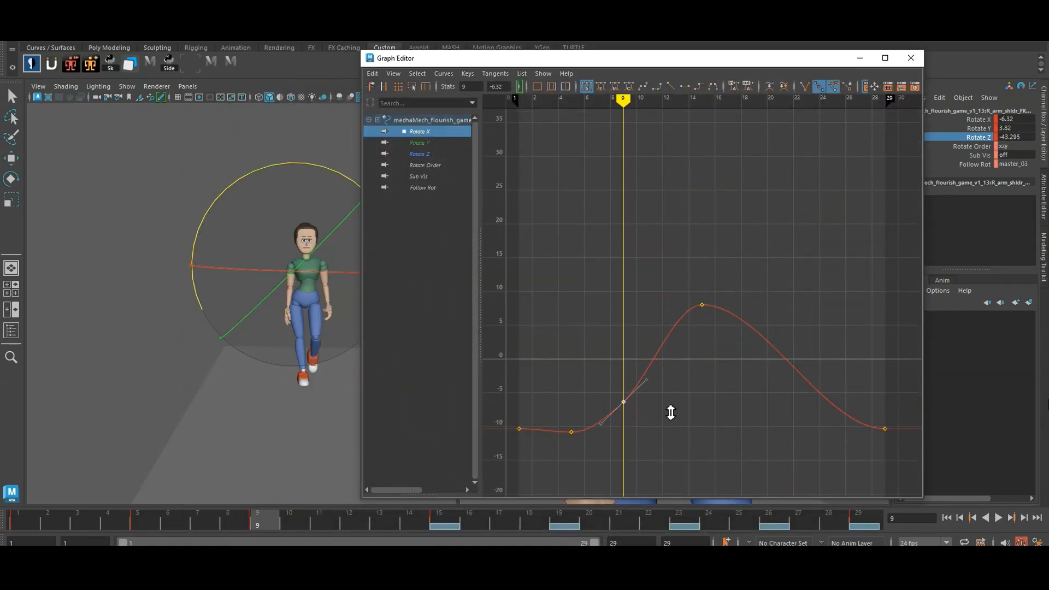
key(ctrl+z)
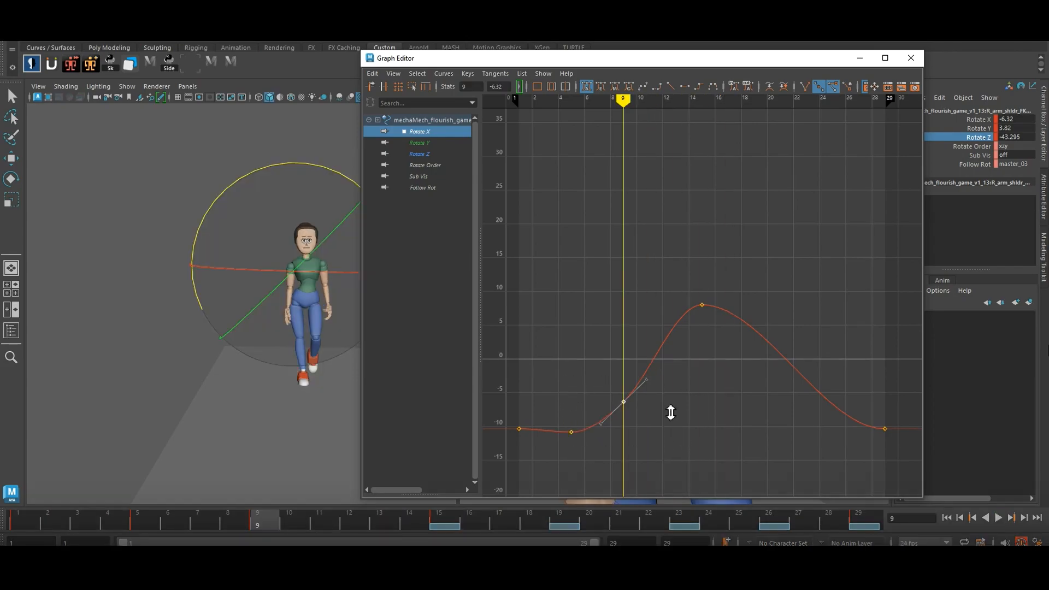
- Play back the walk from the front and the side to examine the right arm swing
key(alt+v)
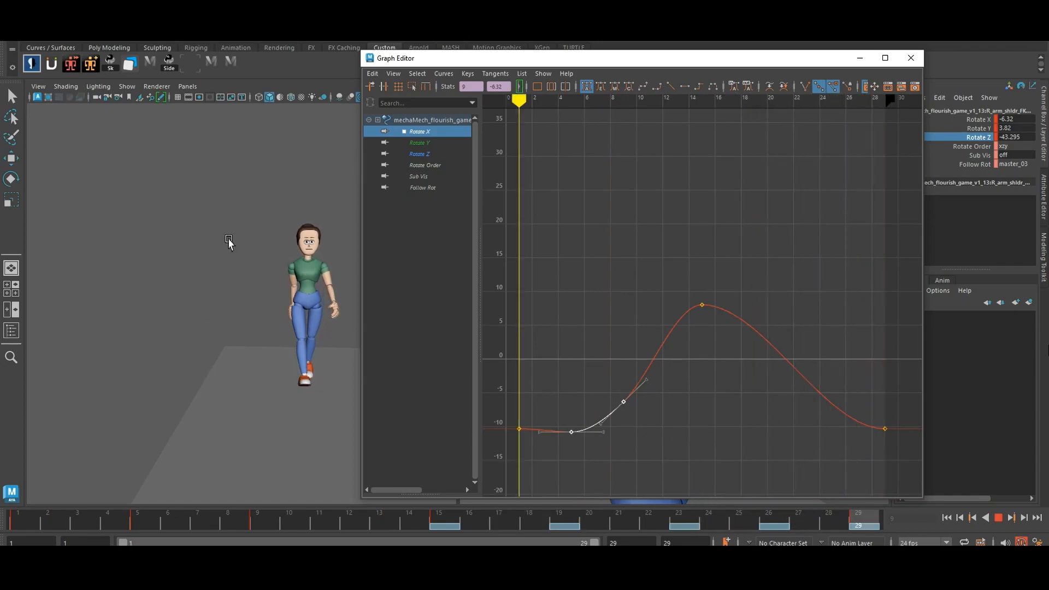
alt+drag(255, 360, 259, 383)
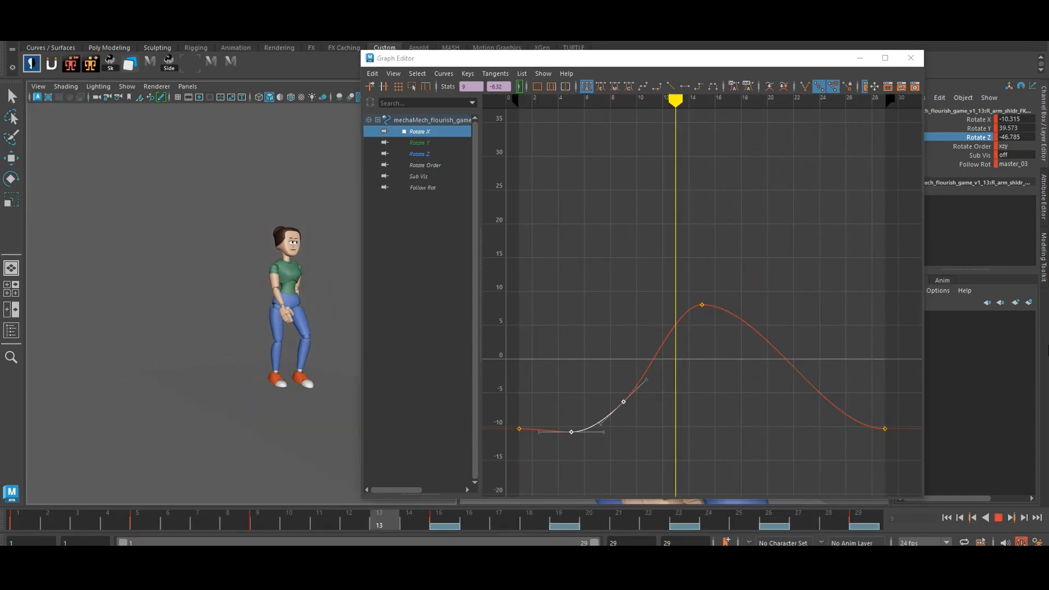
click(860, 59)
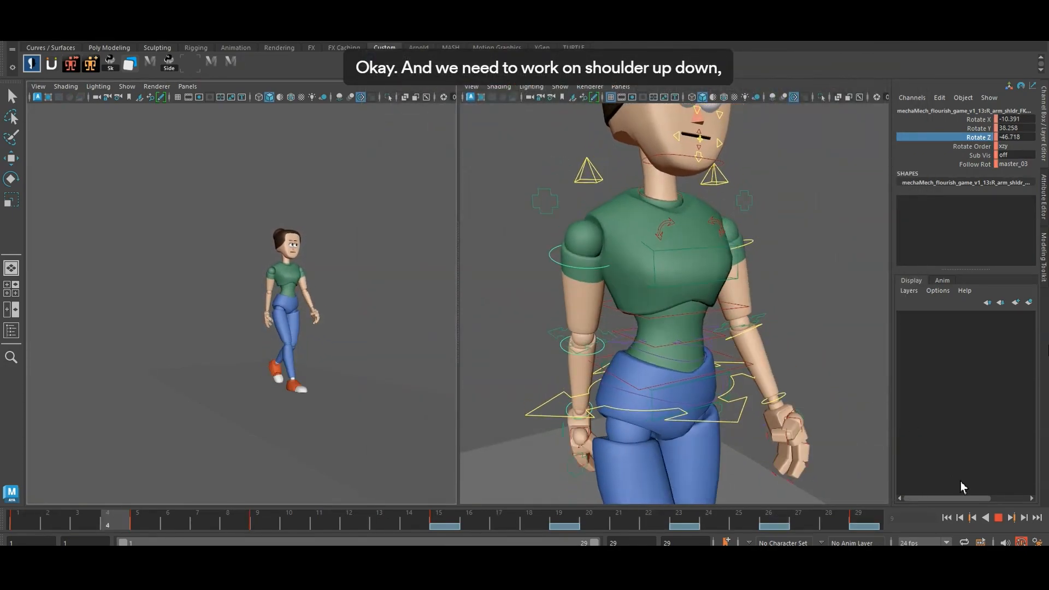
click(998, 518)
- Raise the right clavicle on Rotate Z to about 7.4 at frame 12 and about 4.2 at frame 15
key(w)
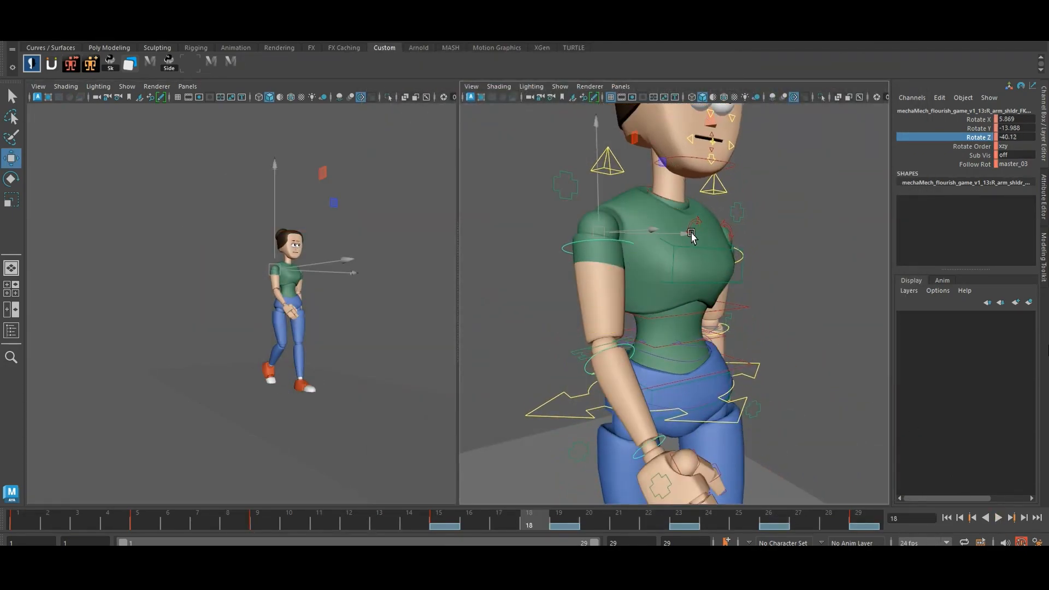
click(690, 228)
click(978, 155)
key(e)
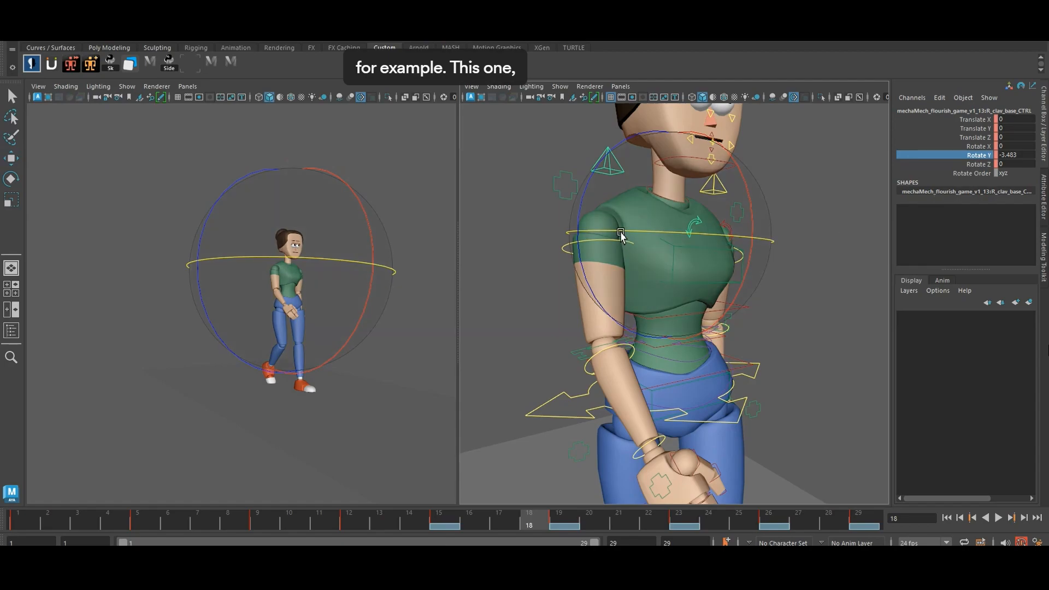
drag(578, 214, 583, 184)
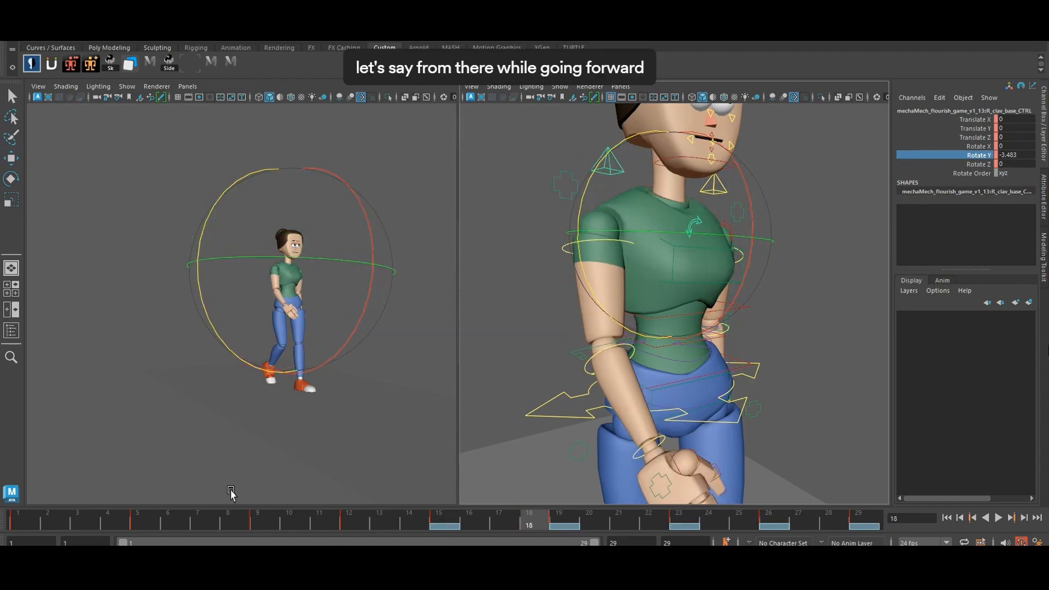
key(alt+v)
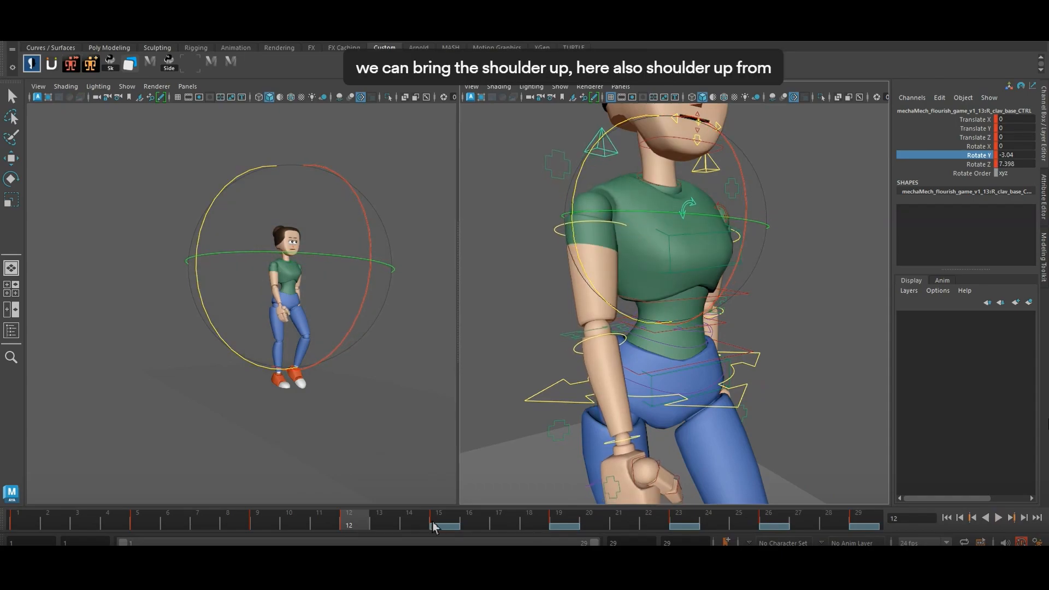
drag(397, 523, 569, 520)
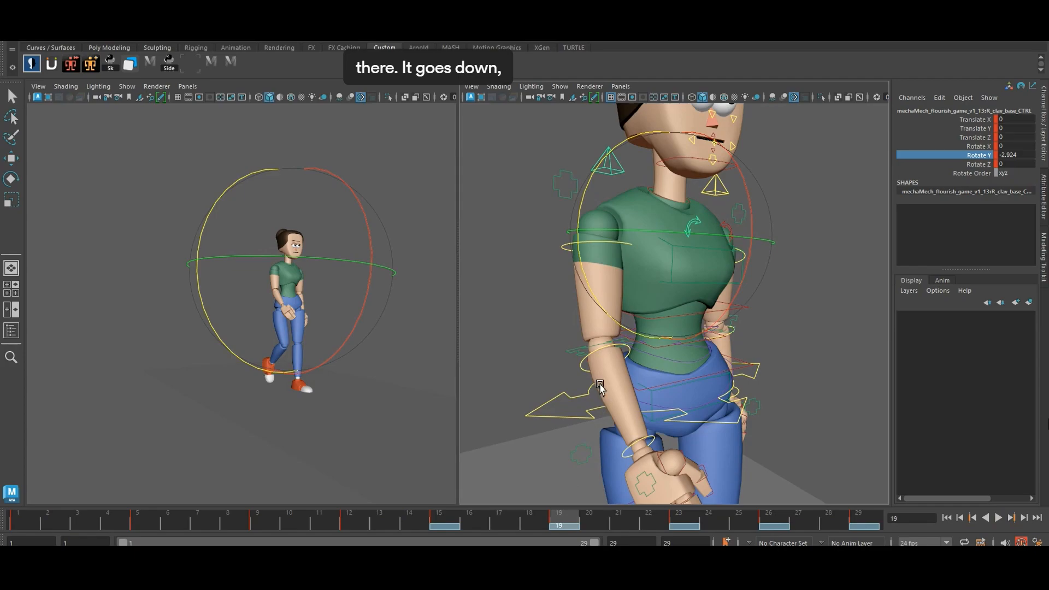
- Key the right clavicle's Rotate Z at about 3 on frame 19, -3.6 on frame 23 and -1.2 on frame 26
drag(606, 314, 604, 445)
drag(582, 528, 680, 534)
click(783, 524)
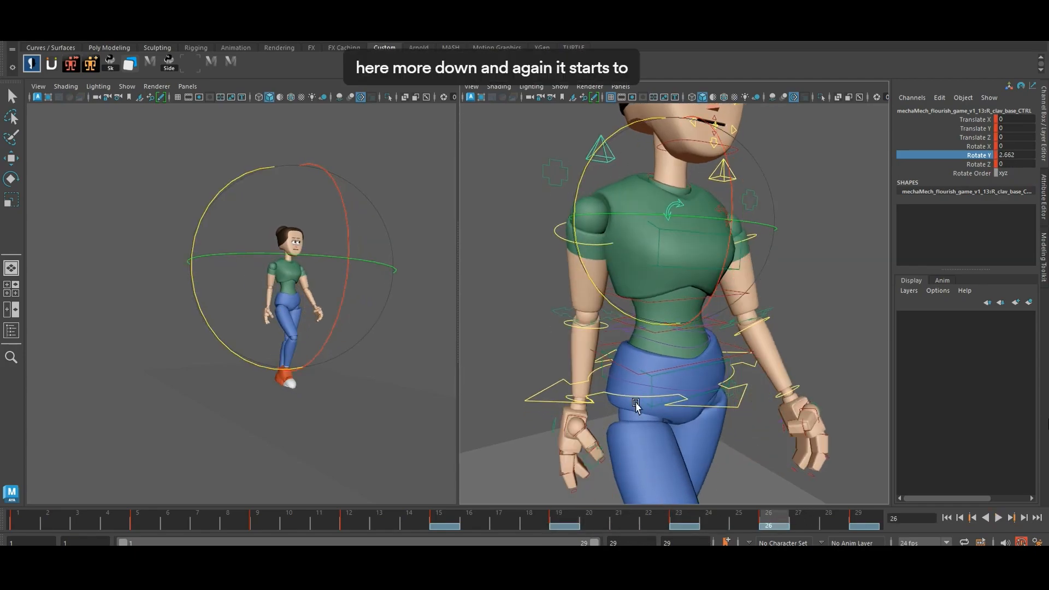
key(alt+v)
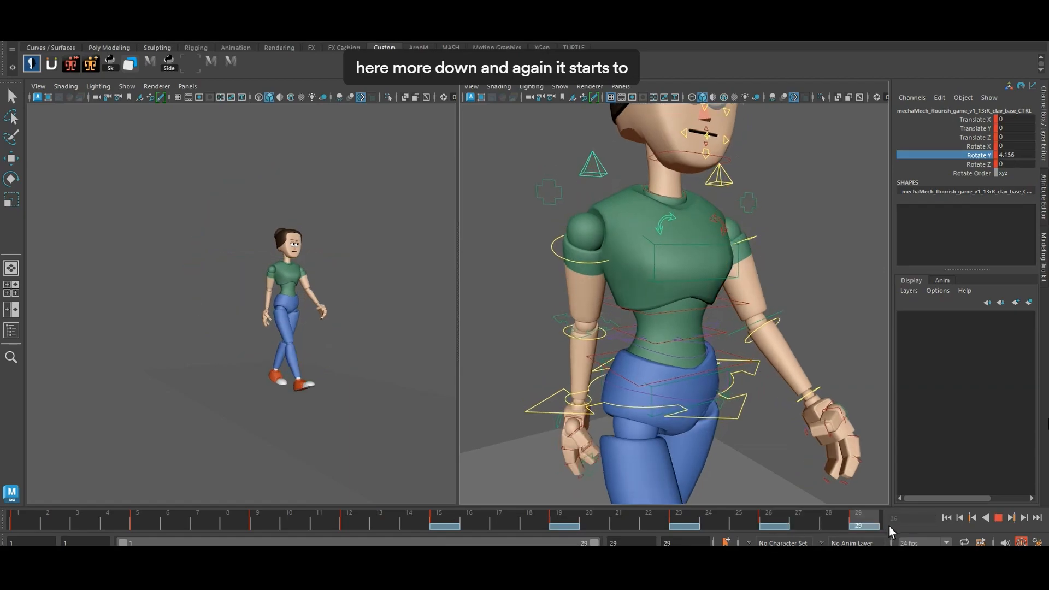
- Rotate the right clavicle on Z to about 2.4 at frame 5, -4.4 at frame 9 and 3.3 at frame 12
drag(185, 520, 152, 518)
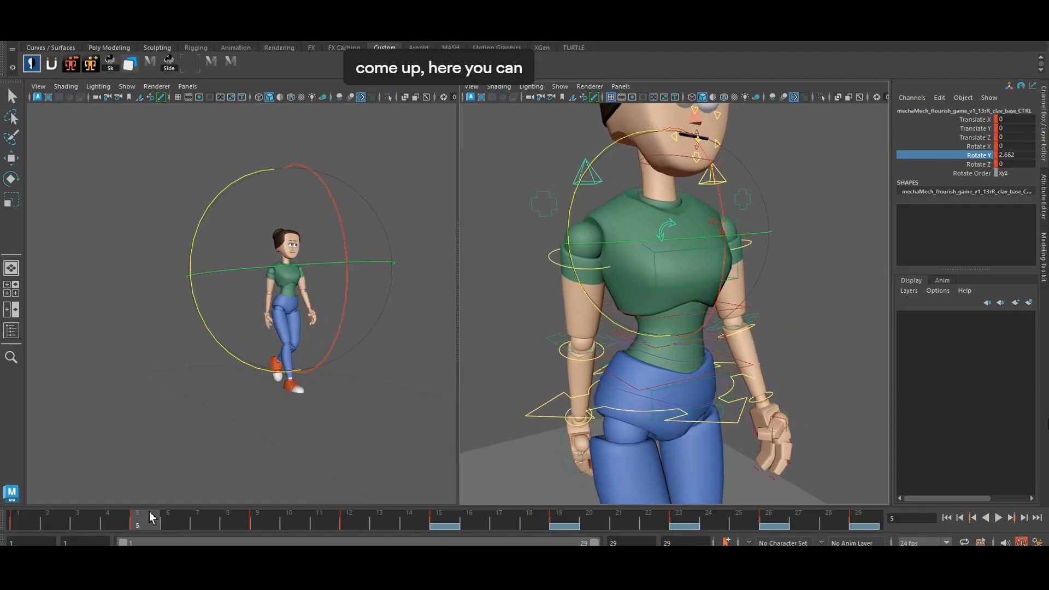
drag(577, 275, 575, 270)
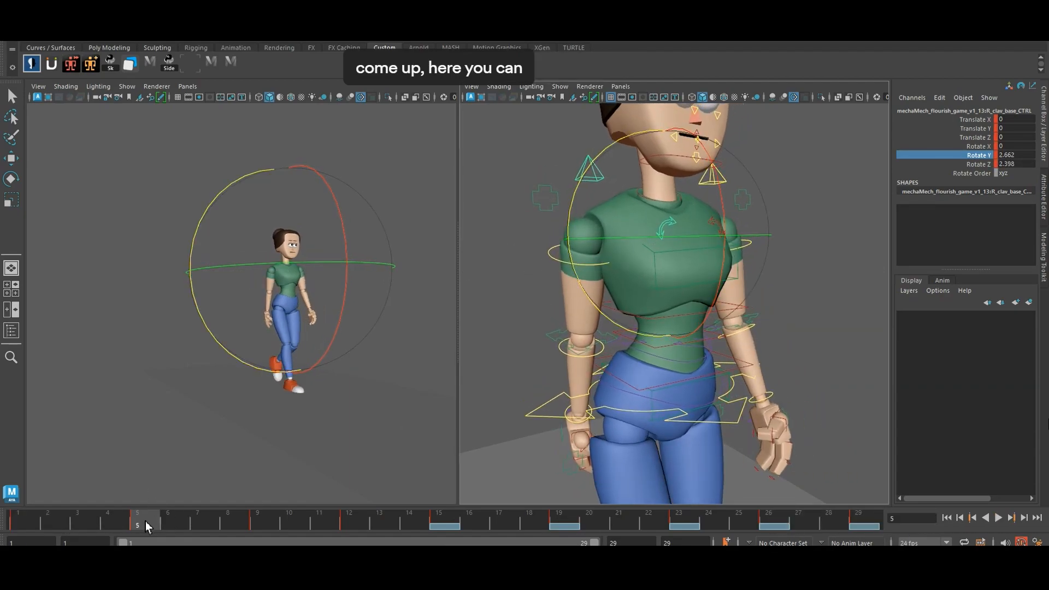
drag(146, 526, 269, 526)
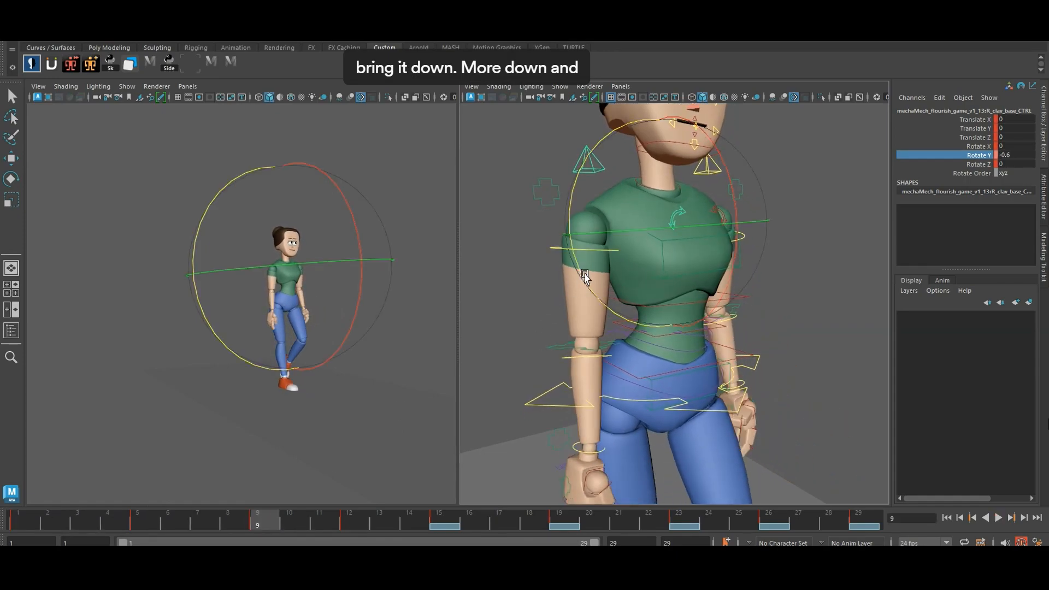
drag(585, 274, 586, 284)
drag(179, 523, 356, 523)
drag(211, 321, 217, 331)
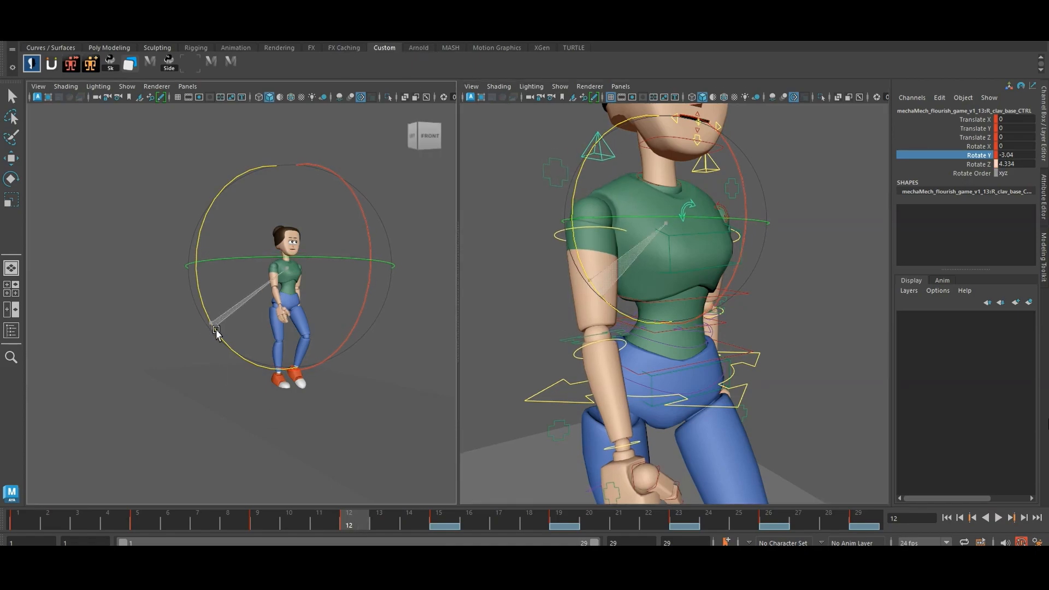
- Isolate the right clavicle's Rotate Z curve in the Graph Editor and lower its key at frame 5 to about 1
key(alt+v)
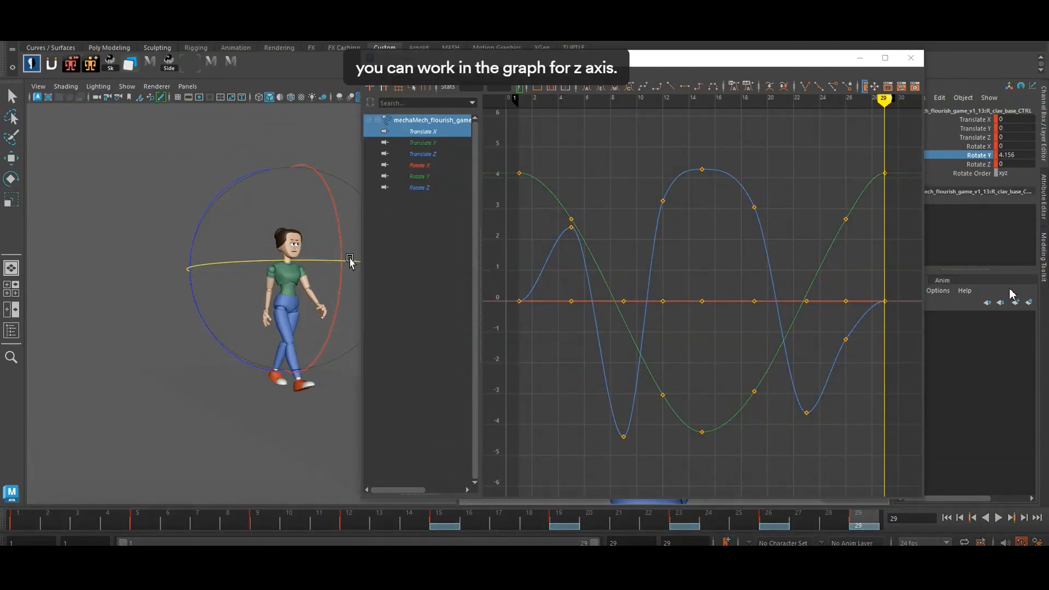
click(458, 187)
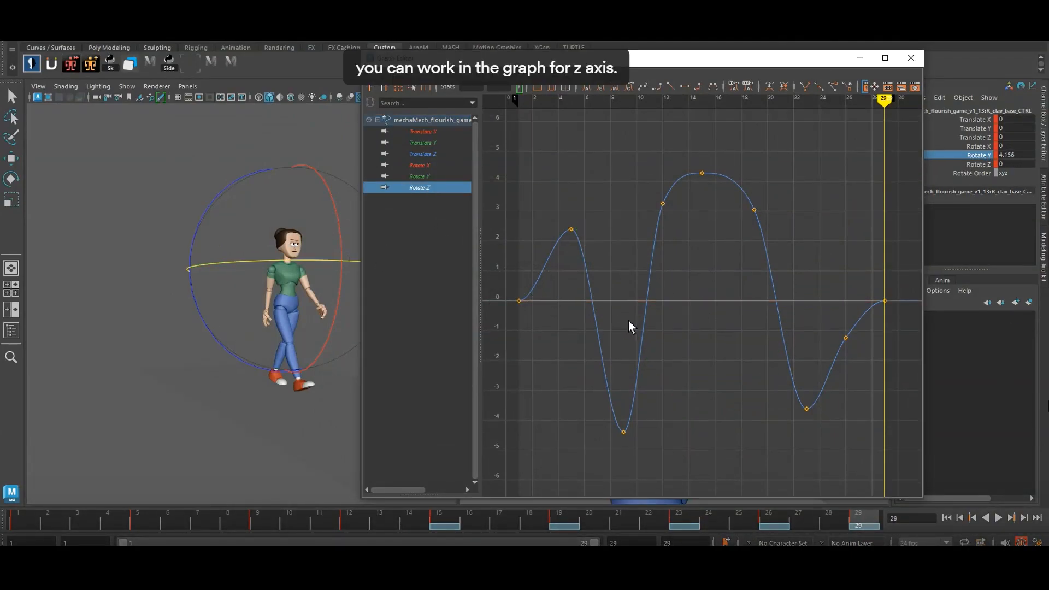
key(comma)
key(comma)
key(comma)
key(comma)
key(comma)
key(comma)
key(comma)
key(comma)
key(period)
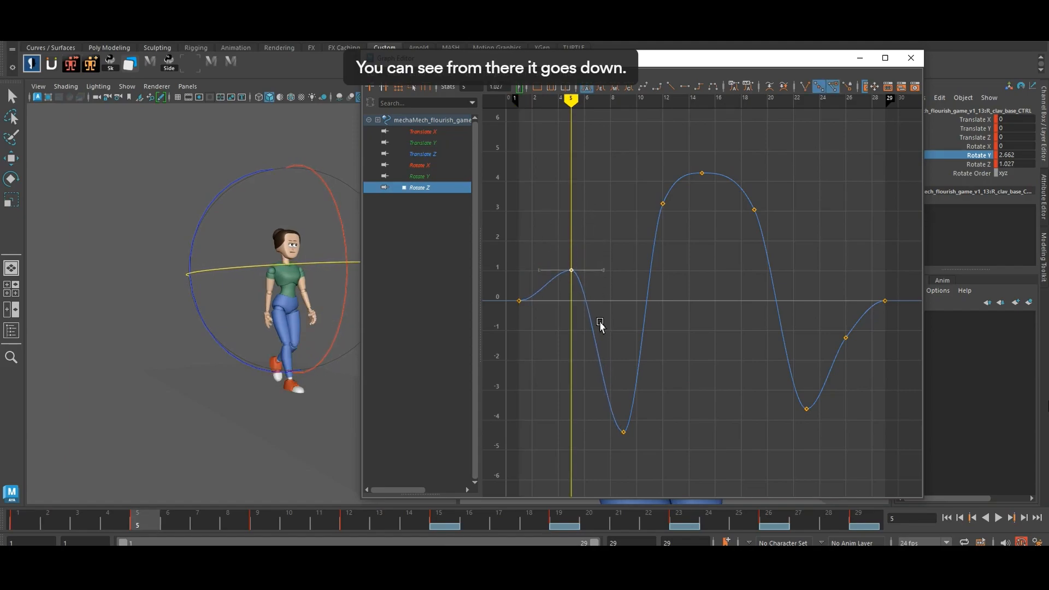
- Reshape the right clavicle's Rotate Z curve with keys at about -0.6 on frame 5, 0.1 on frame 9 and 2.3 on frame 12
key(period)
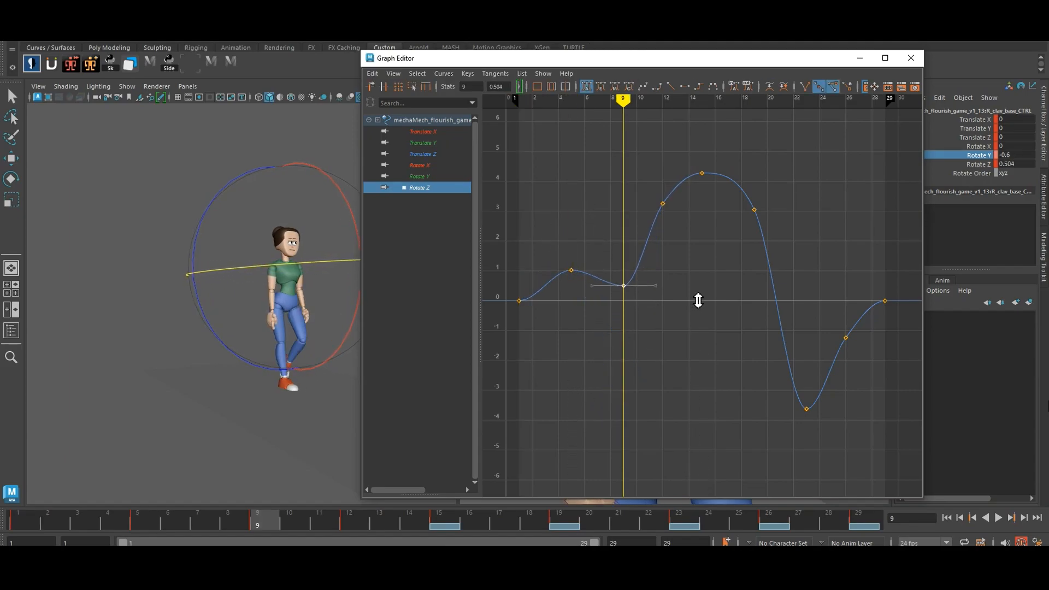
key(period)
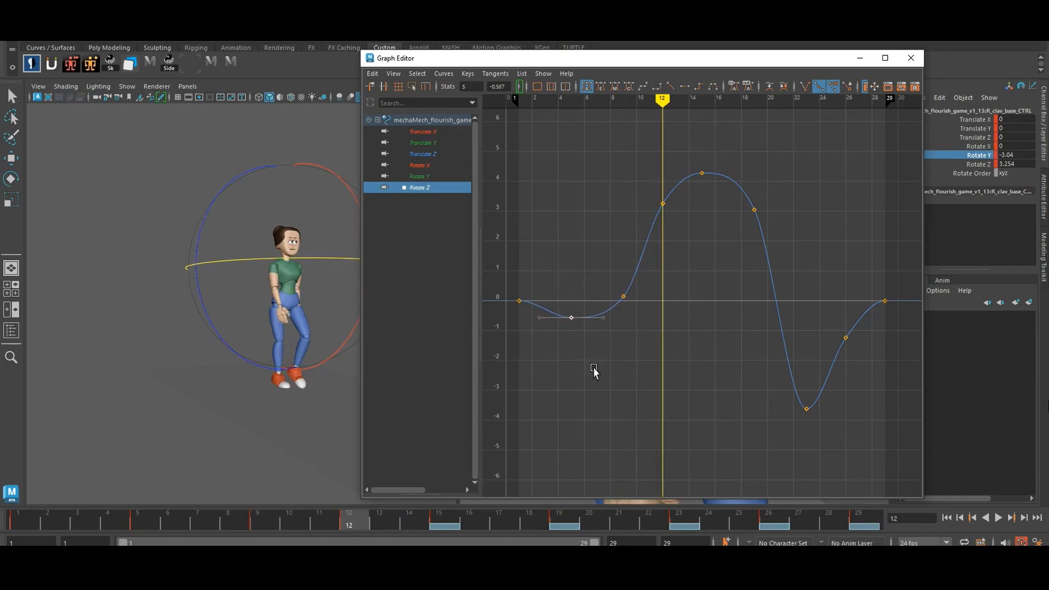
key(period)
key(comma)
click(660, 204)
middle_drag(659, 204, 685, 272)
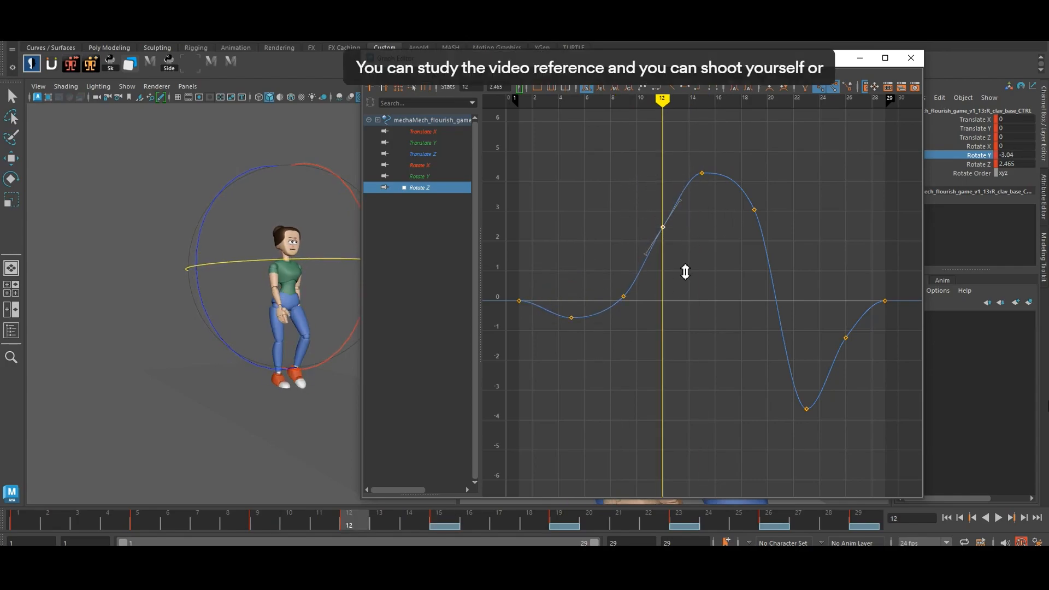
key(comma)
key(period)
key(period)
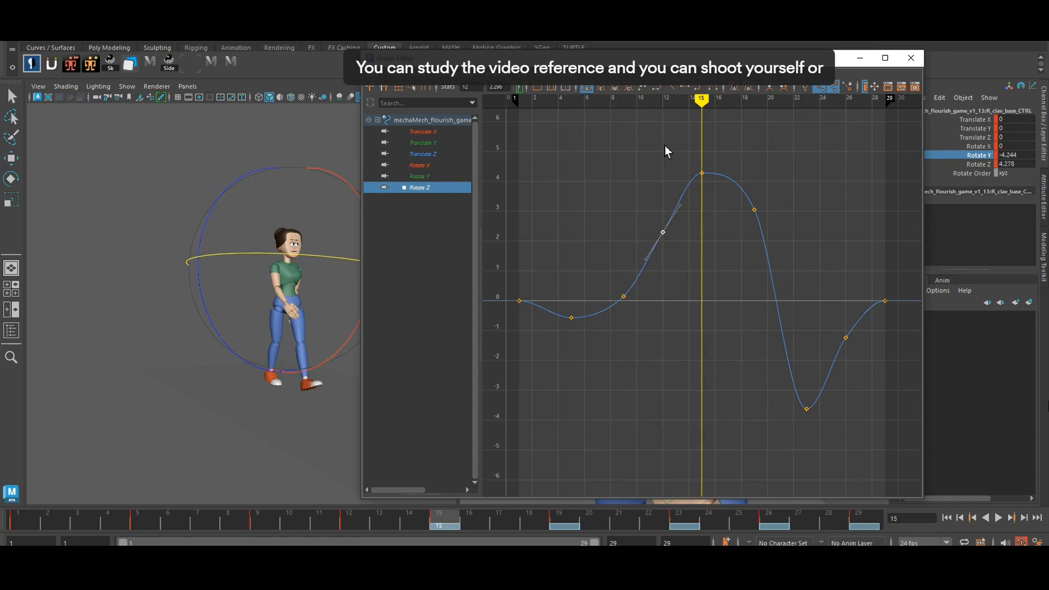
- Lower the Rotate Z keys at frames 12, 15 and 19 to about 2, 3.2 and 2, and raise frame 23 to about -0.5
middle_drag(798, 214, 795, 259)
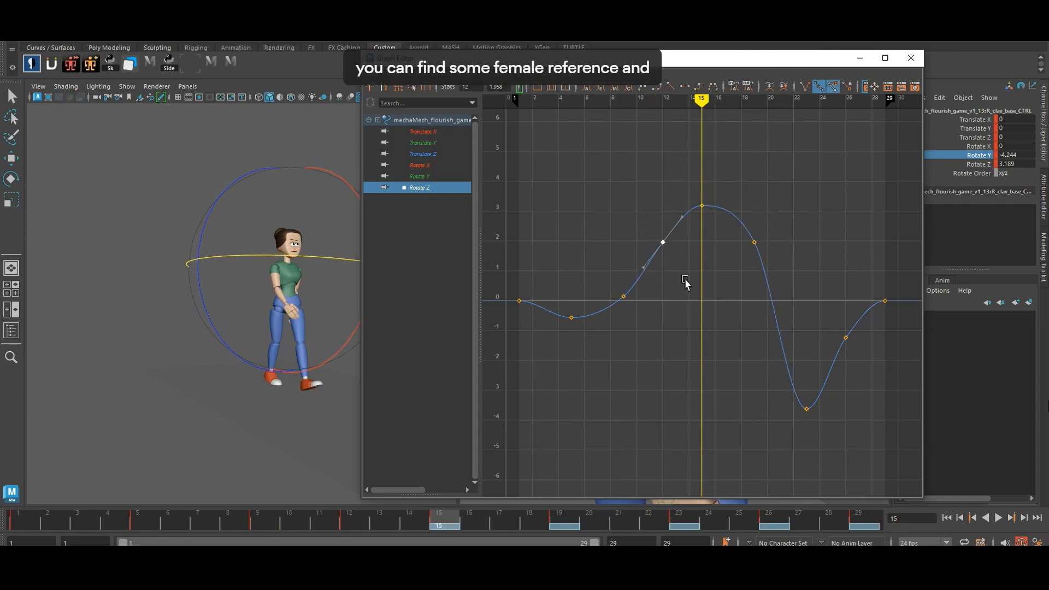
key(comma)
key(period)
key(period)
key(period)
drag(745, 369, 852, 476)
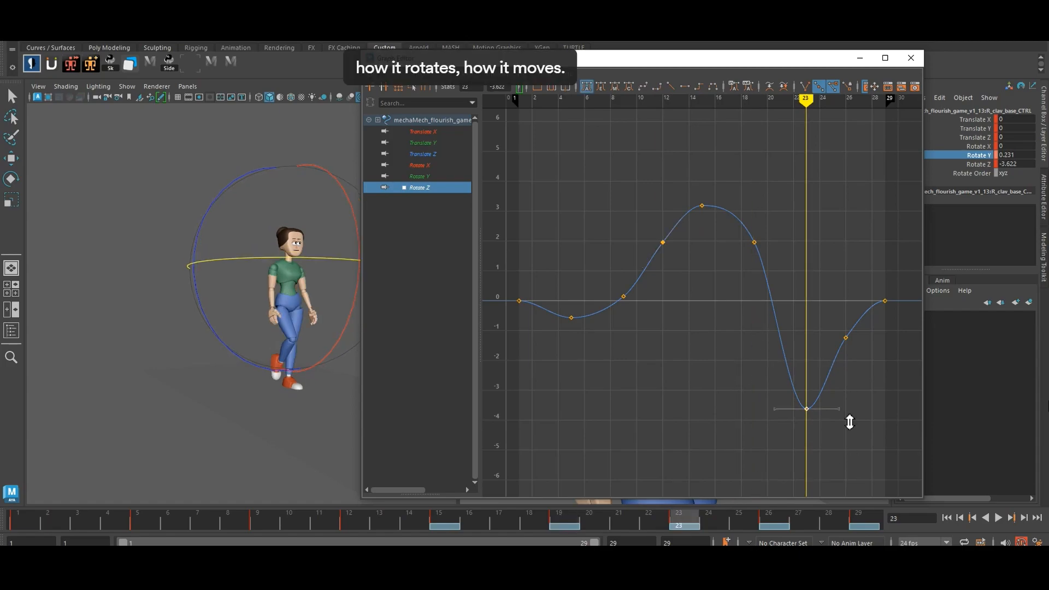
- Lower the Rotate Z keys to -1.5 at frames 1 and 29, about -0.9 at frame 5 and -1.6 at frame 26, checking playback
click(998, 518)
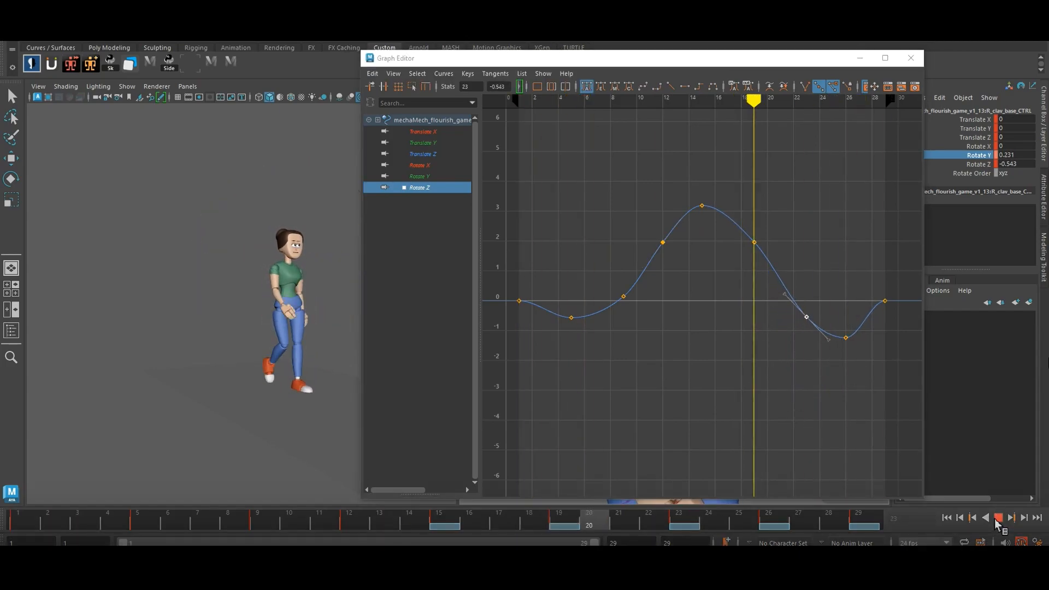
click(998, 518)
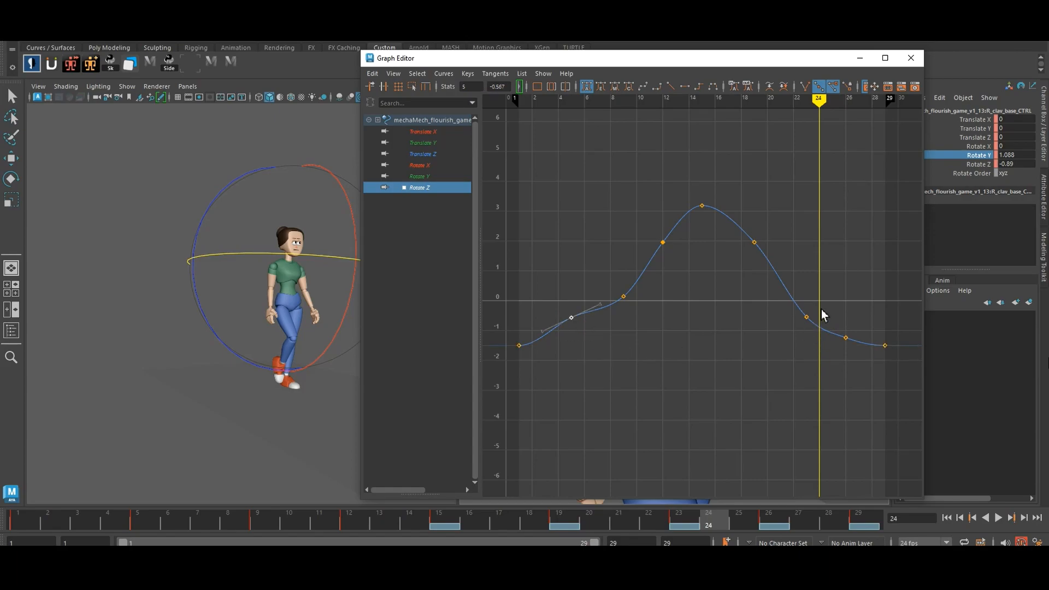
key(alt+v)
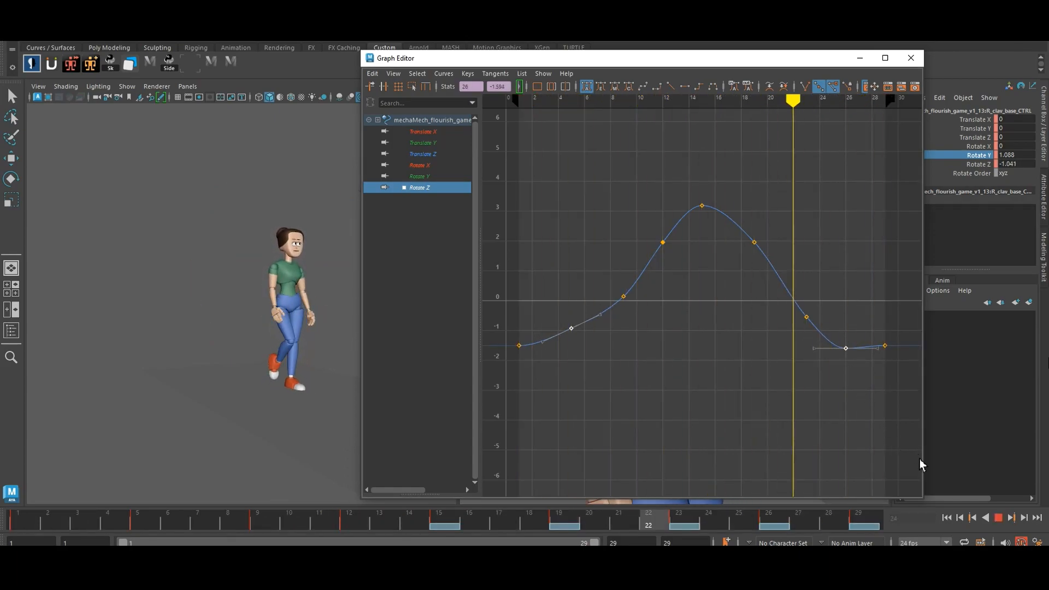
key(alt+v)
click(852, 61)
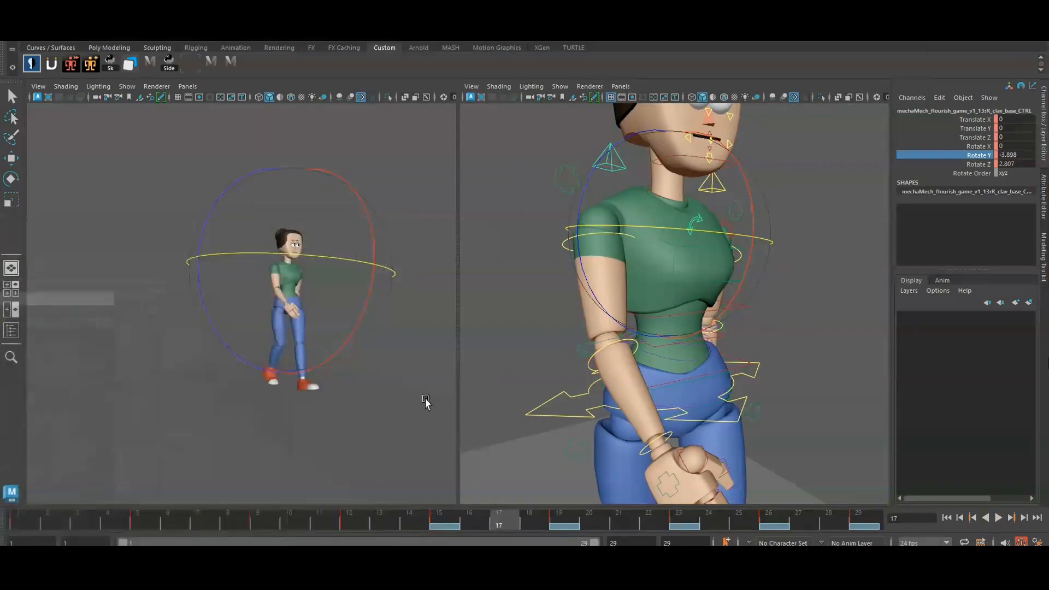
- Play back the full walk cycle and examine the body motion from the side, front and three-quarter angles
key(alt+v)
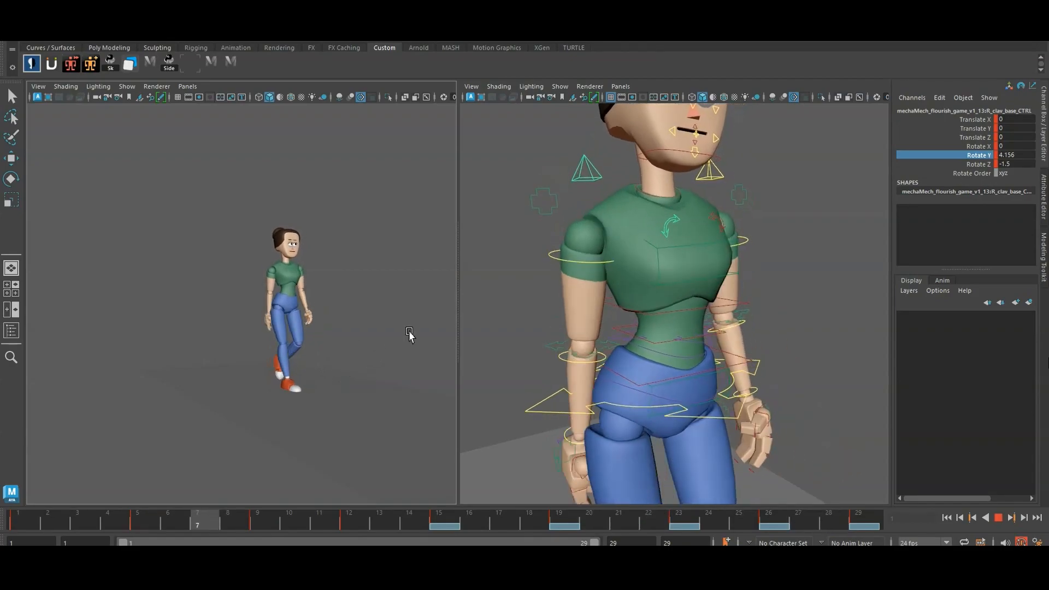
scroll(654, 318, down, 5)
alt+drag(655, 328, 724, 355)
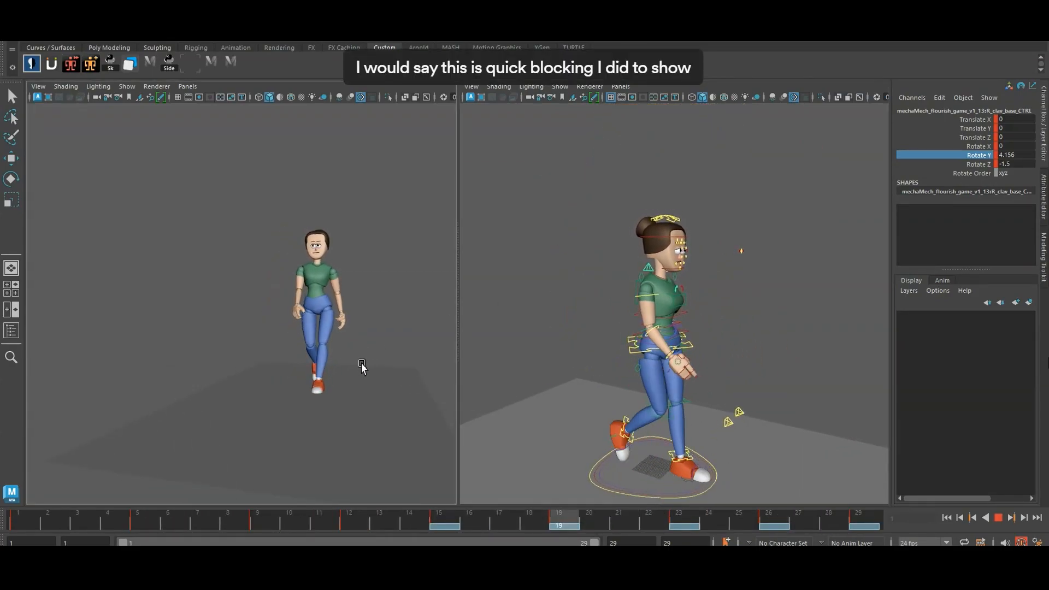
alt+drag(403, 375, 257, 381)
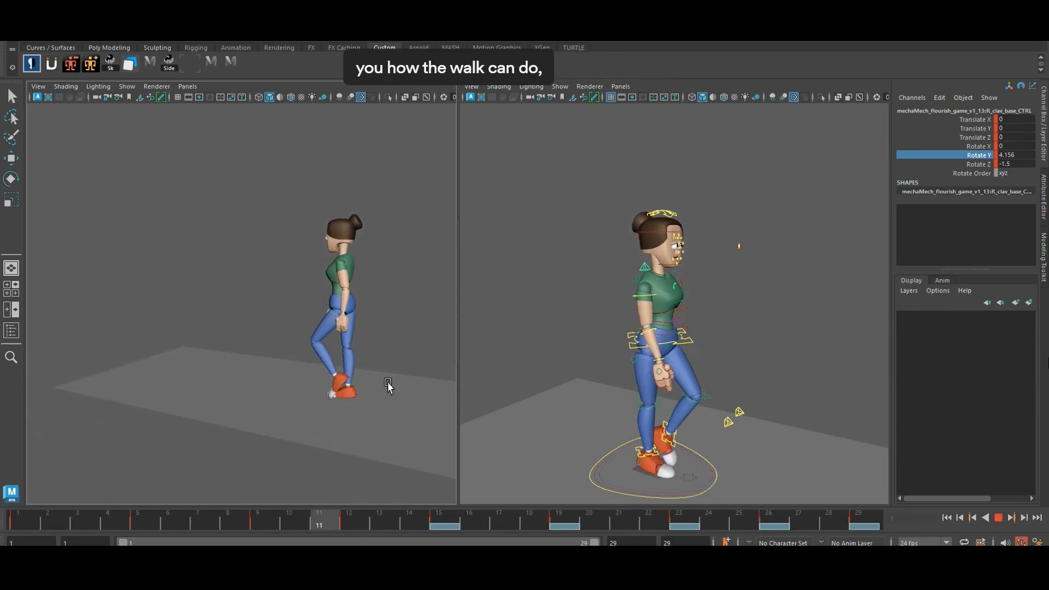
alt+drag(388, 385, 253, 312)
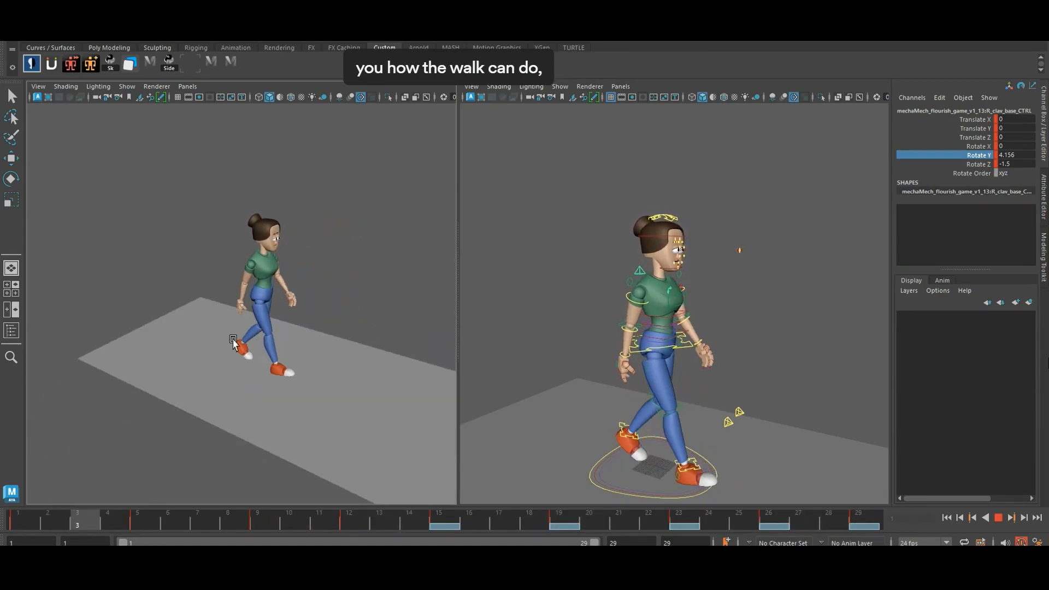
alt+drag(311, 328, 281, 316)
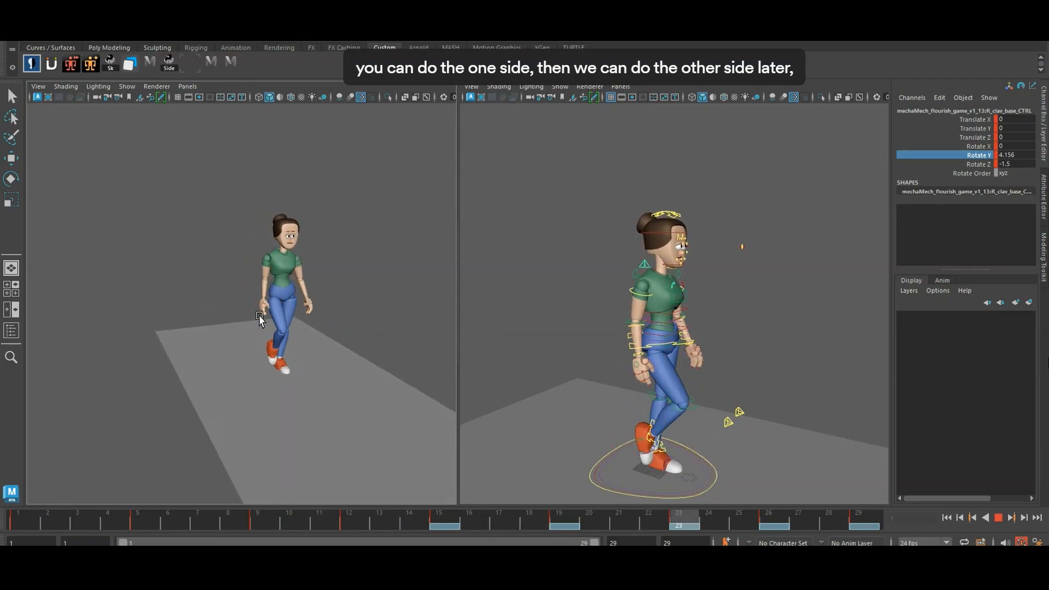
click(998, 518)
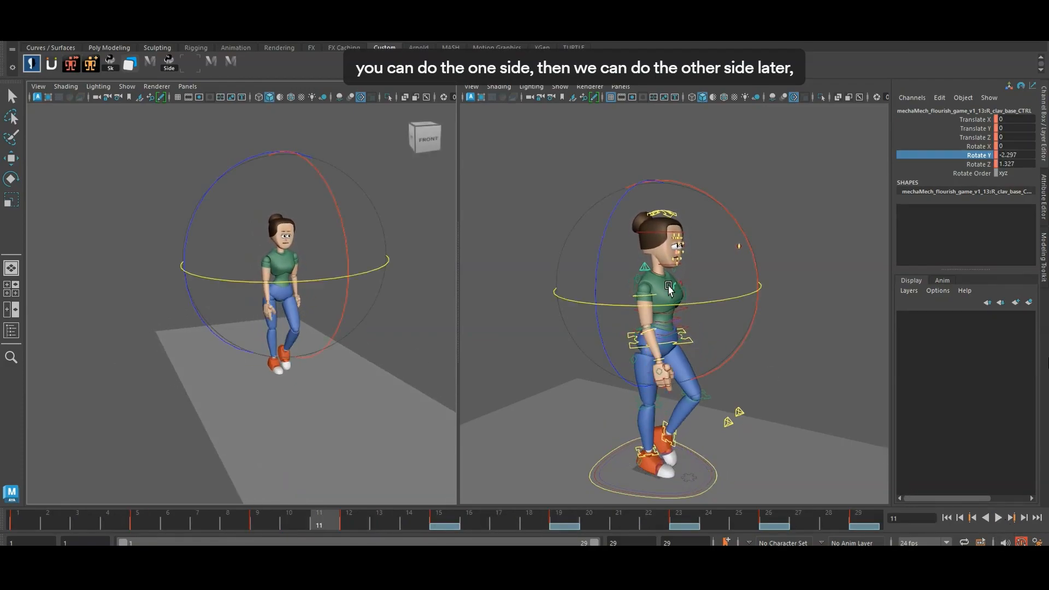
- Isolate the neck control's Rotate X curve in the Graph Editor and shift all of its keys to about -0.3
scroll(671, 275, up, 5)
key(w)
click(660, 280)
key(e)
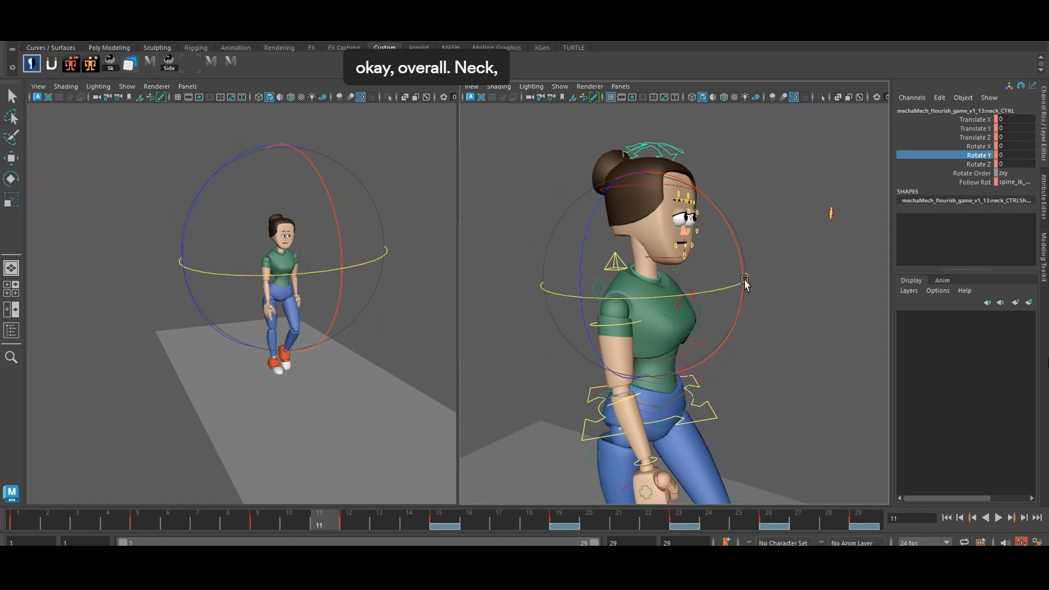
key(ctrl+g)
click(432, 169)
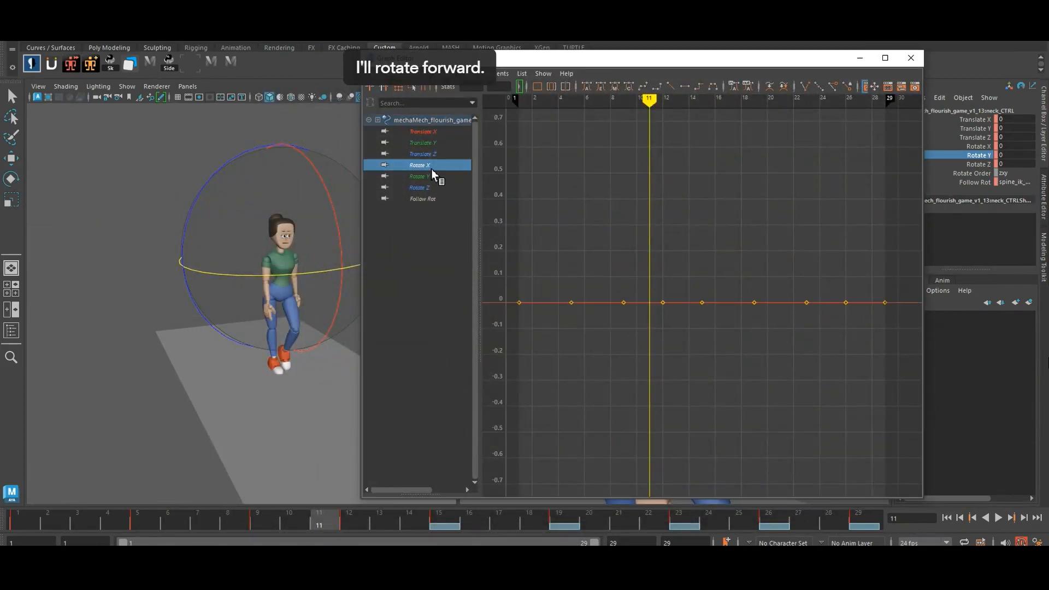
scroll(669, 319, down, 5)
drag(604, 257, 907, 397)
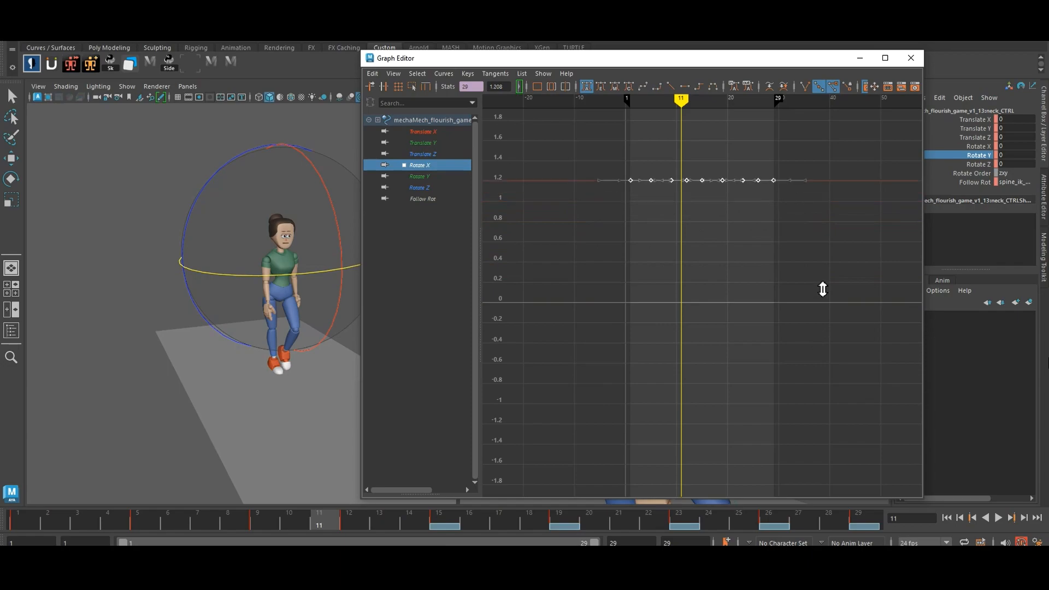
middle_drag(779, 417, 780, 387)
- Tilt the neck forward to about 9.9 on Rotate X at frame 9 and raise the curve's other keys
drag(336, 216, 340, 241)
key(comma)
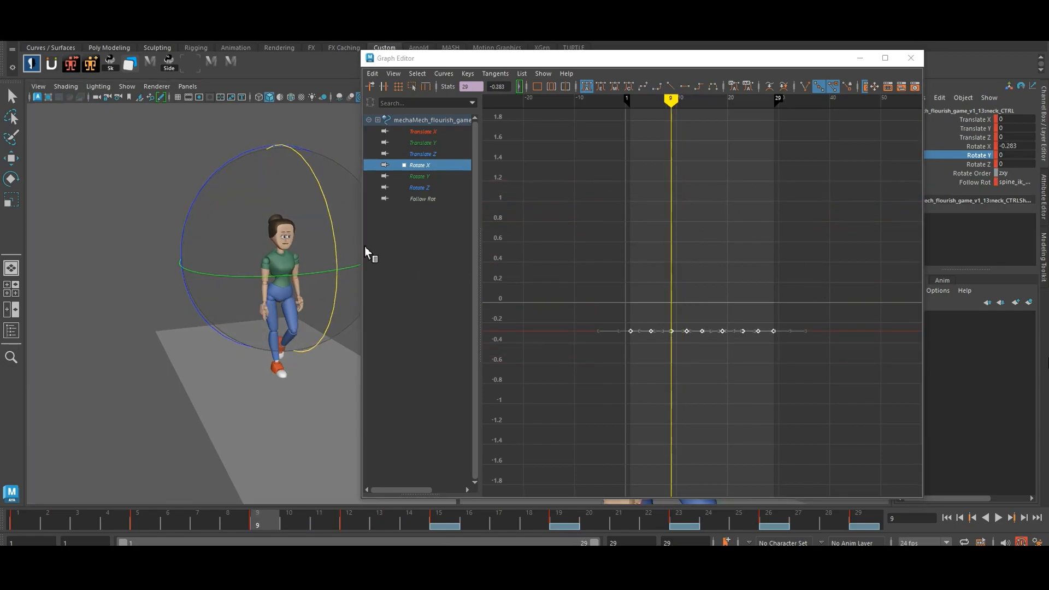
scroll(644, 309, down, 3)
key(f)
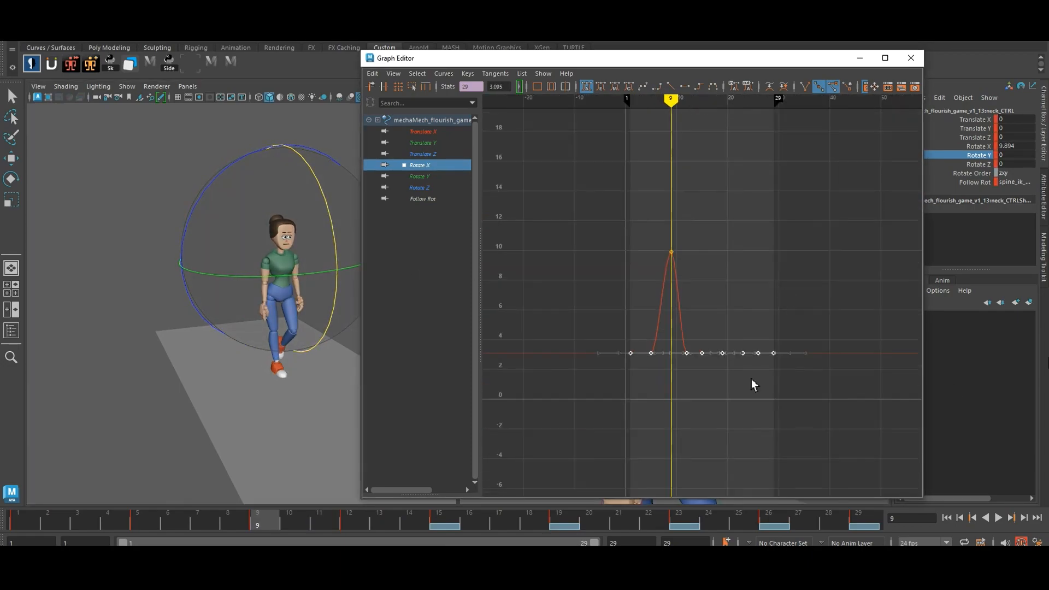
click(857, 58)
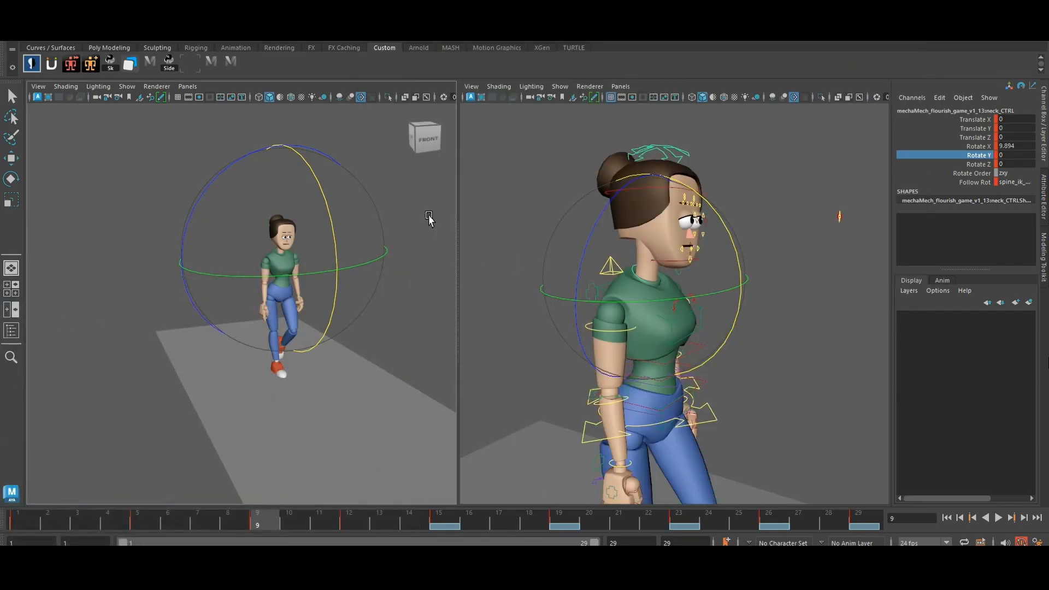
- Play the walk, then select the right ankle control and scrub the cycle to examine the leg motion from the front
click(408, 271)
key(alt+v)
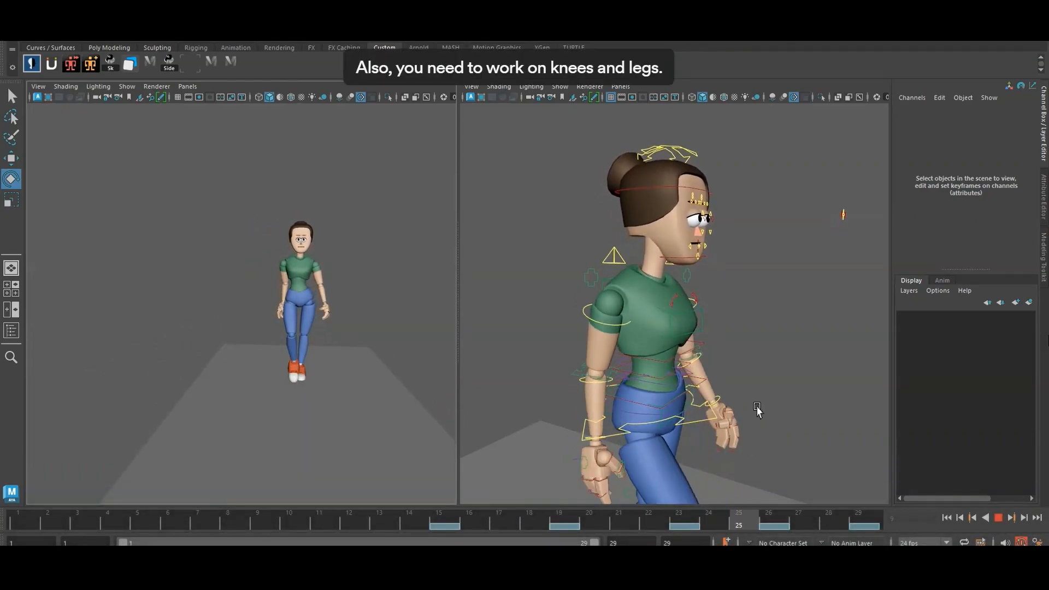
click(1001, 518)
scroll(729, 354, down, 5)
alt+middle_drag(730, 357, 739, 286)
alt+drag(738, 288, 688, 370)
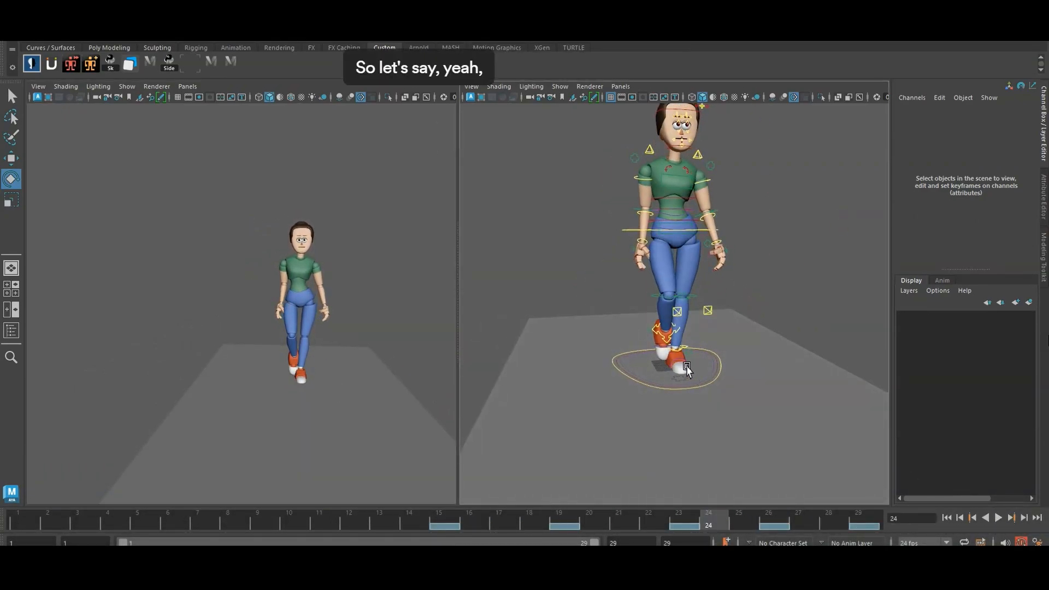
click(667, 344)
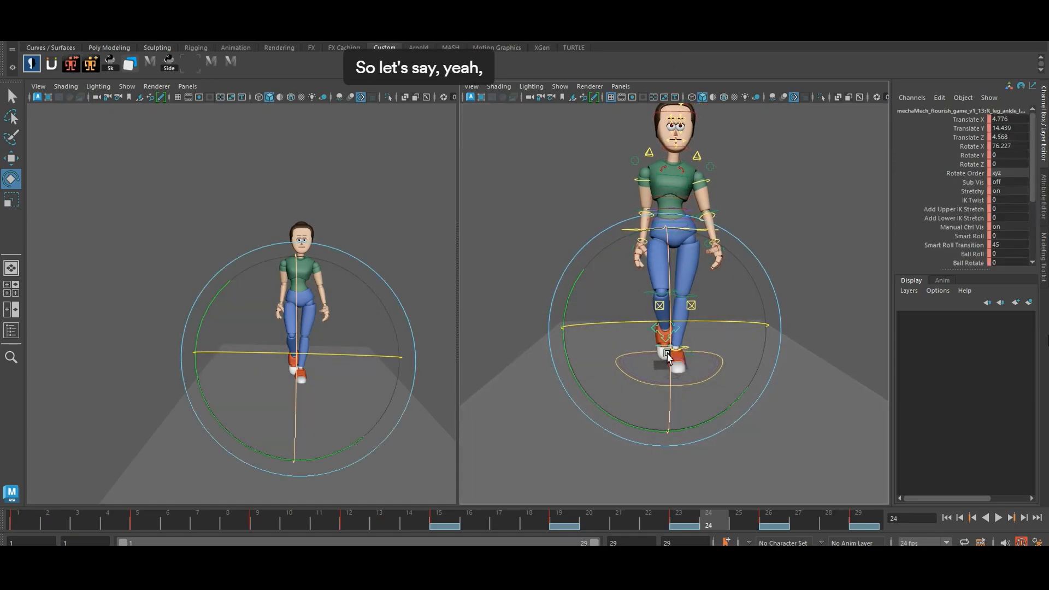
drag(589, 523, 250, 526)
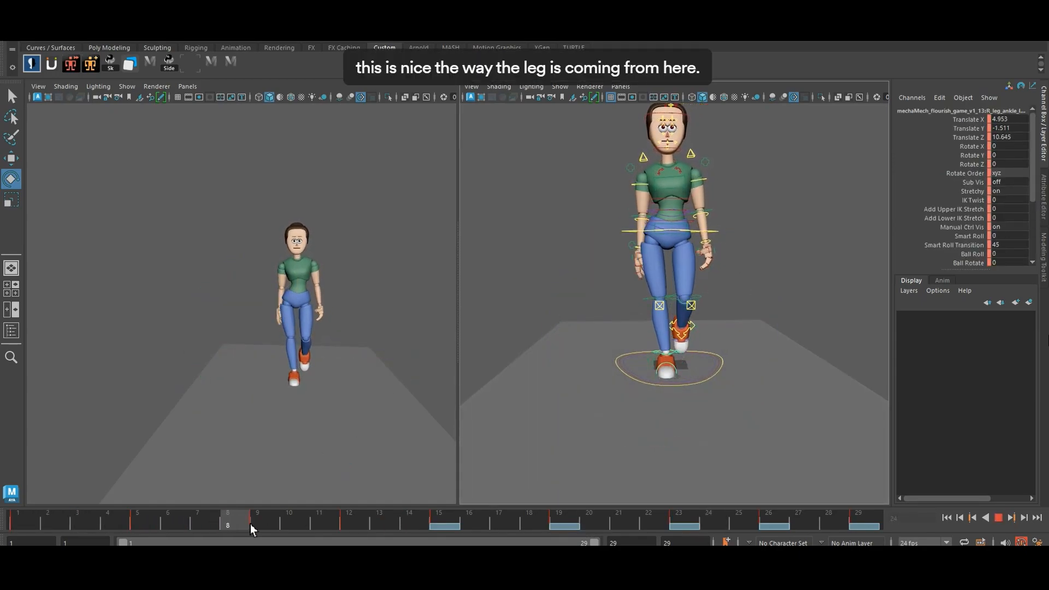
drag(418, 530, 679, 522)
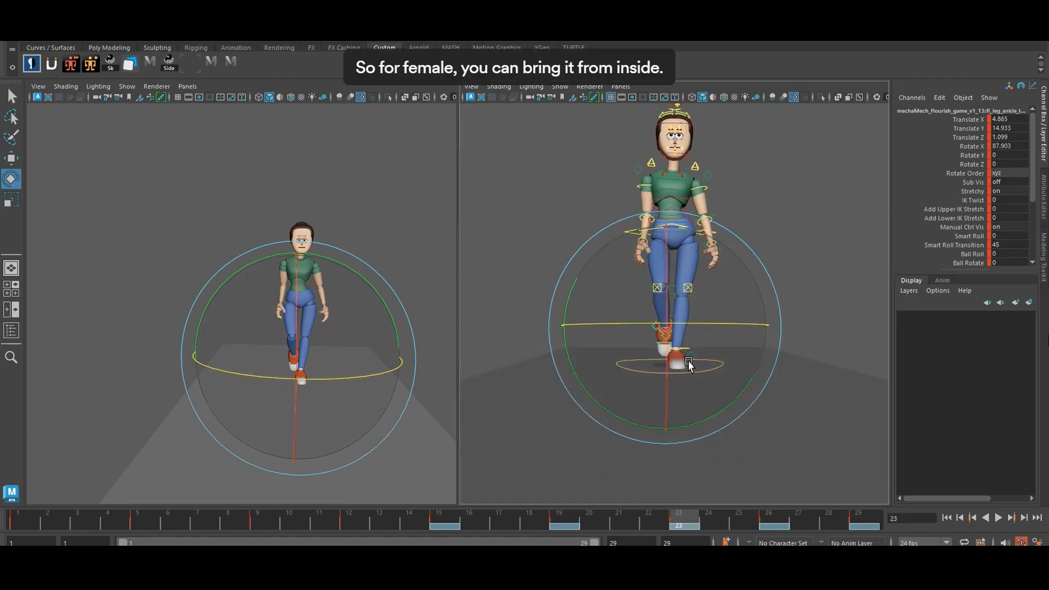
- Move the right knee control inward on Translate X at frame 23
scroll(686, 360, up, 3)
key(w)
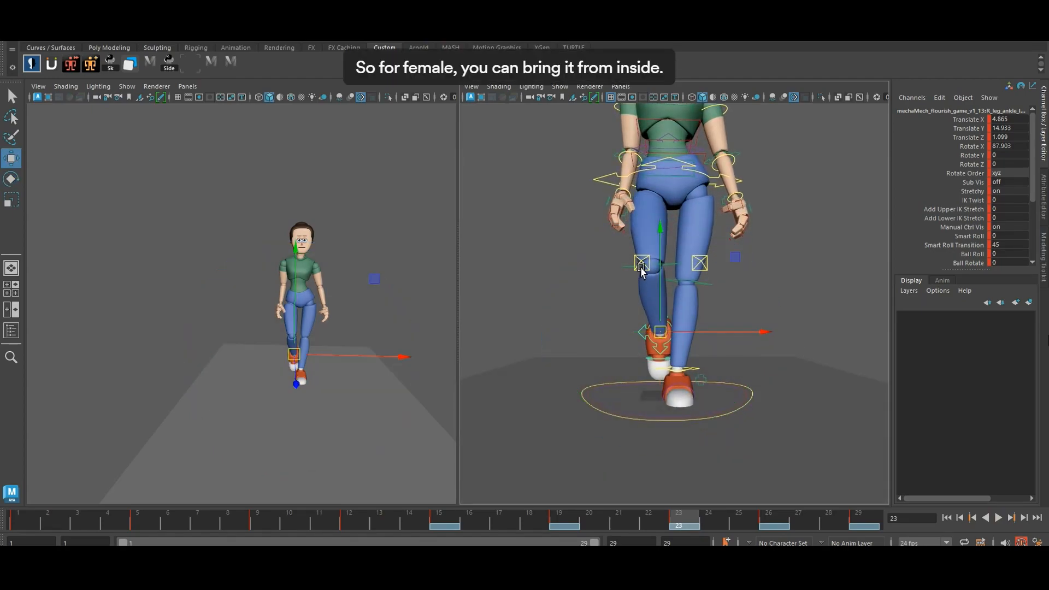
click(642, 263)
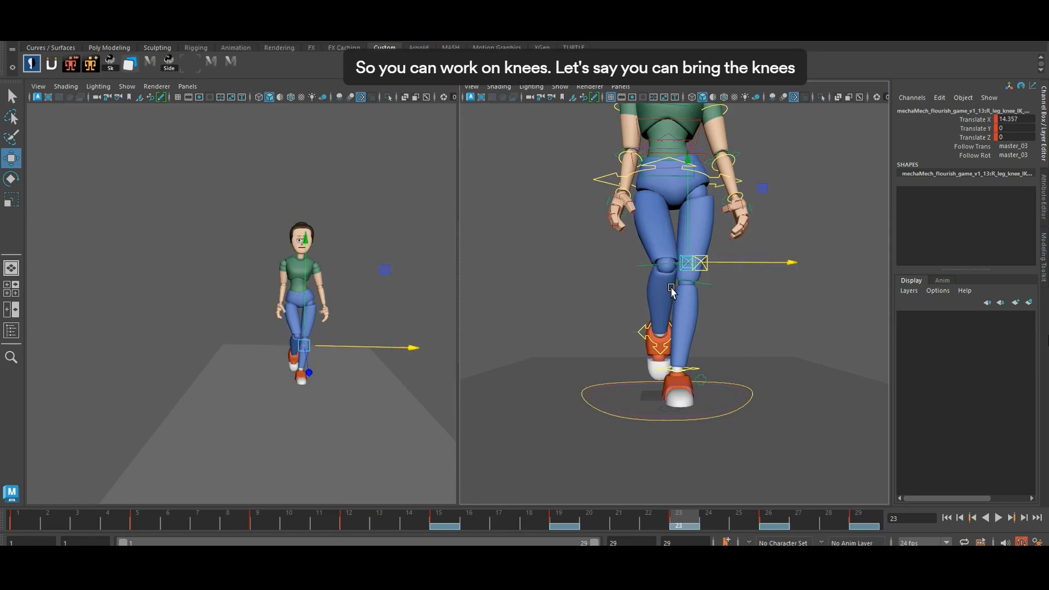
mouse_move(683, 268)
mouse_down()
mouse_move(668, 275)
mouse_move(693, 284)
mouse_up()
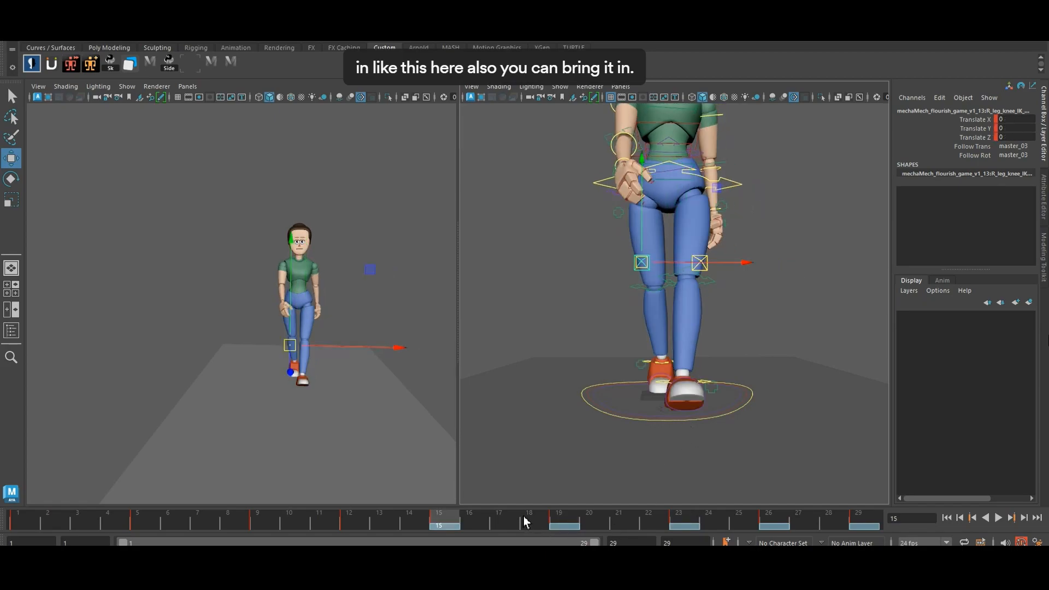
- Delete the right knee control's key at frame 26
drag(449, 521, 774, 520)
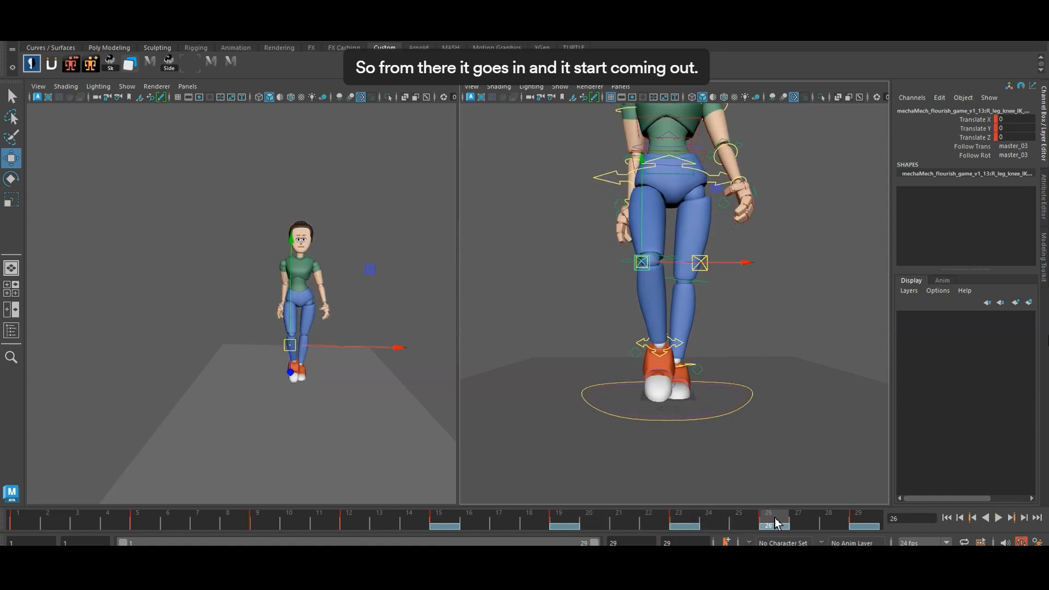
right_click(775, 521)
click(804, 342)
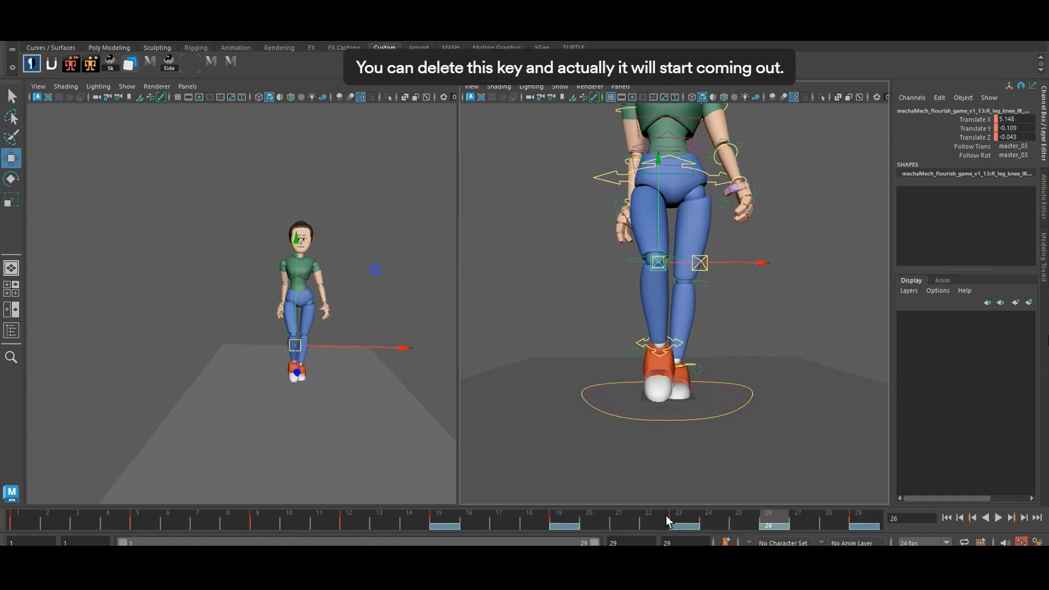
- Check the knee motion in playback and move the right knee control inward to about 7.1 on Translate X at frame 29
key(alt+v)
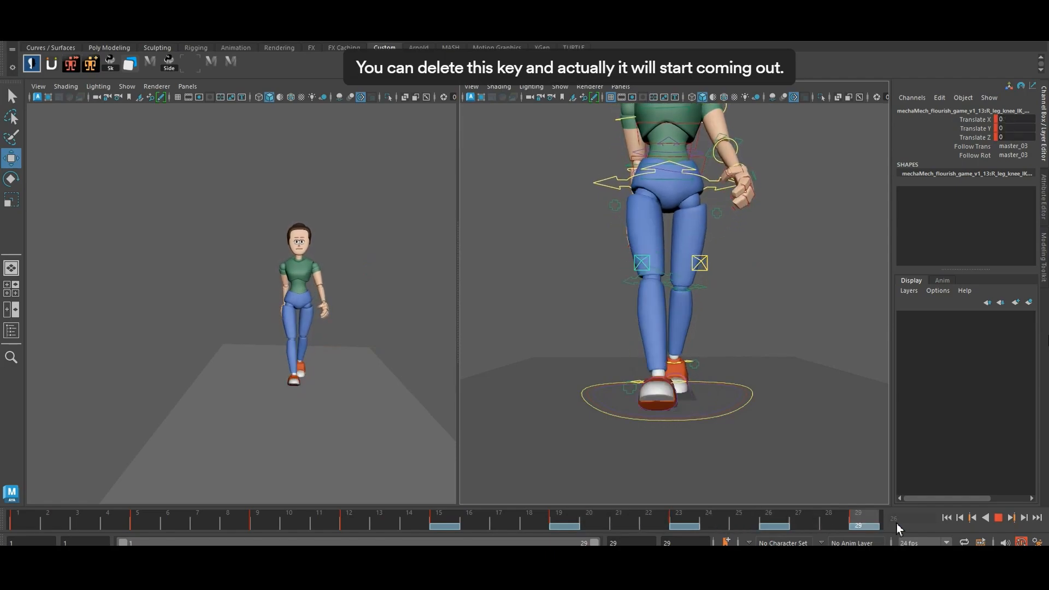
key(alt+v)
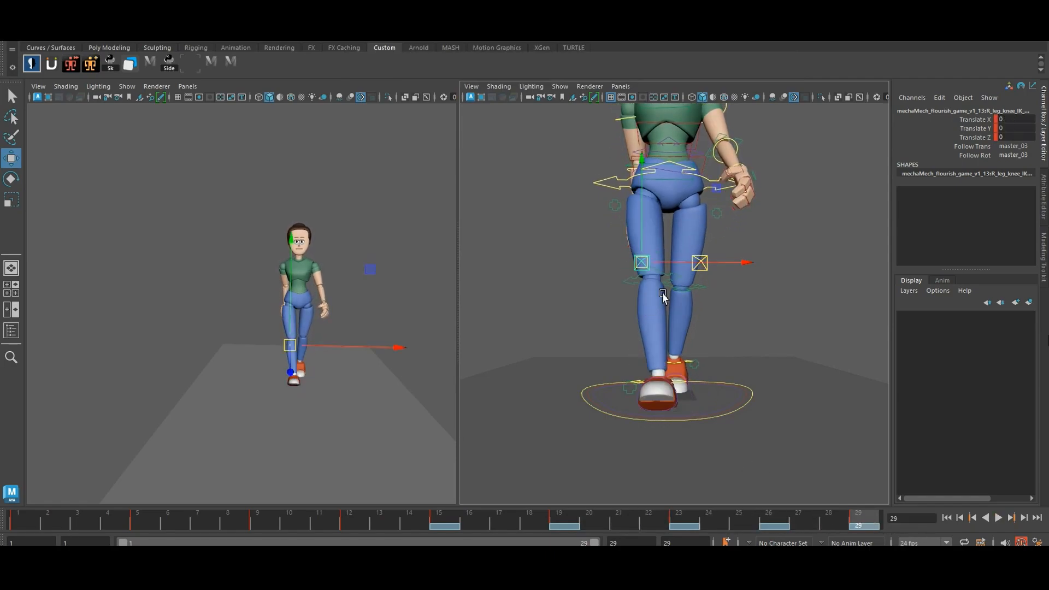
drag(705, 270, 701, 270)
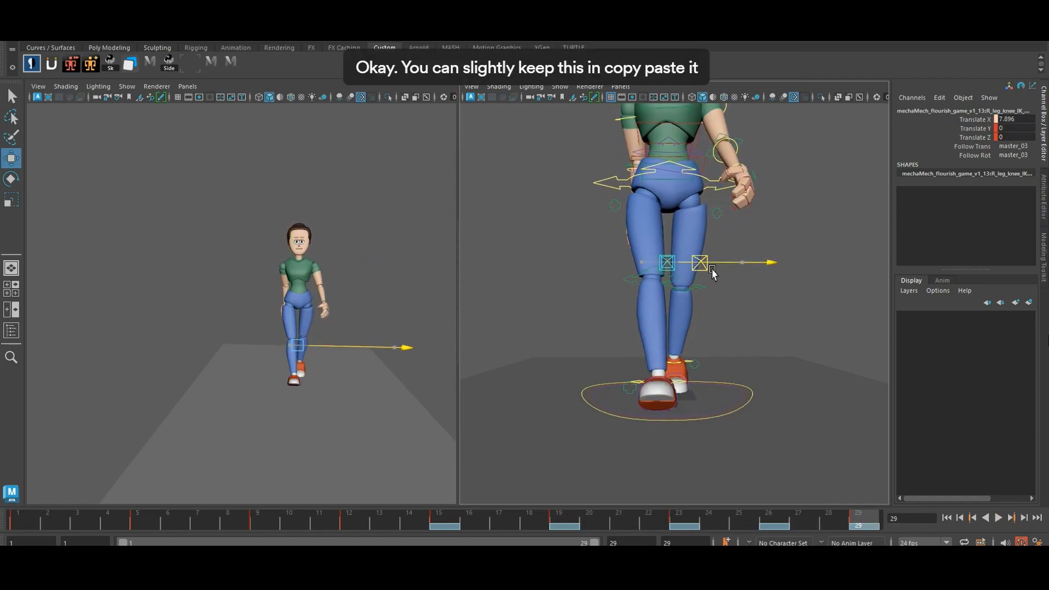
- Copy the right knee control's frame 29 pose to frame 1 and check the knee motion through the cycle
drag(865, 531, 17, 526)
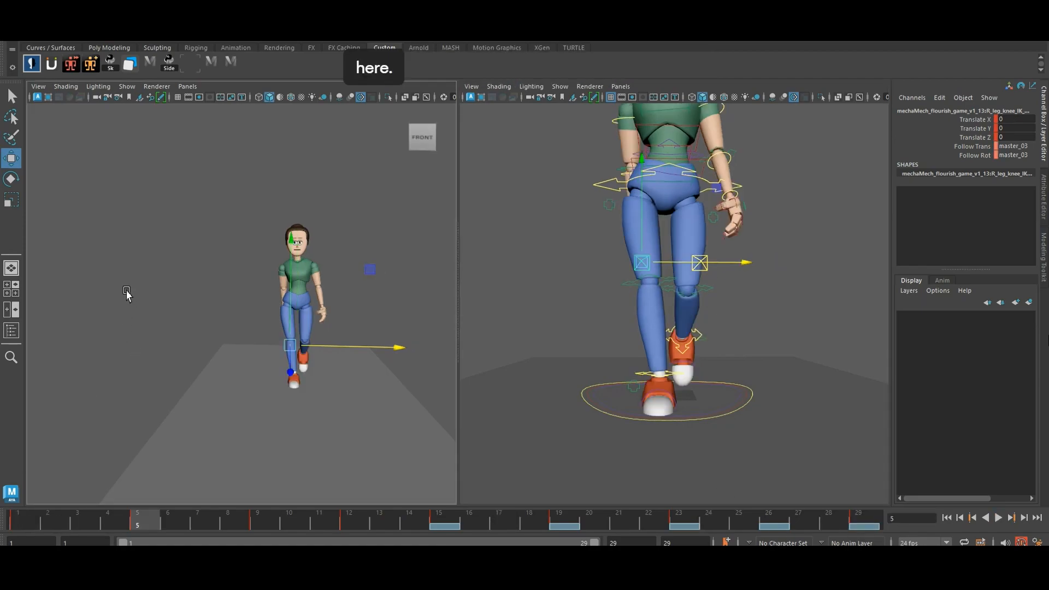
click(259, 523)
key(period)
key(period)
key(period)
key(period)
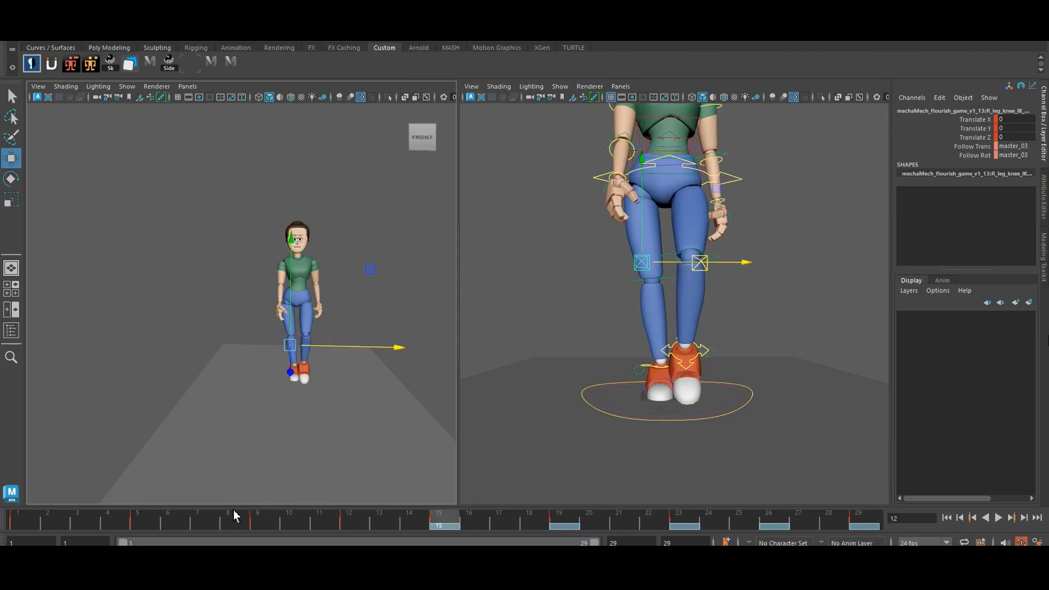
key(alt+v)
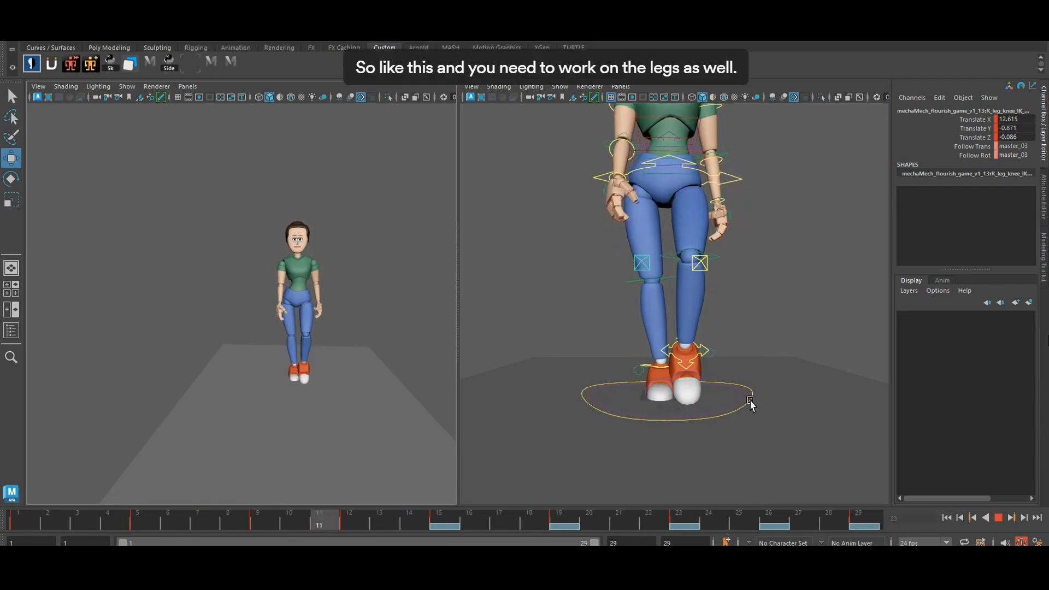
- Check the leg motion from the side and isolate the right ankle control's Translate Z curve in the Graph Editor
alt+drag(648, 401, 757, 409)
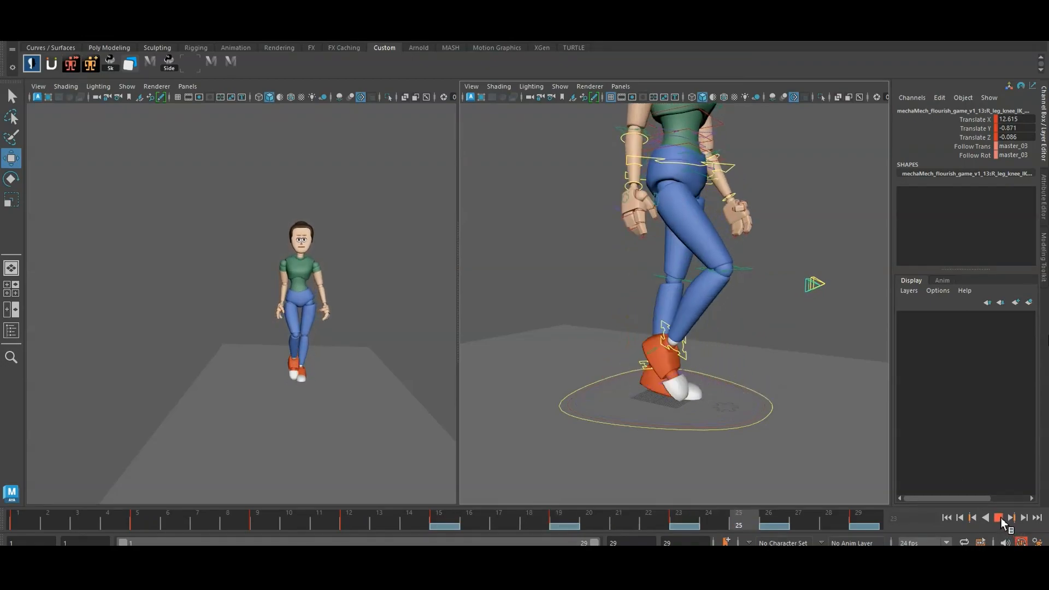
key(Escape)
click(736, 393)
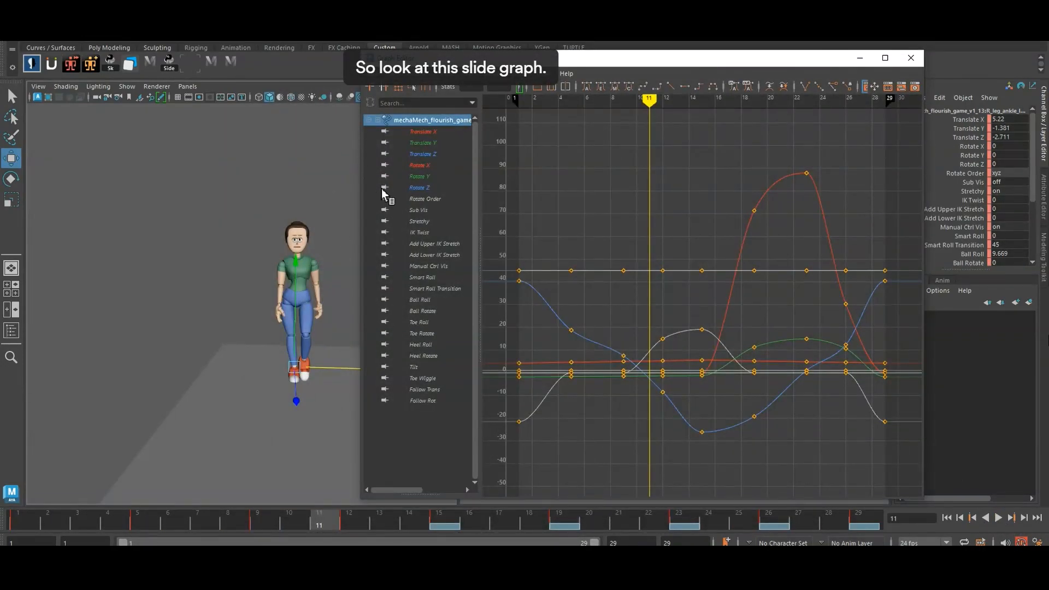
click(422, 154)
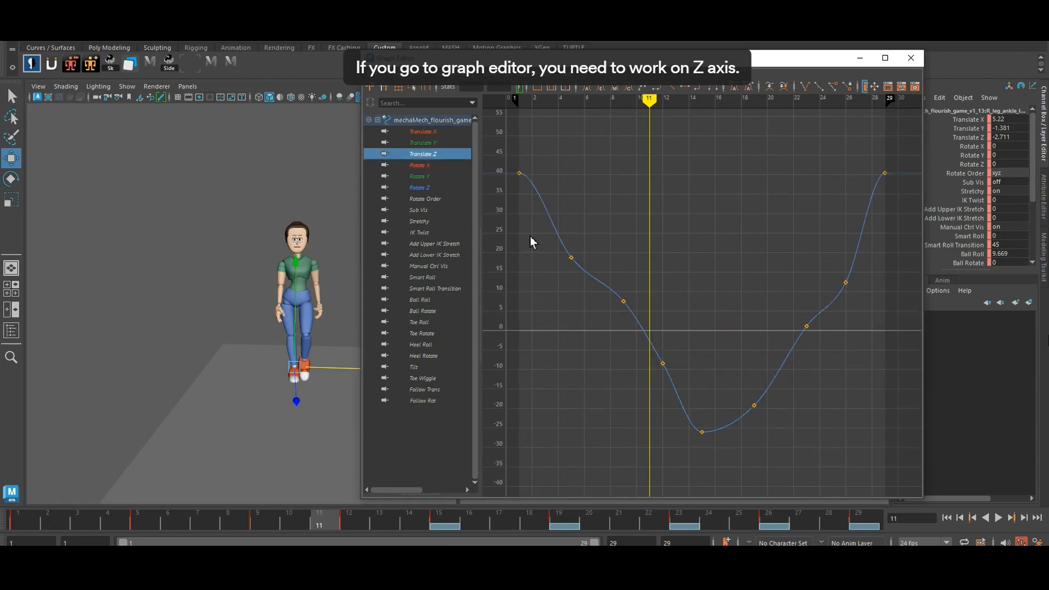
- Straighten the right ankle's Translate Z curve between new keys at frames 2 and 14, deleting the keys between them and applying linear tangents
drag(734, 410, 732, 406)
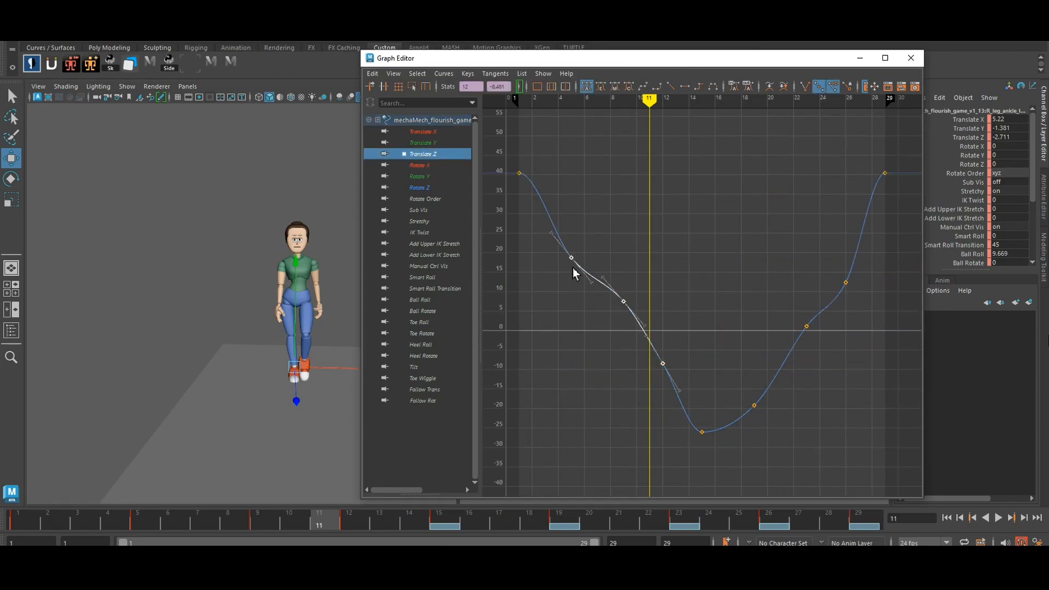
click(48, 524)
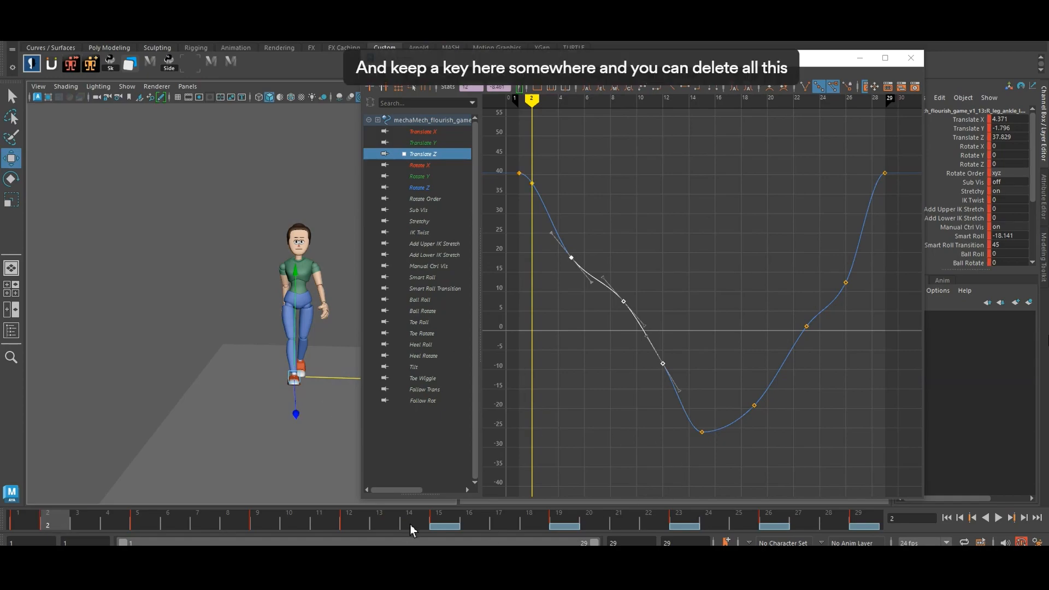
click(425, 525)
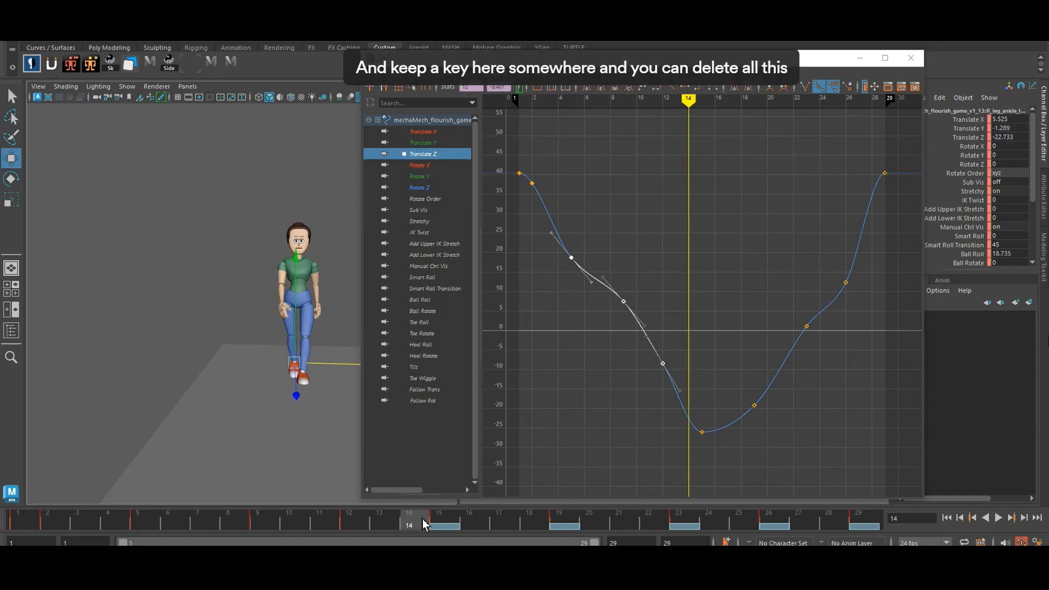
drag(541, 236, 691, 356)
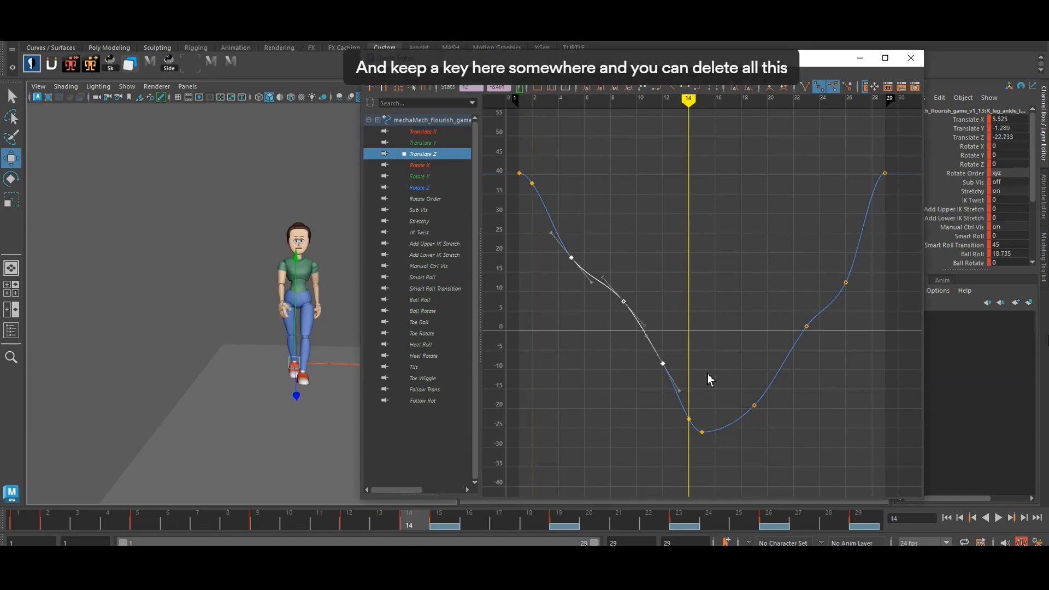
key(Delete)
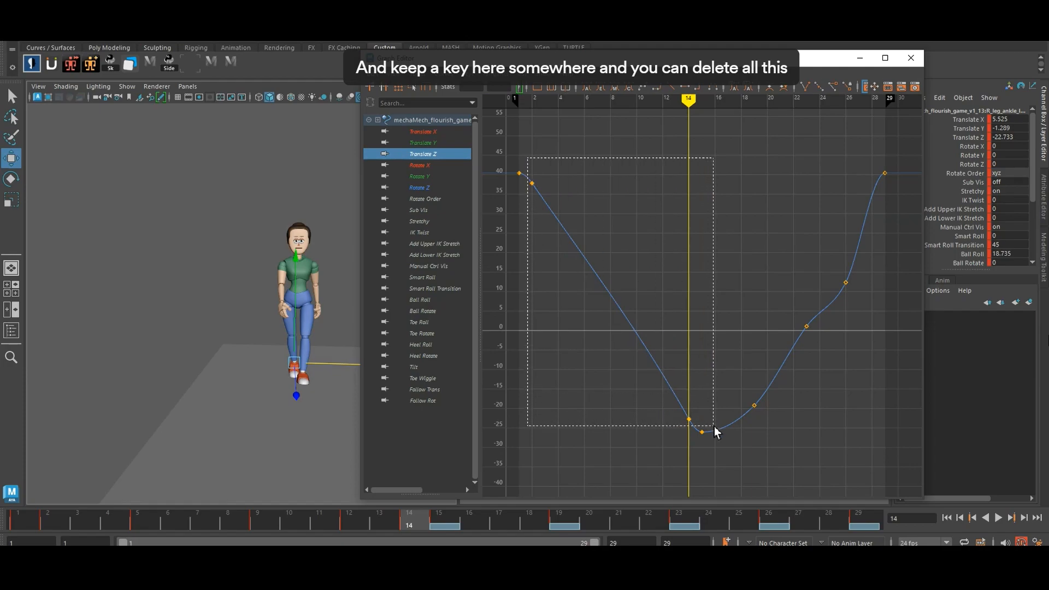
drag(716, 431, 716, 430)
click(671, 86)
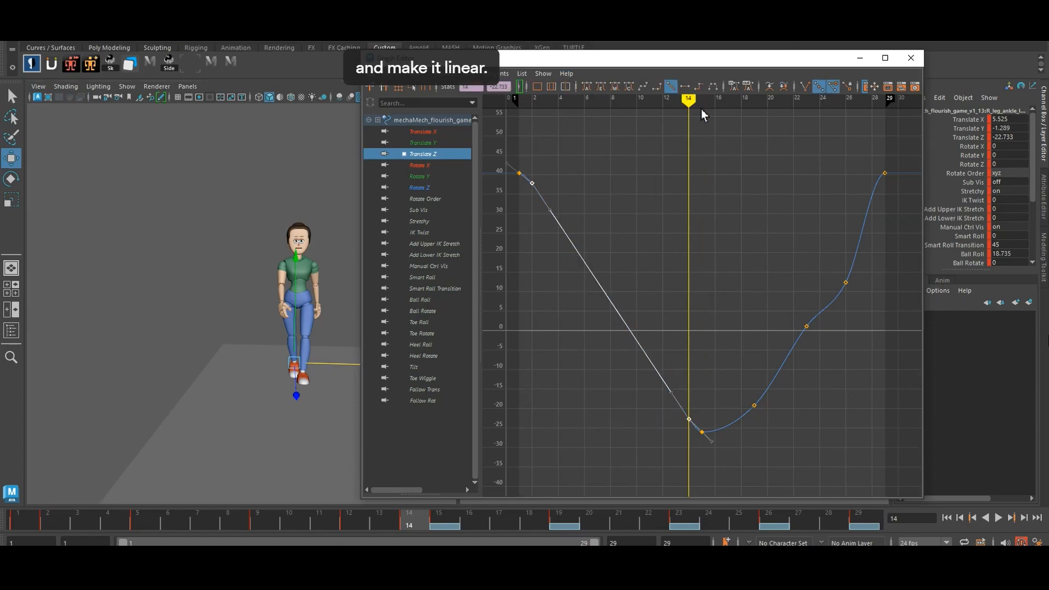
- Smooth the right ankle's Translate Z curve with frame 26 at about 23 and frame 23 at about 0, and play the walk
drag(823, 230, 883, 291)
shift+middle_drag(883, 291, 883, 249)
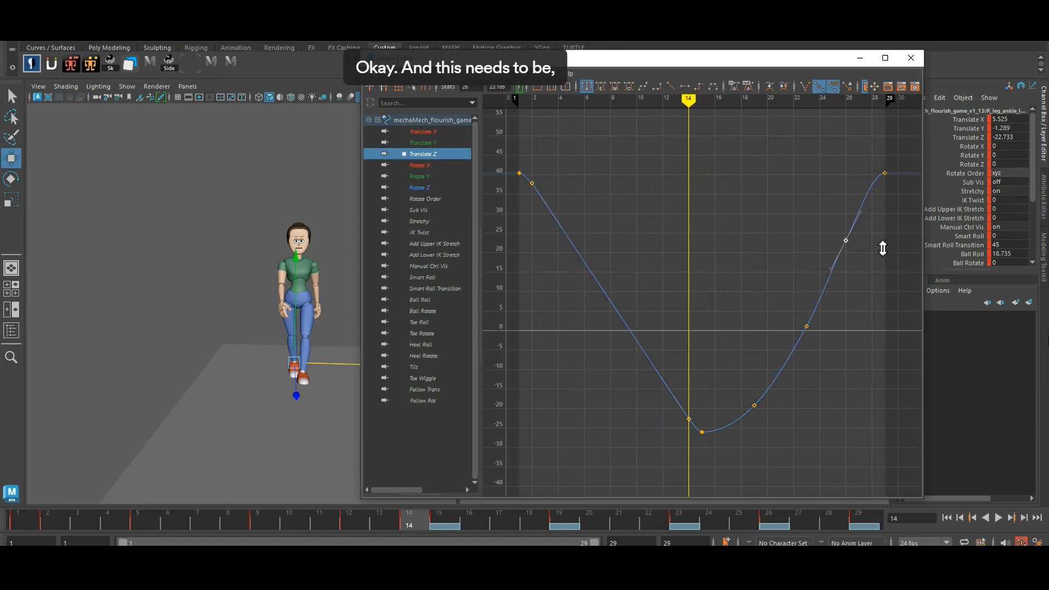
drag(832, 213, 878, 270)
shift+middle_drag(880, 273, 880, 264)
drag(754, 195, 888, 362)
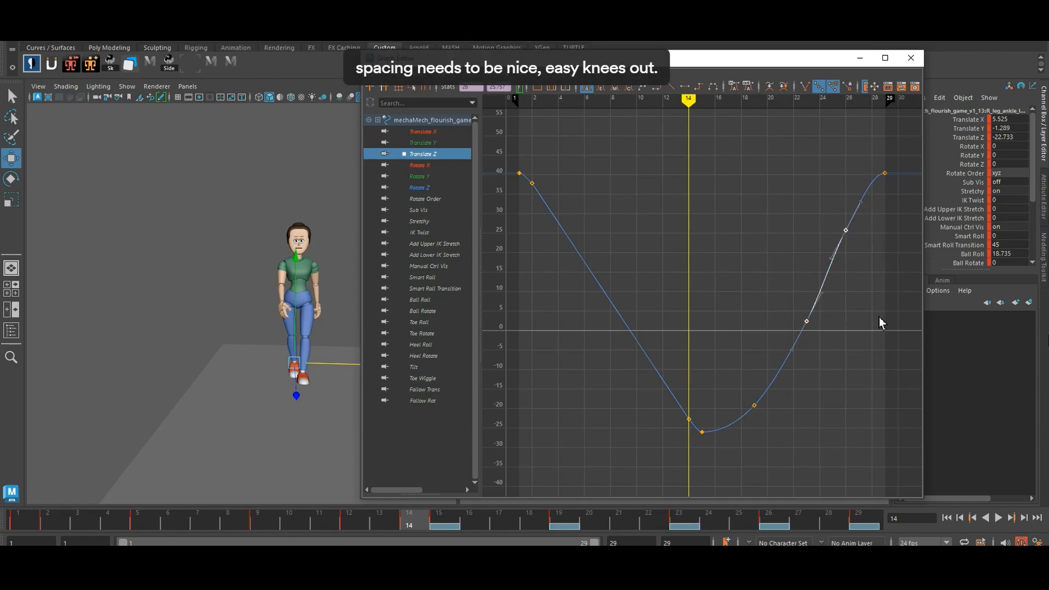
shift+middle_drag(882, 275, 883, 285)
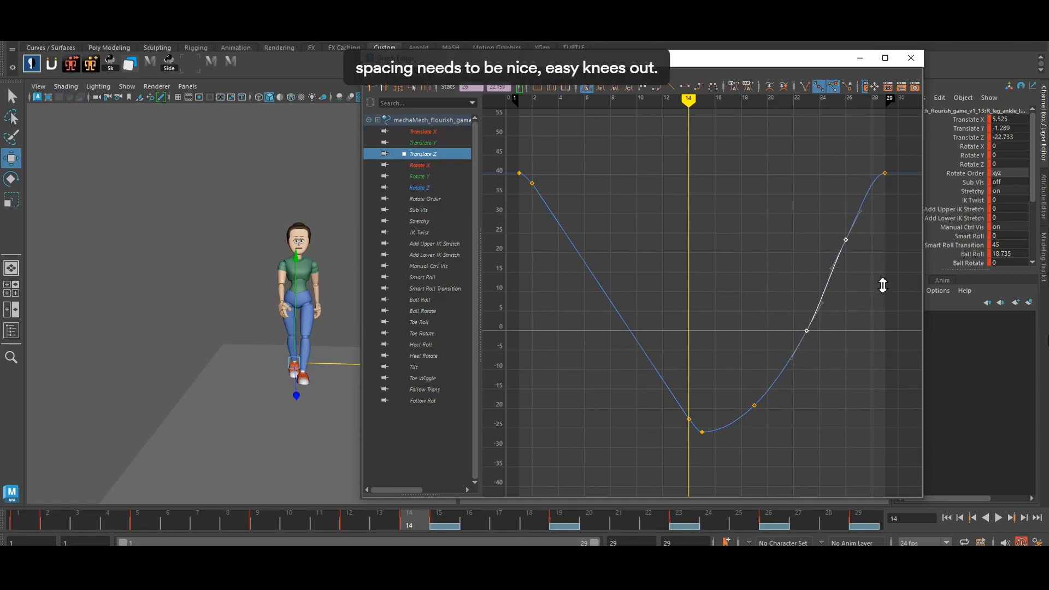
click(866, 65)
key(alt+v)
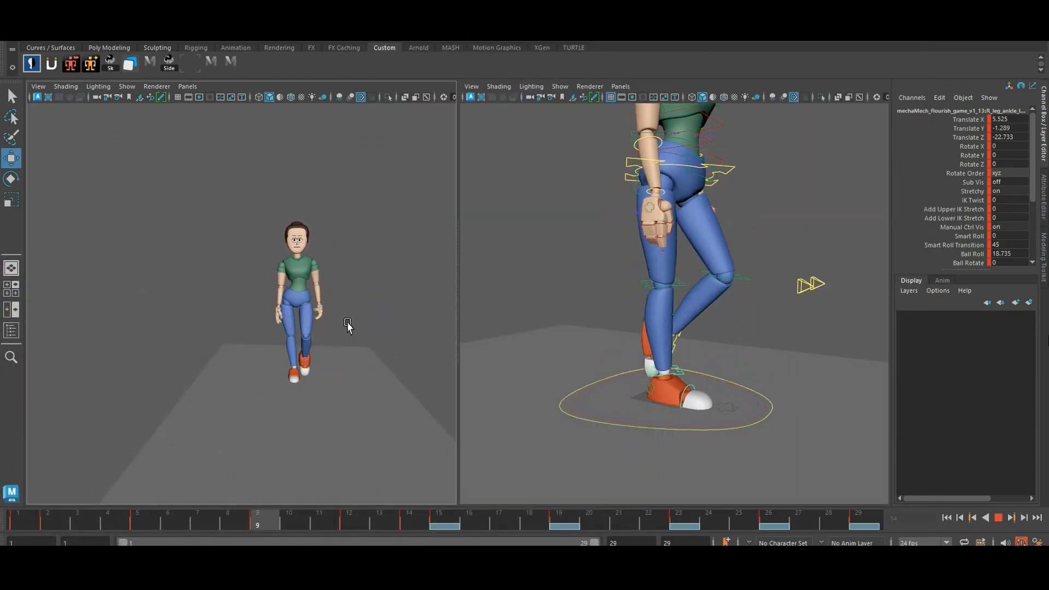